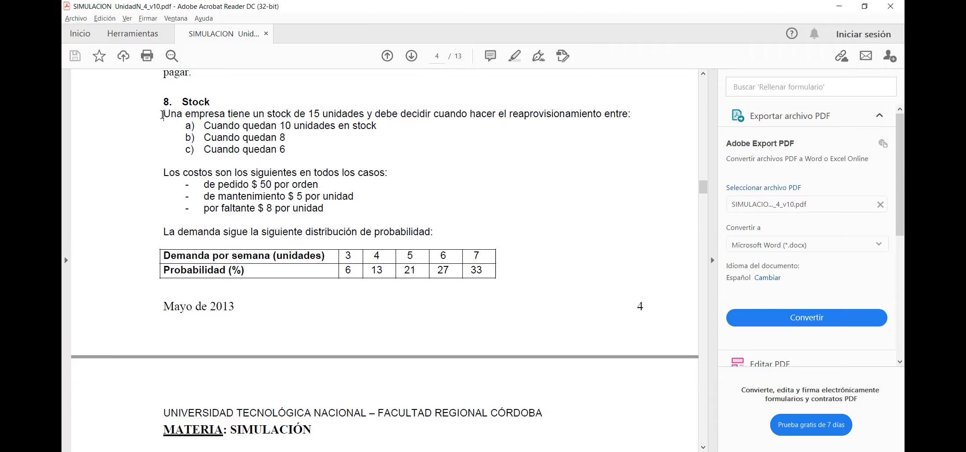
Review the reorder-point options and the order, maintenance and shortage costs in exercise 8, Stock.
left_click_drag(204, 126, 377, 128)
left_click_drag(203, 137, 286, 149)
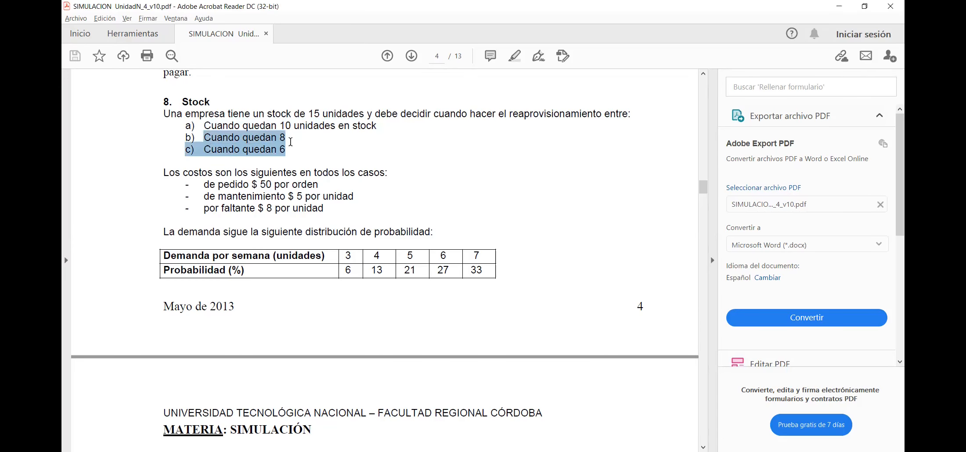
left_click(207, 149)
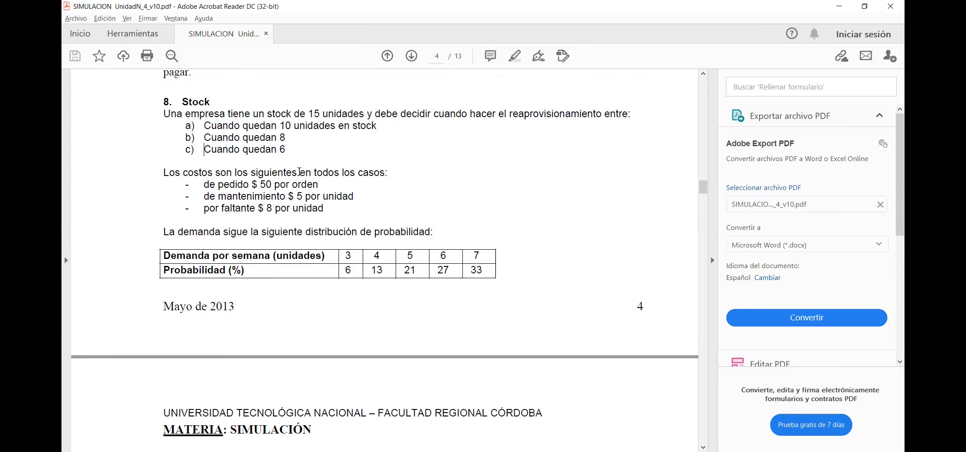
scroll(393, 191, "down", 1)
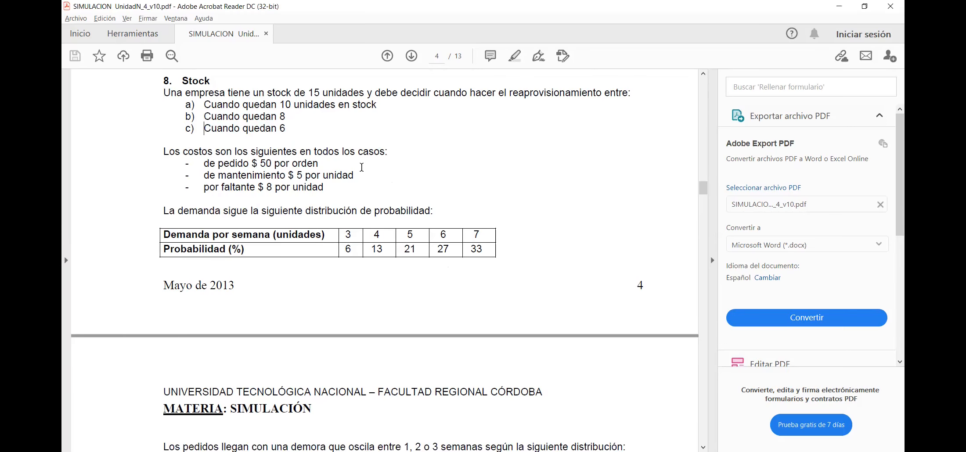
scroll(362, 168, "down", 1)
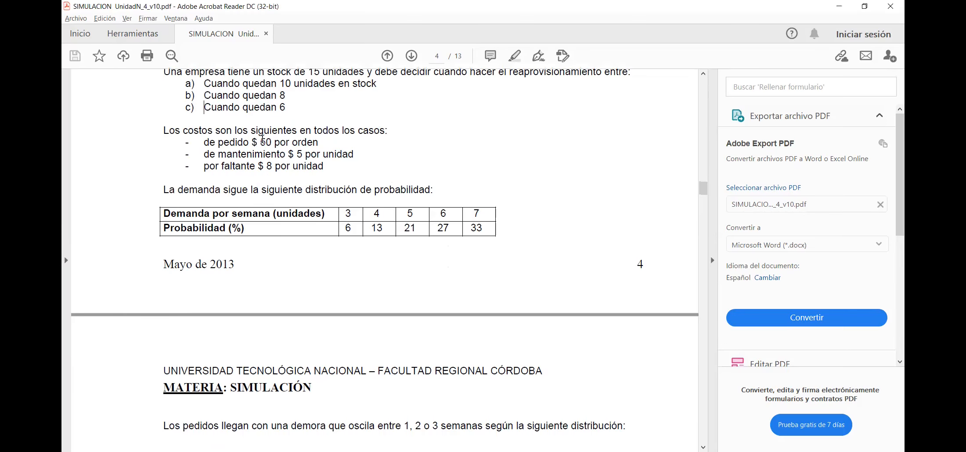
left_click_drag(257, 142, 351, 152)
left_click(270, 156)
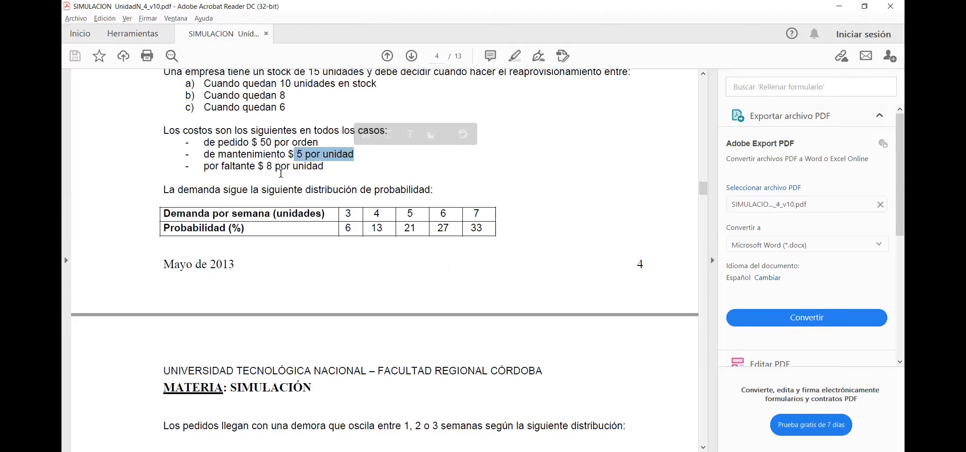
scroll(272, 163, "down", 1)
left_click_drag(266, 146, 325, 146)
left_click(449, 174)
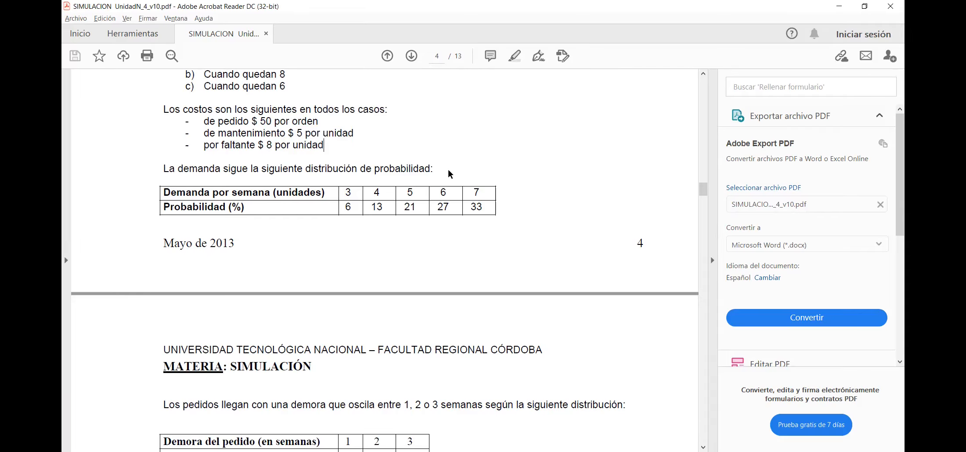
Read exercise 8's demand and order-delay distributions, simulation length, initial stock and random numbers.
scroll(248, 169, "down", 1)
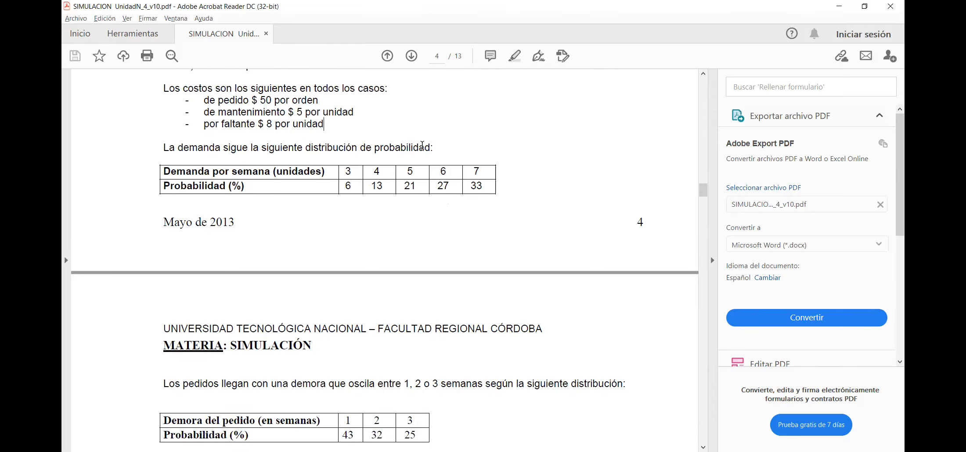
scroll(540, 163, "down", 1)
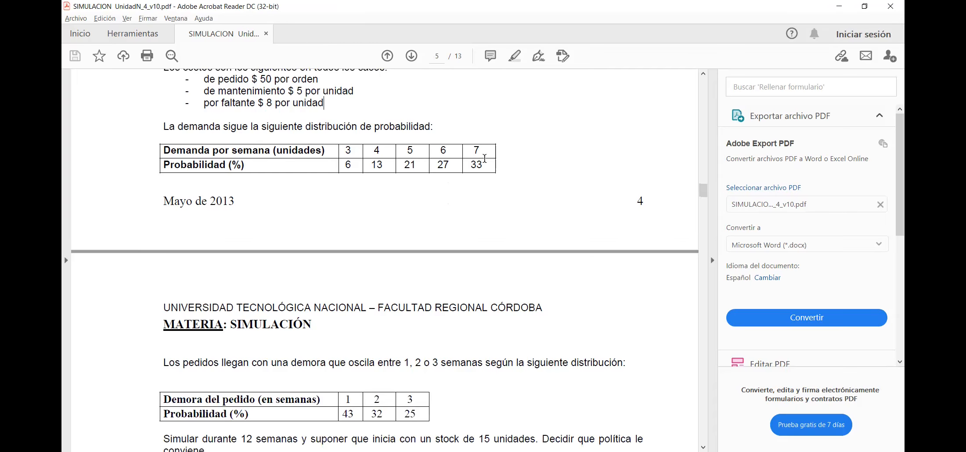
scroll(472, 202, "down", 5)
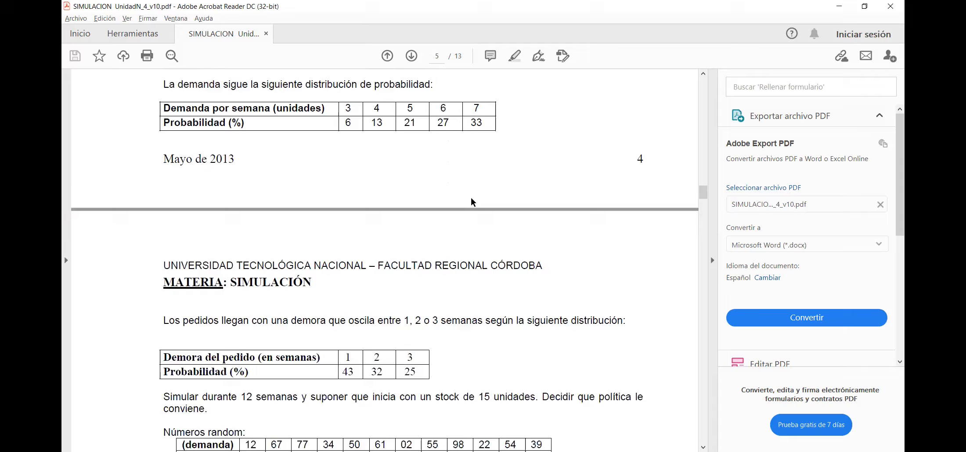
scroll(495, 213, "down", 6)
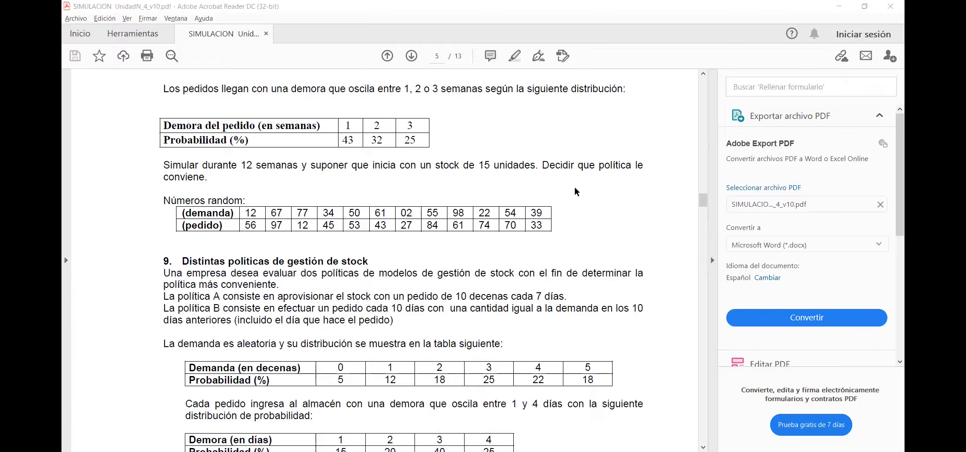
left_click(252, 164)
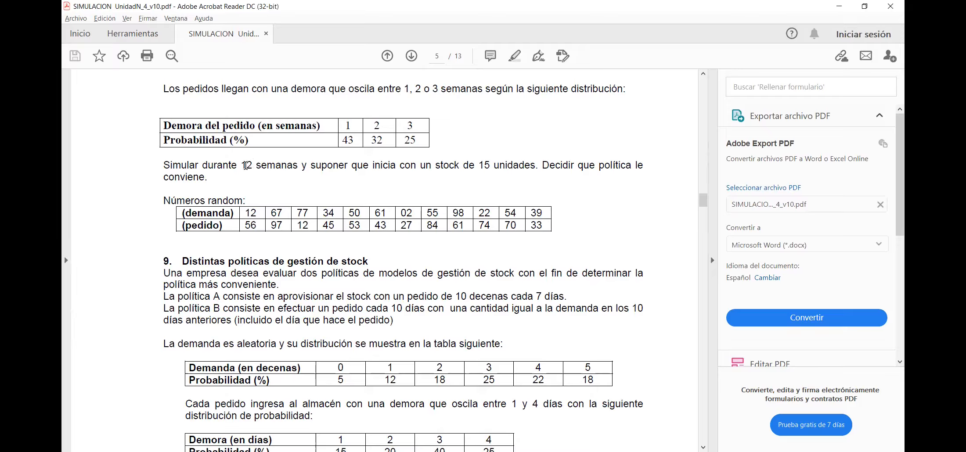
left_click_drag(246, 166, 253, 167)
left_click(292, 169)
left_click_drag(478, 165, 491, 169)
left_click(494, 169)
scroll(325, 200, "up", 1)
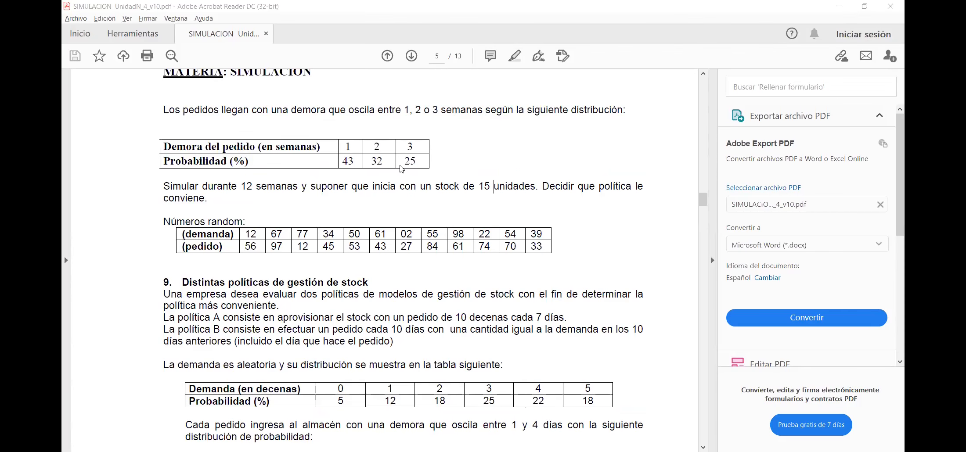
Switch to the course page in Chrome and review the restocking exercise's simulation length and its initial and boundary conditions.
key("alt+Tab")
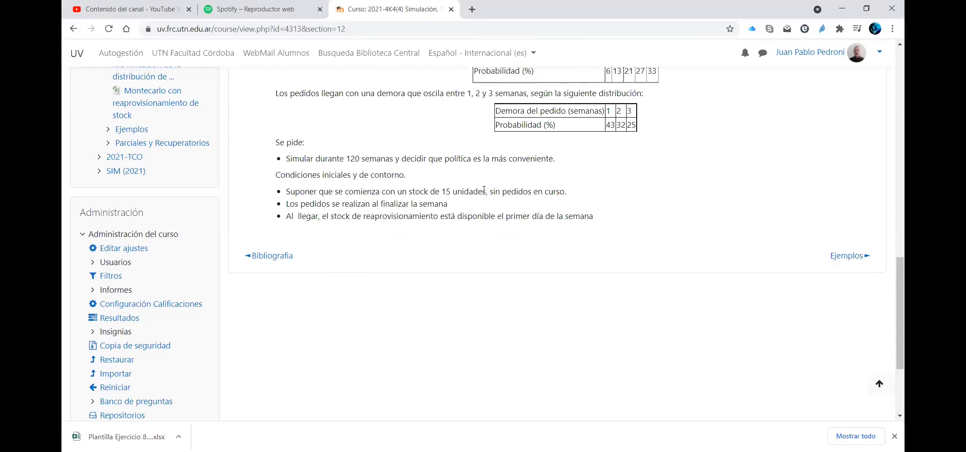
left_click_drag(489, 191, 568, 192)
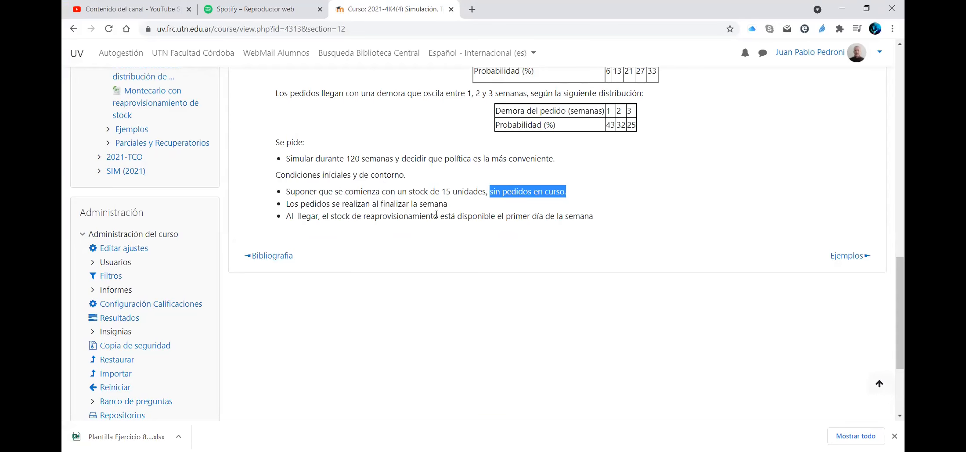
left_click(328, 207)
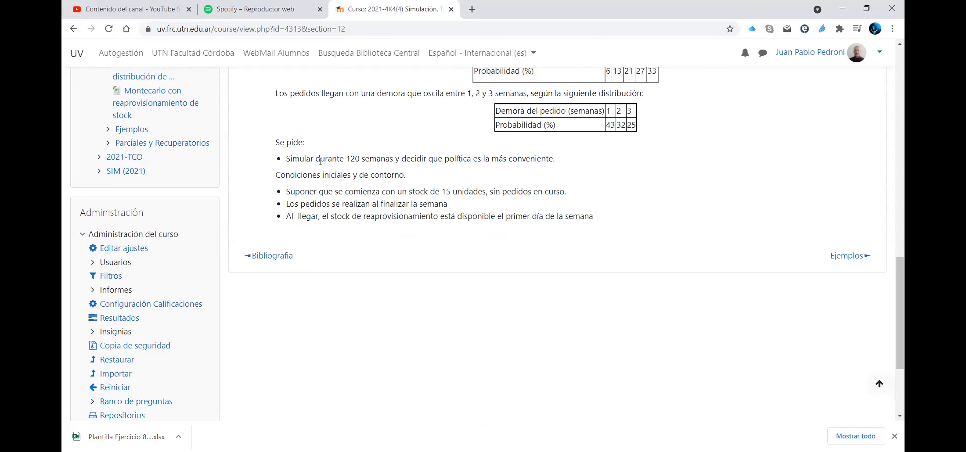
left_click_drag(296, 159, 376, 160)
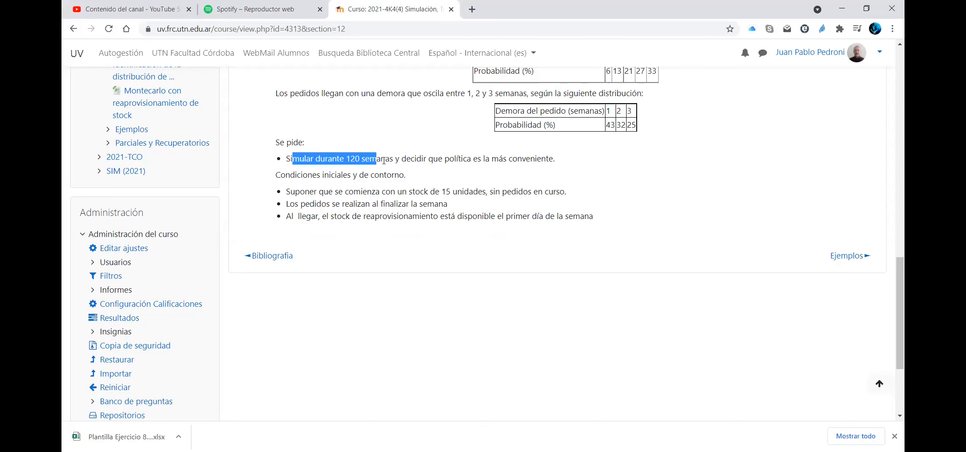
left_click(371, 216)
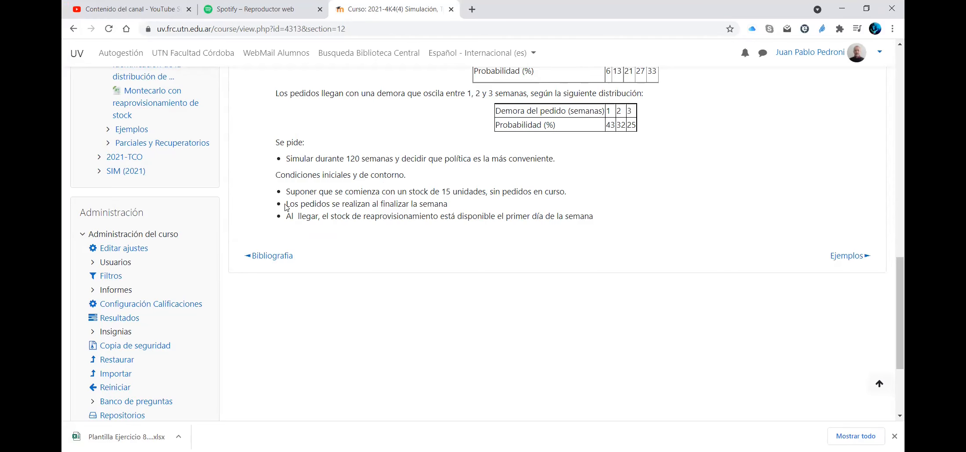
left_click_drag(290, 204, 465, 211)
left_click_drag(287, 219, 588, 220)
left_click(587, 219)
double_click(578, 217)
scroll(549, 222, "up", 2)
scroll(476, 224, "up", 1)
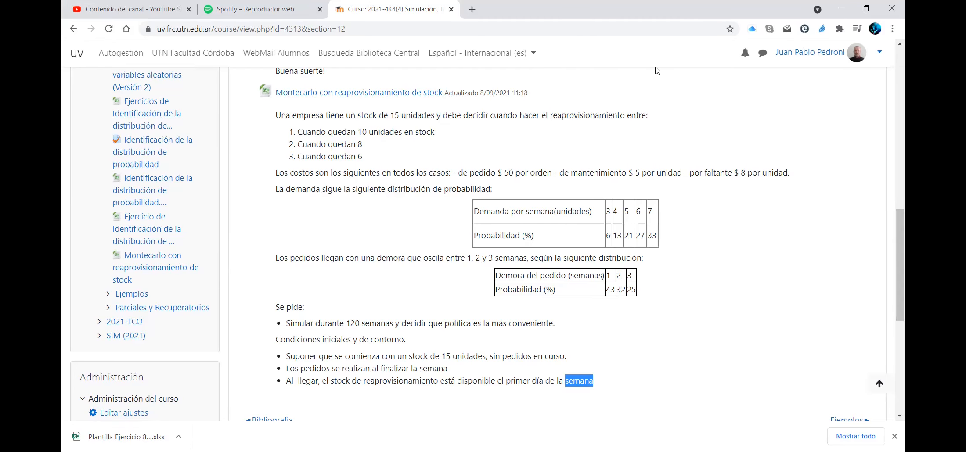
Switch to the exercise 8 template in Excel and examine the cost, minimum stock and replenishment stock parameters.
key("alt+Tab")
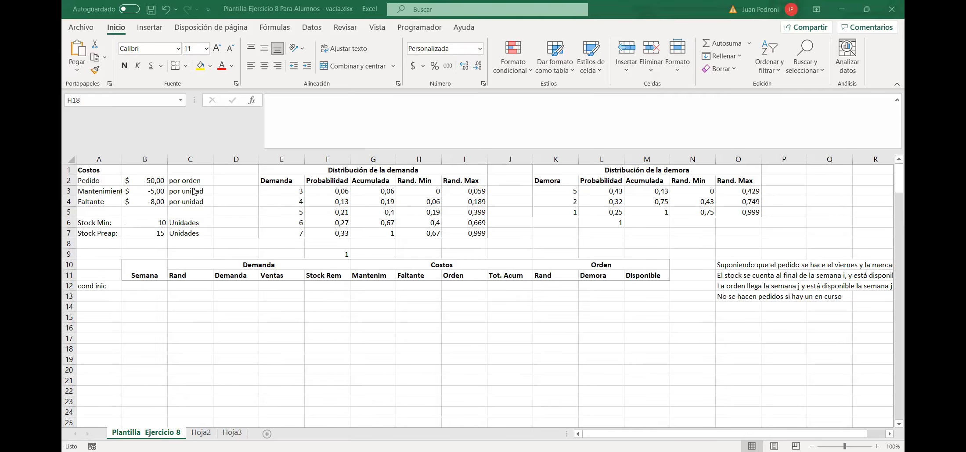
left_click(102, 180)
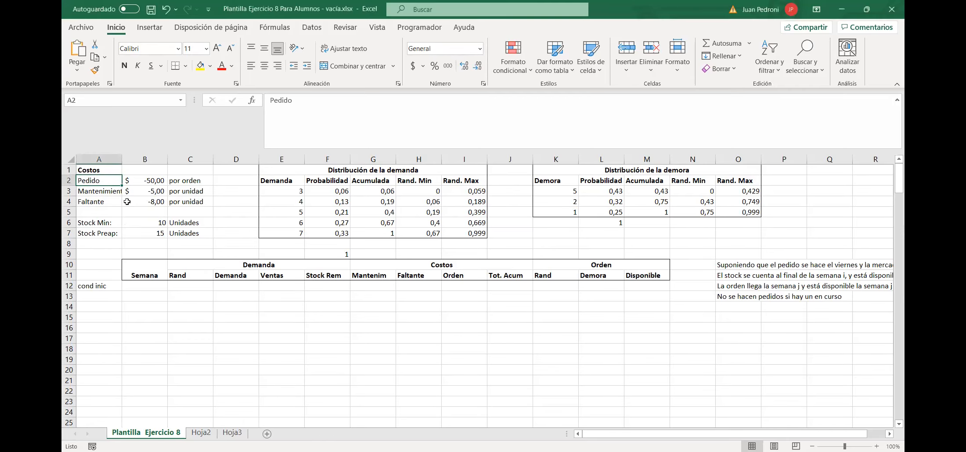
key("Right")
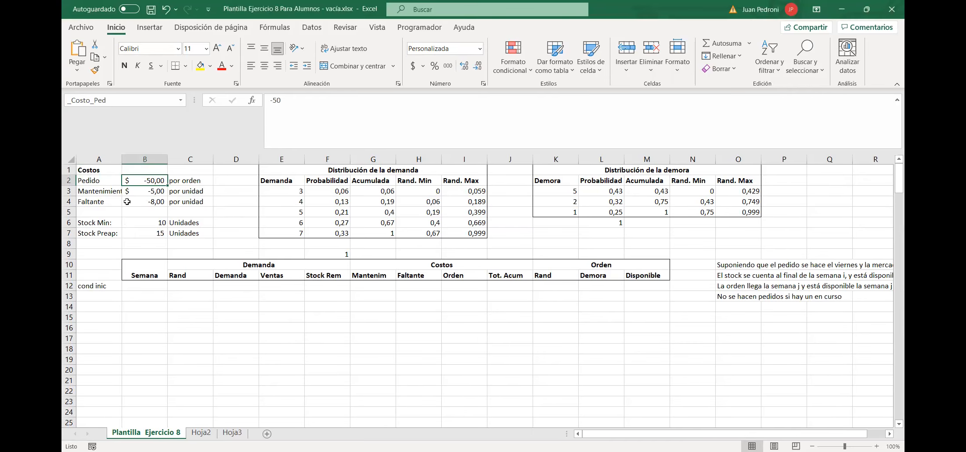
key("Down")
key("Down")
key("Down")
key("Down")
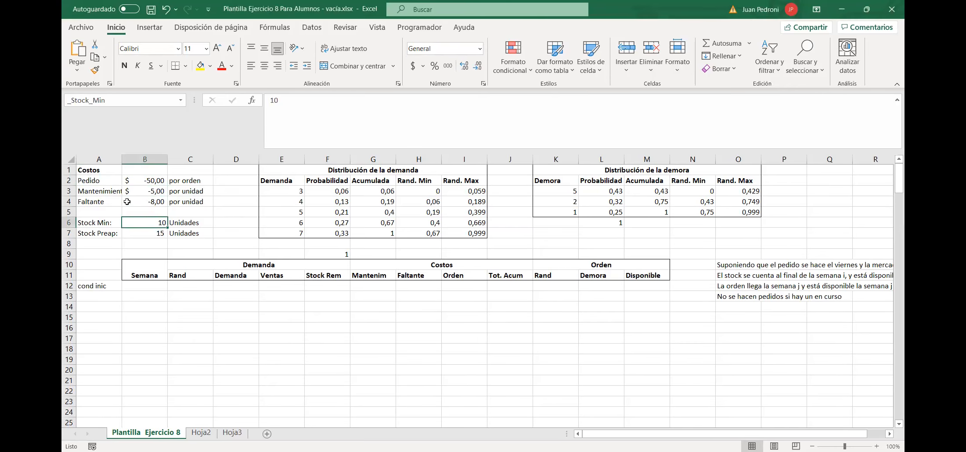
key("Down")
key("Right")
key("Right")
key("Right")
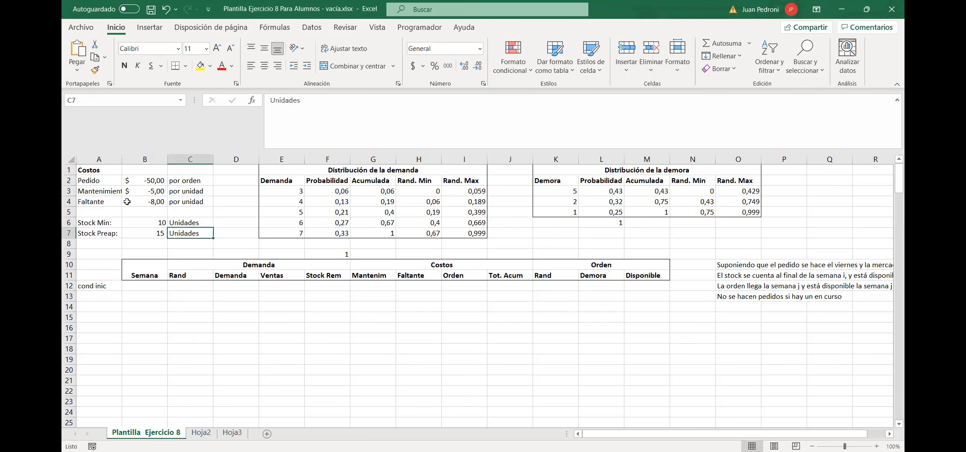
Examine the demand and delay distribution tables, including the named range holding the weekly demand values.
key("Up")
key("Up")
key("Up")
key("Up")
key("Up")
key("Up")
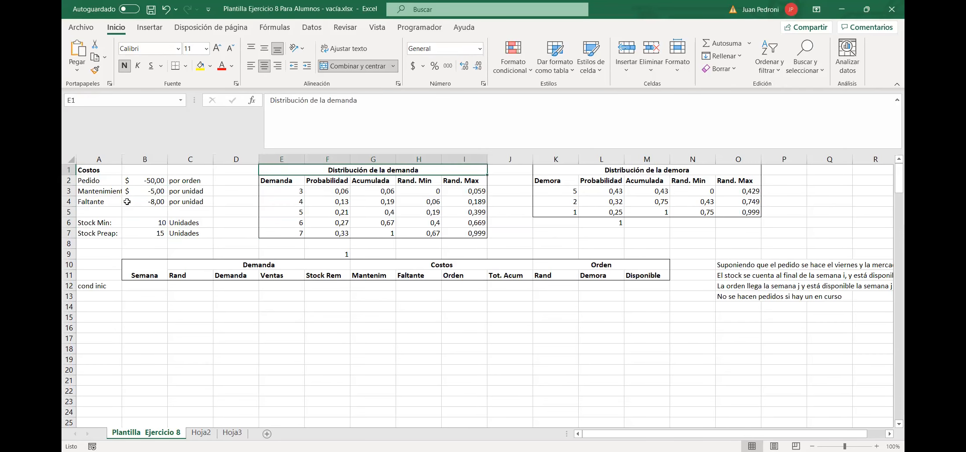
key("Right")
key("Right")
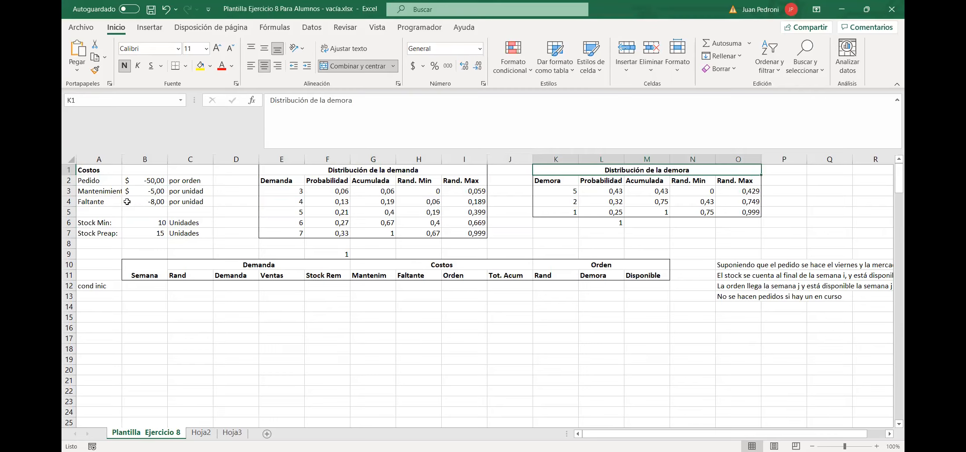
key("Left")
key("Left")
key("Left")
key("Down")
key("Right")
key("Down")
key("shift+Down")
key("shift+Down")
key("shift+Down")
key("shift+Down")
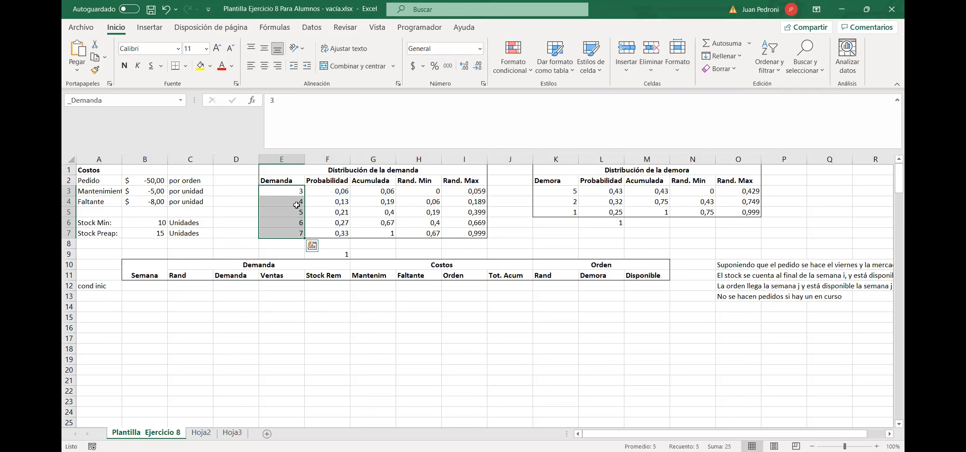
Browse the workbook's defined names starting with an underscore from a temporary formula in J8, and discard the formula.
left_click(522, 244)
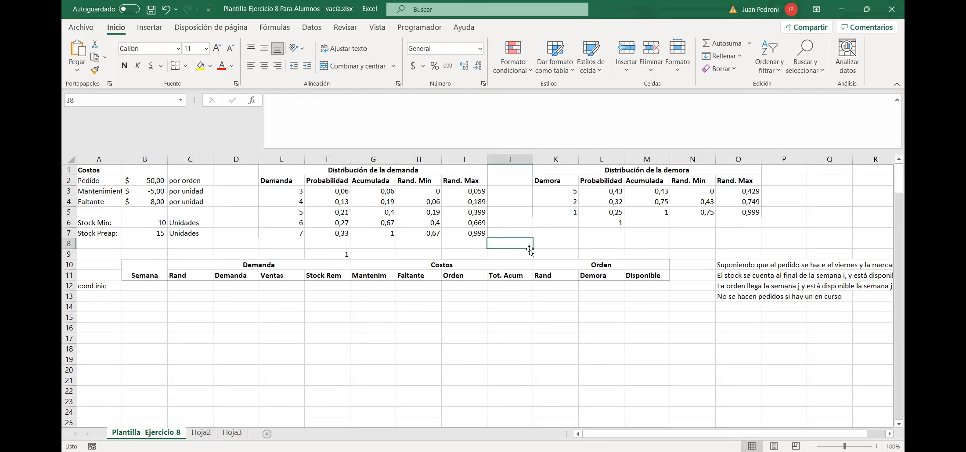
type("=")
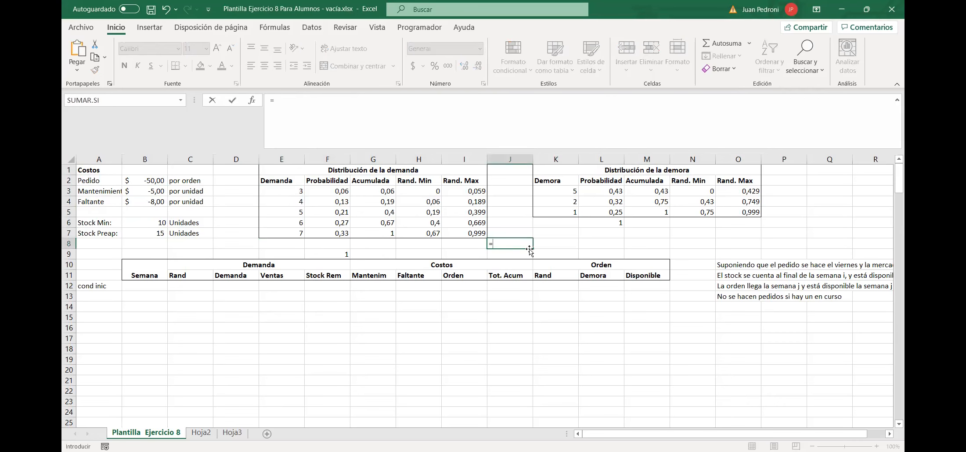
type("_")
key("Down")
key("Down")
key("Down")
key("Down")
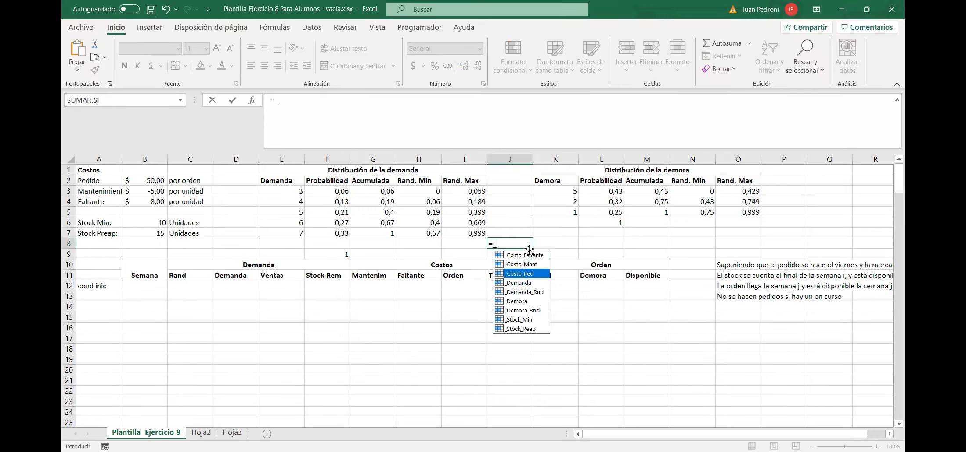
key("Down")
key("Down")
key("Up")
key("Up")
key("Up")
key("Up")
key("Up")
key("Up")
key("Up")
key("Up")
key("Down")
key("Down")
key("Down")
key("Down")
key("Down")
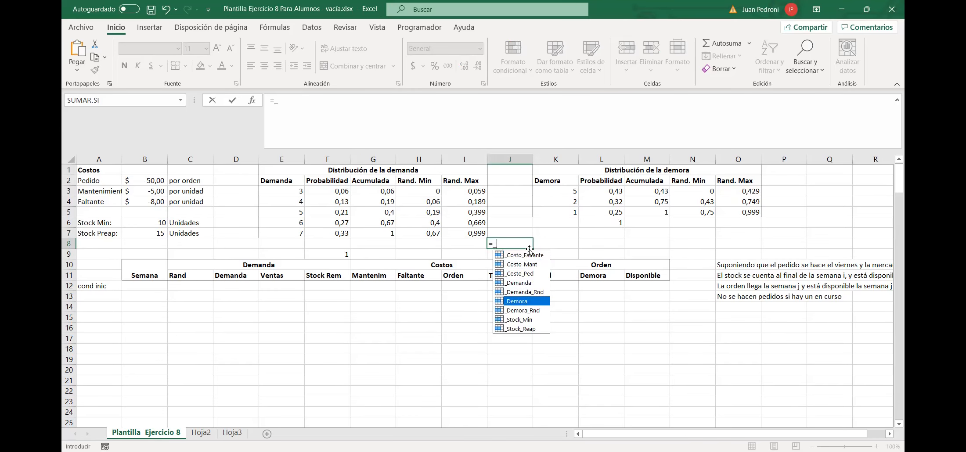
key("Escape")
left_click(415, 370)
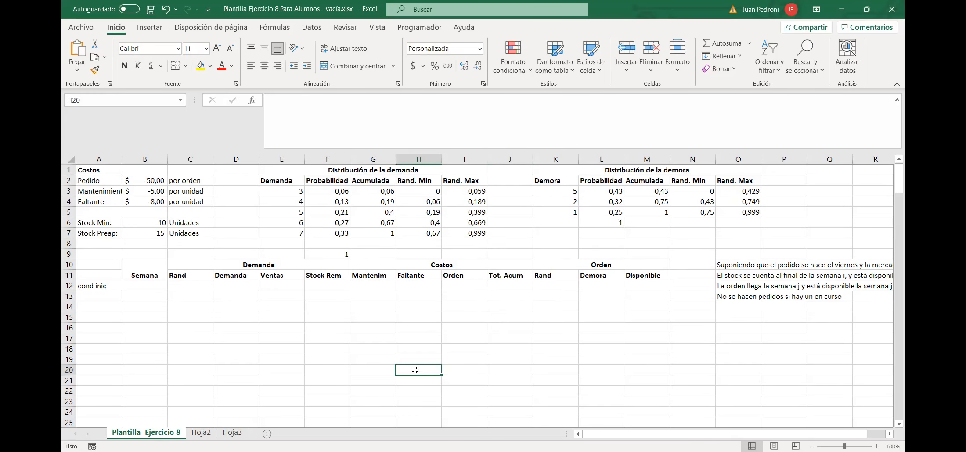
left_click(151, 276)
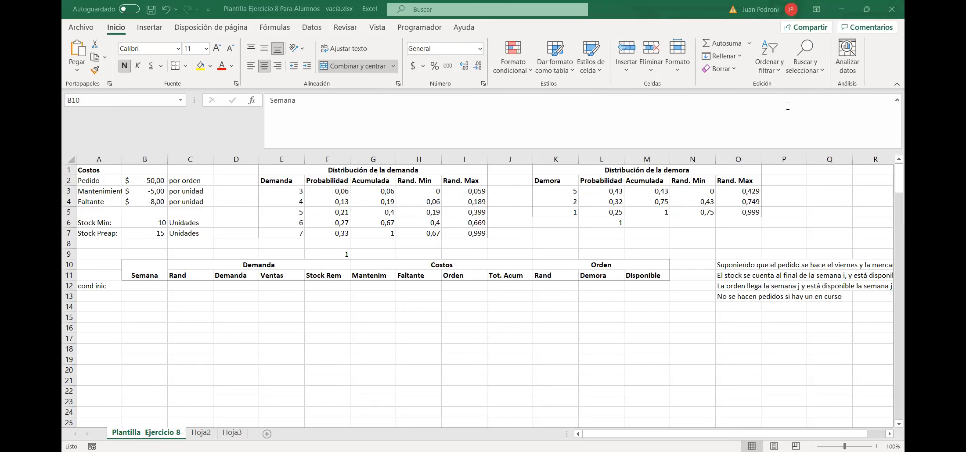
Correct the delay distribution table by setting the Demora values to 1 in K3 and 3 in K5.
left_click(560, 194)
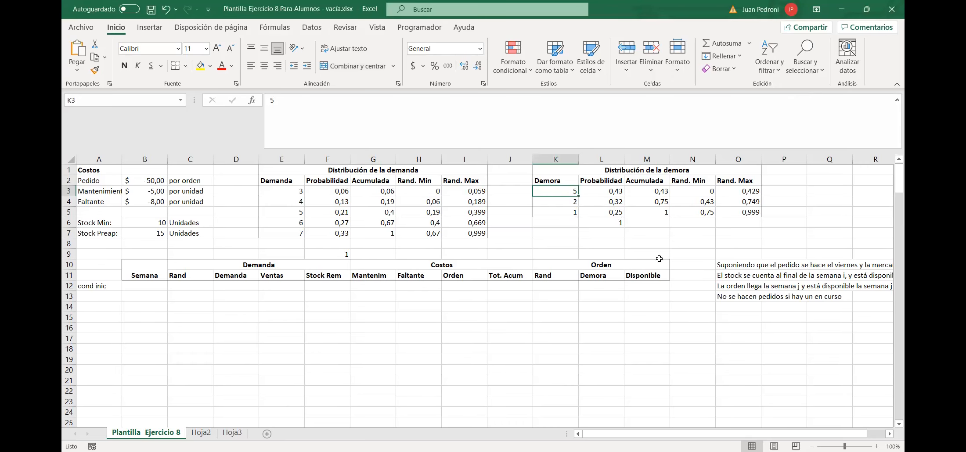
type("1")
key("Return")
key("Return")
type("3")
key("Return")
left_click(548, 241)
left_click(553, 232)
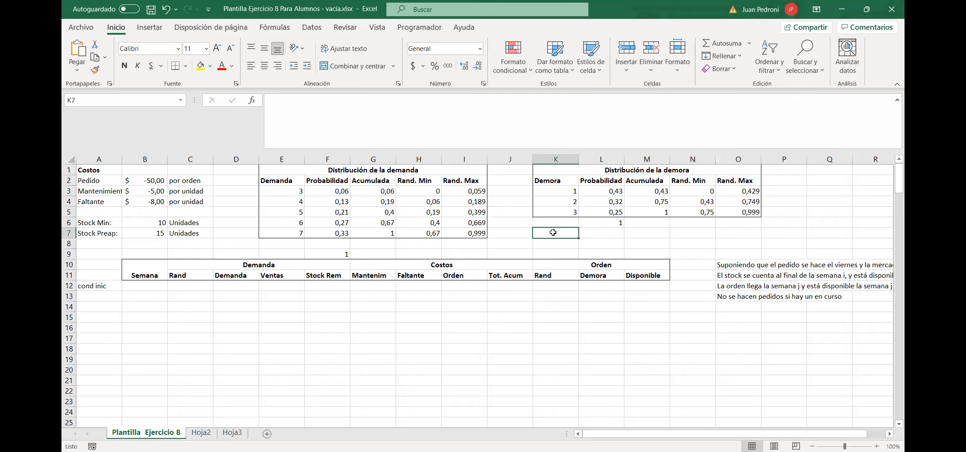
key("Up")
key("Up")
key("Up")
key("Up")
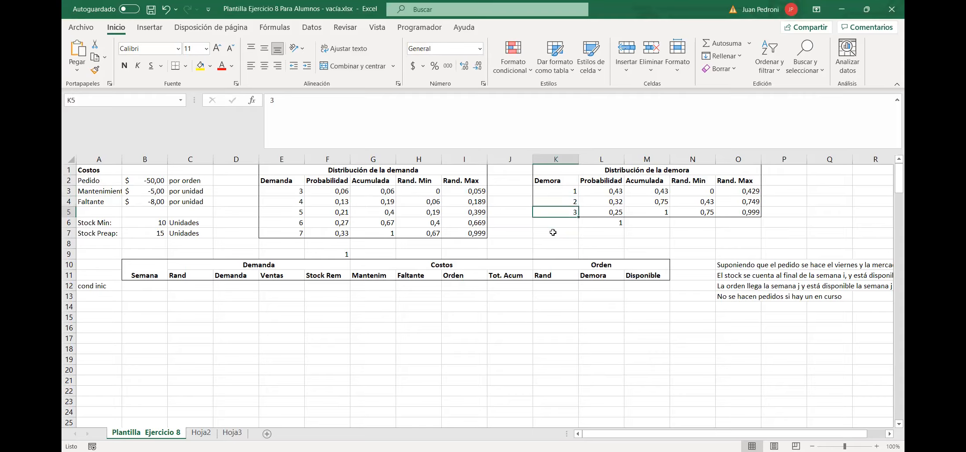
Review the Demora values and their probabilities in the delay distribution table.
key("Up")
key("Down")
key("Down")
key("Right")
key("Up")
key("Down")
key("Down")
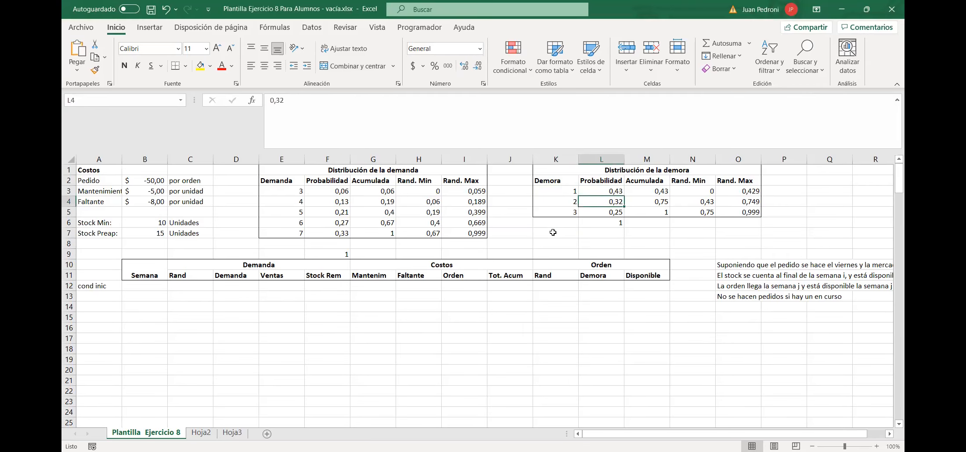
key("Left")
key("Up")
key("Right")
key("Left")
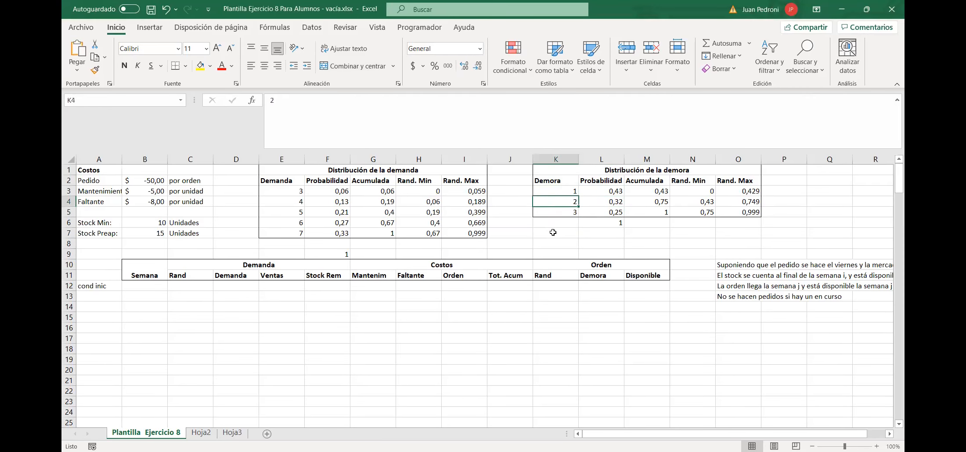
Examine the overall layout of the simulation table's headers in rows 10 and 11, starting with the Semana column.
key("Left")
key("Left")
key("Down")
key("Down")
key("Down")
key("Down")
key("Down")
key("Down")
key("Down")
key("Down")
key("Down")
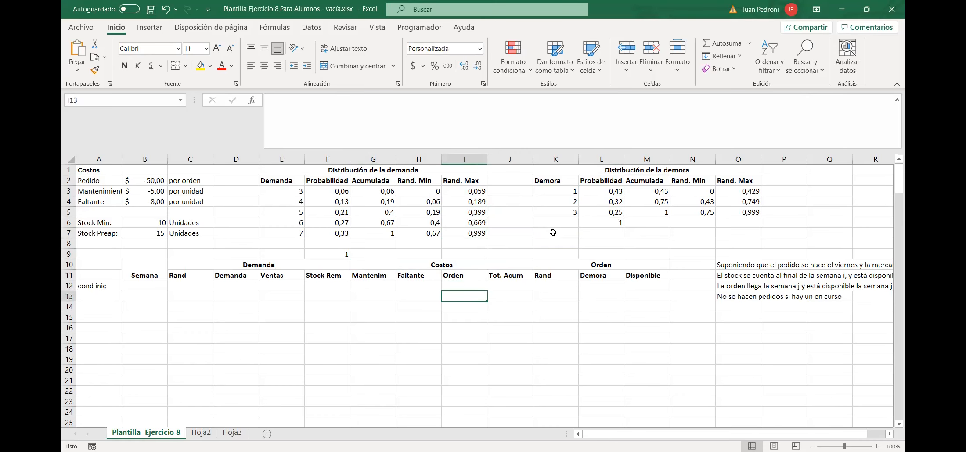
left_click(143, 287)
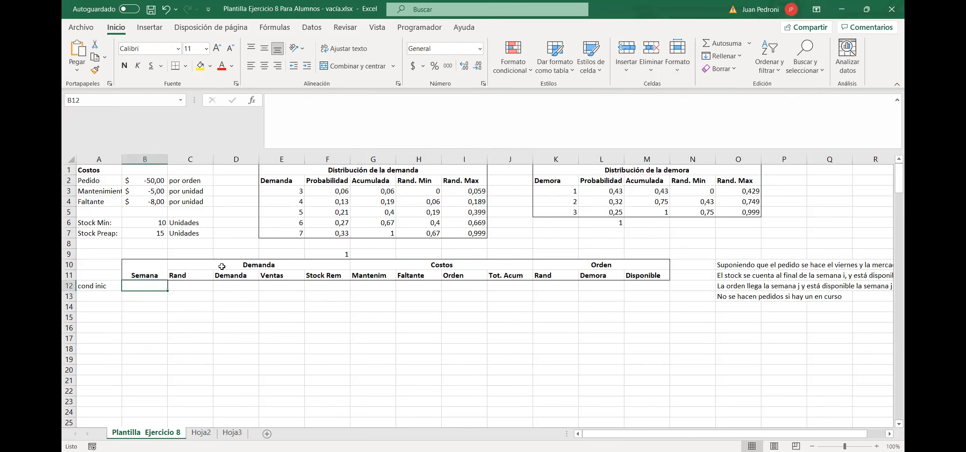
left_click(218, 267)
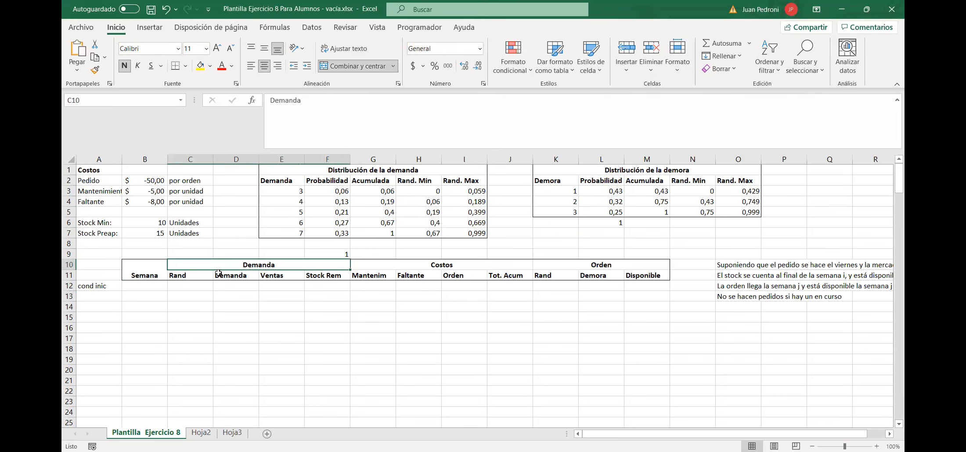
left_click(149, 273)
key("shift+Right")
key("shift+Right")
key("shift+Right")
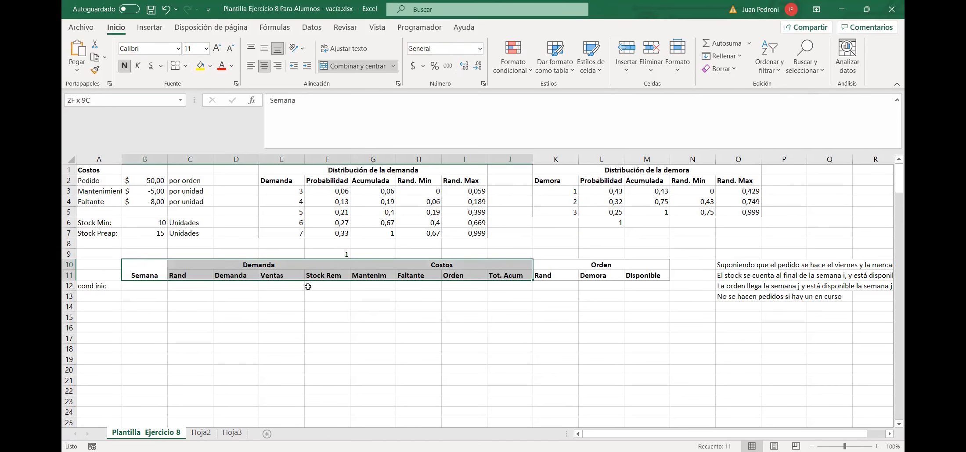
key("Left")
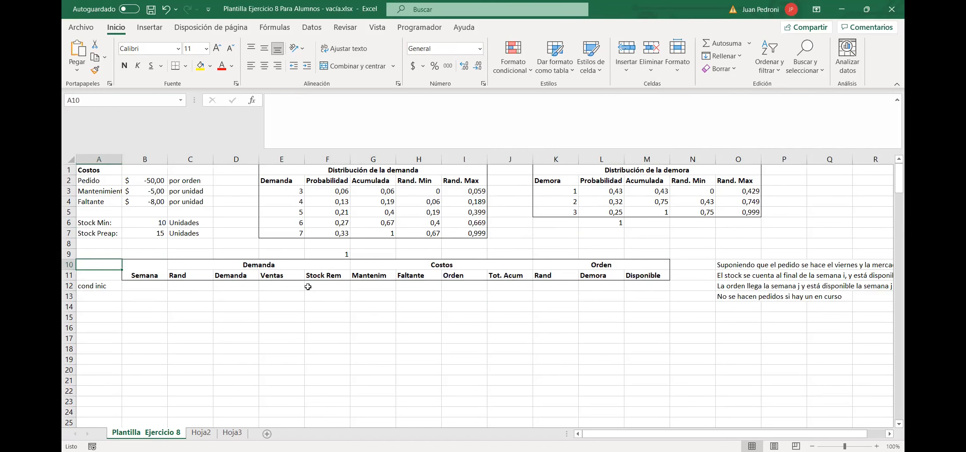
key("Right")
key("Down")
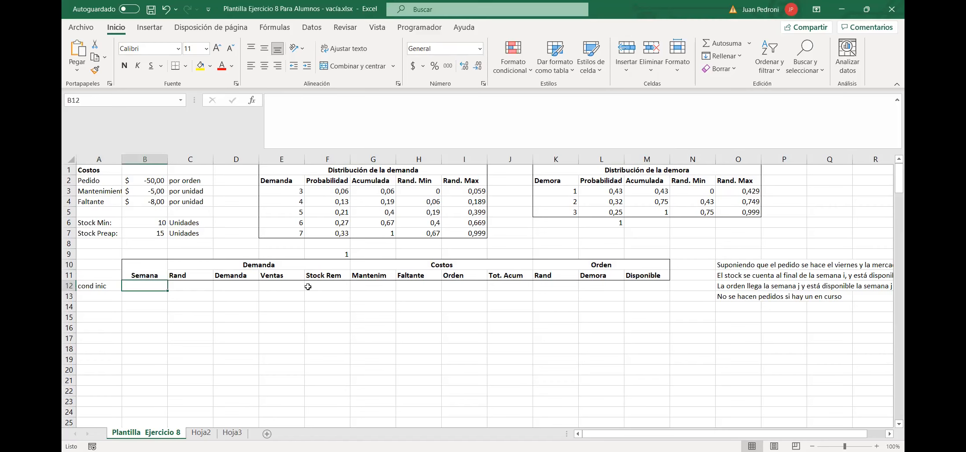
key("Up")
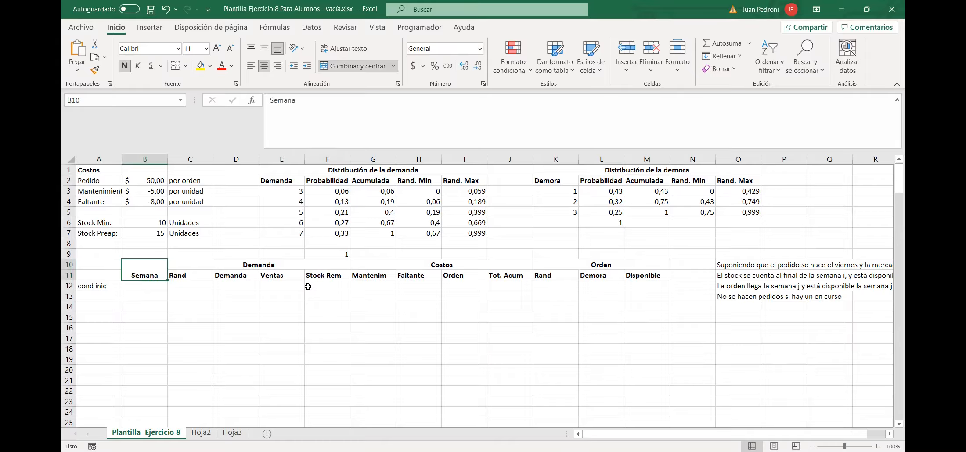
Examine the Rand, Demanda and Ventas columns under the simulation table's Demanda heading.
key("Right")
key("Right")
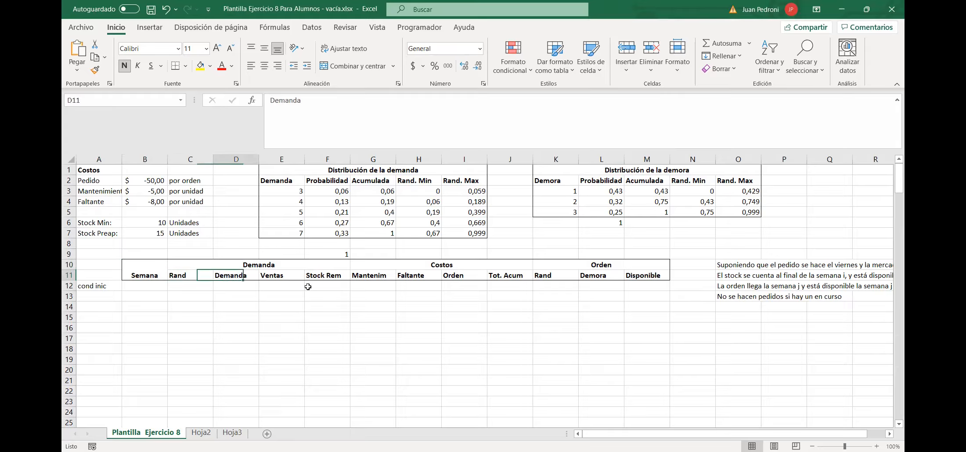
key("Up")
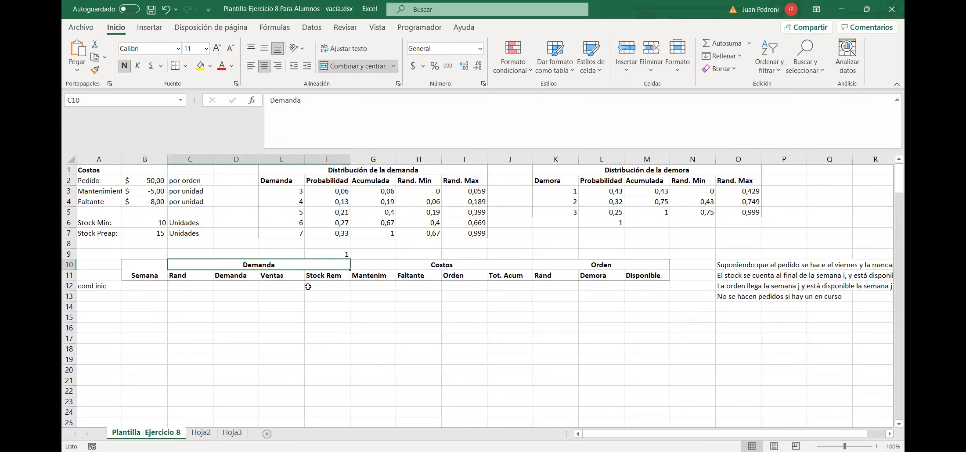
key("Down")
key("Left")
key("Right")
key("Right")
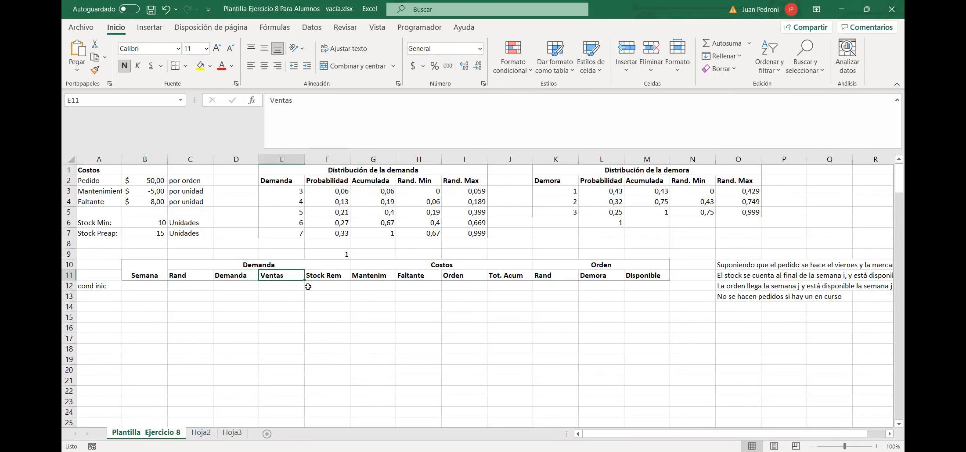
key("Up")
key("Down")
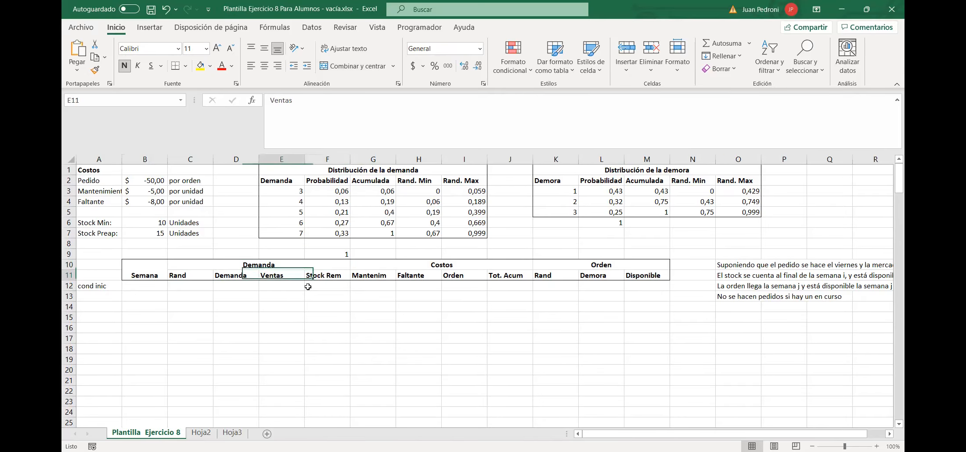
Examine the Stock Rem column and the Mantenim, Faltante, Orden and Tot. Acum columns under the Costos heading.
key("Right")
key("Right")
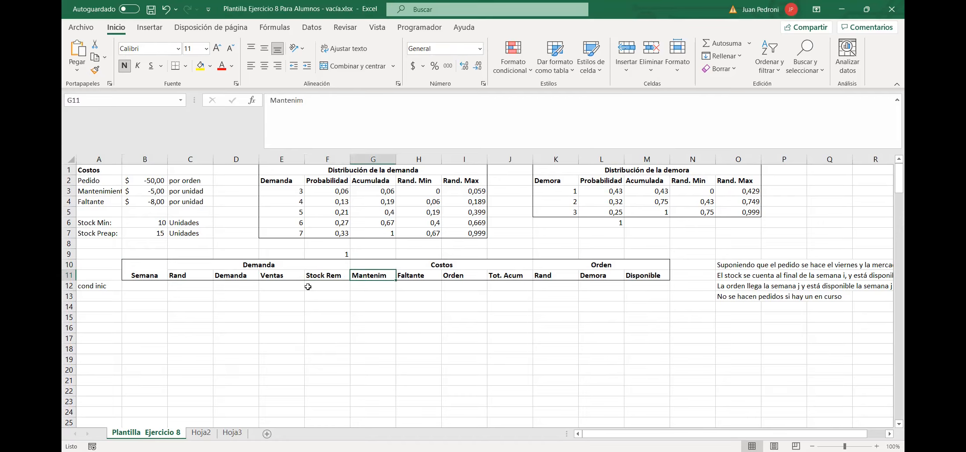
key("Right")
key("Up")
key("Down")
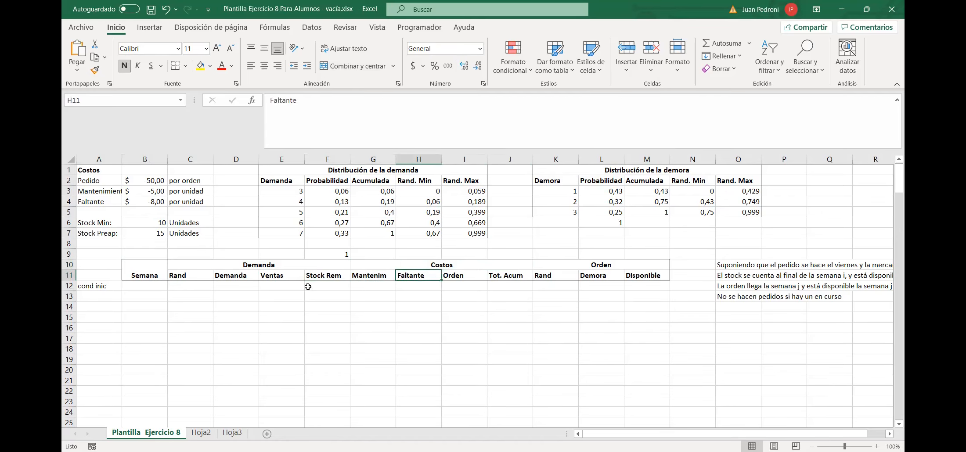
key("Up")
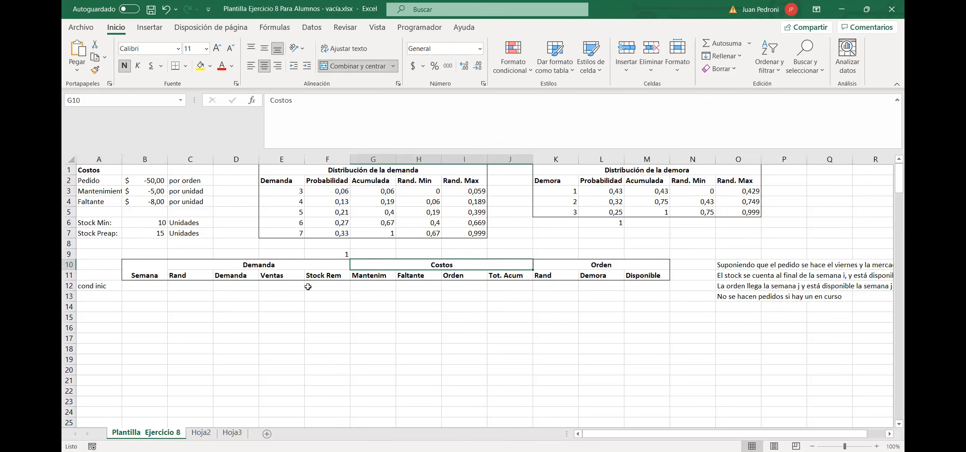
key("Down")
key("Right")
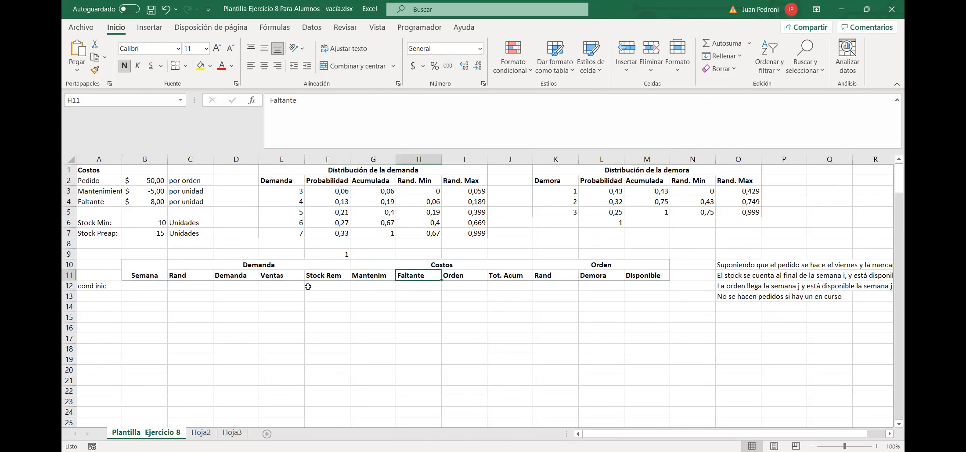
key("Right")
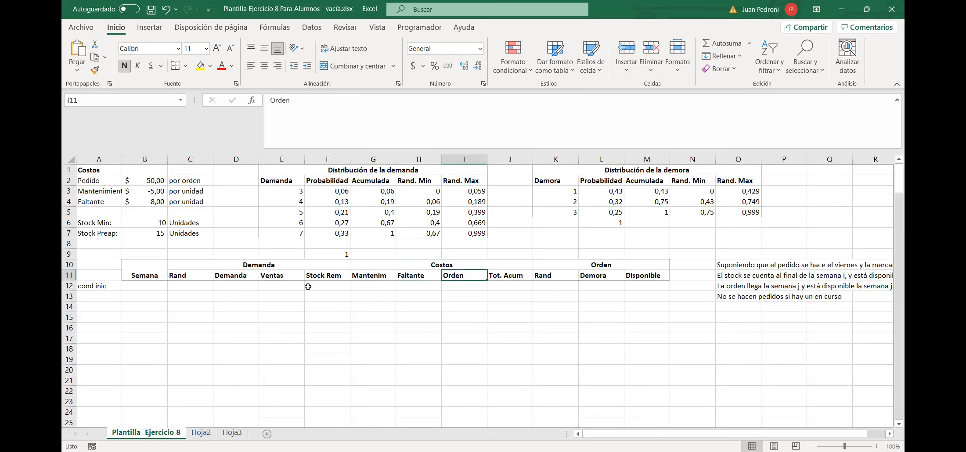
key("Right")
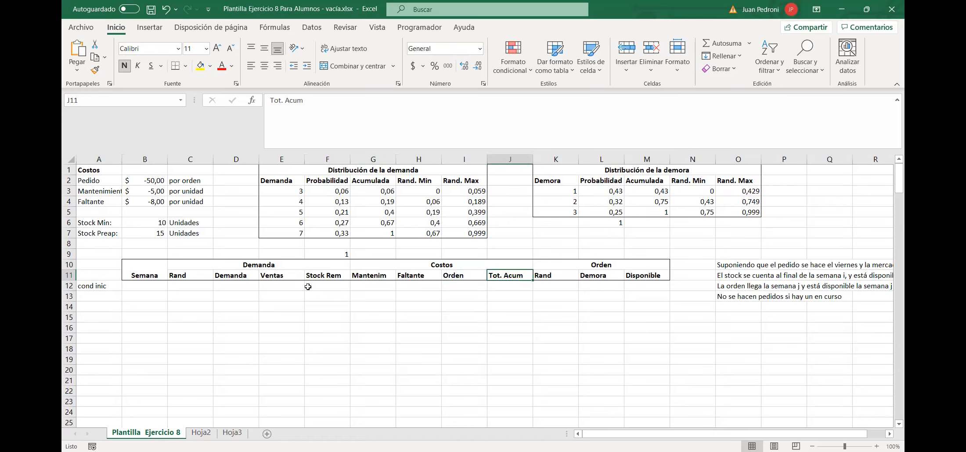
Examine the Rand, Demora and Disponible columns under the simulation table's Orden heading.
key("Right")
key("Up")
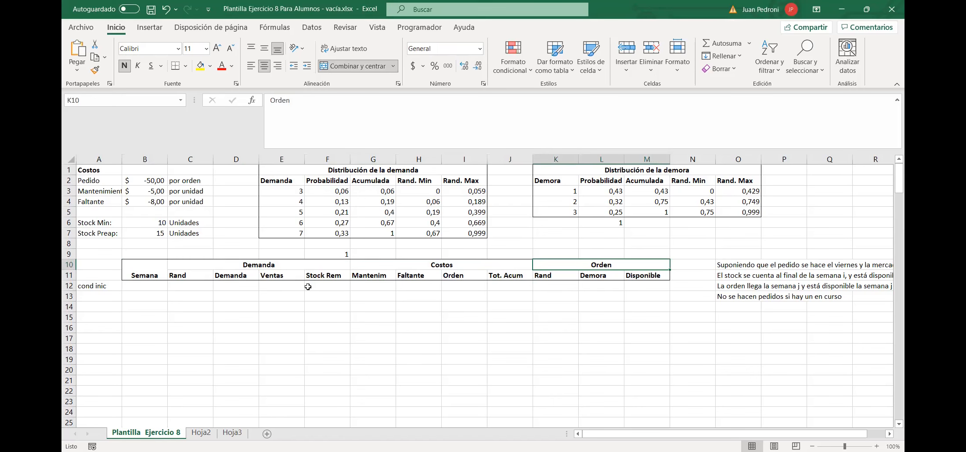
key("Down")
key("Right")
key("Right")
key("Left")
key("Left")
key("Up")
key("Down")
key("Down")
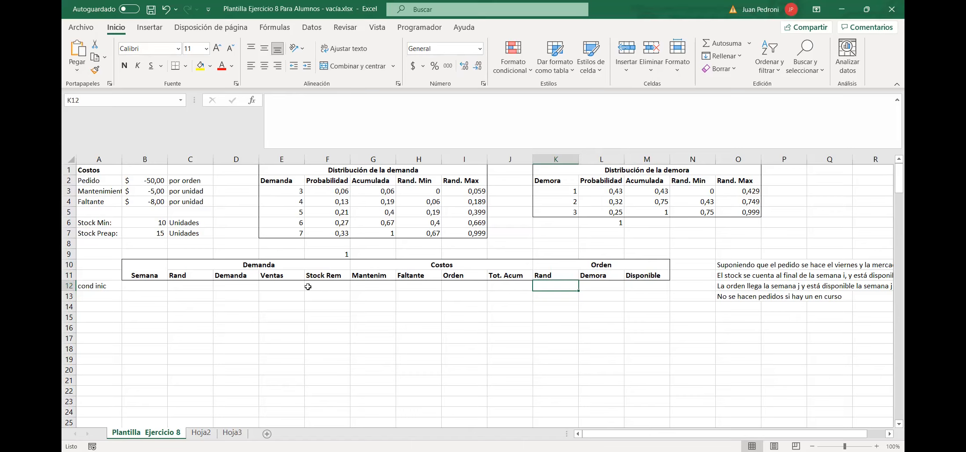
Enter week numbers 0, 1 and 2 in B12 to B14 of the Semana column, with week 0 on the cond inic row.
key("Left")
key("Left")
key("Left")
key("Left")
key("Left")
key("Left")
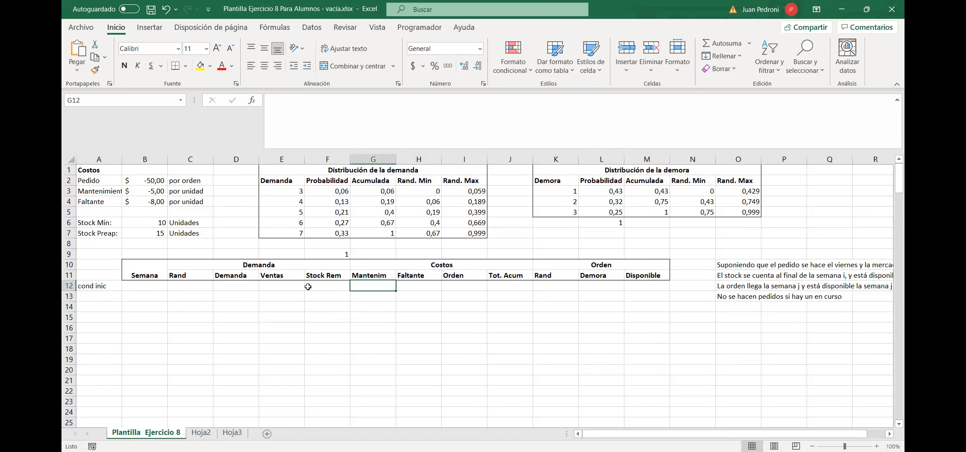
key("Left")
key("Left")
key("Left")
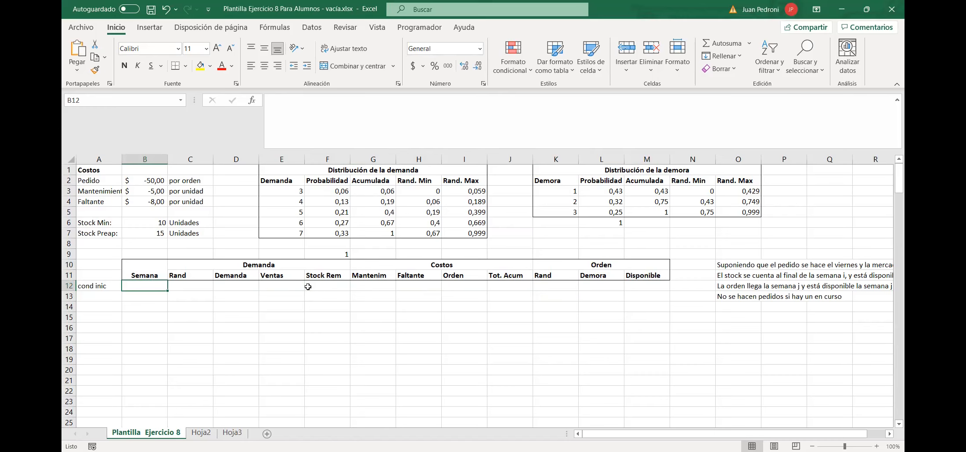
type("0")
key("Return")
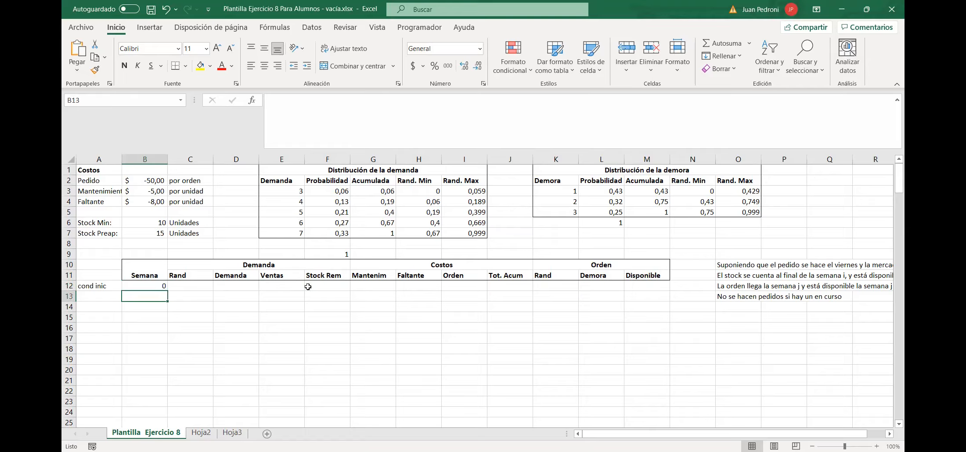
type("1")
key("Return")
type("2")
key("Return")
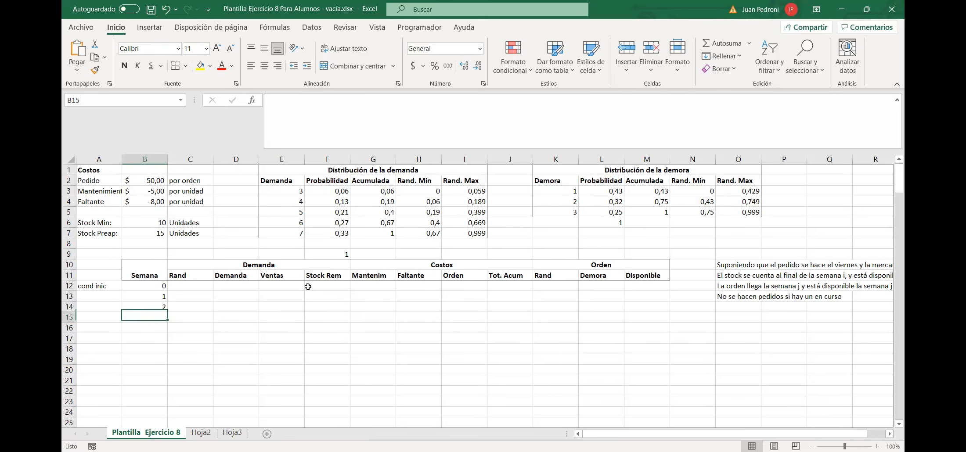
Extend the Semana series from weeks 1 and 2 down the column to week 120.
key("Up")
key("Up")
key("shift+Down")
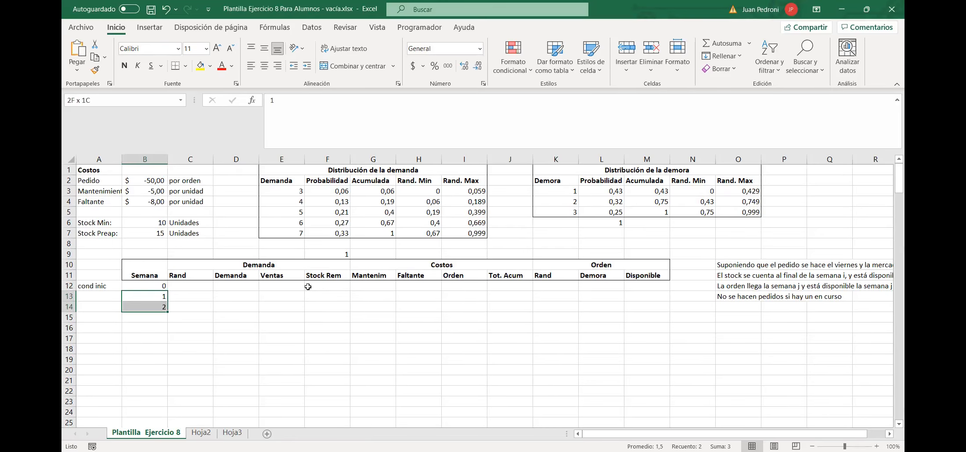
key("Up")
key("shift+Down")
key("shift+Down")
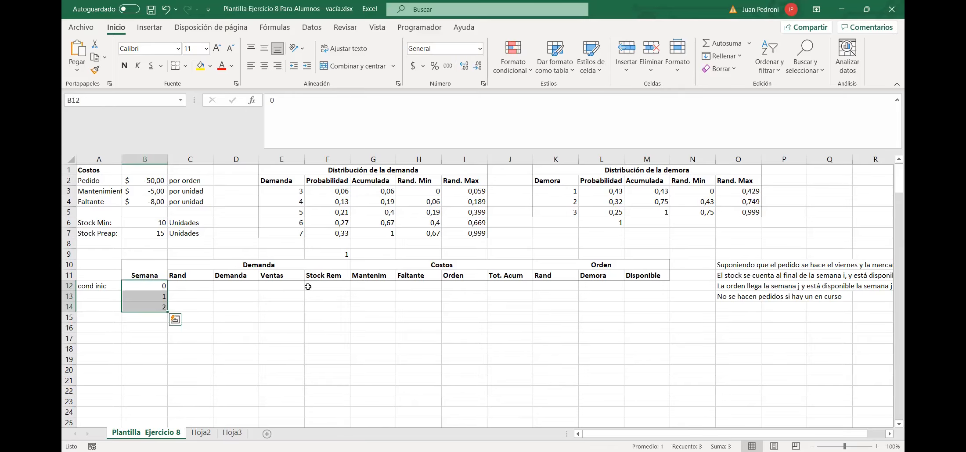
left_click(138, 295)
left_click_drag(165, 312, 194, 388)
scroll(181, 319, "up", 20)
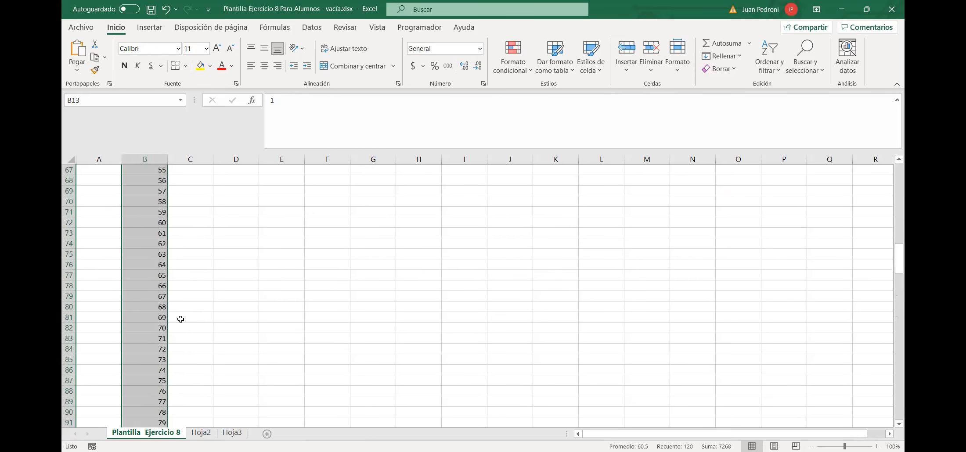
scroll(180, 319, "up", 12)
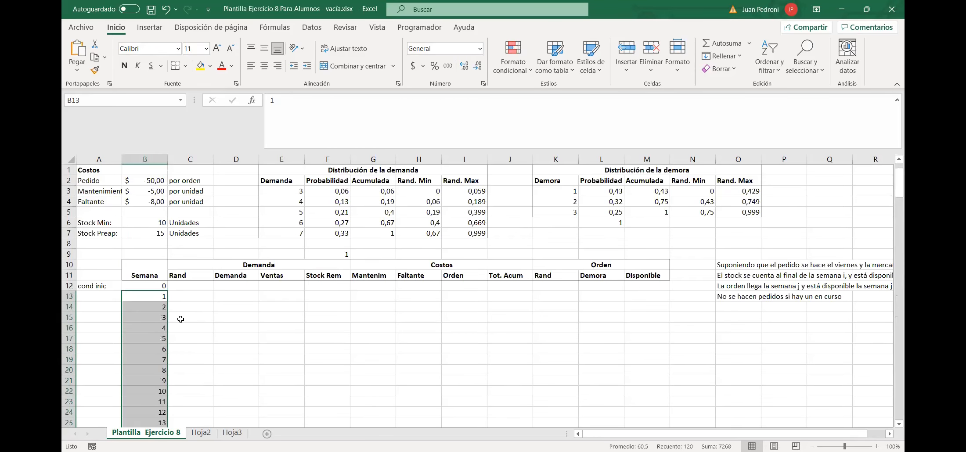
Set the initial Stock Rem for week 0 to 15 in F12 on the cond inic row.
left_click(187, 287)
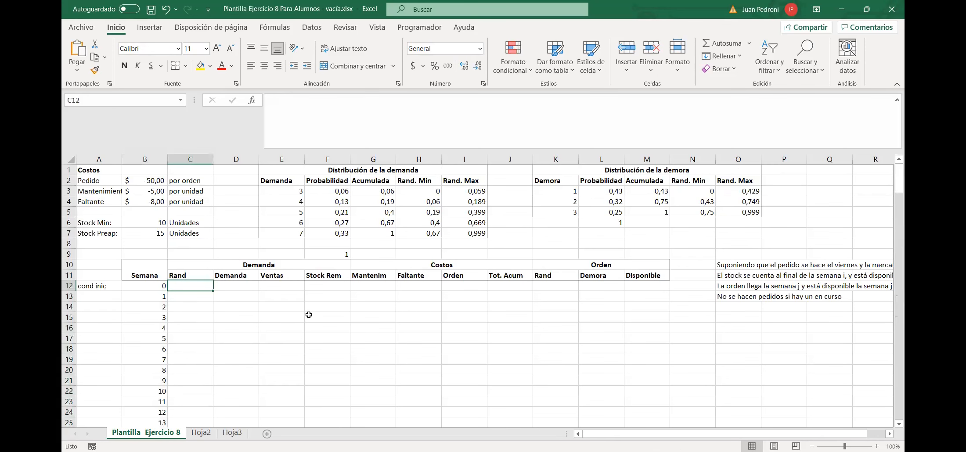
scroll(308, 315, "up", 1)
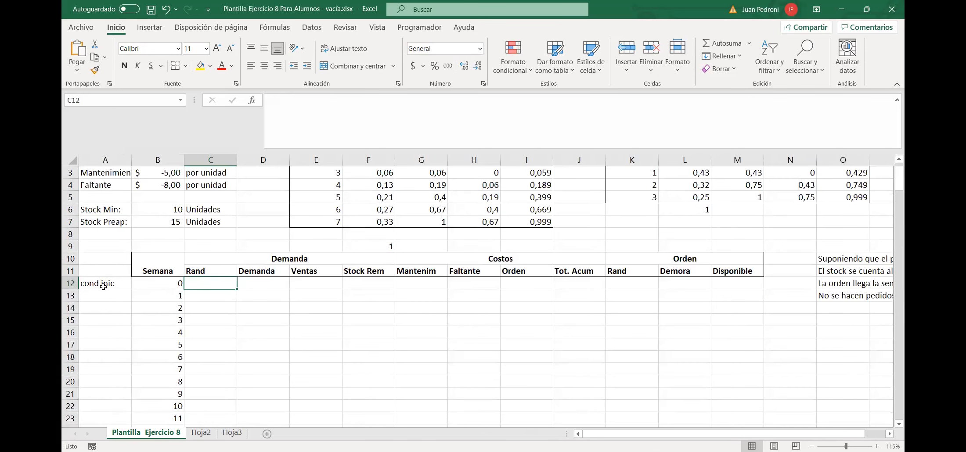
left_click(77, 281)
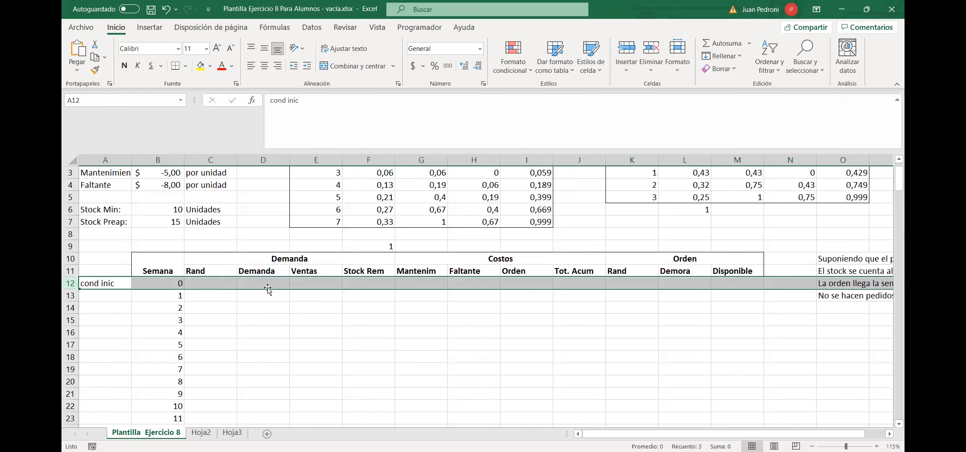
left_click(365, 284)
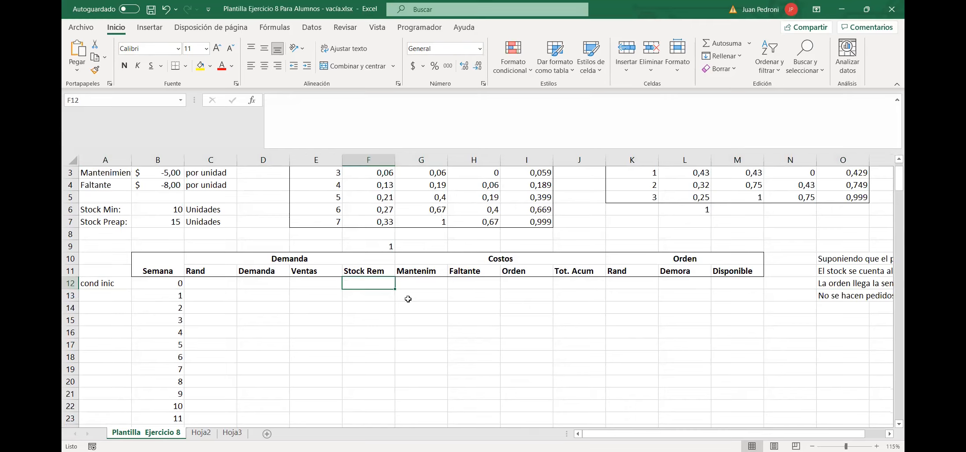
type("15")
key("Return")
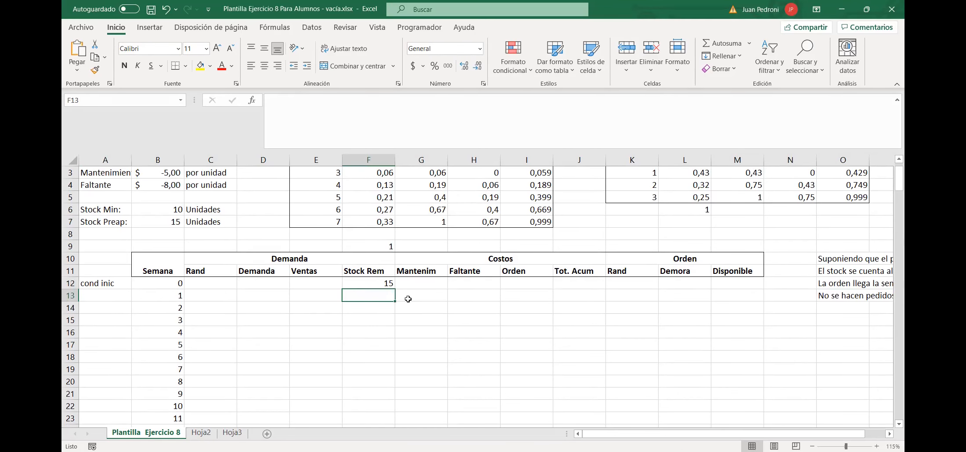
key("Up")
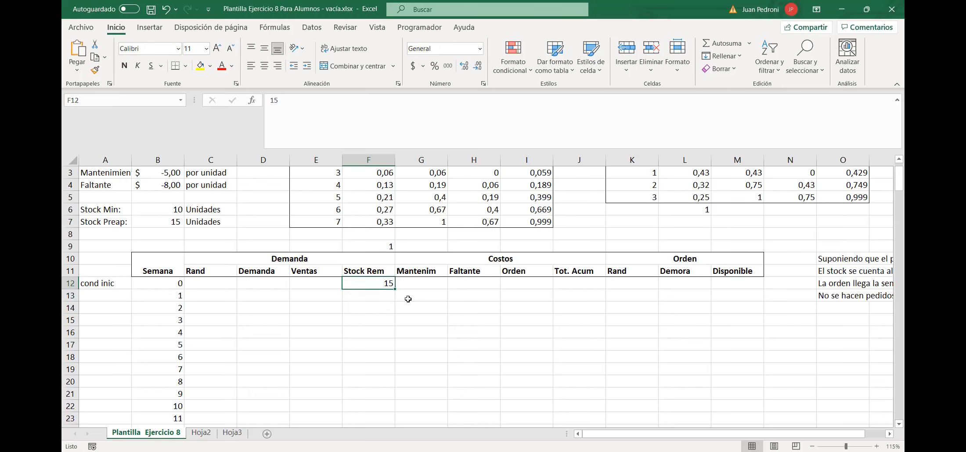
Examine the Rand, Demora and Disponible cells of the cond inic row for further initial conditions.
key("Right")
key("Right")
key("Right")
key("Right")
key("Right")
key("Right")
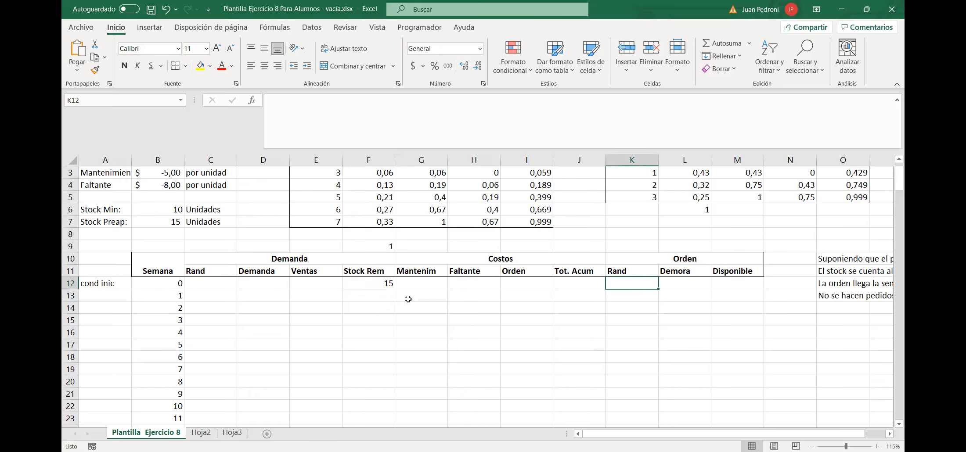
key("Left")
key("Right")
key("Right")
key("Left")
key("Left")
key("Right")
key("Left")
Enter =ALEATORIO() in C13 as week 1's Rand under Demanda and fill it down the column through week 120.
key("Left")
key("Left")
key("Left")
key("Left")
key("Left")
key("Left")
key("Left")
key("Left")
key("Left")
key("Down")
key("Right")
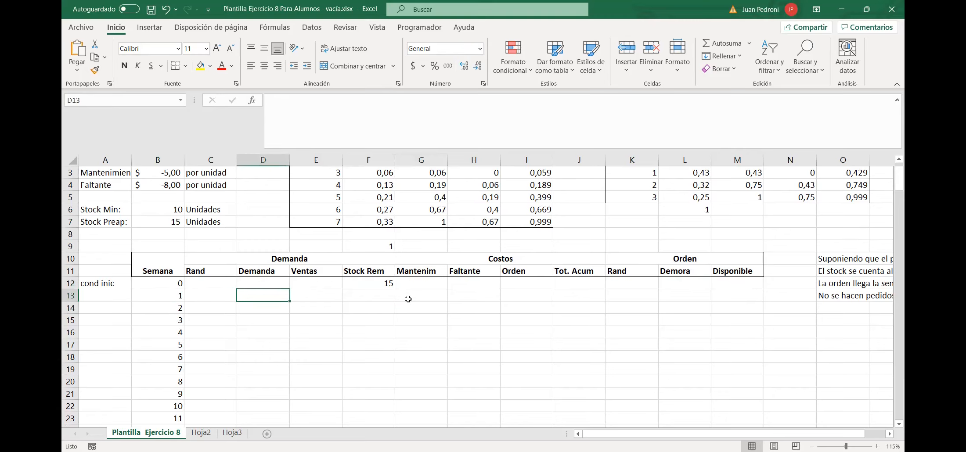
type("=")
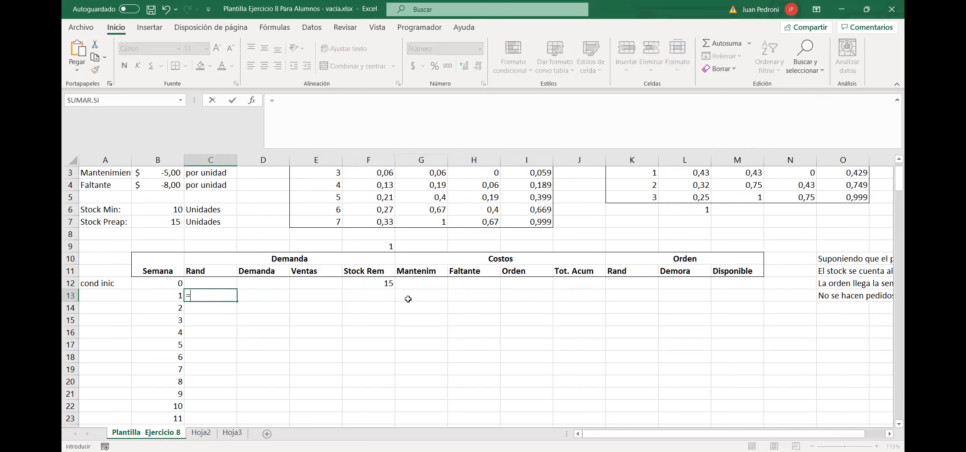
type("ALEATORIO()")
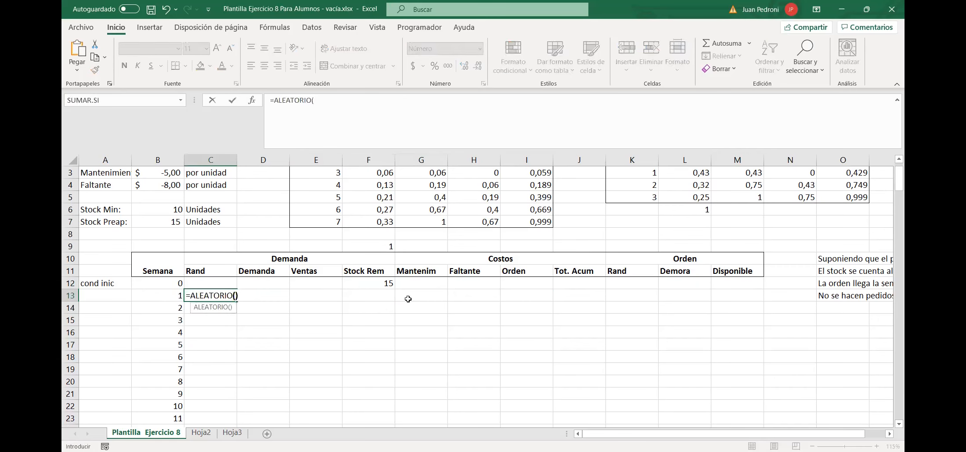
key("Return")
key("Up")
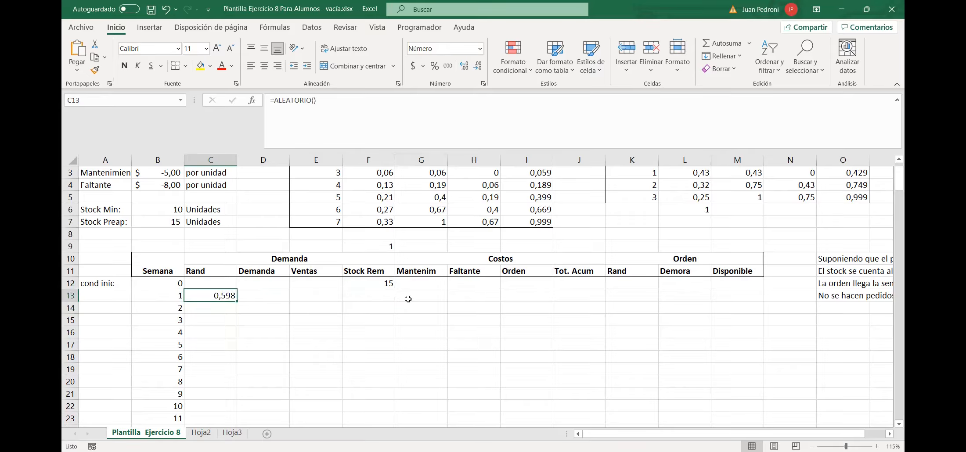
double_click(236, 302)
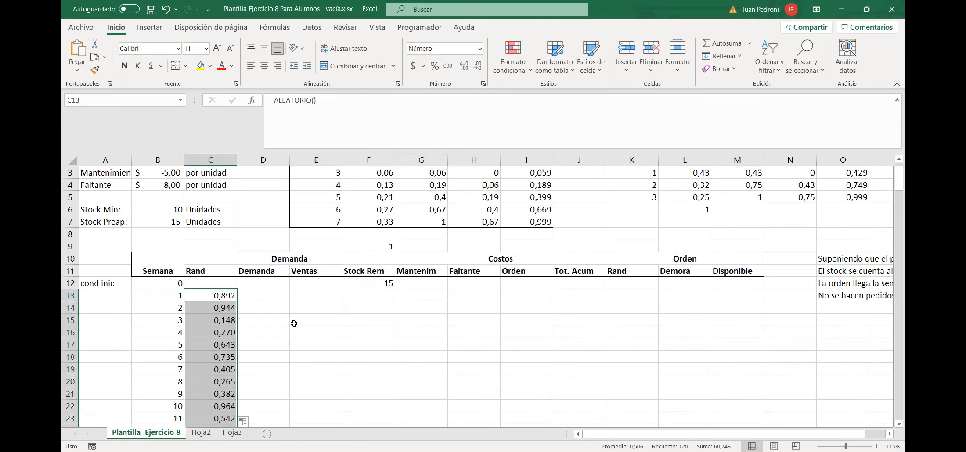
Enter =BUSCAR(C13;_Demanda_Rnd;_Demanda) in D13 for week 1's Demanda and check it against the demand distribution table.
left_click(257, 299)
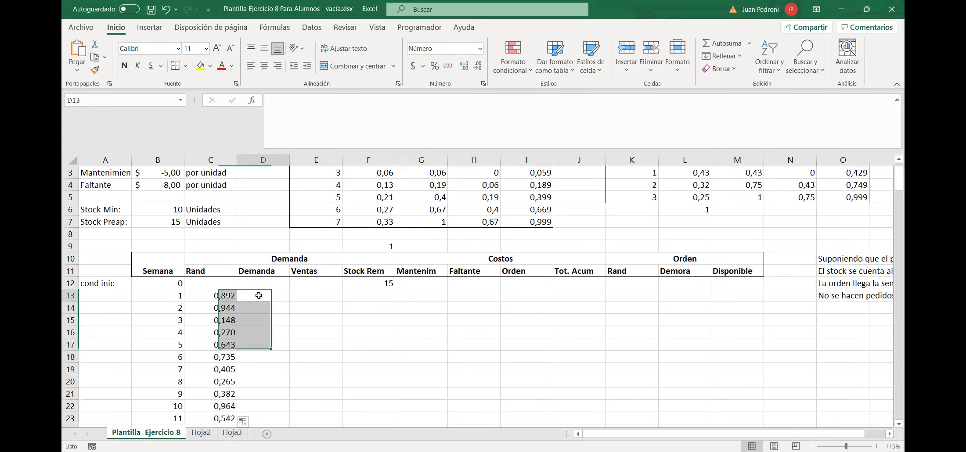
scroll(341, 330, "up", 1)
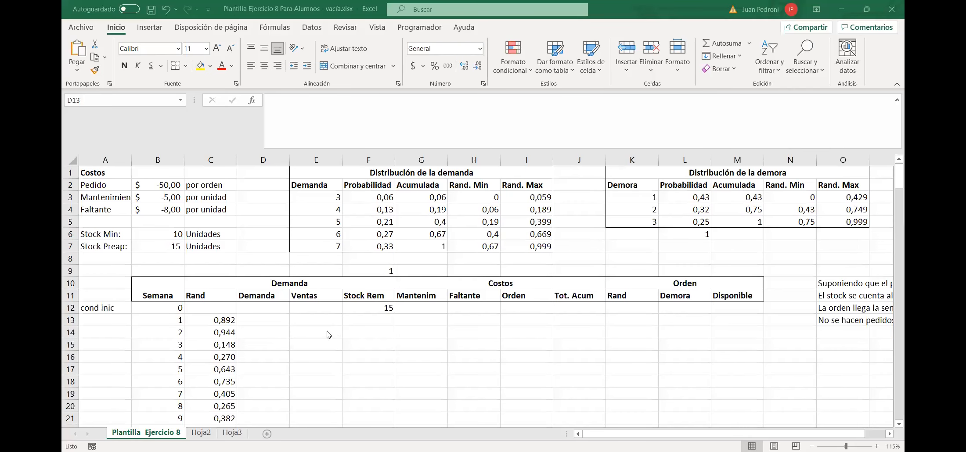
left_click(274, 322)
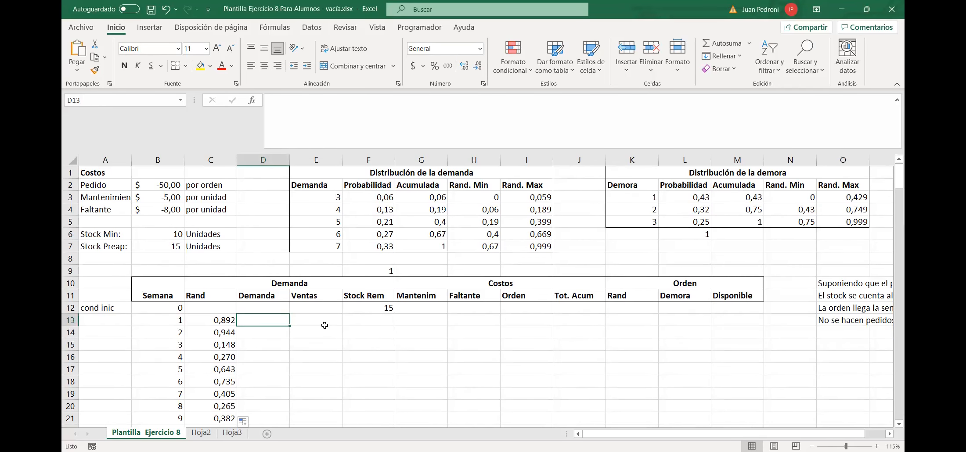
type("=")
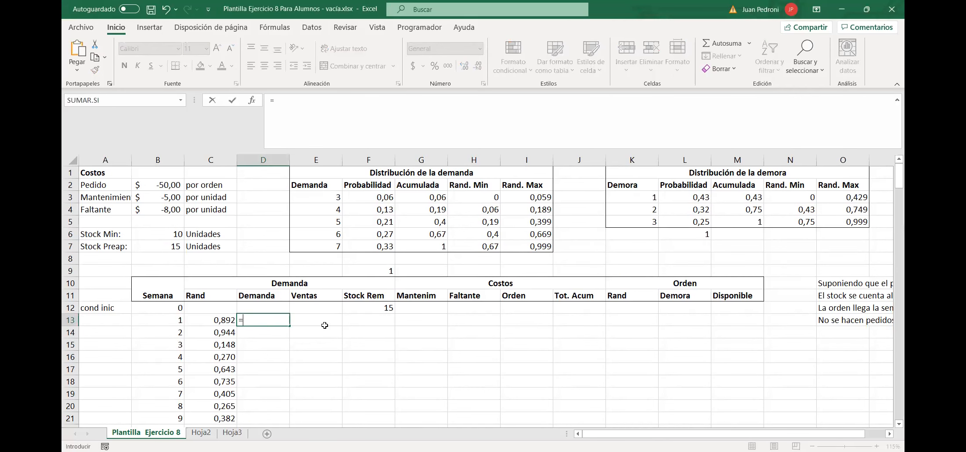
type("BUSCAR(")
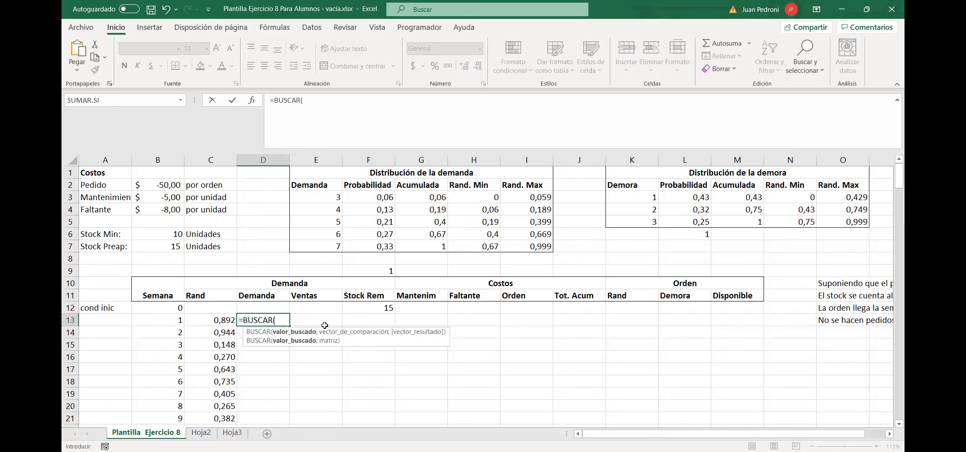
left_click(198, 320)
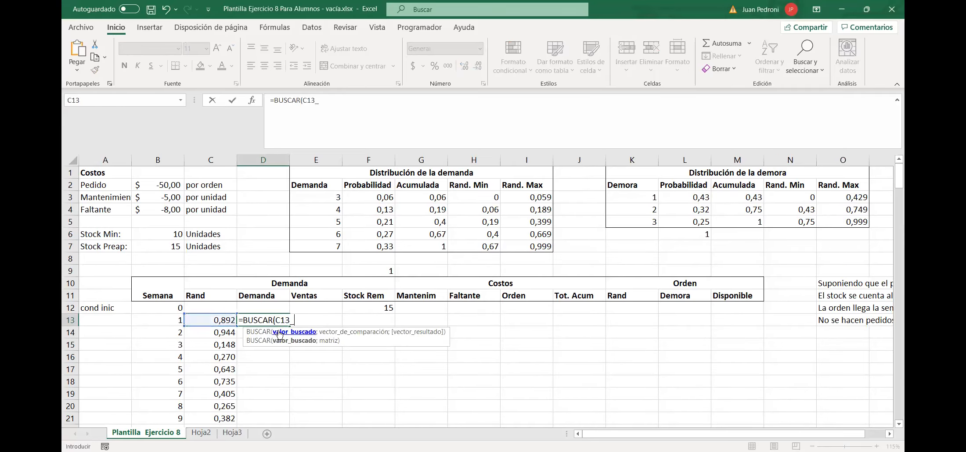
left_click(478, 198)
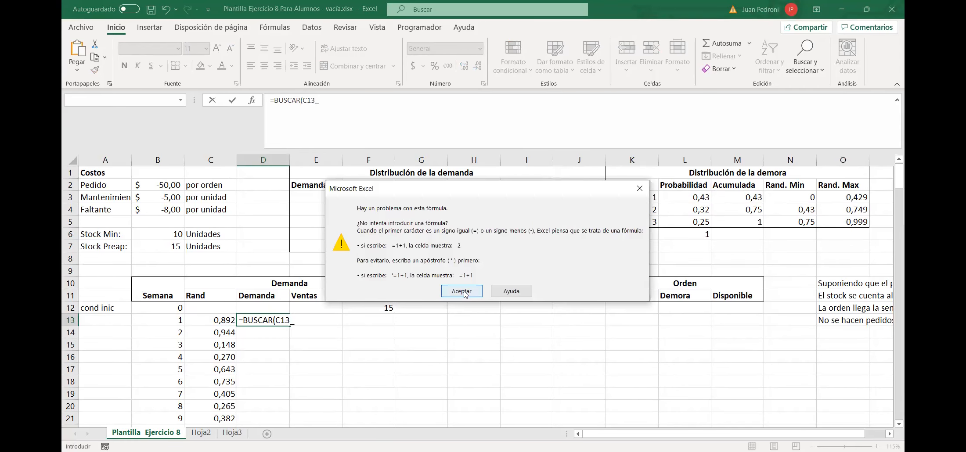
left_click(462, 291)
key("BackSpace")
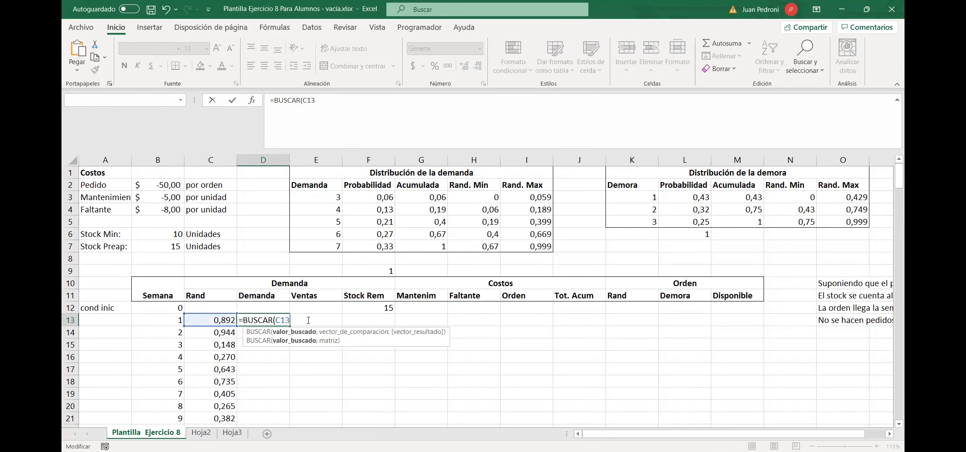
type(";")
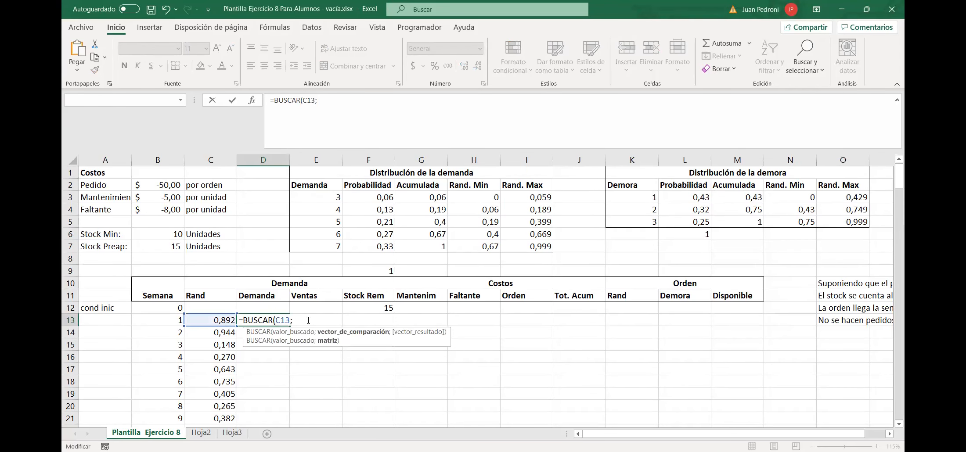
left_click(463, 198)
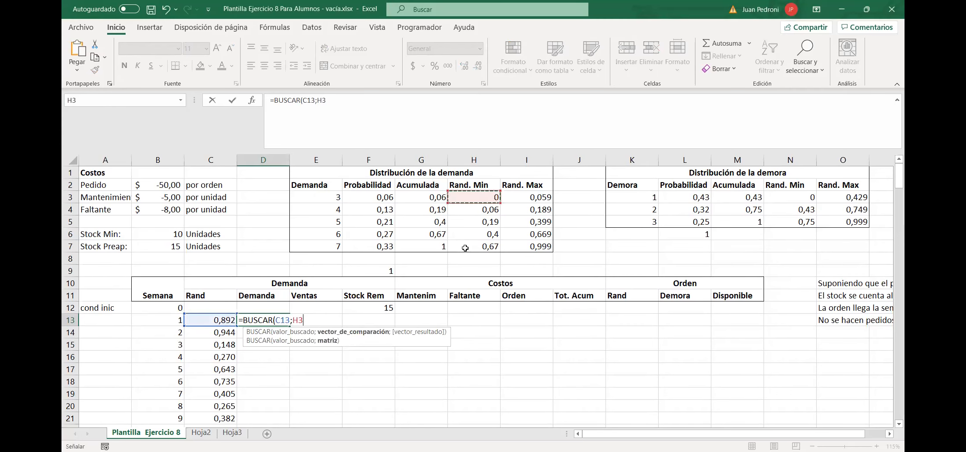
left_click_drag(465, 248, 465, 249)
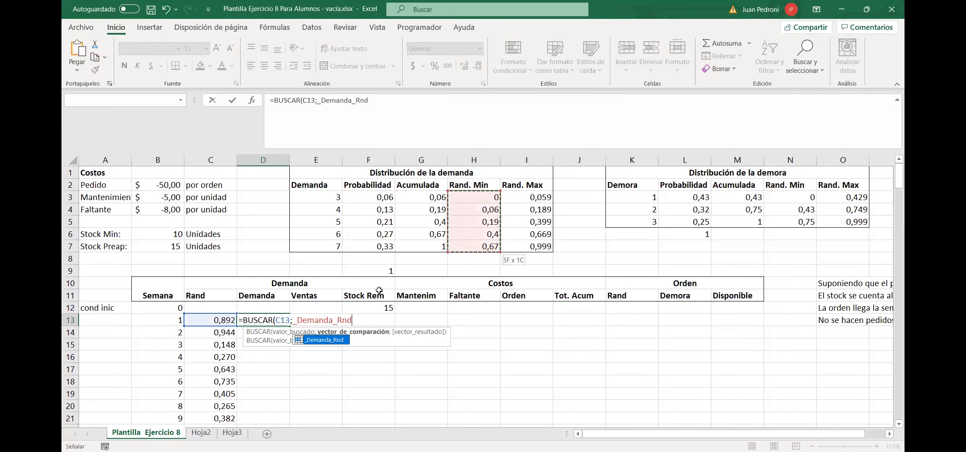
left_click(335, 341)
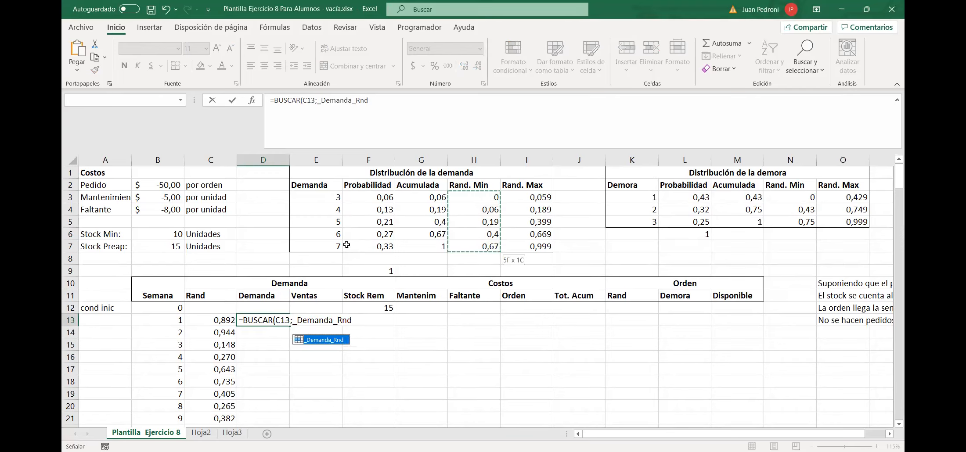
type(";")
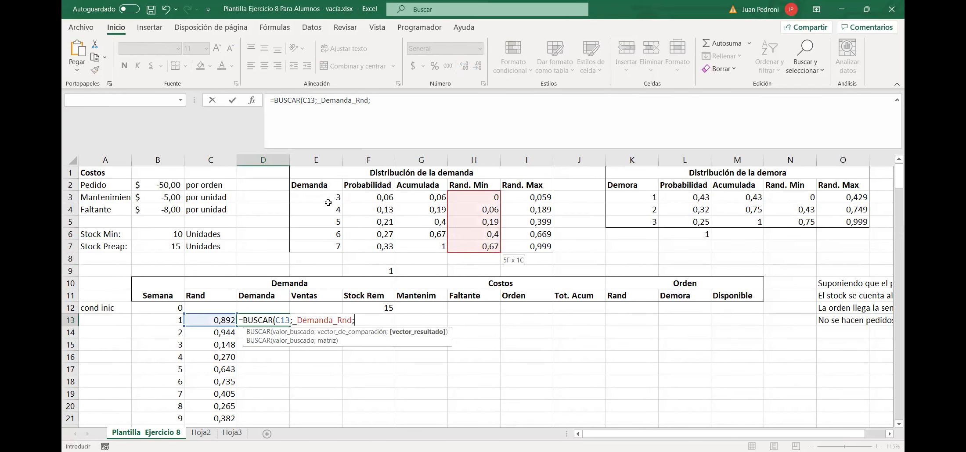
left_click(325, 200)
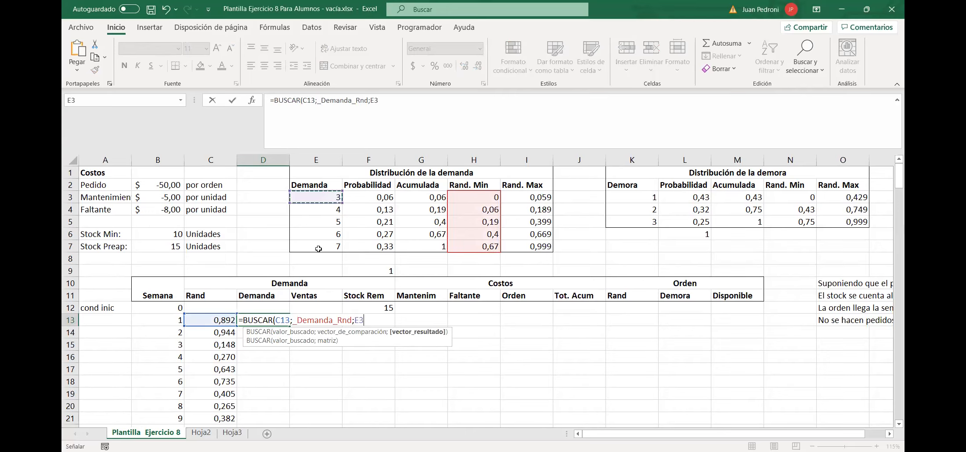
left_click_drag(318, 249, 319, 249)
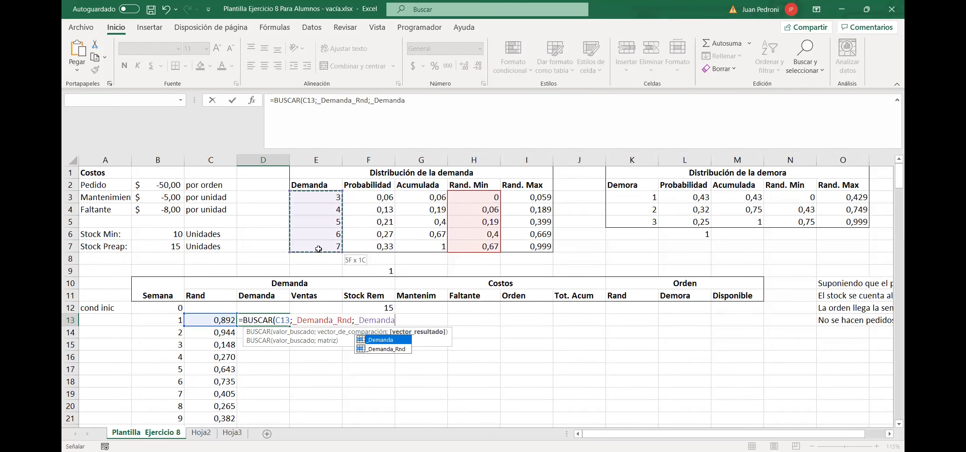
key("ctrl+Return")
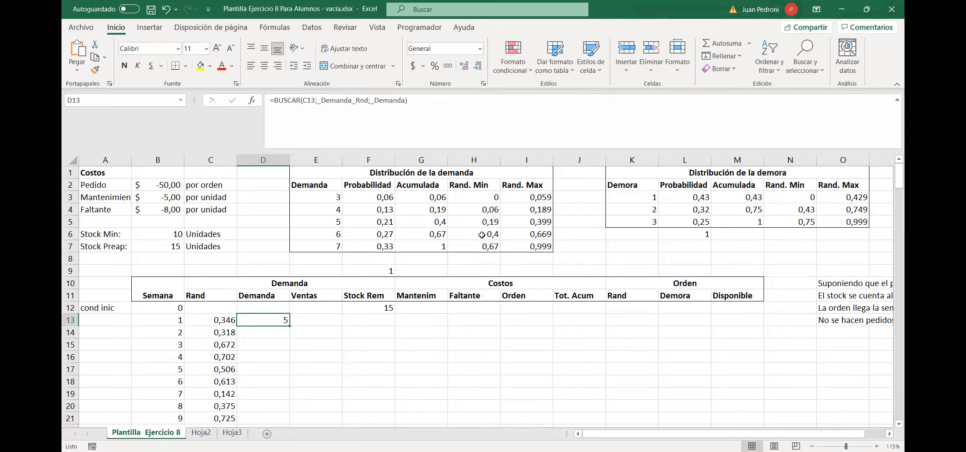
left_click(423, 223)
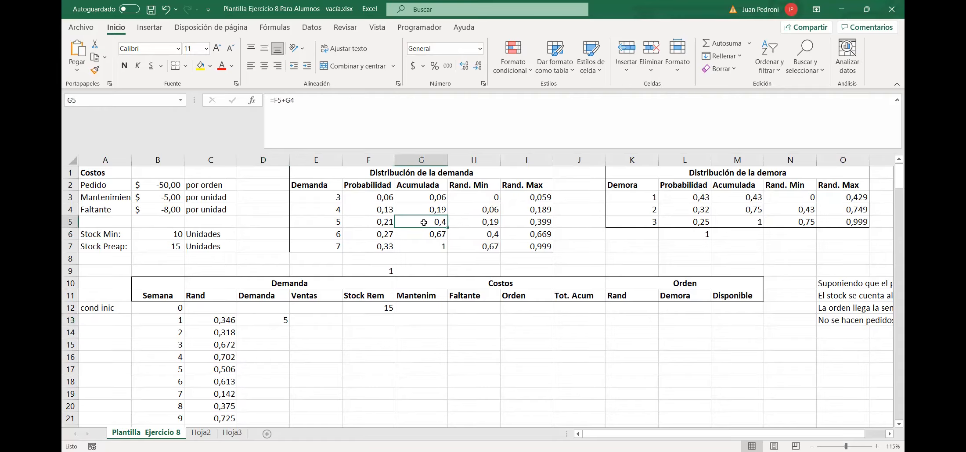
left_click(327, 223)
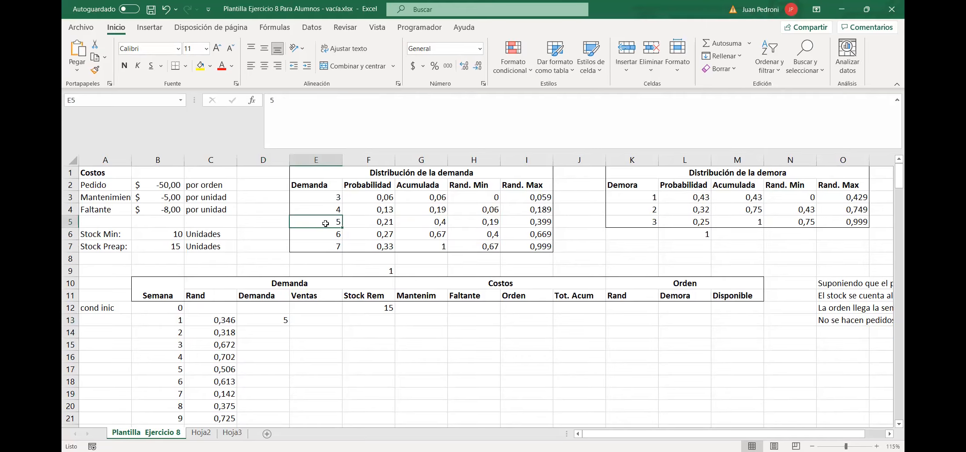
Test the demand lookup with a Rand of 0 in C13 and compare it with the distribution's first row.
left_click(216, 318)
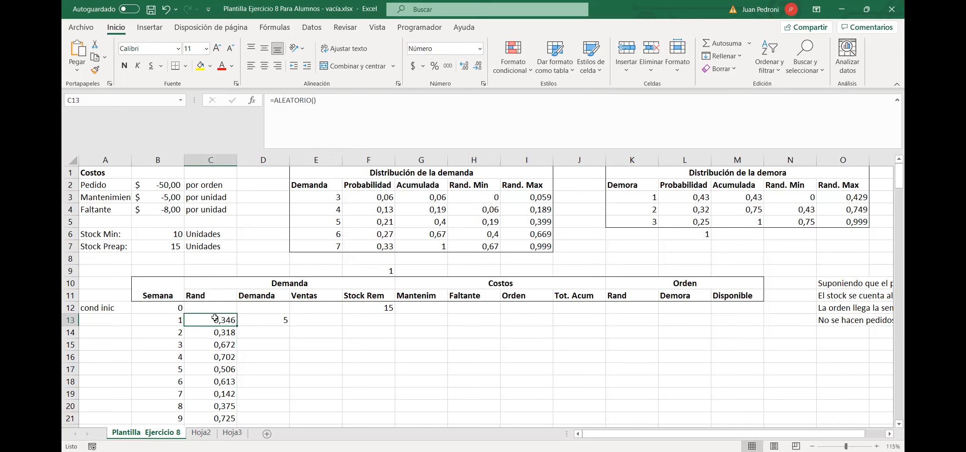
type("0")
key("Return")
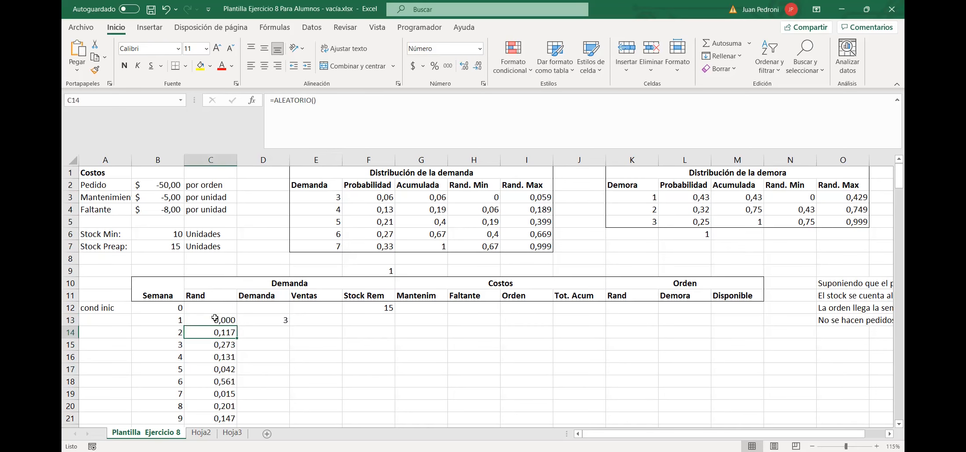
left_click(214, 318)
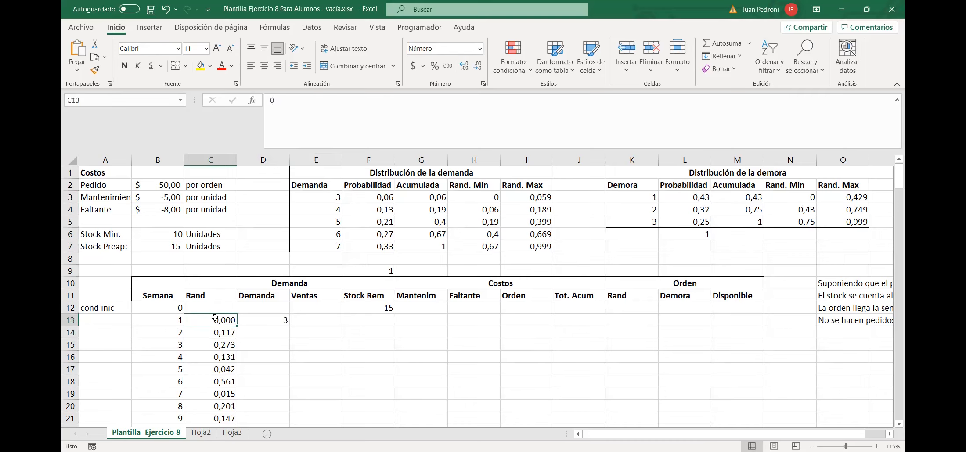
left_click(416, 201)
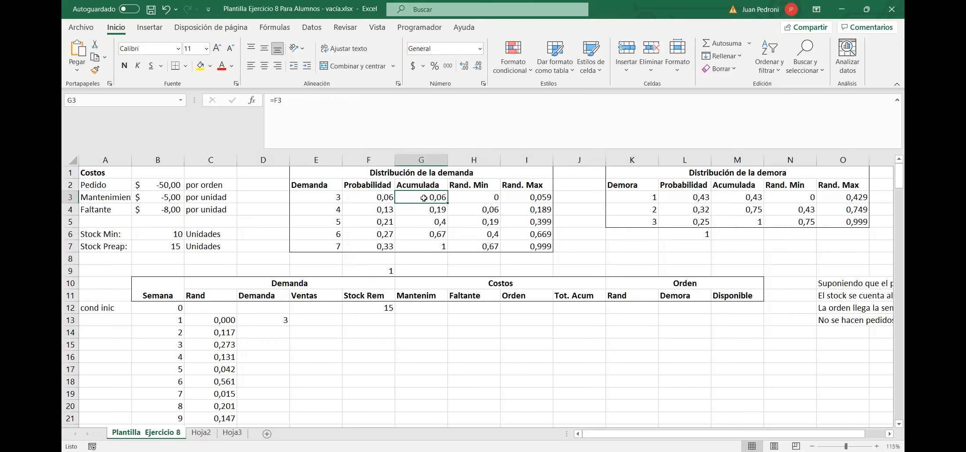
left_click(325, 199)
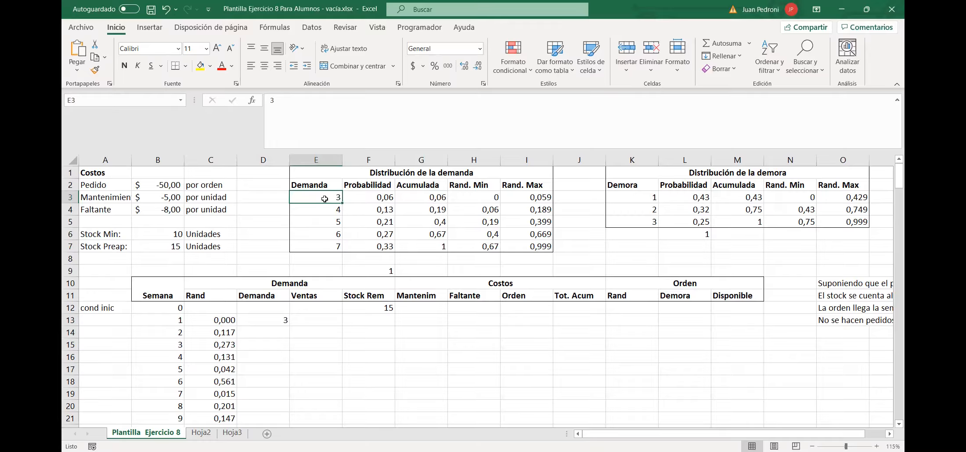
Test the demand lookup with a Rand of 0,07 in C13.
left_click(210, 324)
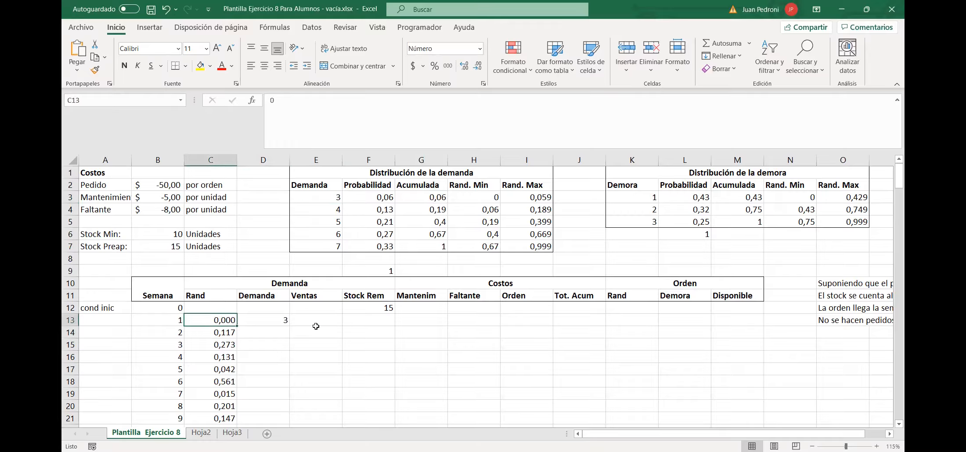
type("0,07")
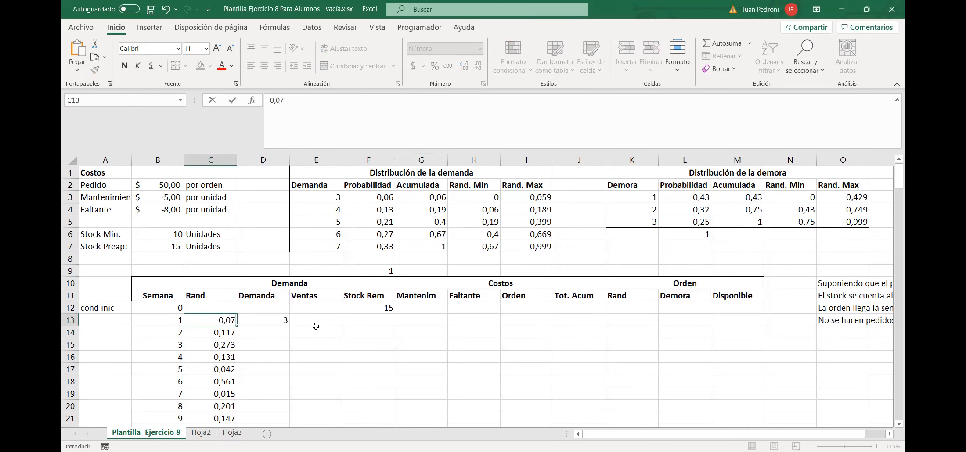
key("Return")
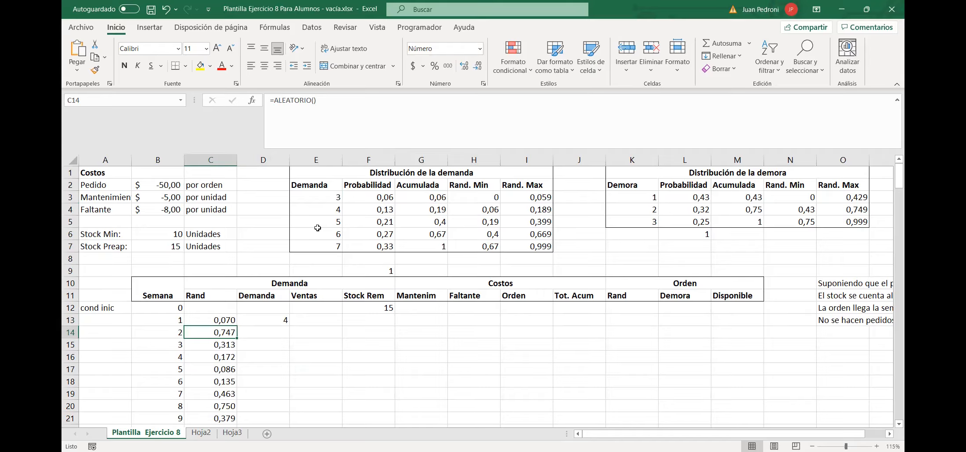
Set week 1's Rand in C13 to 0,20 and compare the looked-up demand with E5 in the distribution table.
key("Up")
type("0,20")
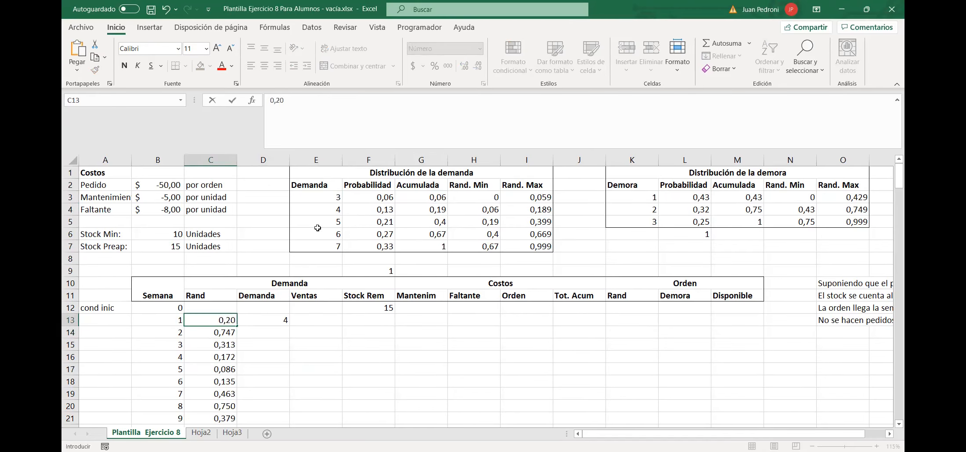
key("Return")
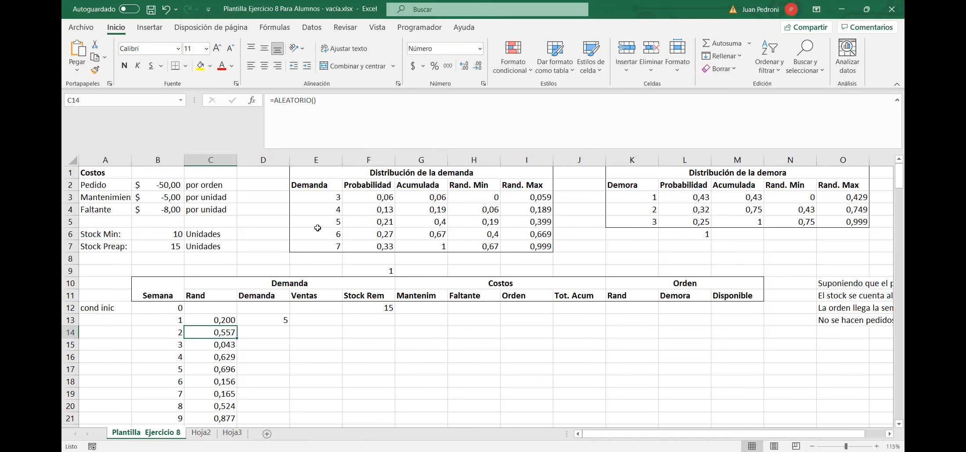
left_click(329, 223)
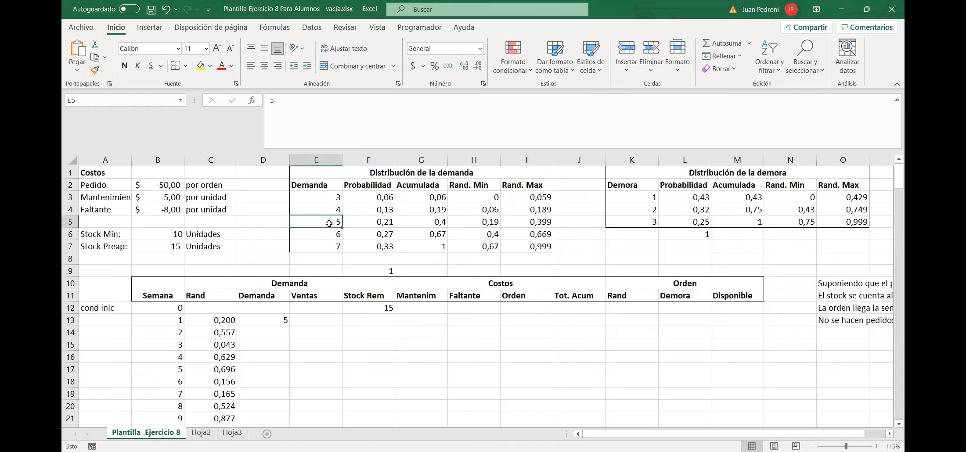
Test the demand lookup with a Rand of 0,41 in C13.
left_click(437, 210)
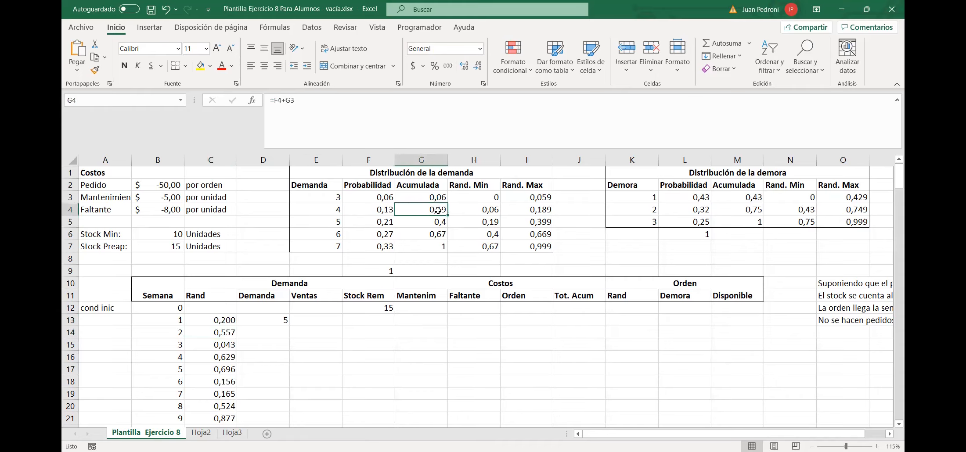
left_click(213, 324)
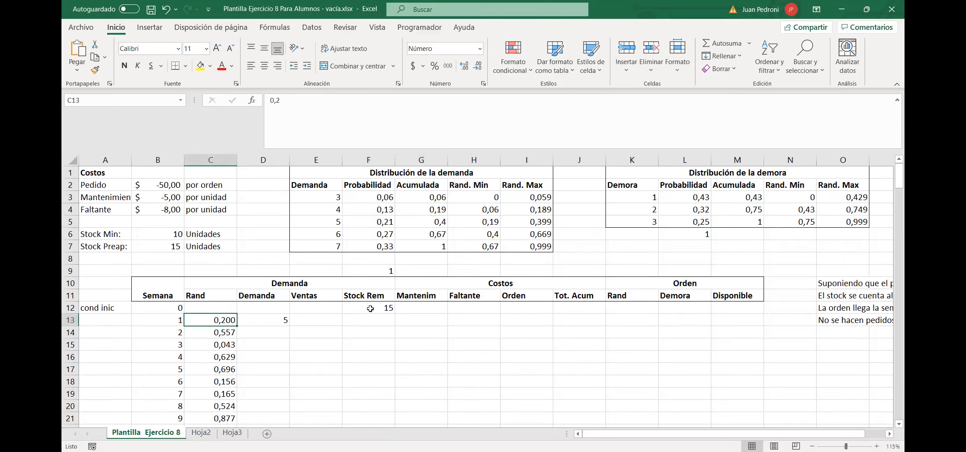
type("0,41")
key("Return")
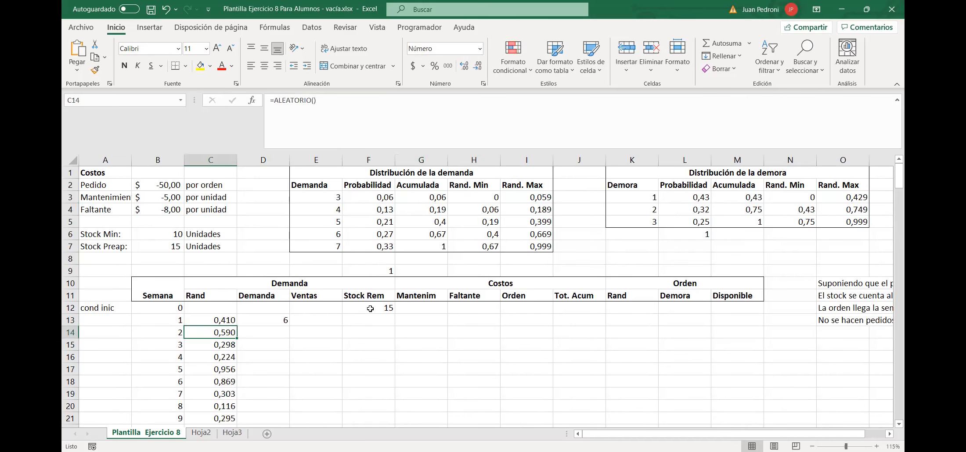
Test the demand lookup with a Rand of 0,68 in C13.
key("Up")
type("0,68")
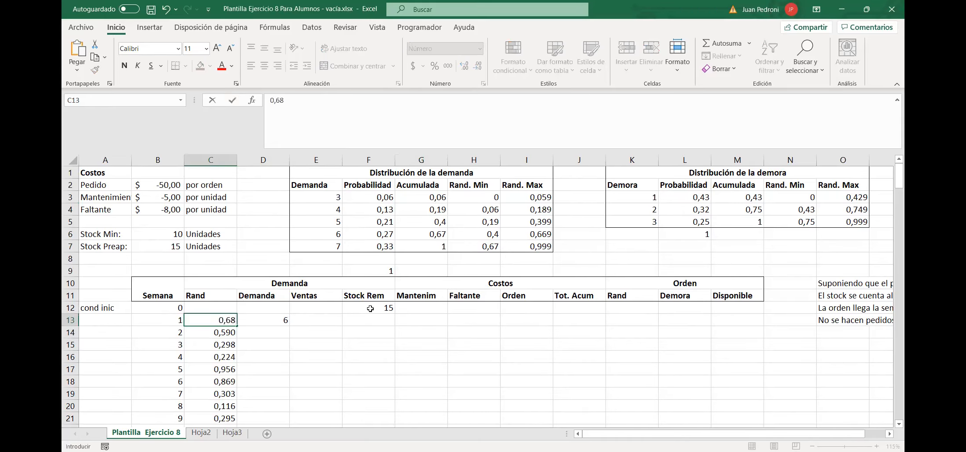
key("Return")
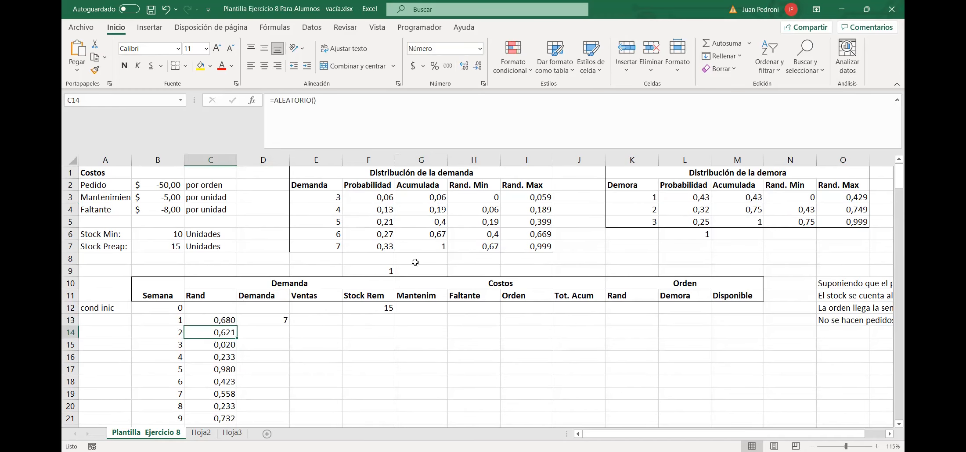
Compare week 1's Rand in C13 with each cumulative probability in G3:G7 to trace how the lookup picks the demand.
left_click(424, 248)
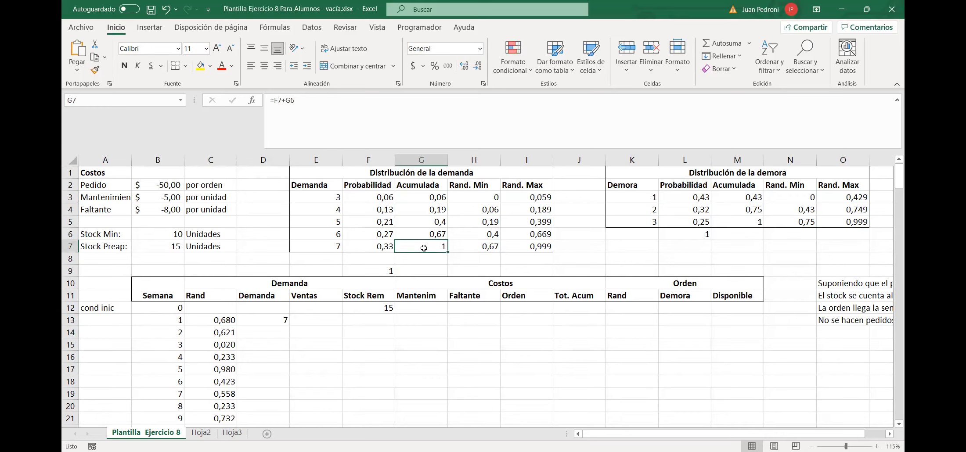
left_click(425, 197)
left_click(425, 208)
left_click(425, 222)
left_click(424, 234)
left_click(424, 246)
left_click(224, 321)
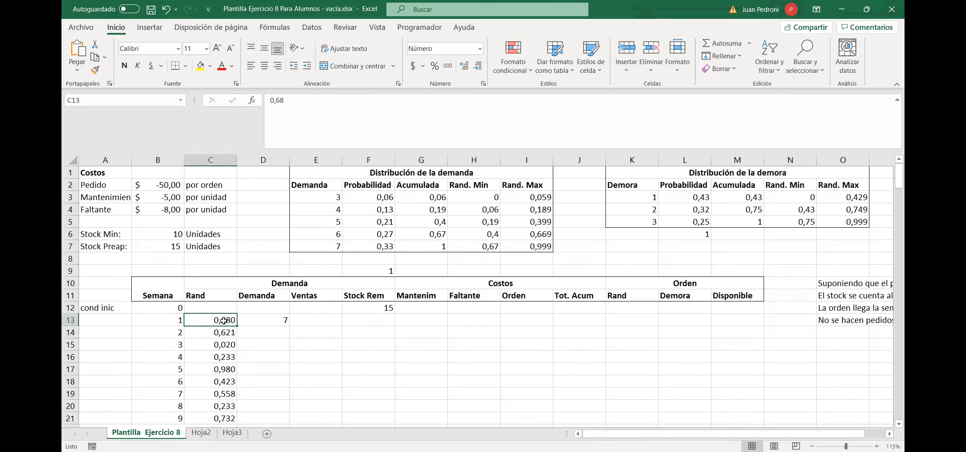
left_click(421, 199)
left_click(419, 210)
left_click(420, 221)
left_click(420, 234)
left_click(417, 247)
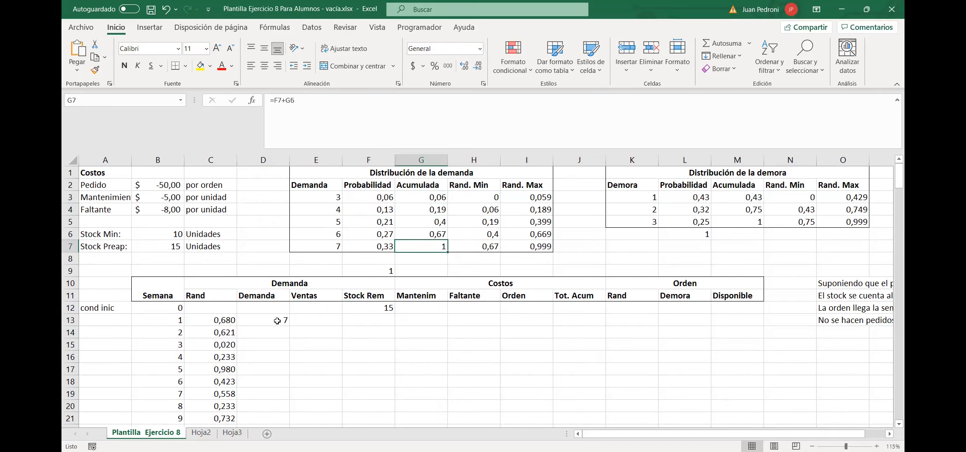
Restore week 1's random number in C13 with =ALEATORIO().
left_click(220, 327)
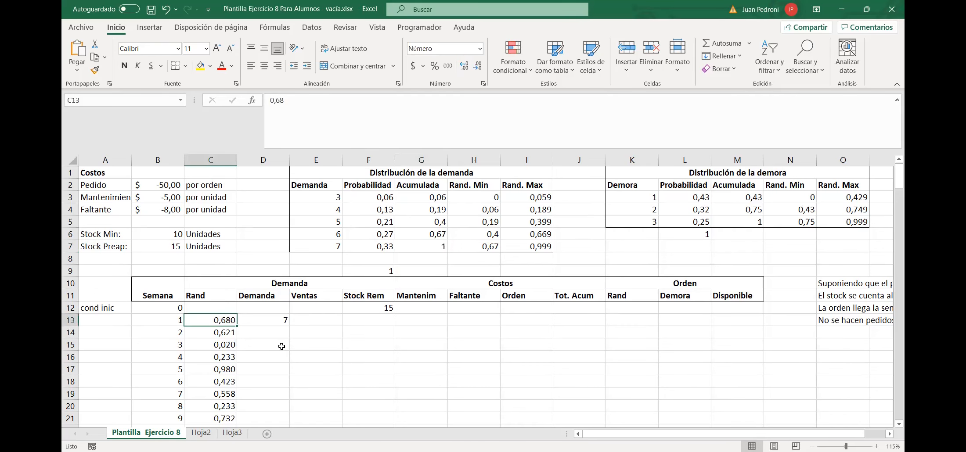
type("=")
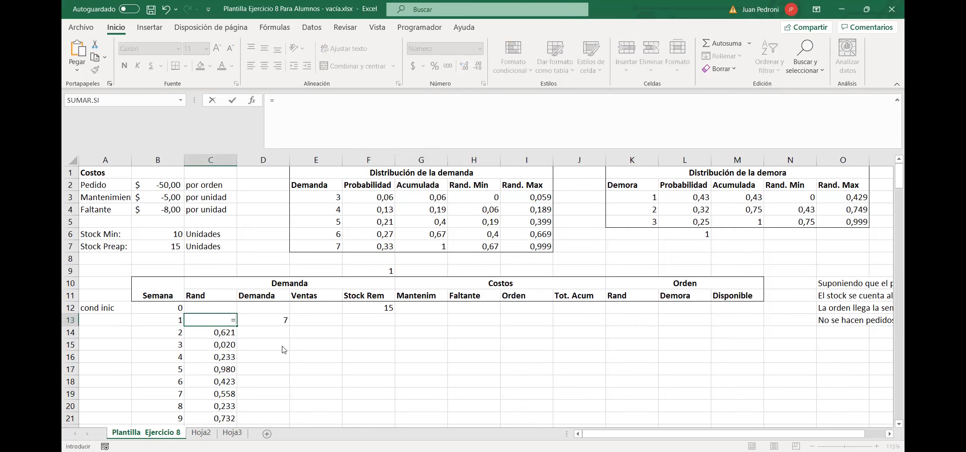
type("ALEATORIO()")
key("Return")
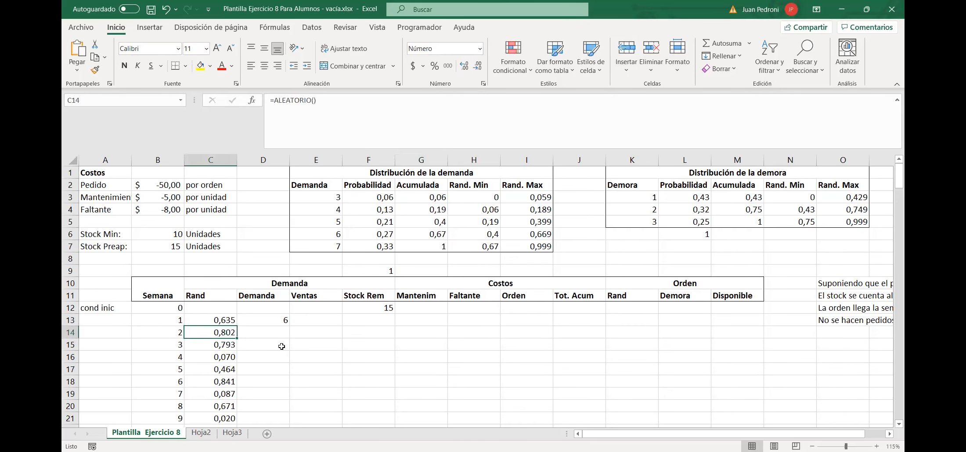
Fill the demand lookup formula from D13 down the Demanda column for all the weeks.
key("Up")
key("Right")
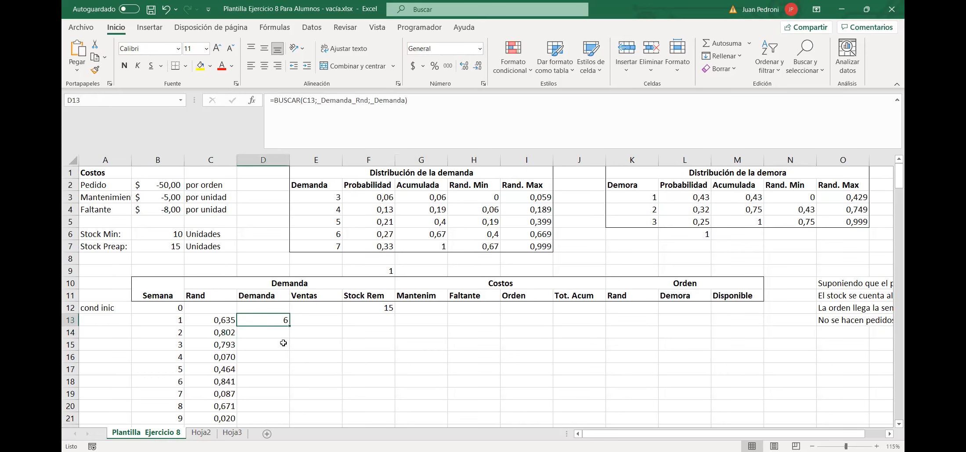
double_click(290, 324)
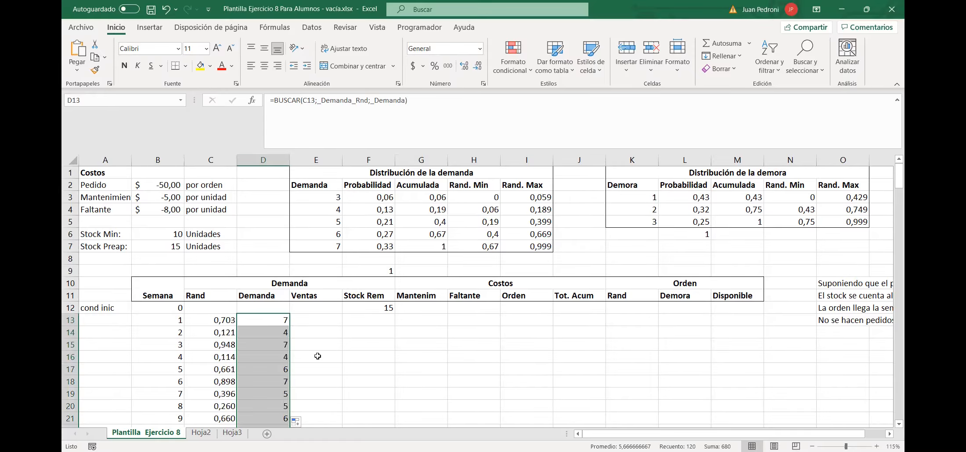
scroll(321, 342, "down", 3)
scroll(322, 341, "down", 2)
scroll(322, 341, "up", 4)
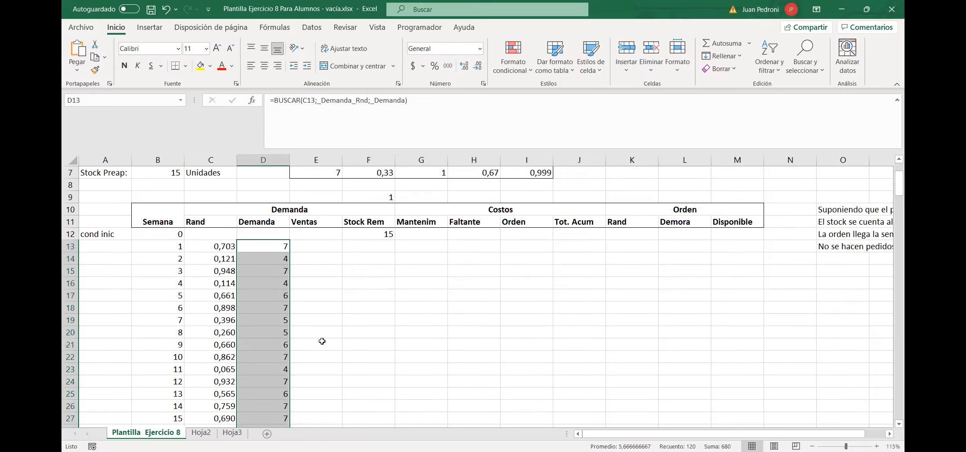
scroll(322, 341, "up", 1)
Freeze the panes above row 13 from A13 and check that the headers stay in place through the later weeks.
left_click(102, 286)
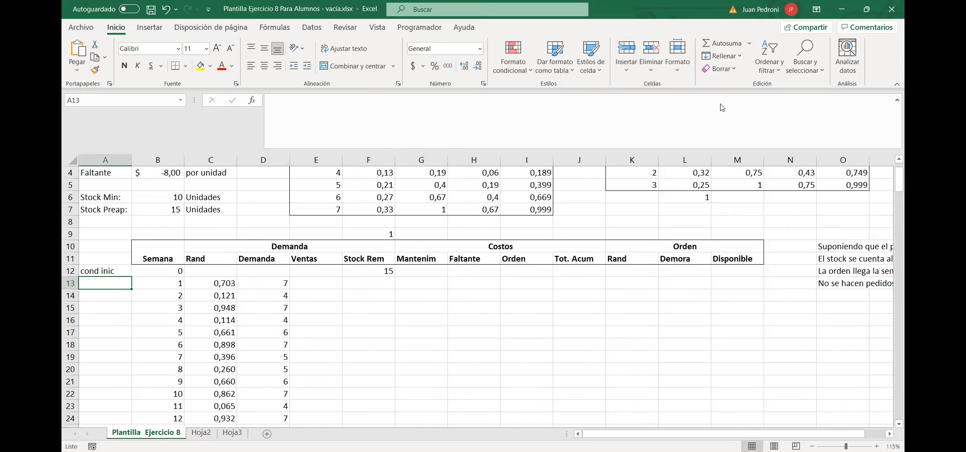
left_click(376, 29)
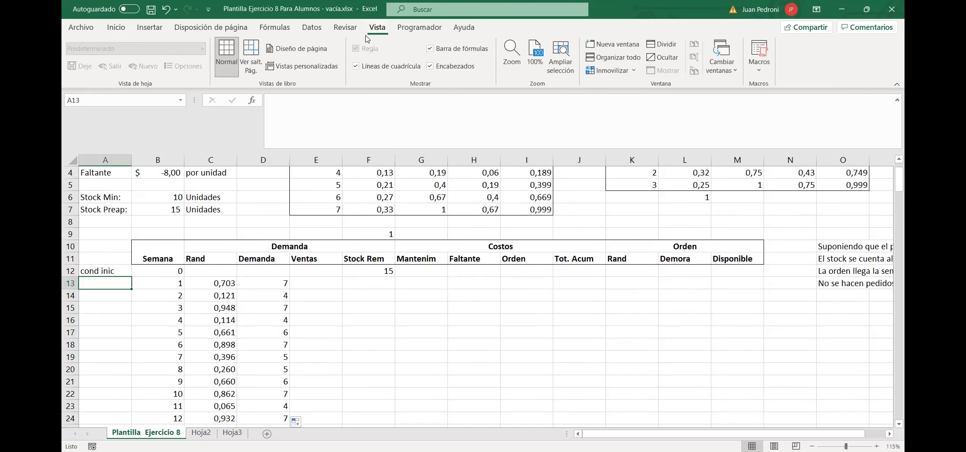
left_click(623, 75)
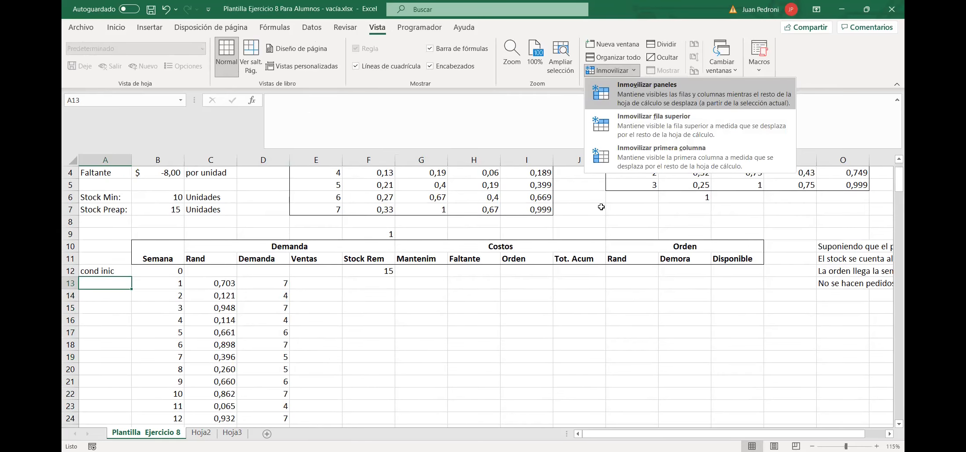
left_click(628, 102)
scroll(388, 297, "down", 1)
scroll(403, 330, "up", 1)
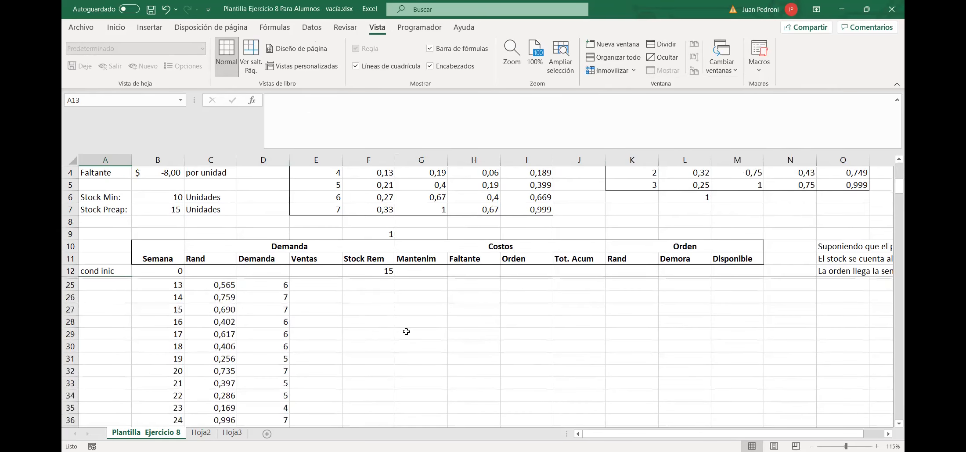
scroll(405, 329, "down", 3)
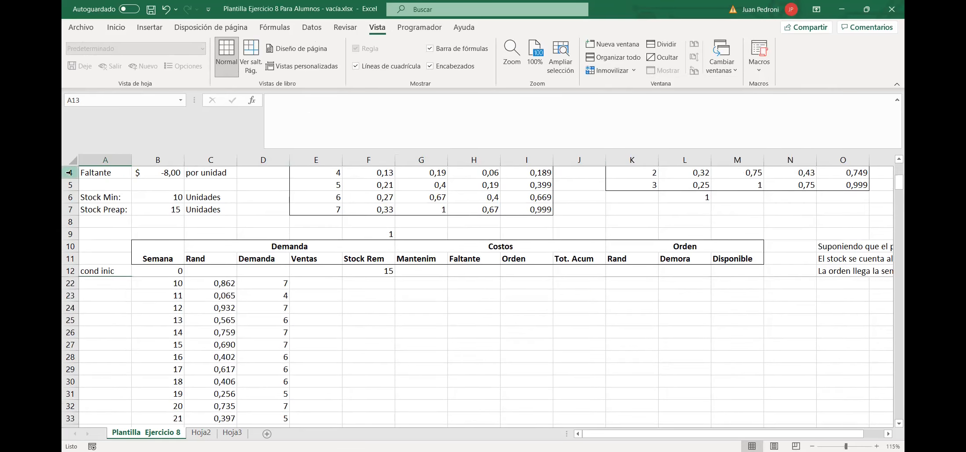
scroll(361, 346, "down", 6)
scroll(360, 346, "down", 5)
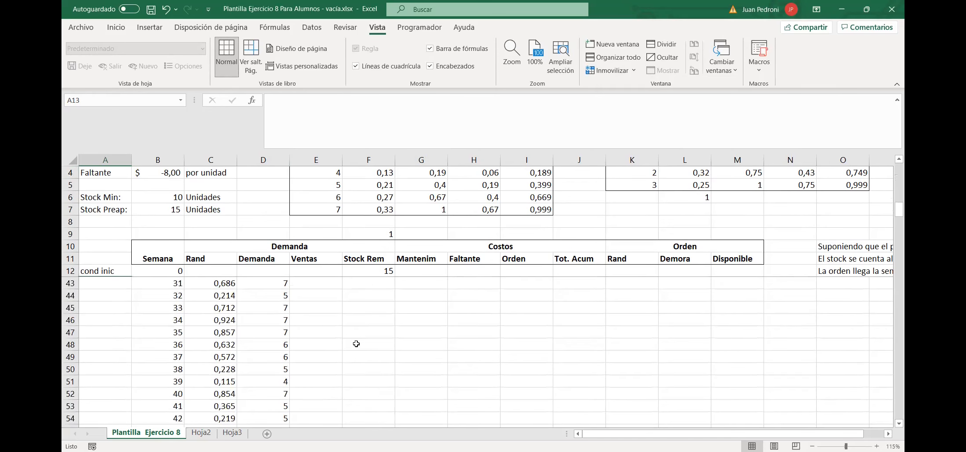
left_click(69, 247)
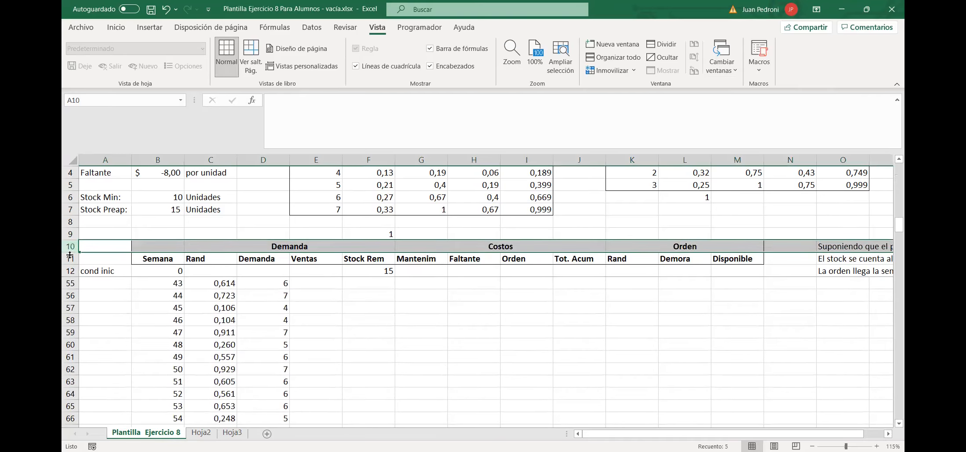
left_click_drag(69, 257, 73, 263)
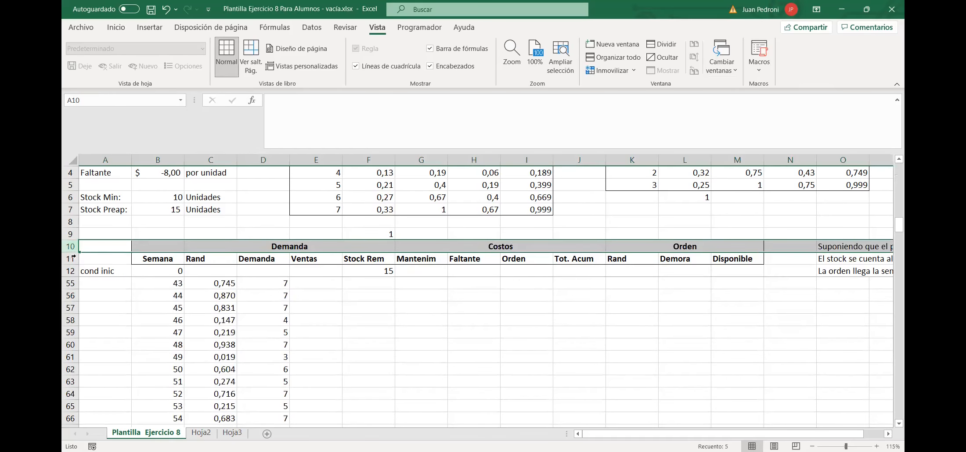
scroll(303, 345, "up", 11)
scroll(302, 344, "up", 3)
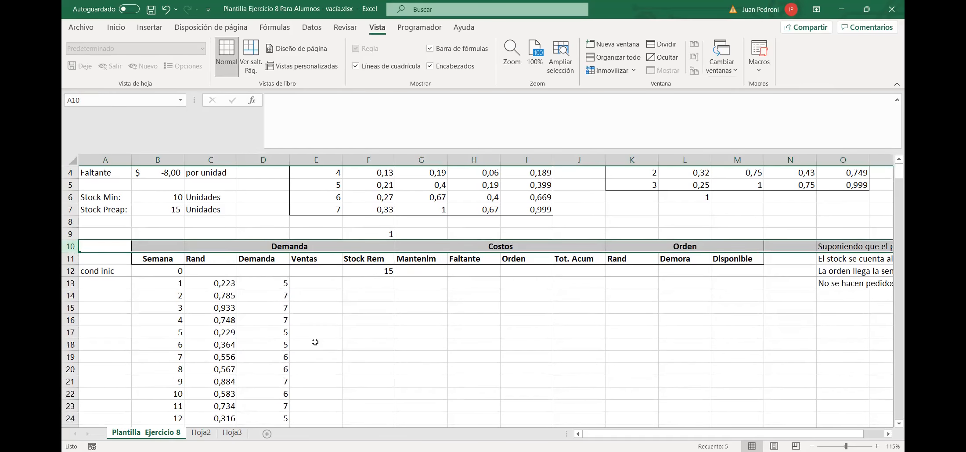
Enter =SI(F12>=D13;D13;F12) in E13 to calculate week 1's Ventas from the initial stock and the demand.
left_click(309, 283)
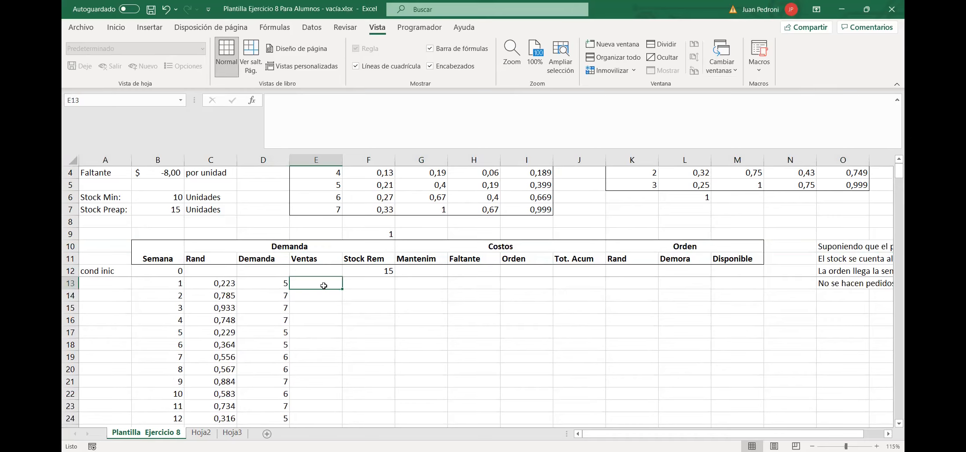
left_click(283, 286)
left_click(313, 288)
left_click(360, 270)
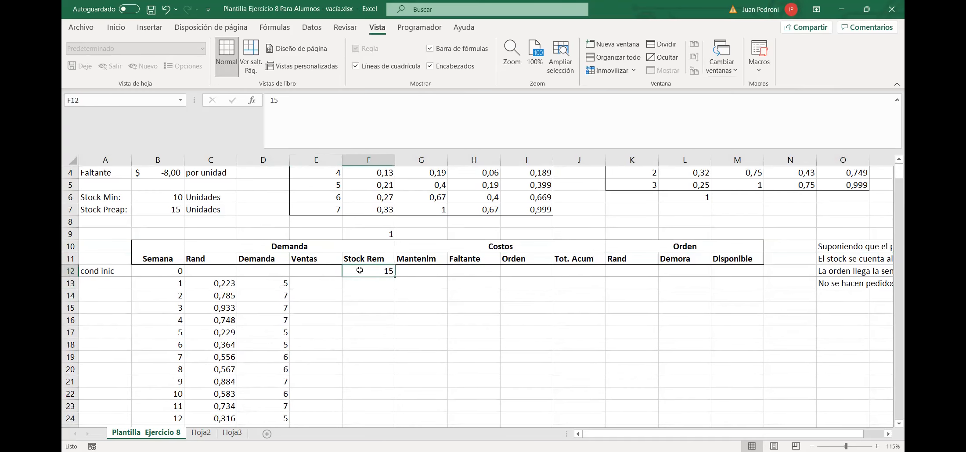
left_click(304, 284)
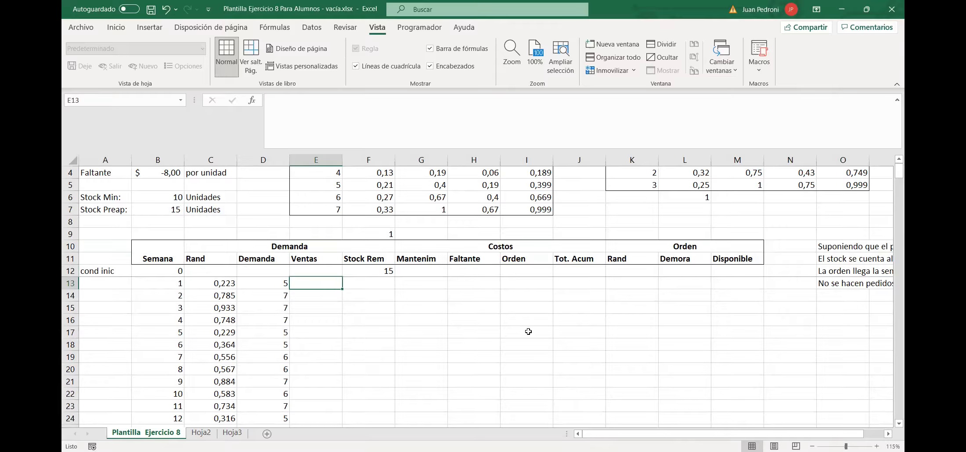
type("=")
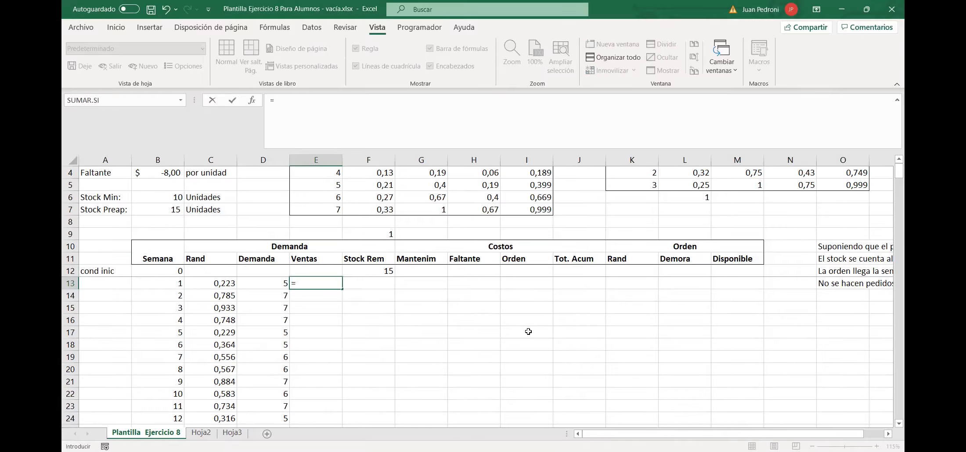
type("si(")
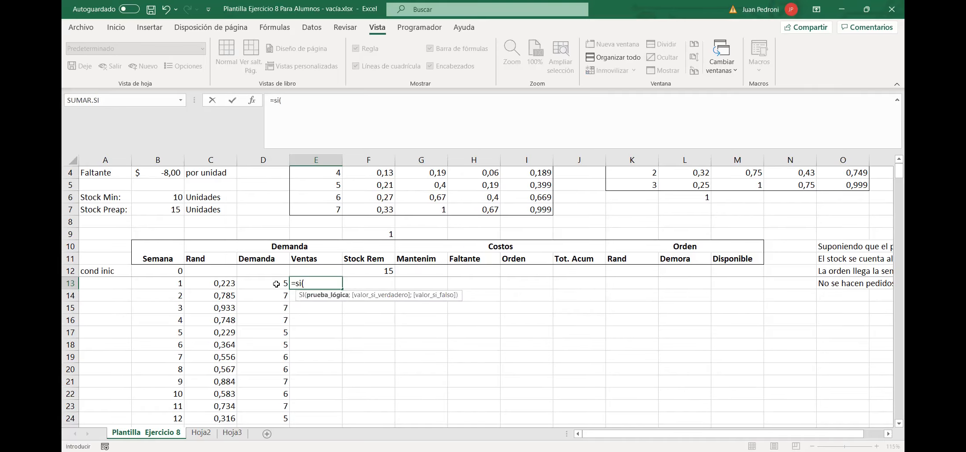
left_click(363, 271)
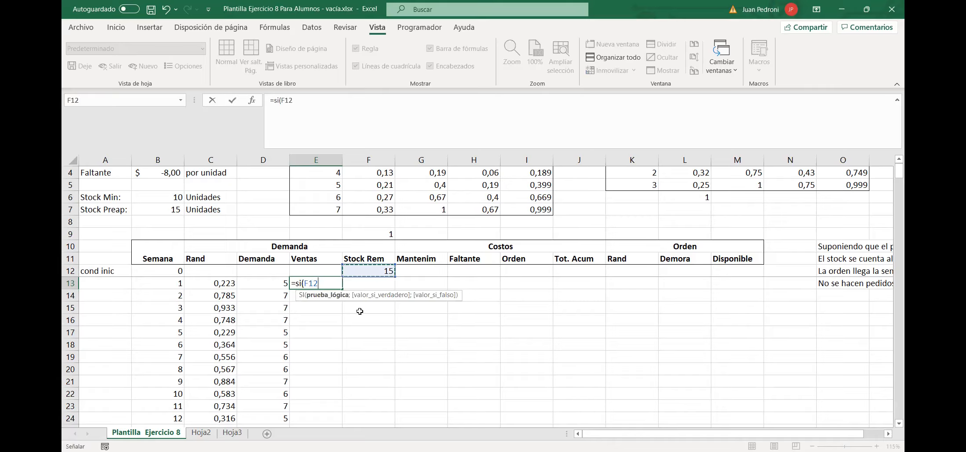
type(">=")
left_click(269, 285)
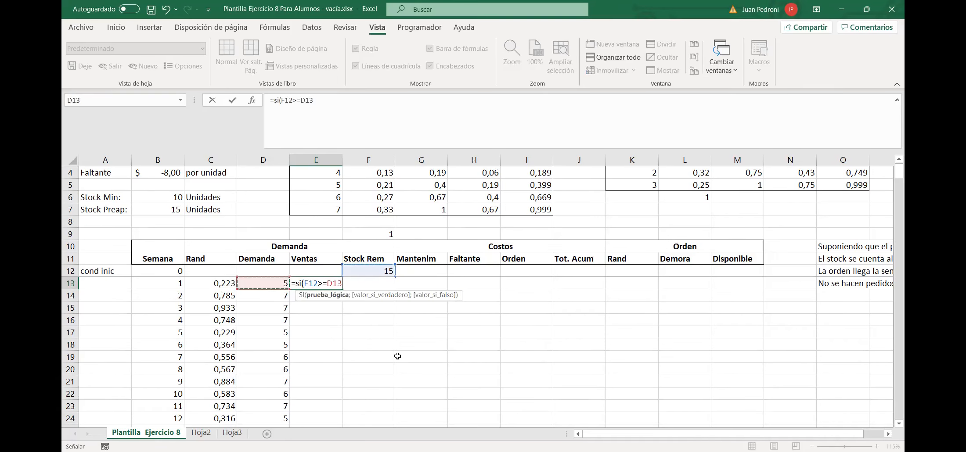
type(";")
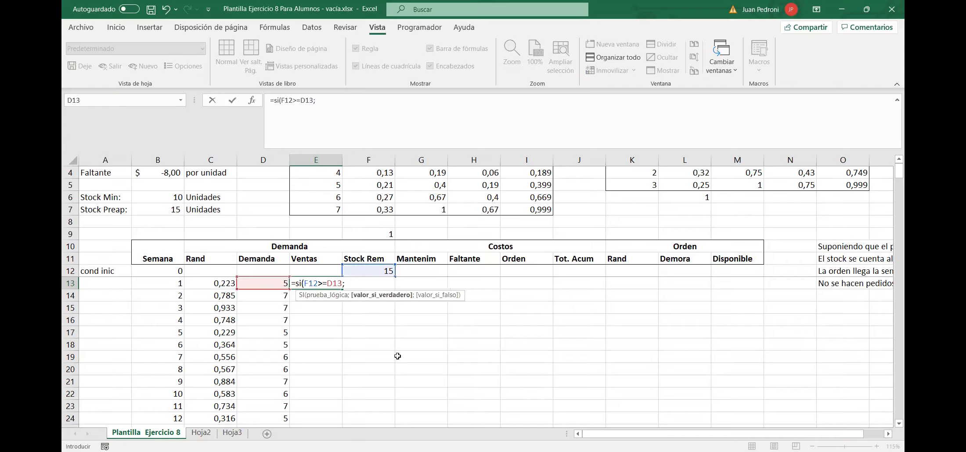
left_click(266, 285)
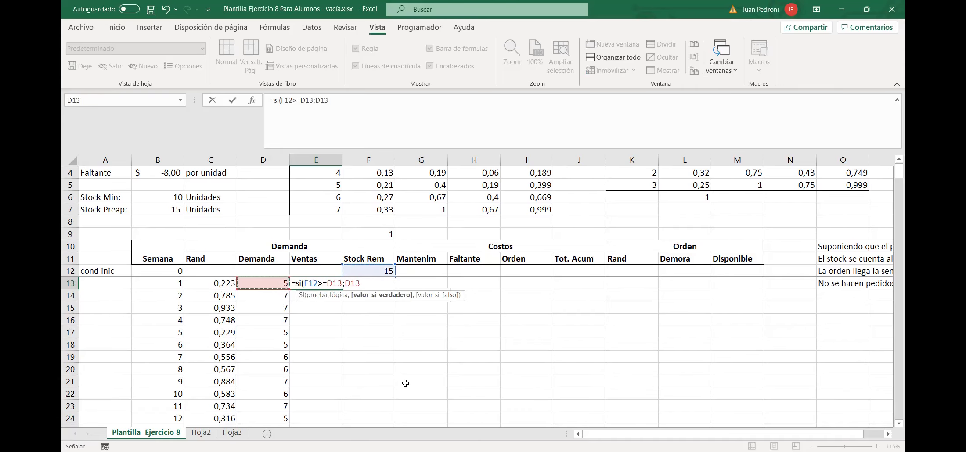
type(";")
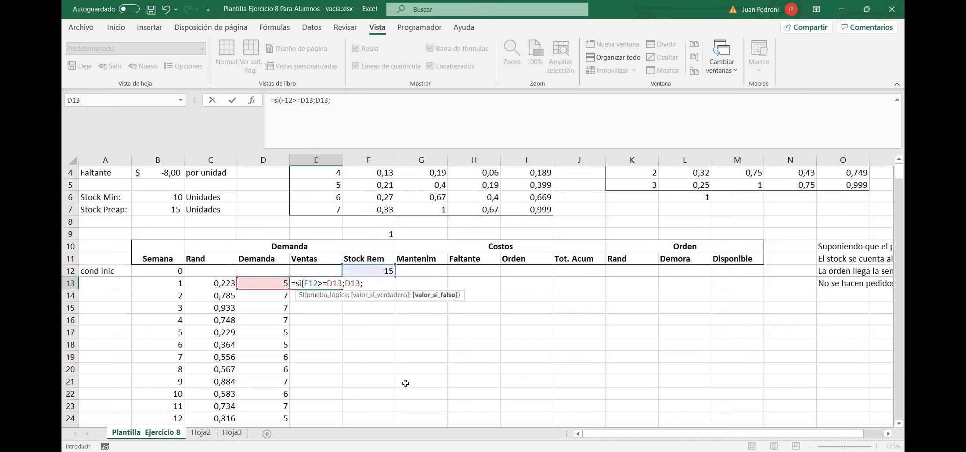
left_click(372, 269)
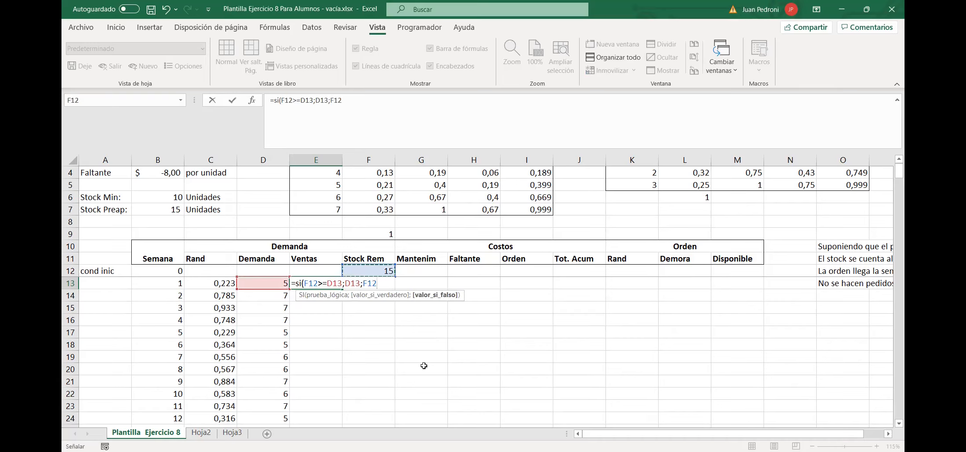
type(")")
key("Return")
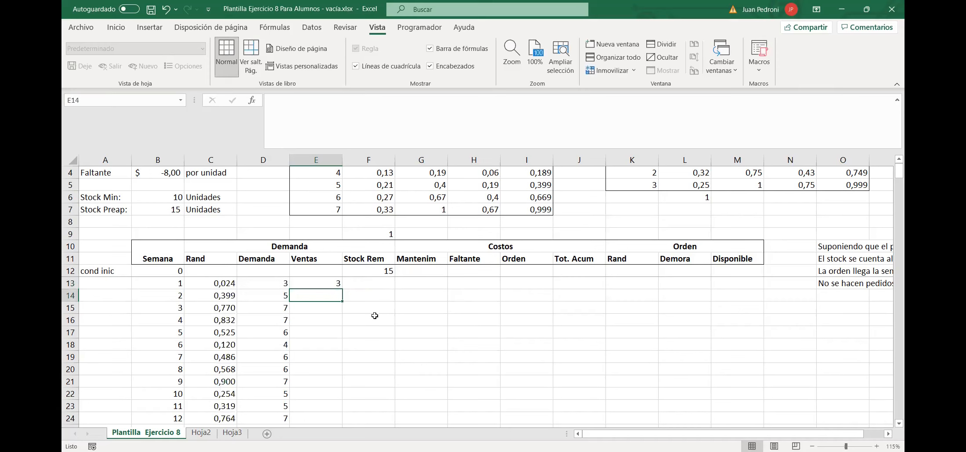
Fill the Ventas formula from E13 down the column for all the weeks.
left_click(332, 284)
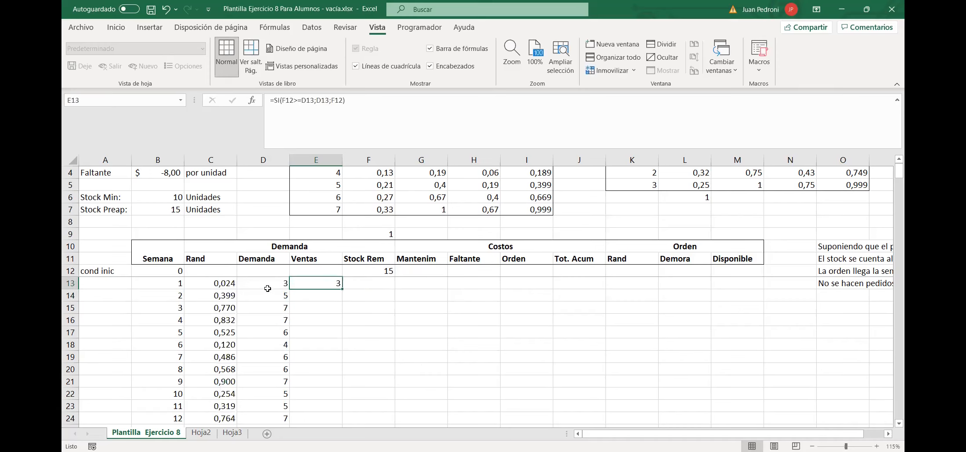
double_click(341, 289)
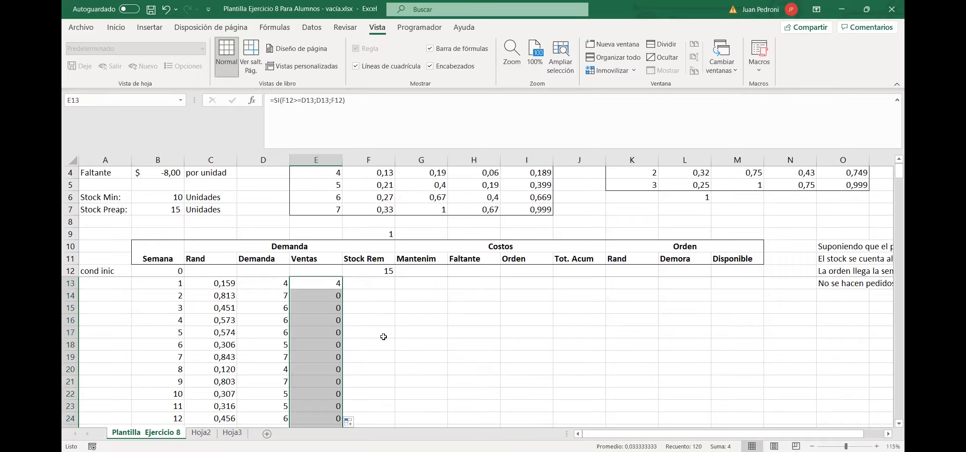
left_click(276, 283)
left_click(328, 283)
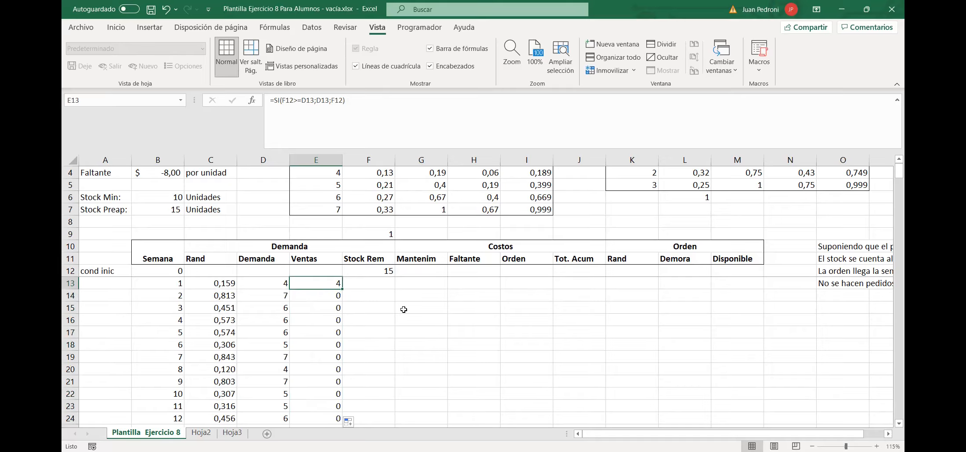
Review the random number, demand and sales formulas of weeks 1 and 2 against the Stock Rem cells they depend on.
key("Left")
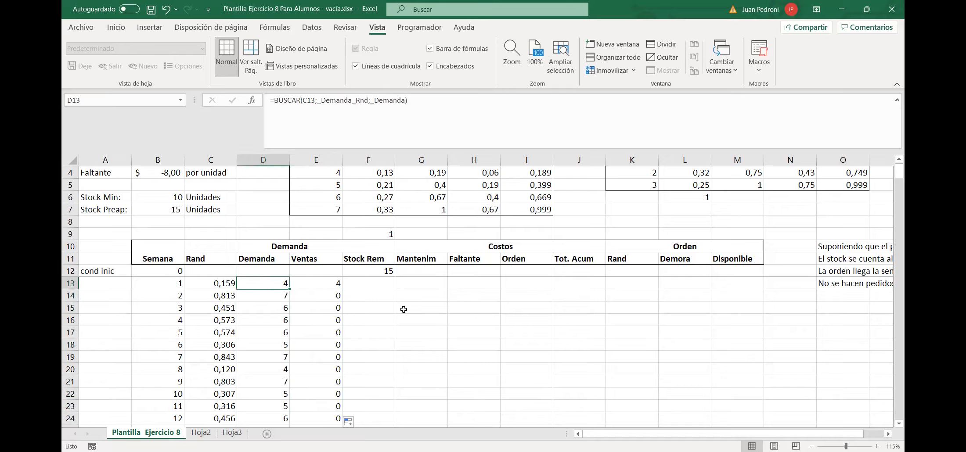
key("Left")
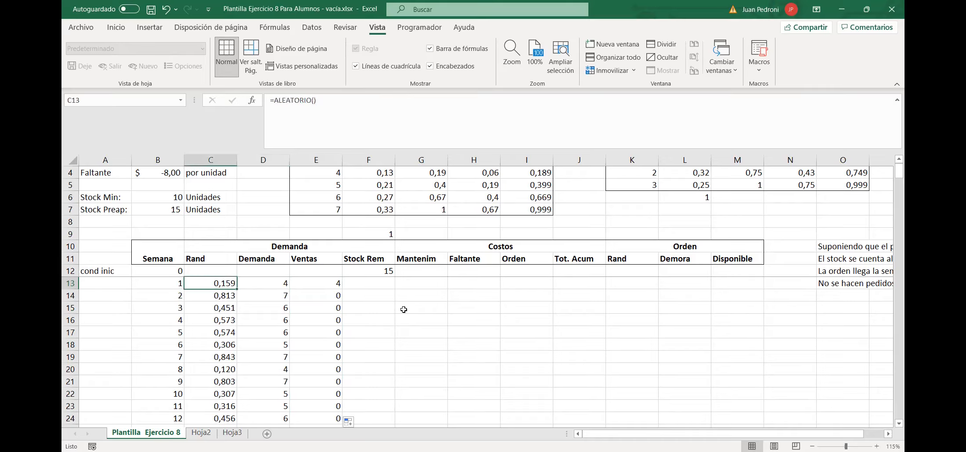
key("Right")
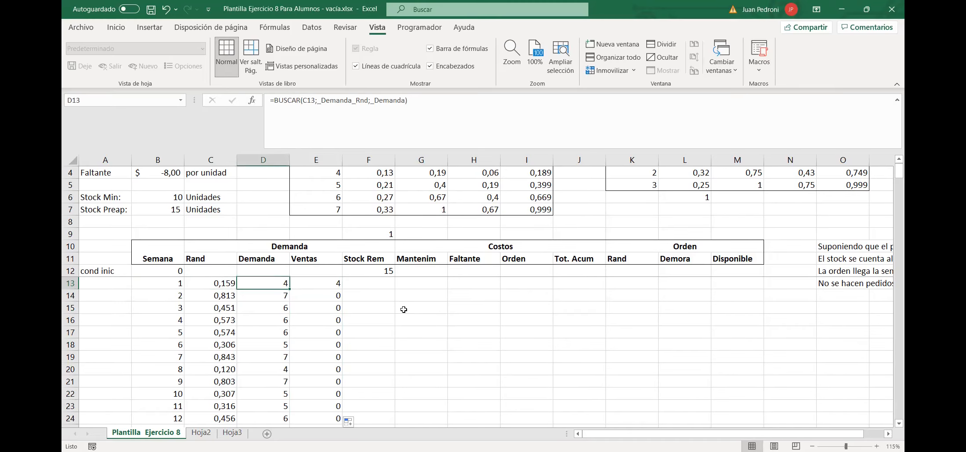
key("Right")
key("Right")
key("Up")
key("Down")
key("Left")
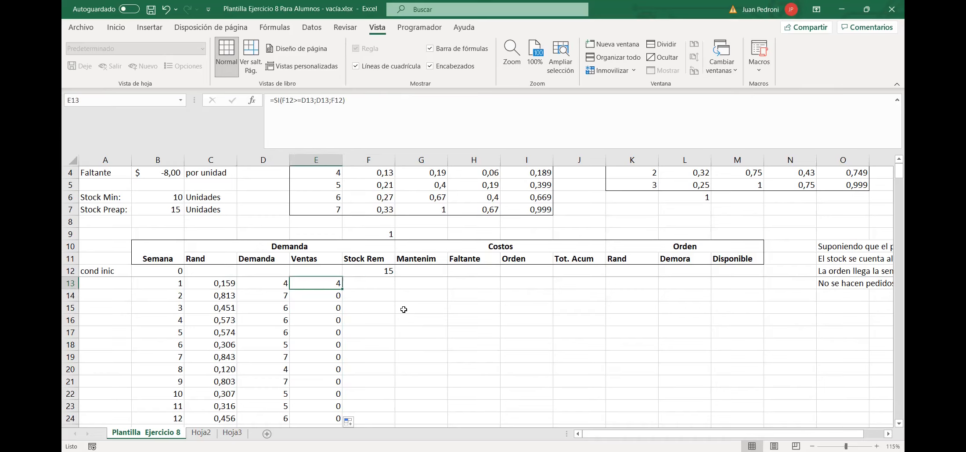
key("Left")
key("Down")
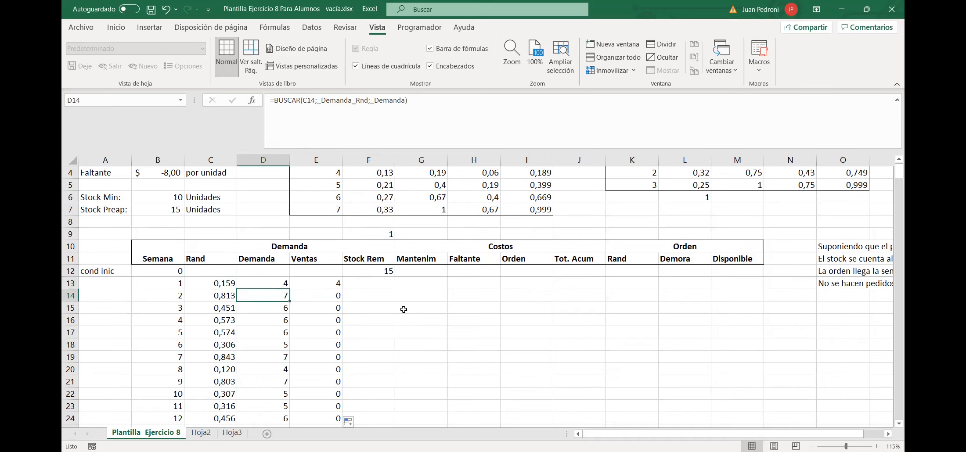
key("Right")
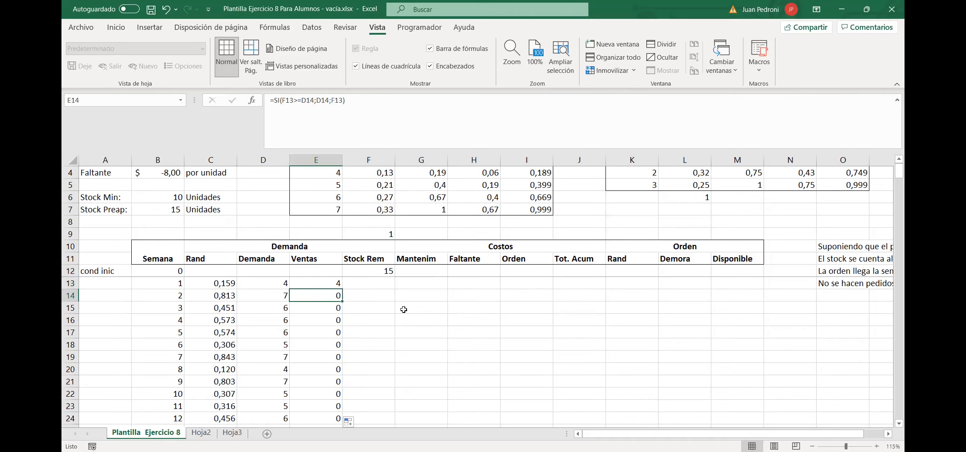
key("Right")
key("Up")
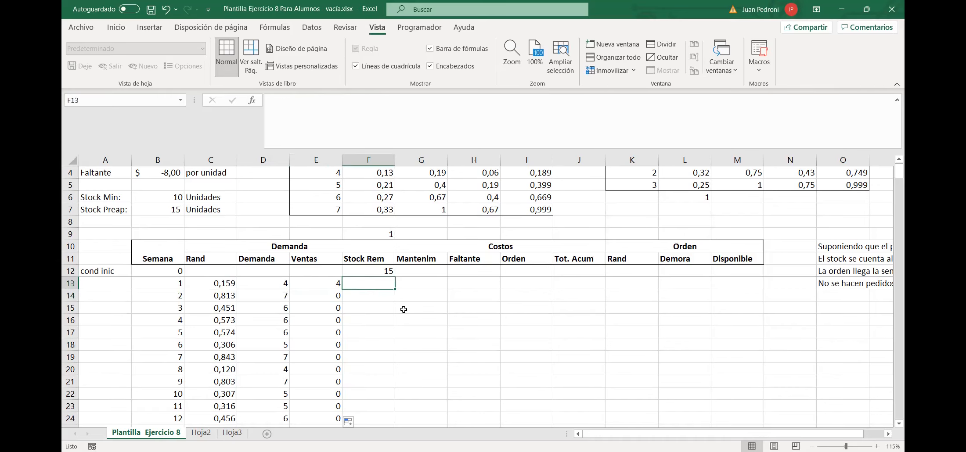
Examine the filled Ventas formulas from week 2 to week 6 and their references to the previous week's Stock Rem.
key("Down")
key("Left")
key("Right")
key("Up")
key("Down")
key("Left")
key("Down")
key("Down")
key("Down")
key("Down")
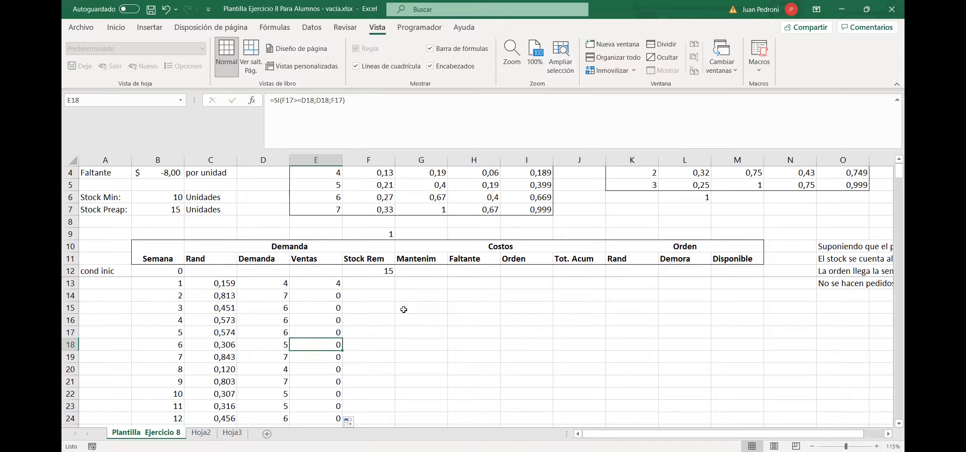
key("Up")
key("Up")
key("Up")
key("Up")
key("Up")
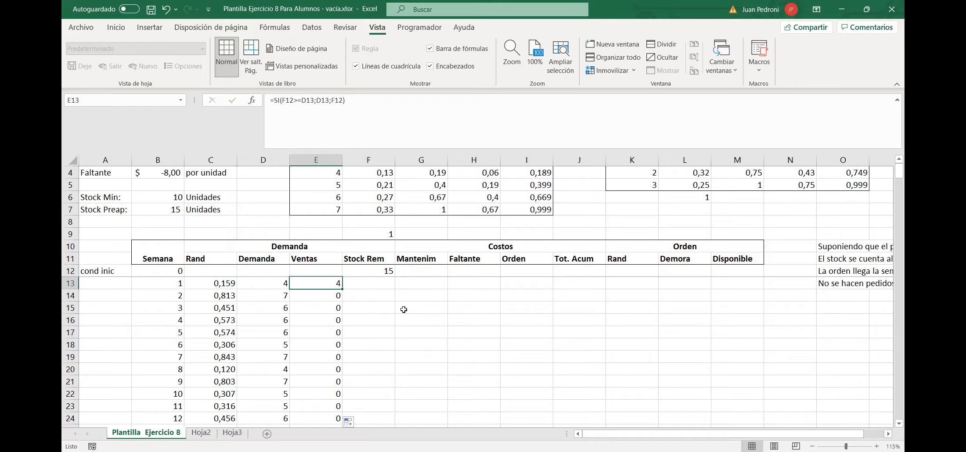
Enter =F12-E13 in F13 to calculate week 1's Stock Rem from the initial stock and the sales.
key("Right")
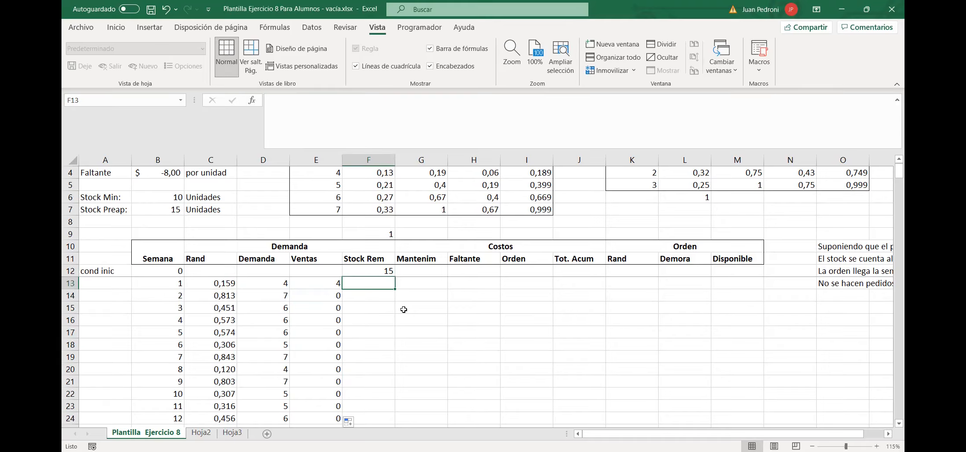
type("=")
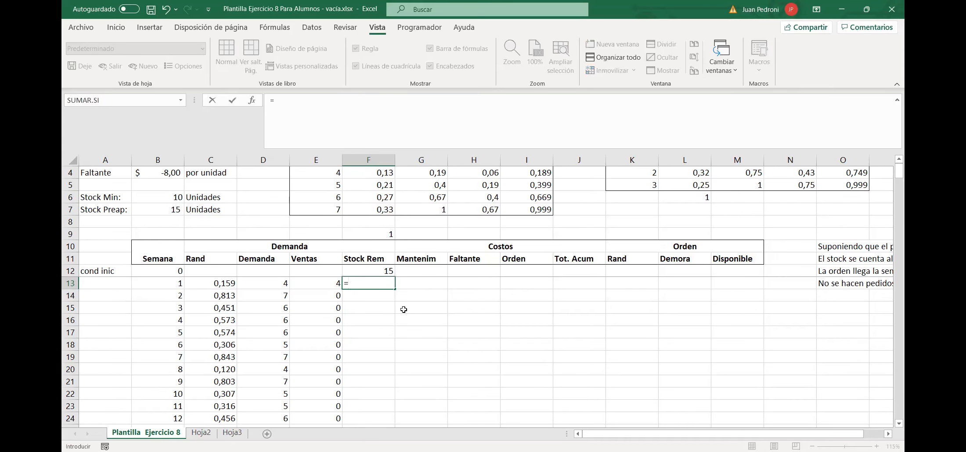
left_click(358, 272)
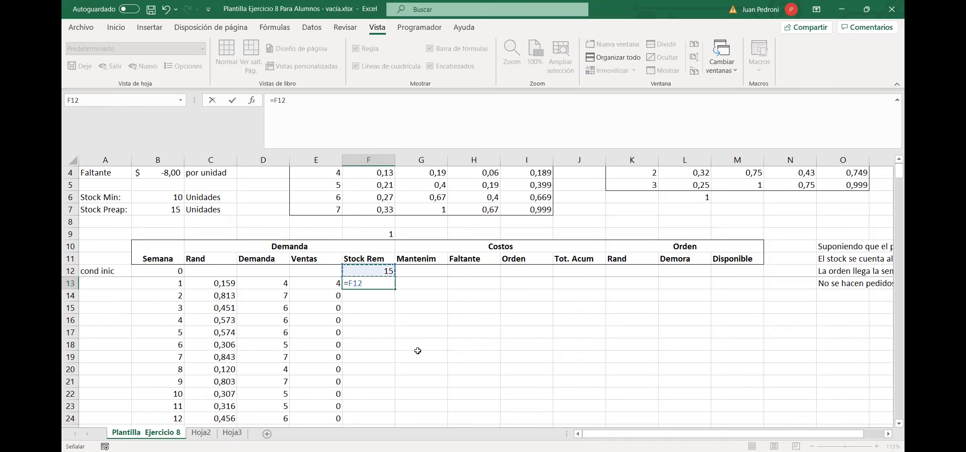
type("-")
left_click(322, 281)
key("Return")
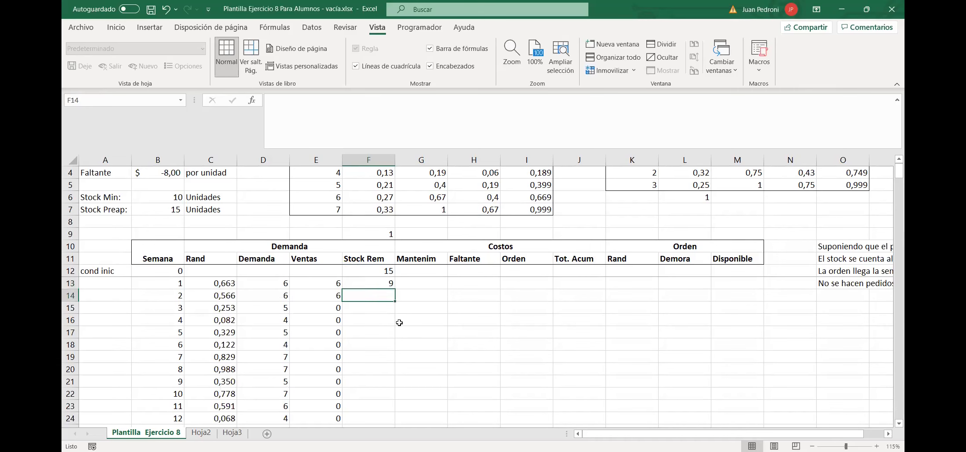
Fill the remaining stock formula from F13 down the Stock Rem column for all the weeks.
key("Up")
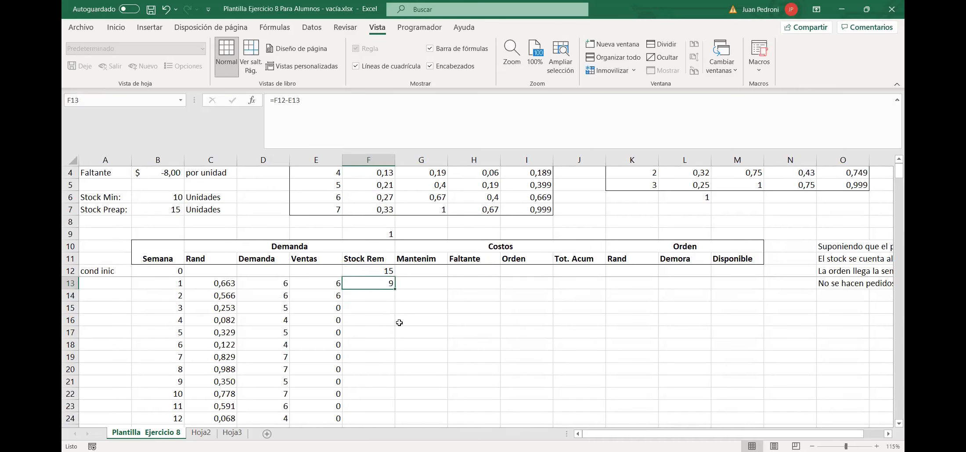
double_click(395, 291)
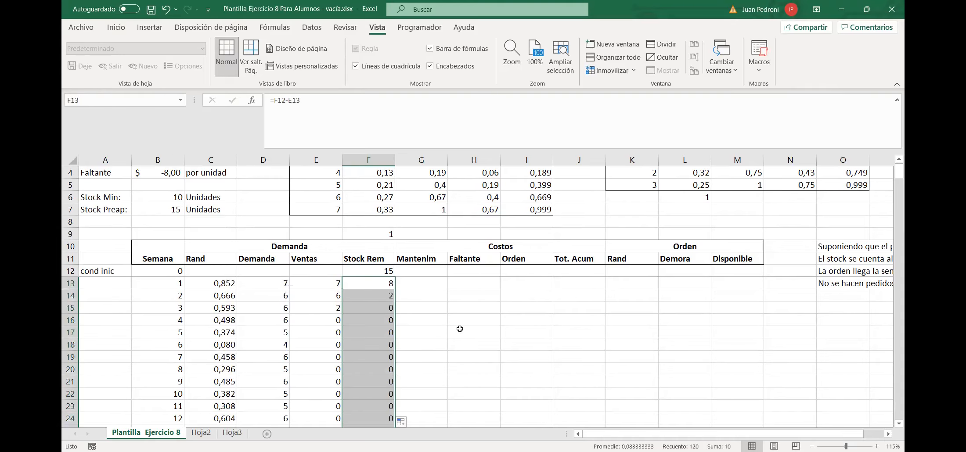
left_click(459, 329)
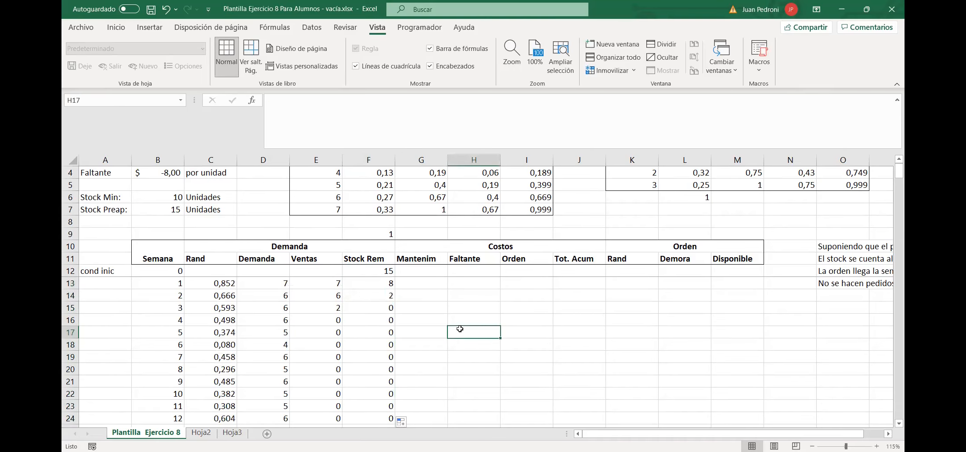
Examine rows 12 to 15 to follow how demand, sales and remaining stock carry over from the initial condition through week 3.
left_click(350, 309)
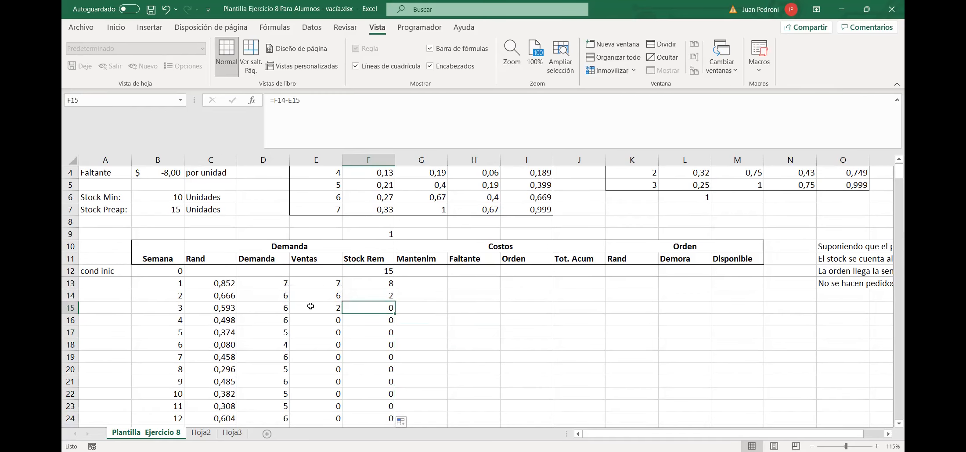
left_click(137, 286)
left_click(335, 285)
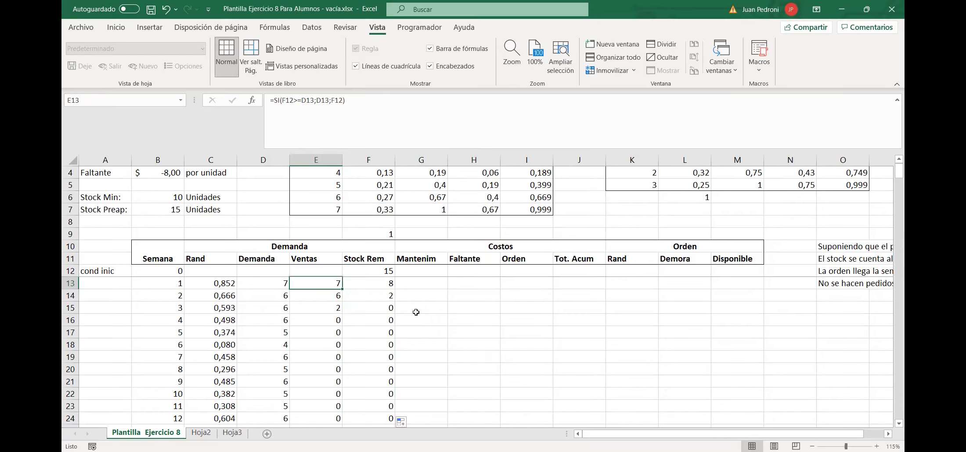
left_click(69, 283)
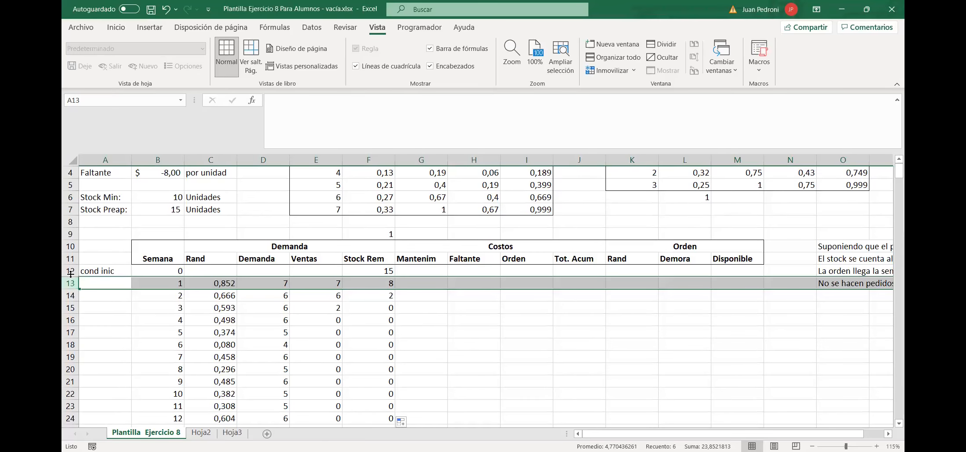
left_click(70, 272)
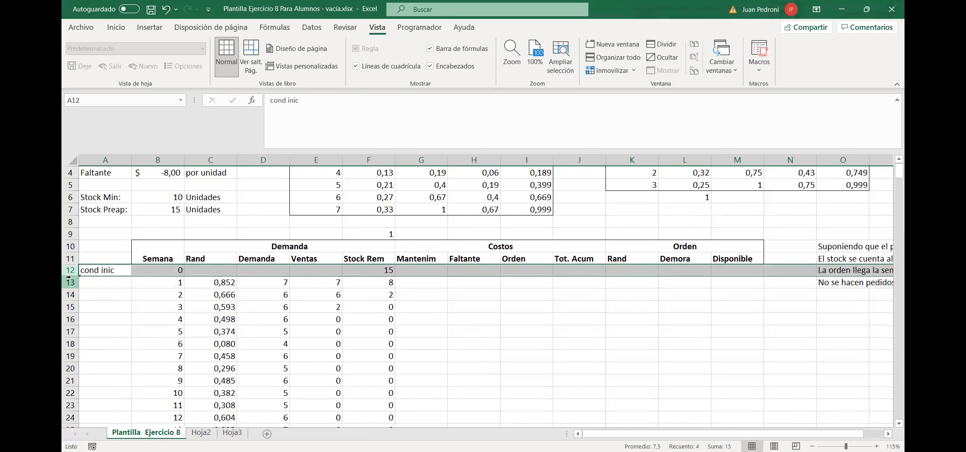
left_click(69, 280, "shift")
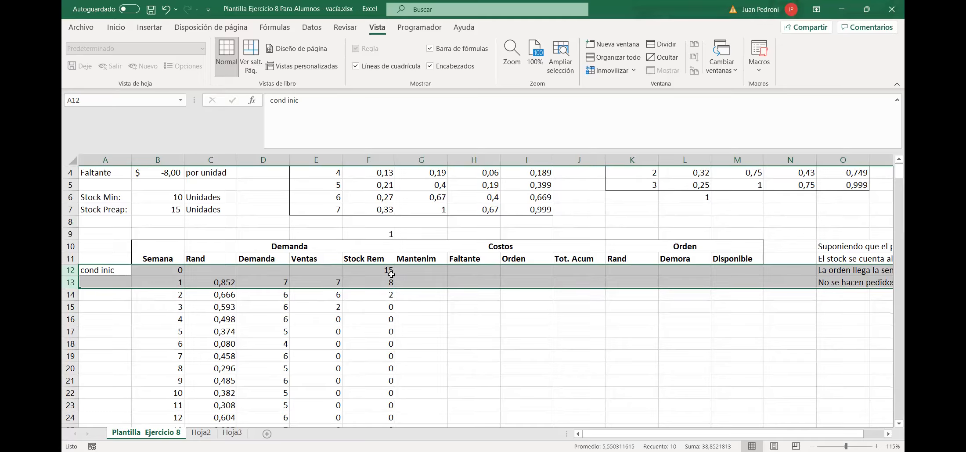
left_click(174, 300)
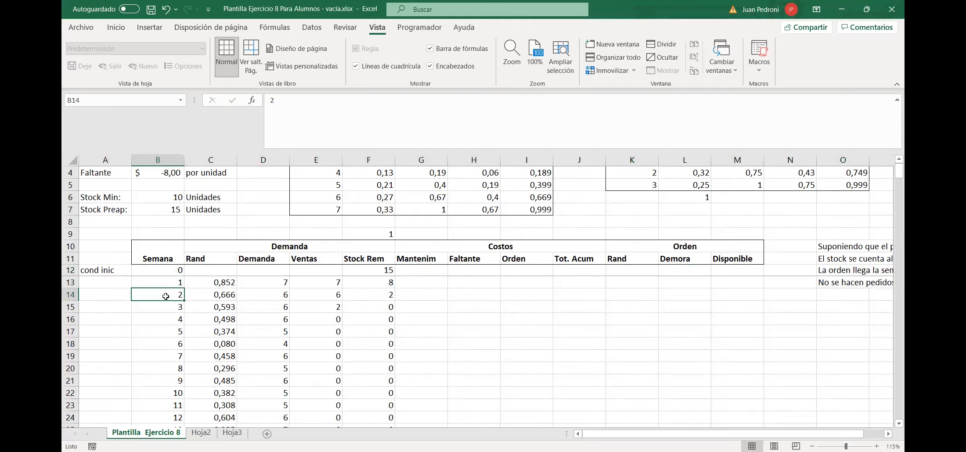
left_click(69, 295)
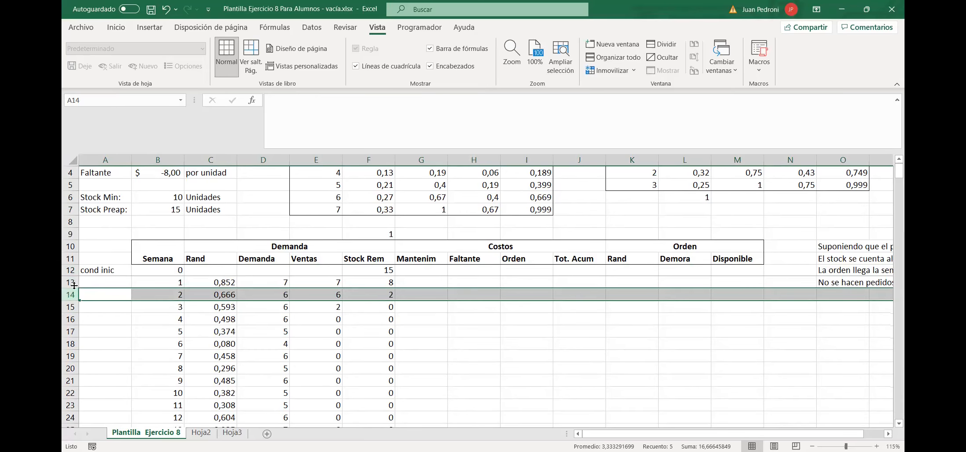
key("shift+Up")
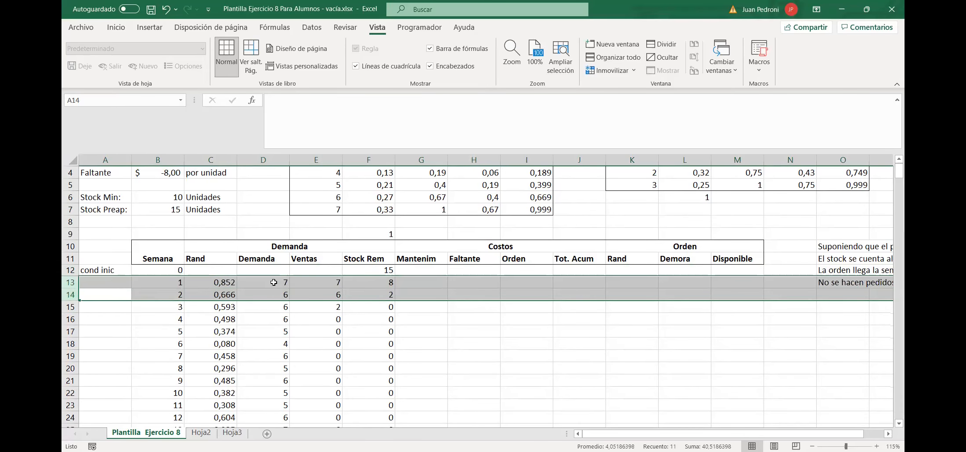
Enter =_Costo_Mant*F13 in G13 to calculate week 1's Mantenim cost from the remaining stock.
left_click(403, 292)
left_click(407, 284)
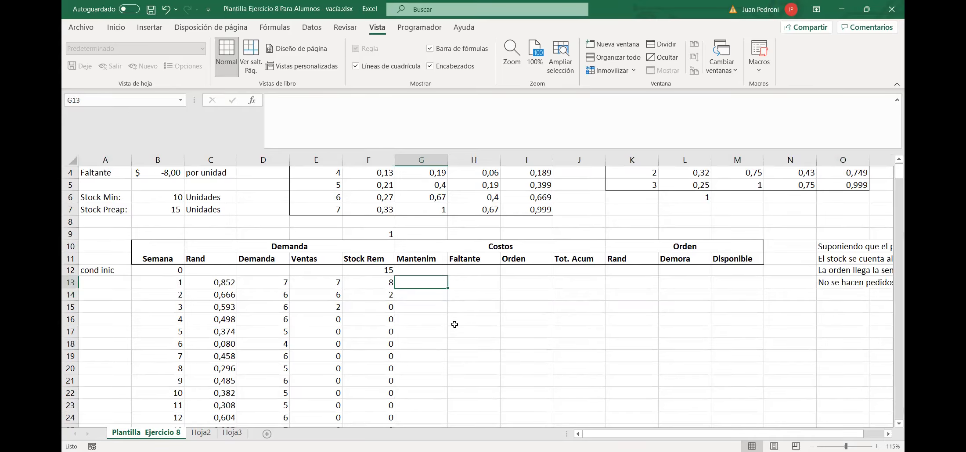
type("=")
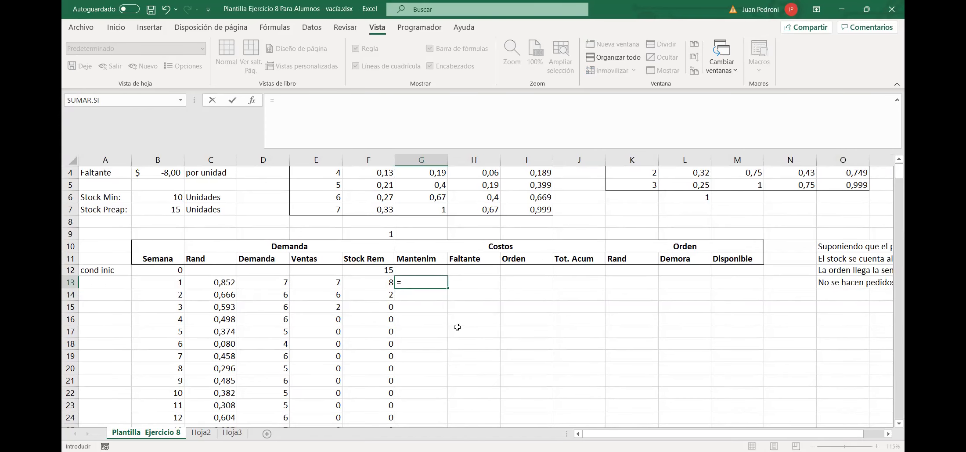
type("_")
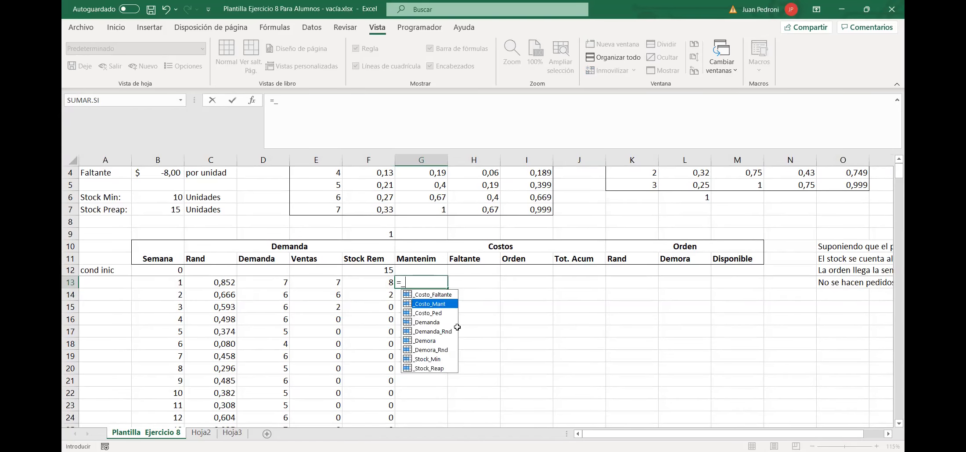
key("Tab")
type("*")
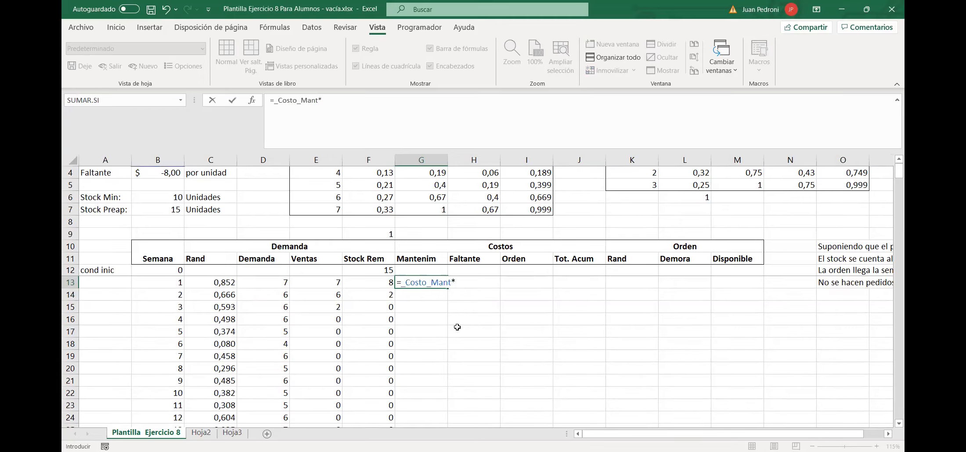
left_click(378, 284)
key("Return")
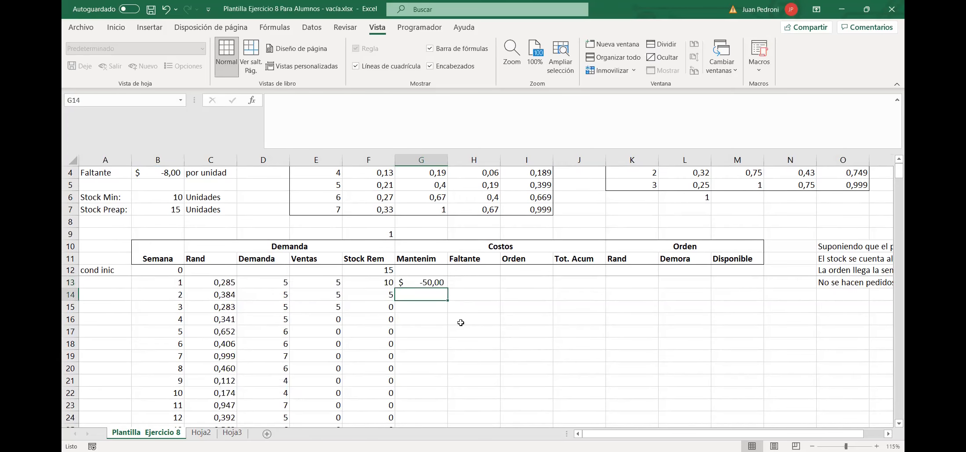
Fill the maintenance cost formula from G13 down the Mantenim column for all the weeks and check the later rows.
key("Up")
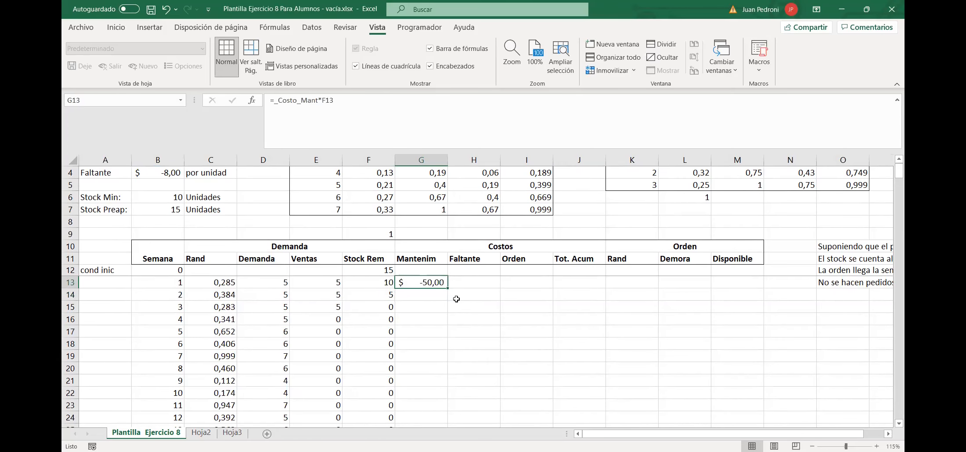
double_click(447, 288)
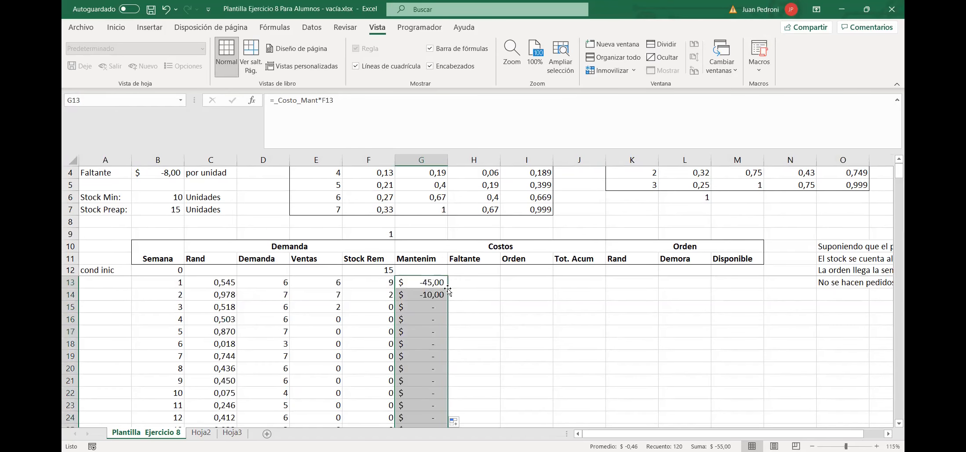
scroll(439, 327, "down", 5)
scroll(419, 350, "down", 20)
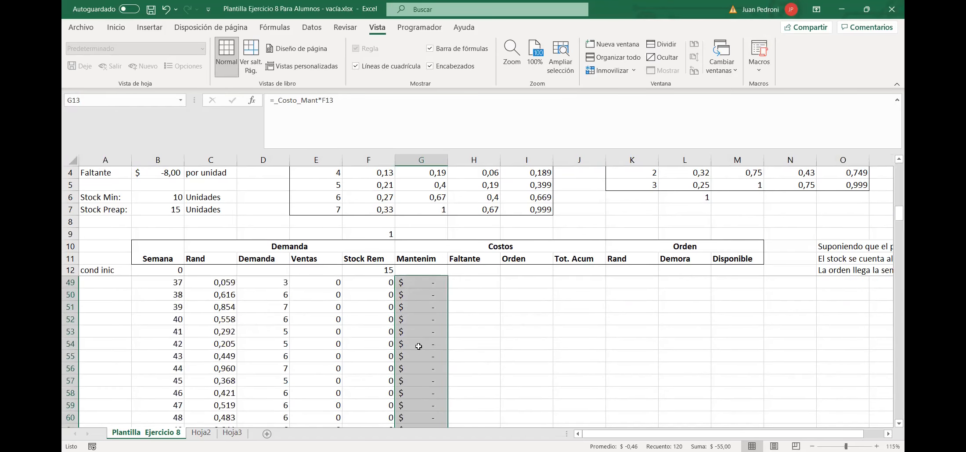
Enter =_Costo_Faltante*(D13-E13) in H13 to calculate week 1's Faltante cost from the unmet demand.
scroll(420, 354, "down", 7)
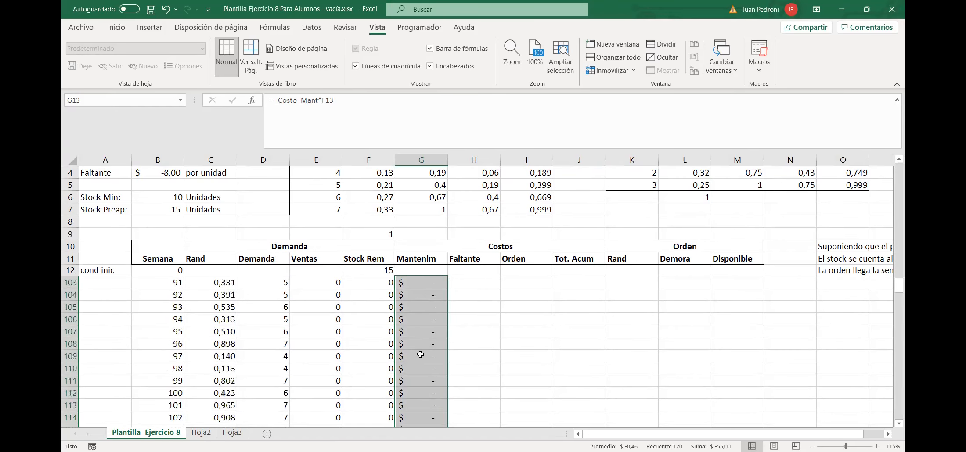
scroll(422, 346, "up", 20)
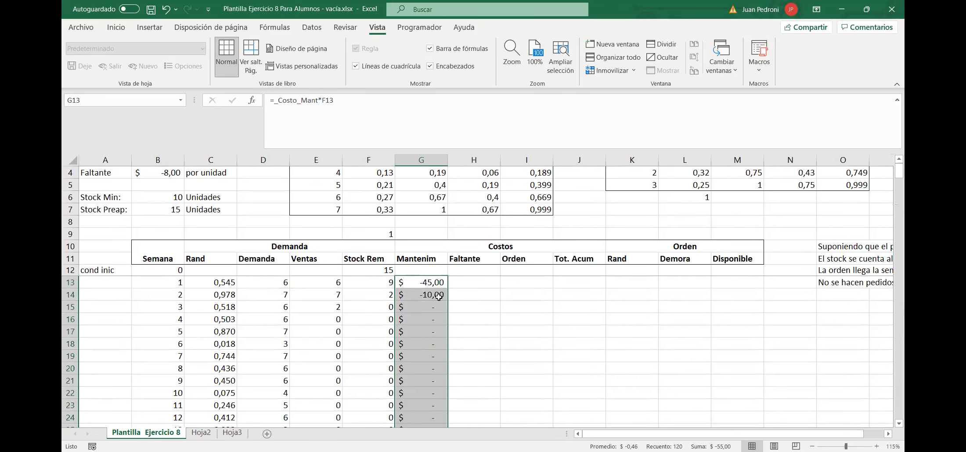
left_click(462, 281)
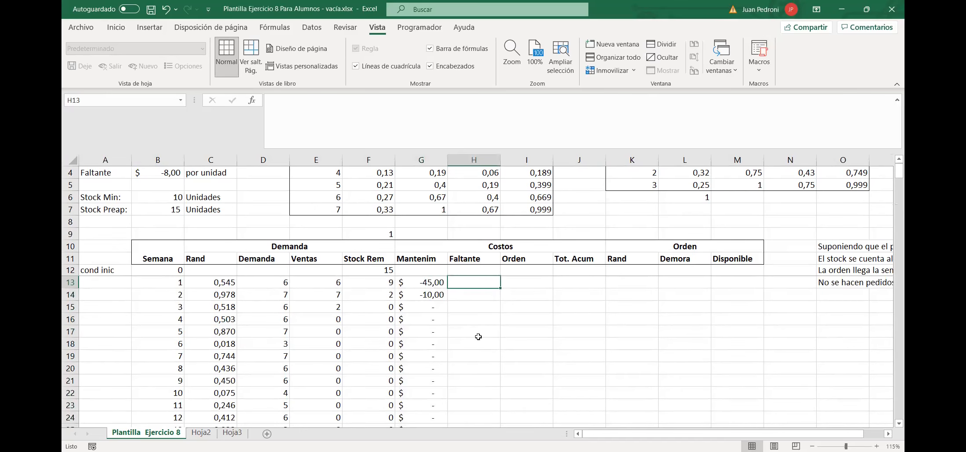
type("=")
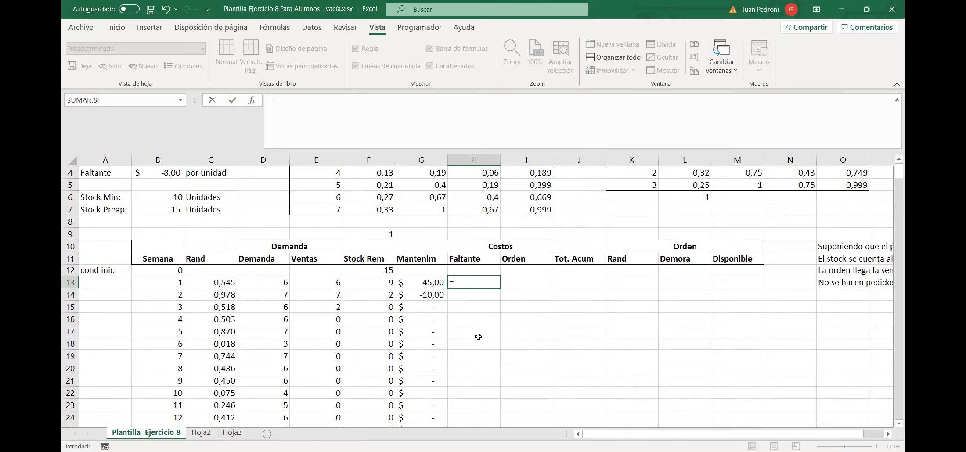
type("_")
key("Tab")
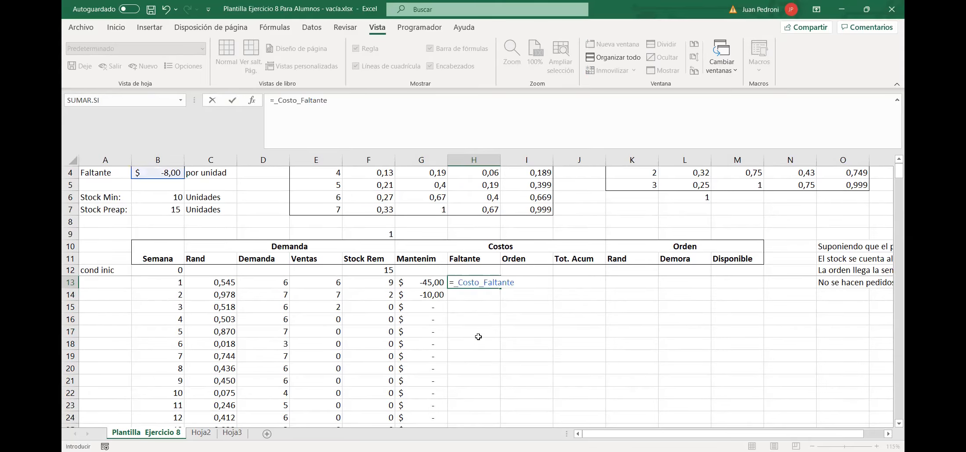
type("*(")
left_click(273, 284)
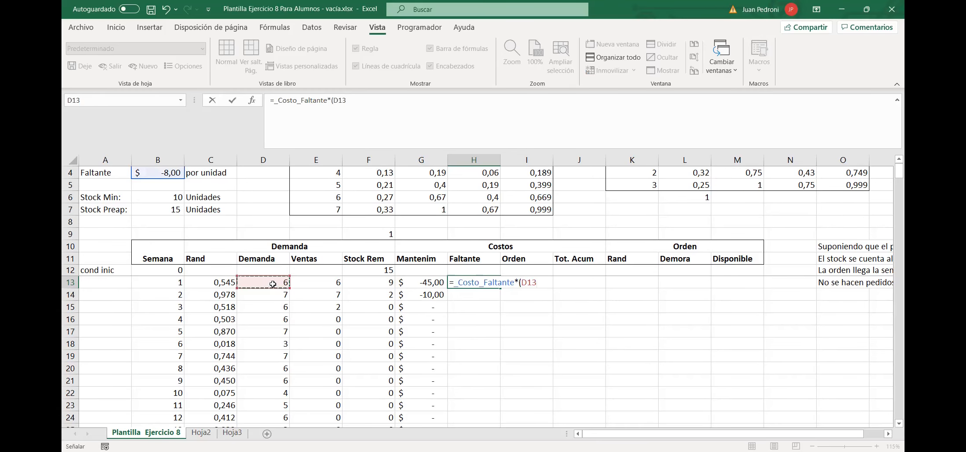
type("-")
left_click(324, 283)
type(")")
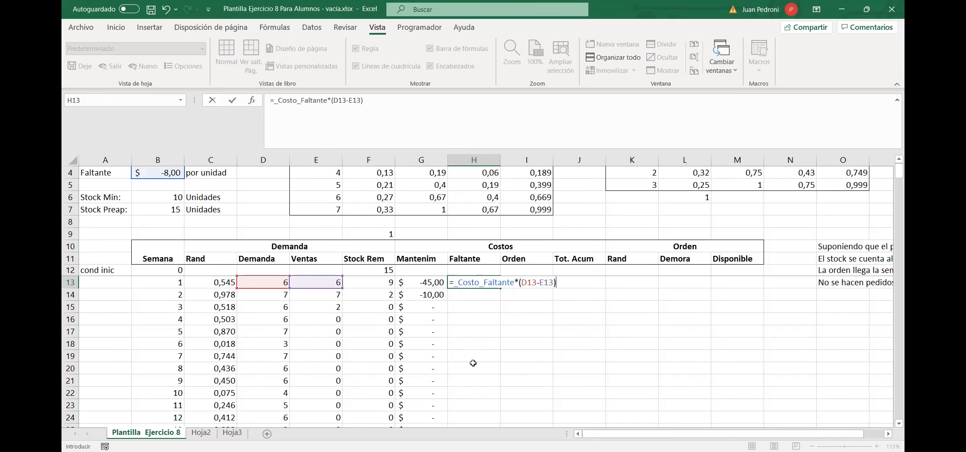
key("Return")
key("Up")
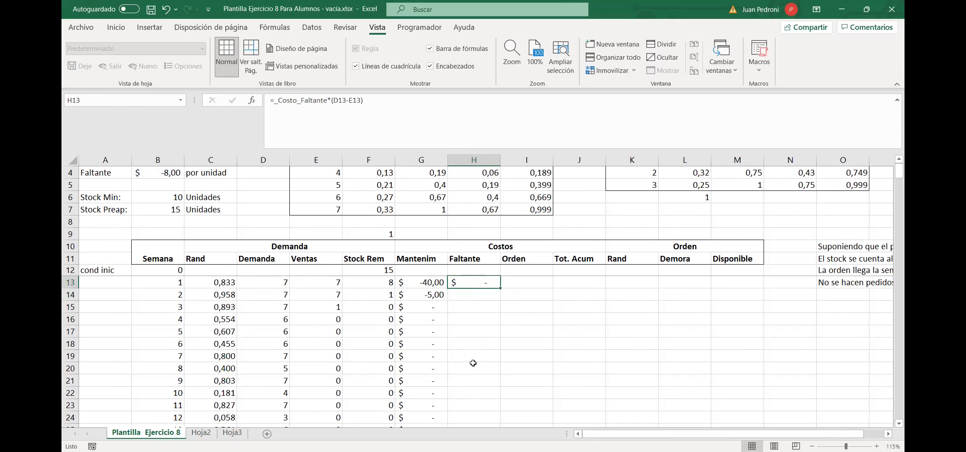
Fill the shortage cost formula from H13 down the Faltante column for all the weeks and check rows 15 to 18.
double_click(500, 288)
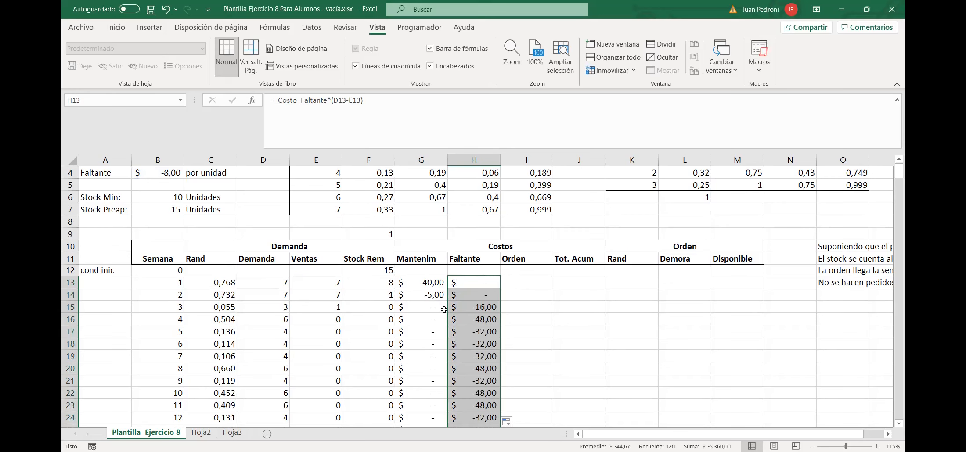
left_click(479, 311)
left_click(481, 320)
left_click(481, 334)
left_click(478, 344)
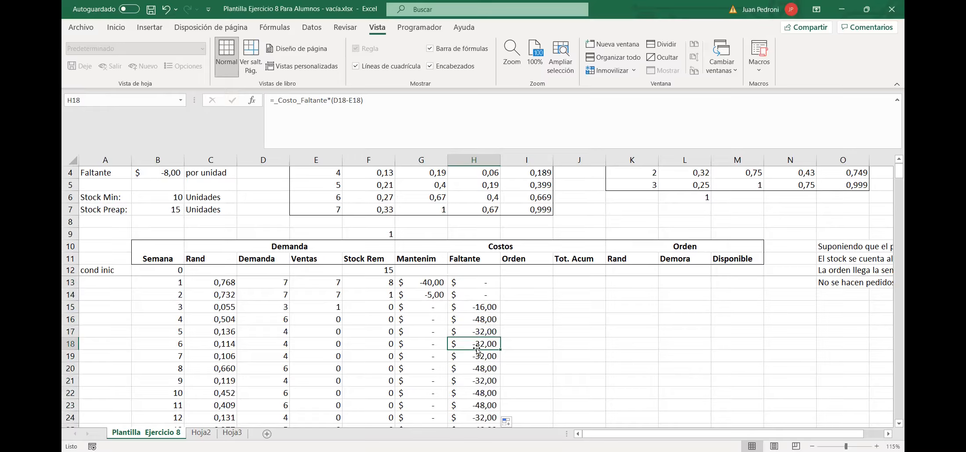
Examine how week 1's Orden cost cell relates to the order's Rand, Demora and Disponible cells in row 13.
left_click(522, 286)
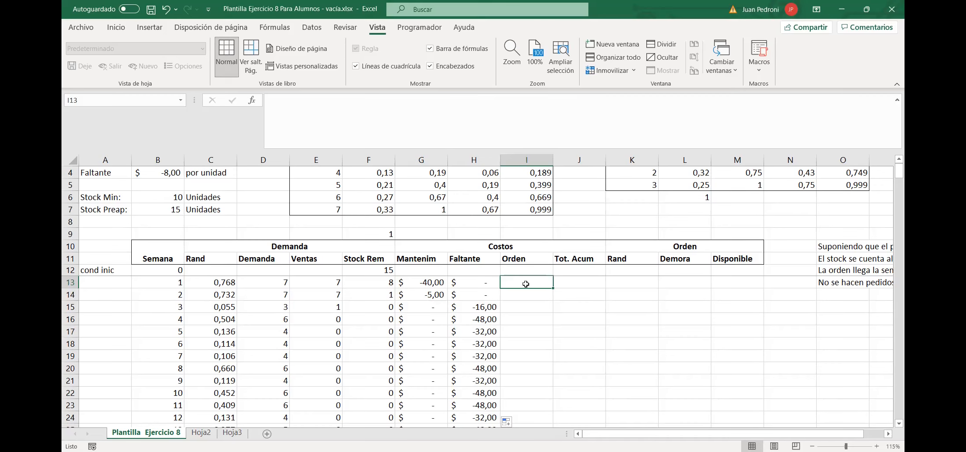
left_click(632, 282, "ctrl")
left_click(676, 288, "ctrl")
left_click(730, 288, "ctrl")
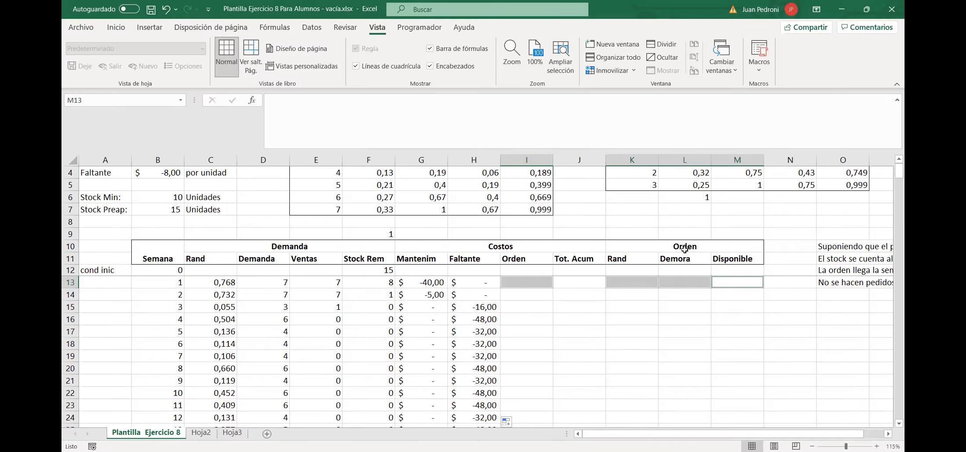
left_click(533, 283)
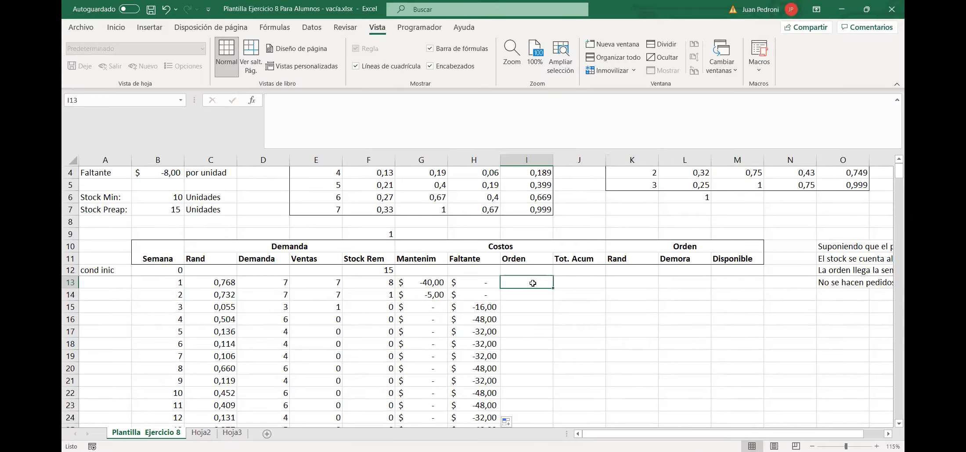
left_click(642, 283)
left_click(540, 281)
left_click(645, 284, "ctrl")
left_click(685, 284, "ctrl")
left_click(729, 286, "ctrl")
left_click(537, 285)
left_click(666, 267)
left_click(654, 292)
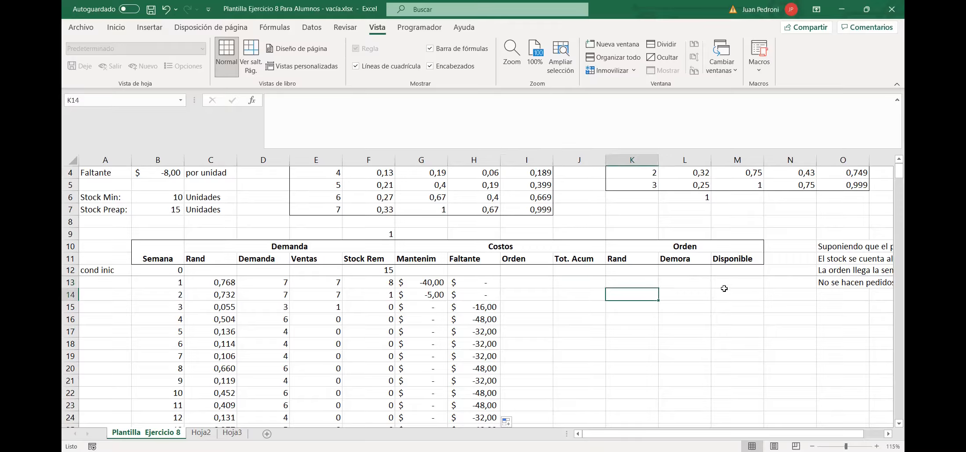
left_click(725, 292)
left_click(528, 282)
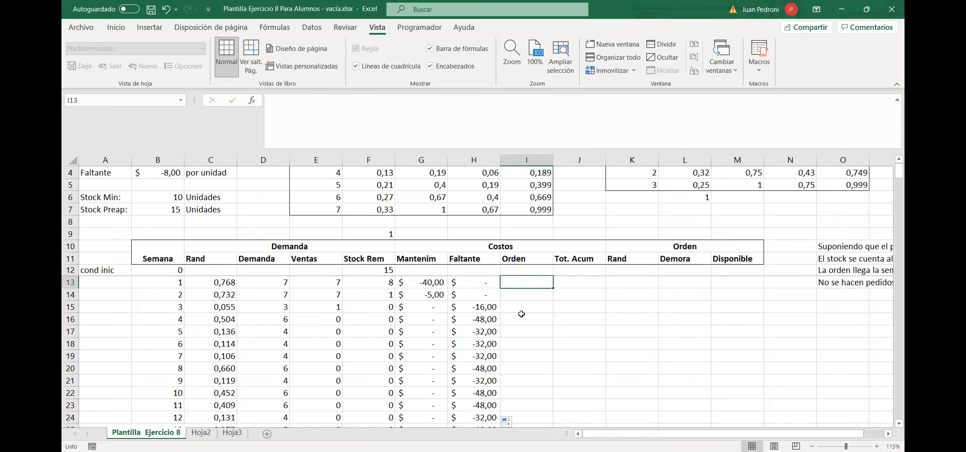
Check week 1's Faltante, Mantenim and Stock Rem cells against the empty Orden cost cell.
left_click(520, 260)
left_click(518, 283)
key("Left")
key("Left")
key("Left")
key("Right")
key("Right")
key("Right")
Enter =SI(F13<_Stock_Min;_Costo_Ped;) in I13 to charge week 1's order cost when the remaining stock is below the minimum.
type("=")
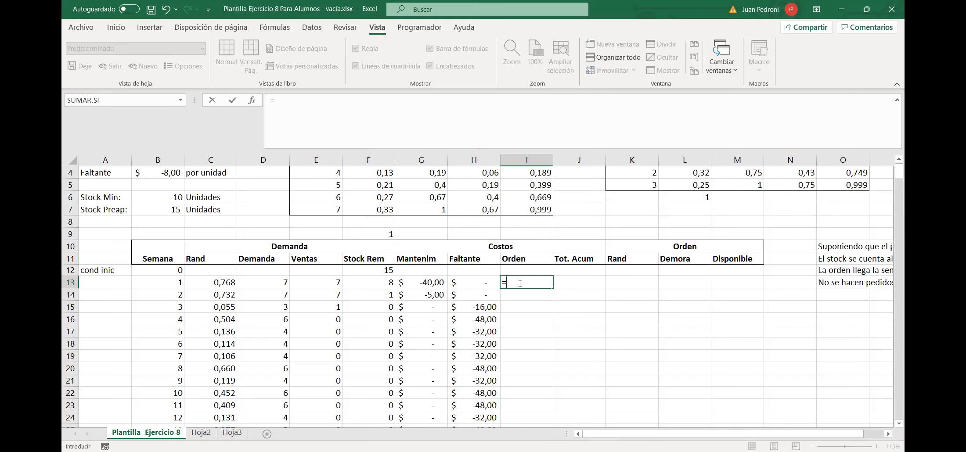
type("si(")
left_click(382, 285)
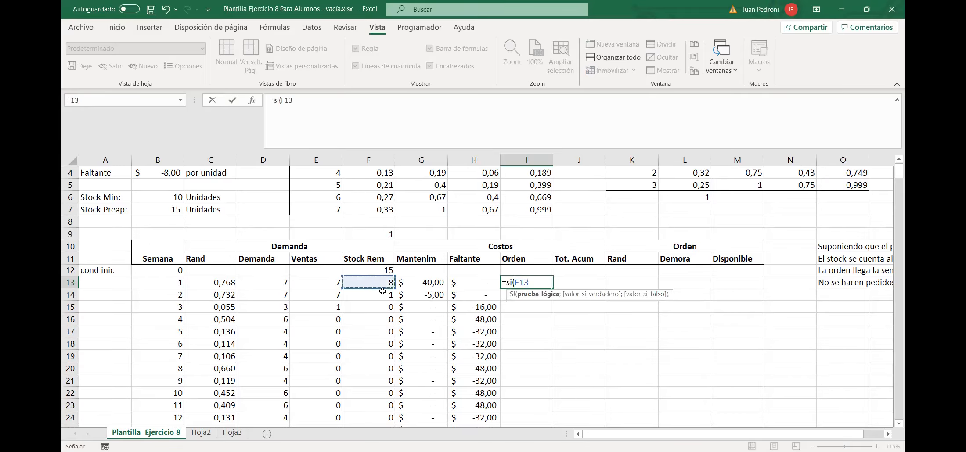
type("<")
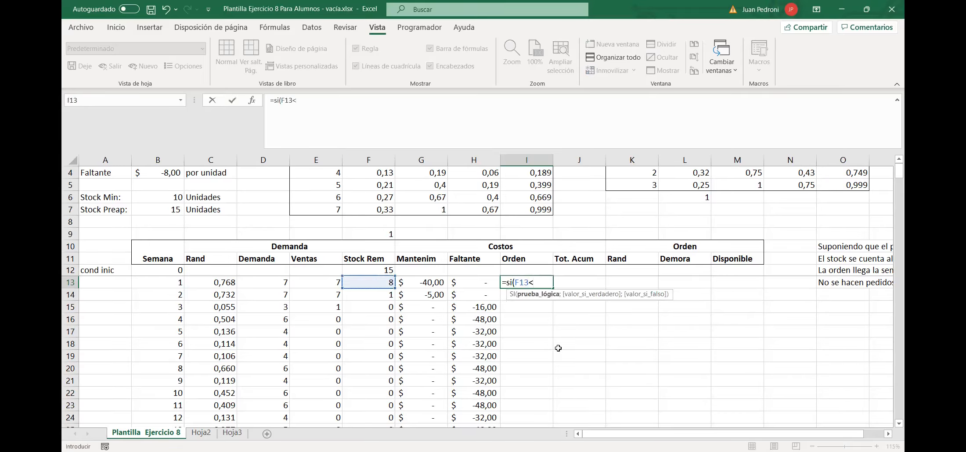
left_click(173, 197)
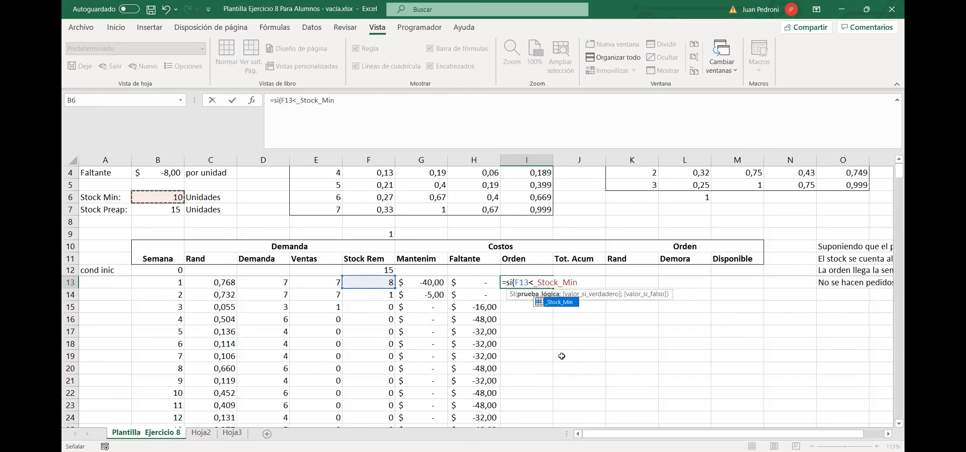
type(";")
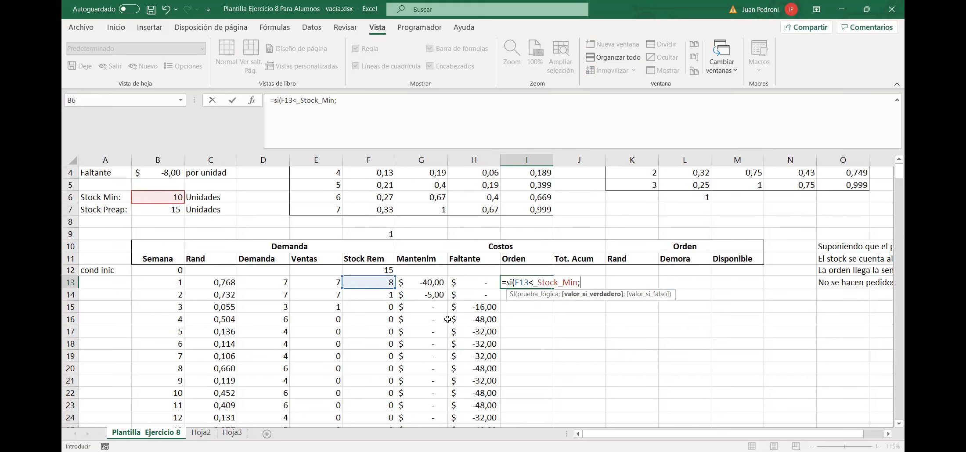
type("_")
key("Down")
key("Down")
key("Tab")
type(";")
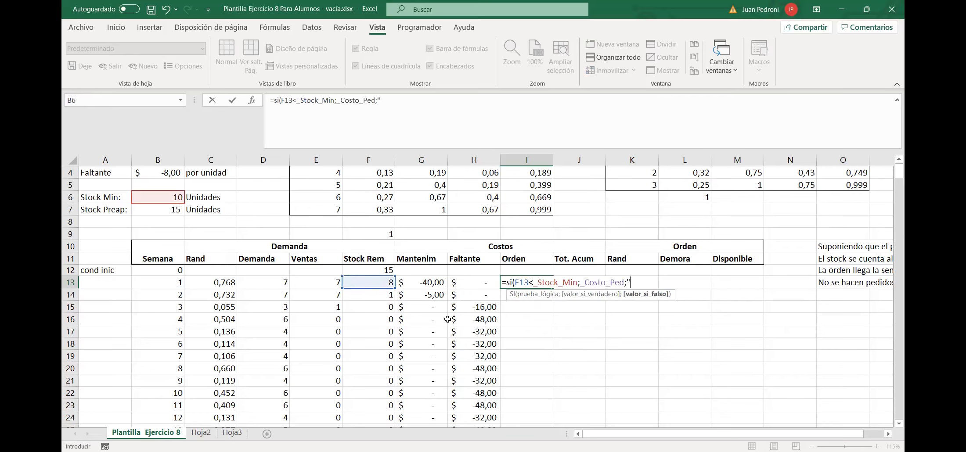
key("BackSpace")
type("\"\"")
key("BackSpace")
key("BackSpace")
key("Return")
key("Up")
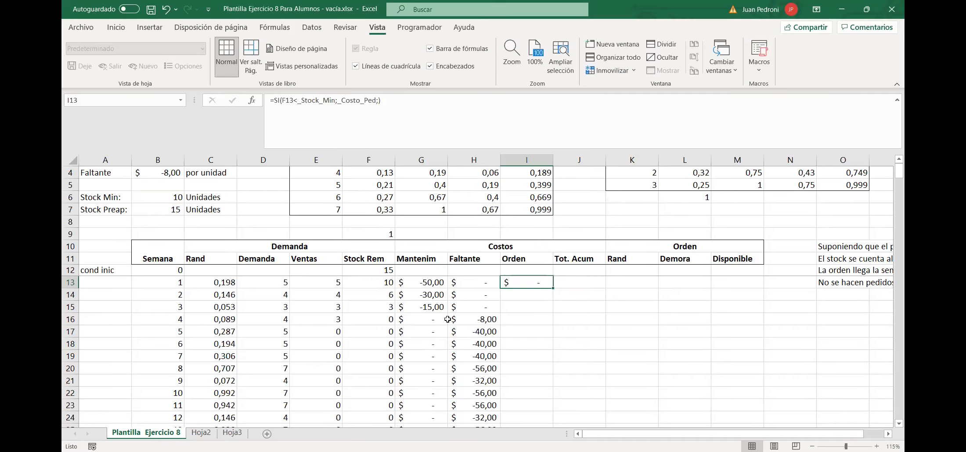
Fill the order cost formula from I13 down the Orden column and check its cells down to row 24.
double_click(552, 288)
left_click(530, 294)
key("Down")
key("Down")
key("Down")
key("Down")
key("Down")
key("Down")
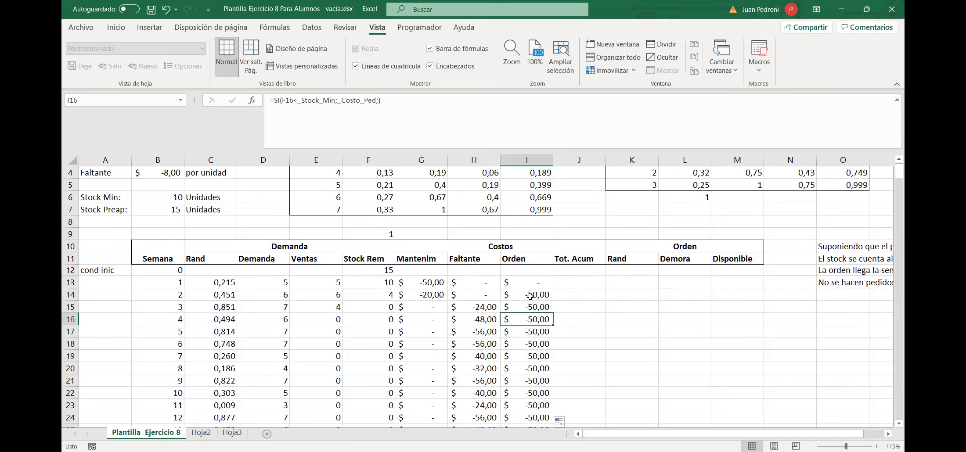
key("Down")
key("Down")
key("Down")
key("Down")
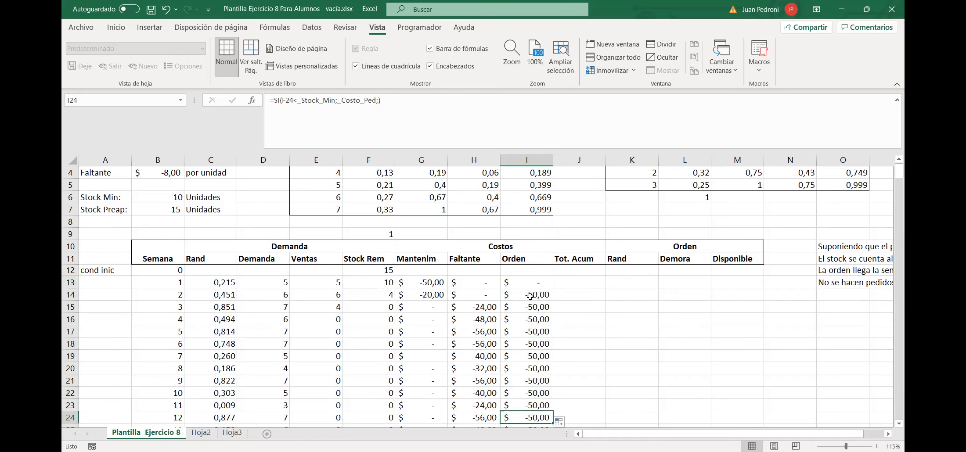
key("Up")
key("Up")
key("Up")
key("Up")
key("Up")
key("Up")
key("Up")
key("Up")
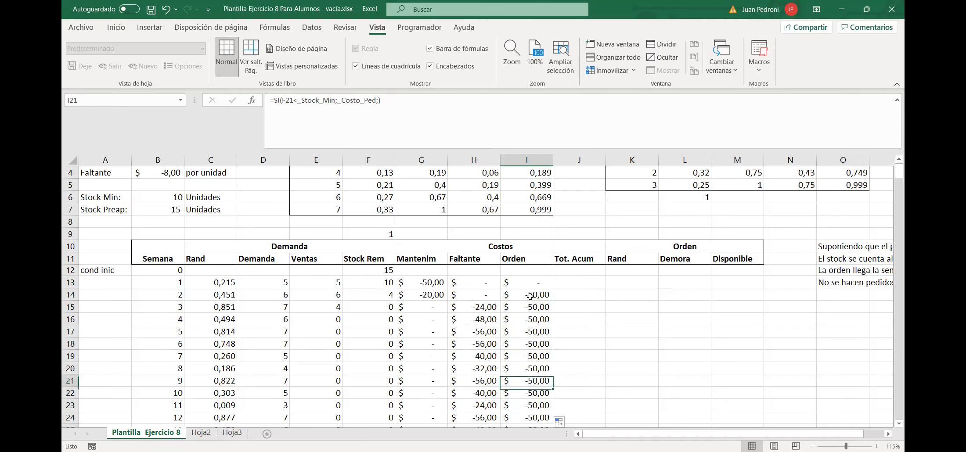
key("Up")
key("Up")
key("Up")
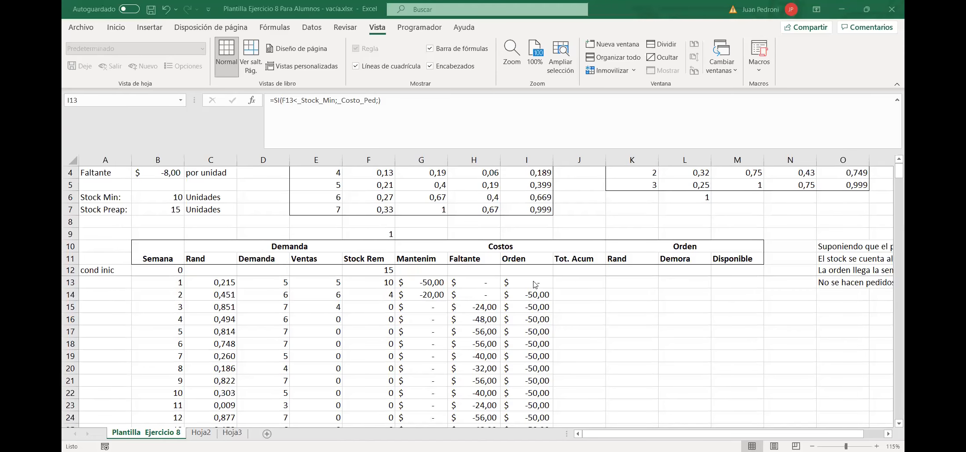
Change the condition in I13 to F13<=_Stock_Min and refill the formula down the Orden column for all the weeks.
left_click(535, 285)
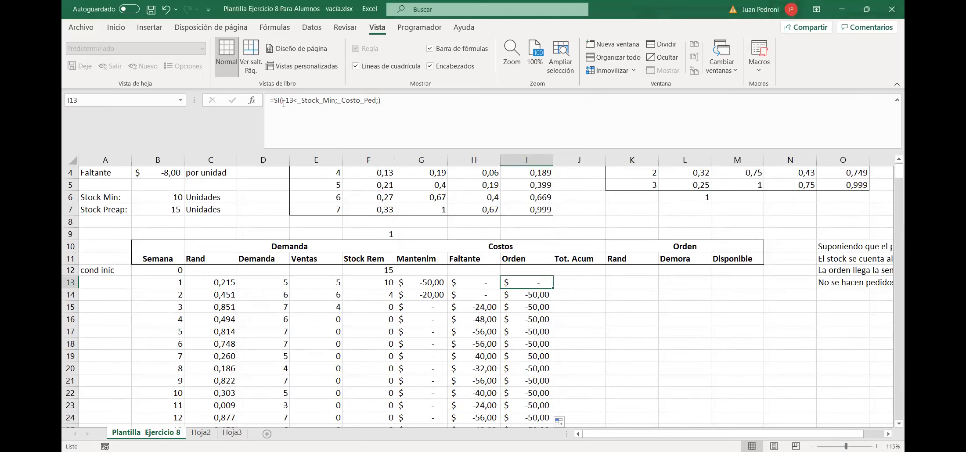
left_click(297, 100)
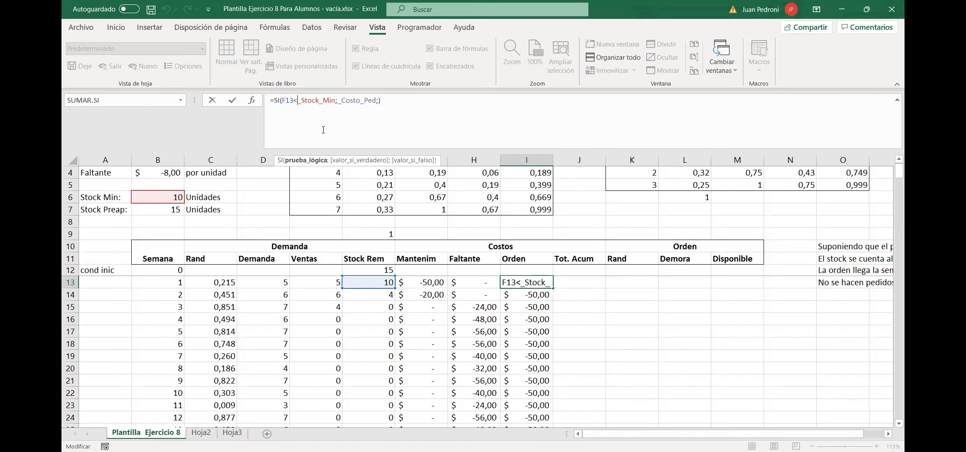
type("=")
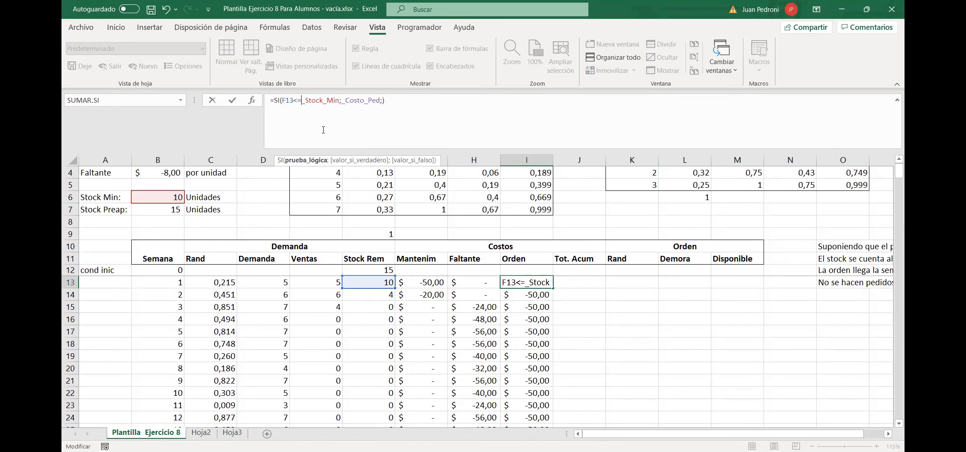
key("ctrl+Return")
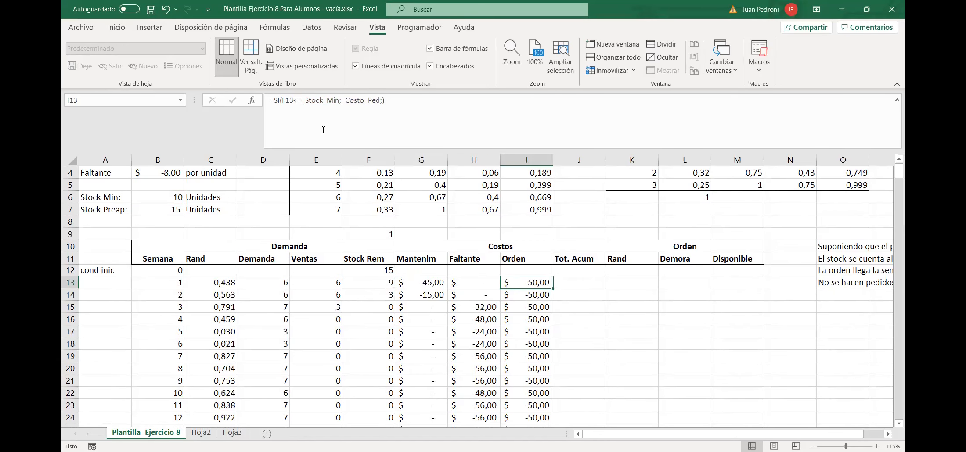
double_click(552, 288)
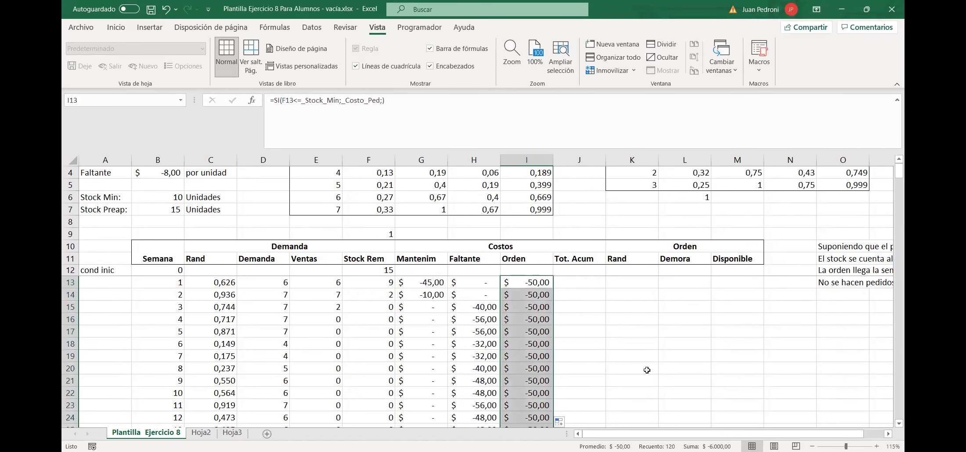
Enter =G13+H13+I13 in J13 to add week 1's maintenance, shortage and order costs.
left_click(580, 286)
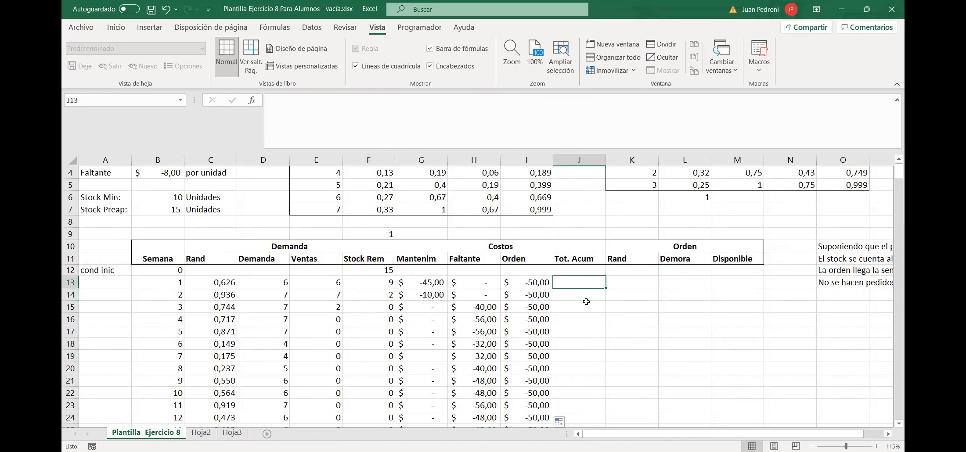
type("=")
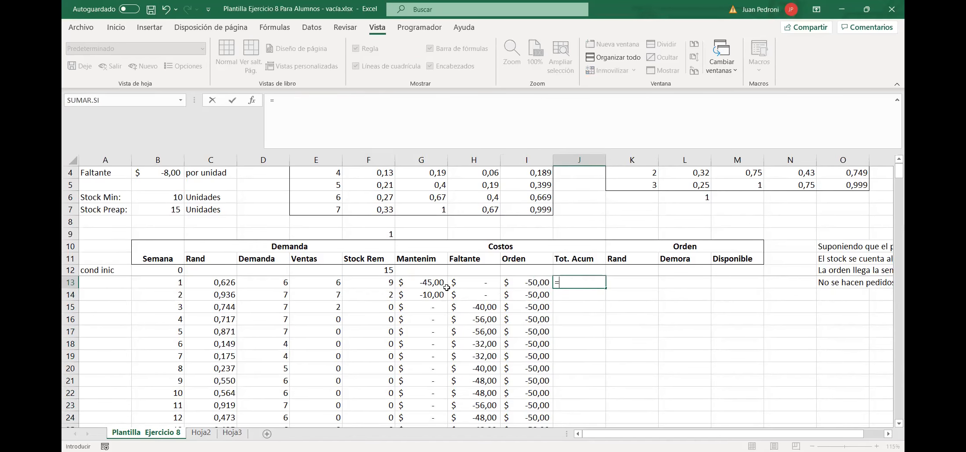
left_click(434, 283)
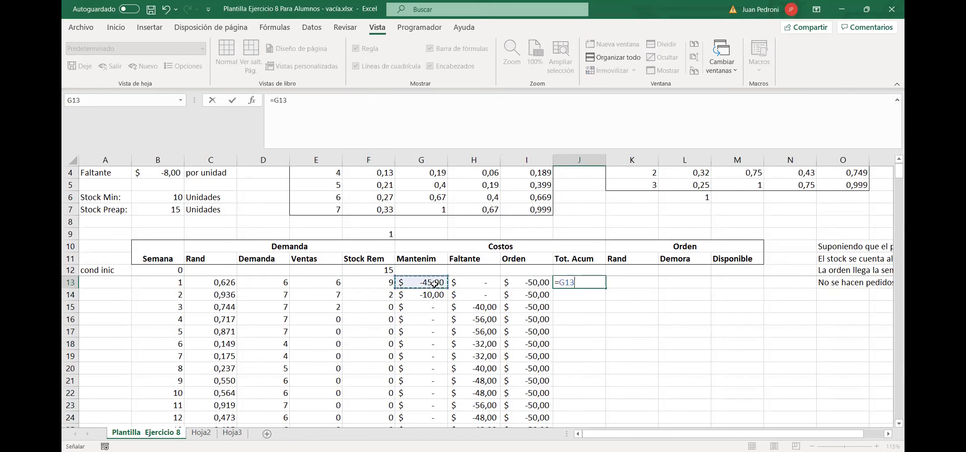
type("+")
left_click(489, 281)
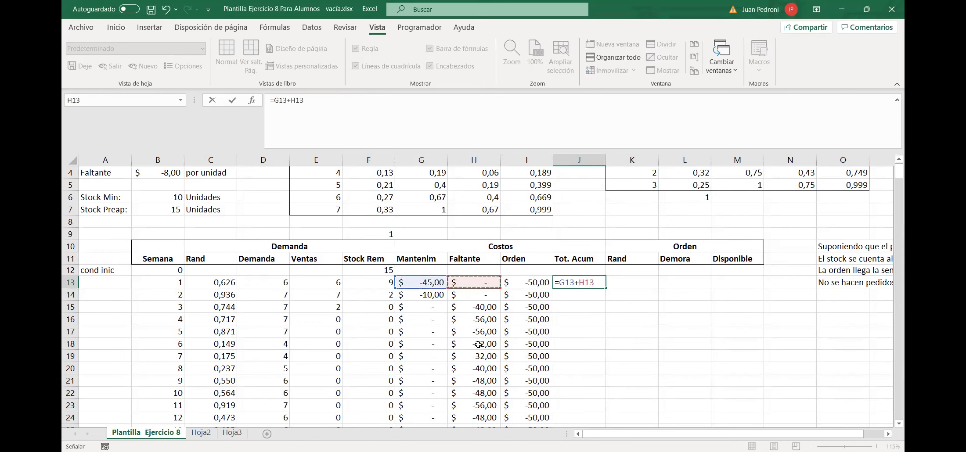
type("+")
left_click(529, 284)
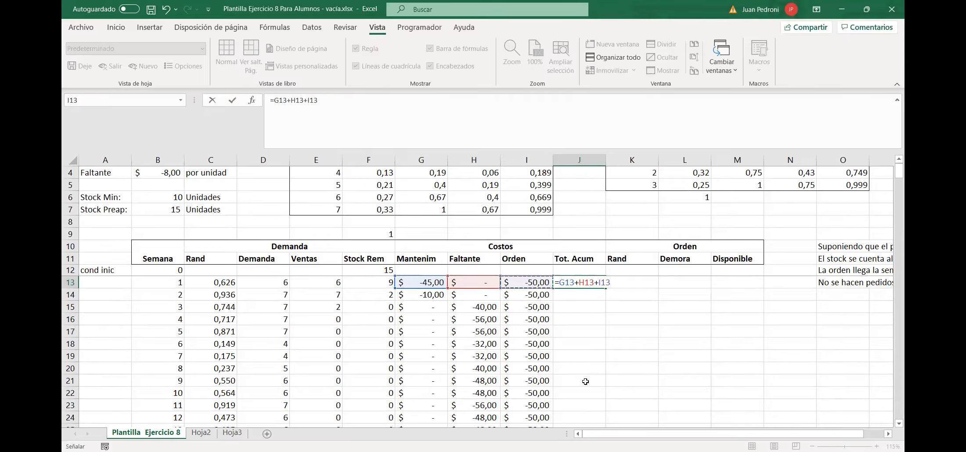
key("Return")
key("Up")
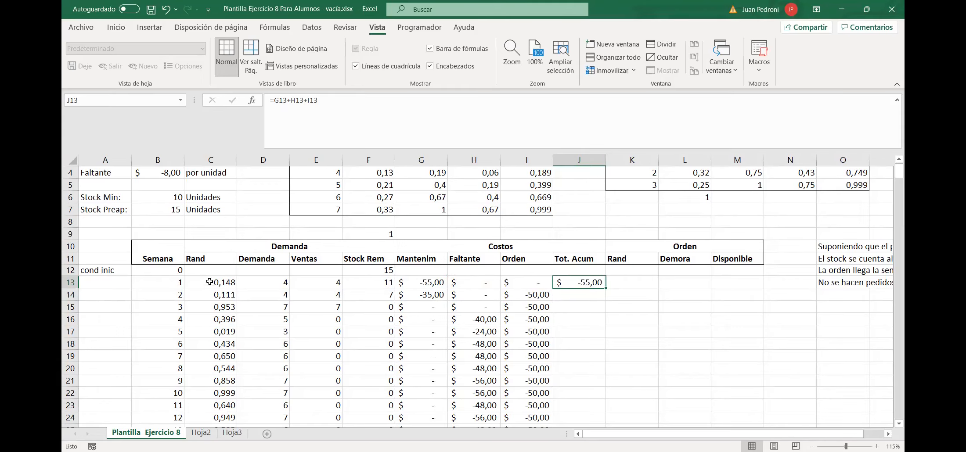
Fill the cost sum from J13 down the Tot. Acum column and check its cells through week 120.
left_click(70, 283)
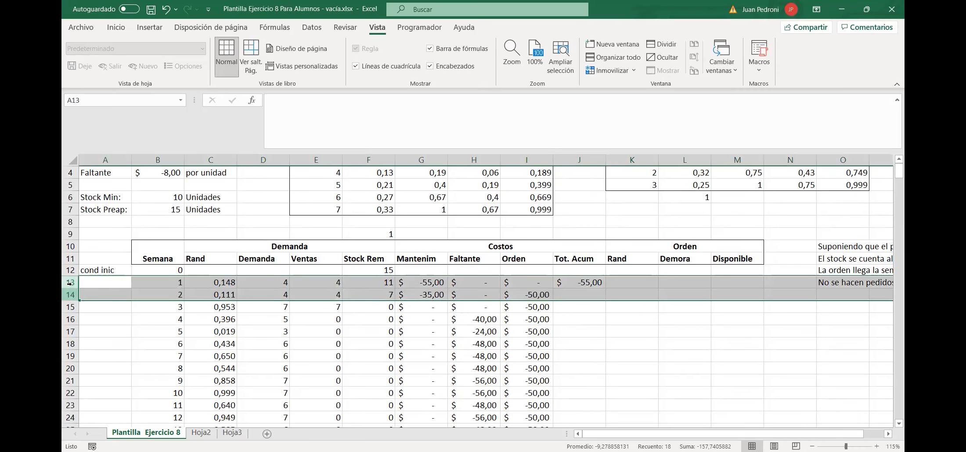
left_click(580, 283)
key("Up")
left_click(580, 283)
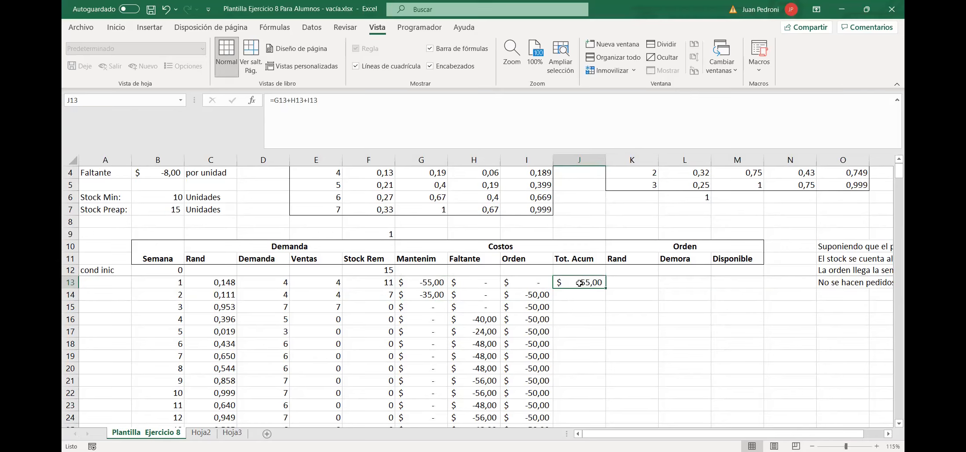
double_click(608, 290)
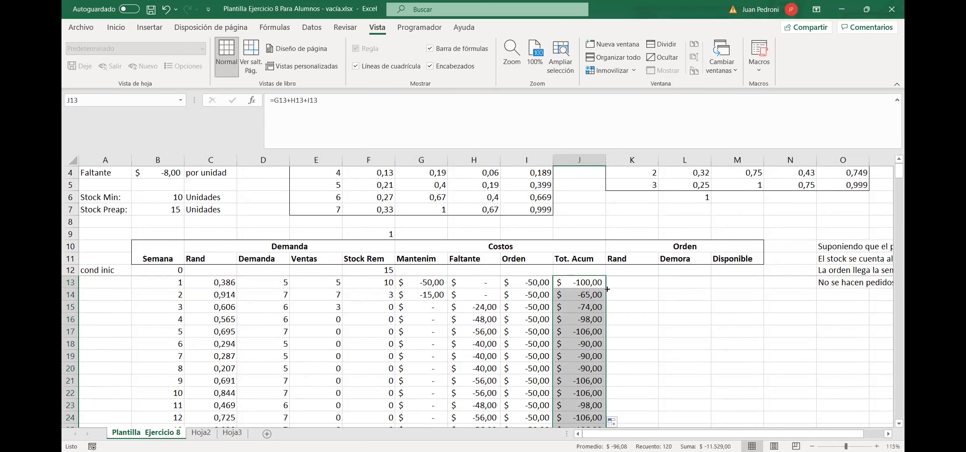
scroll(590, 308, "down", 14)
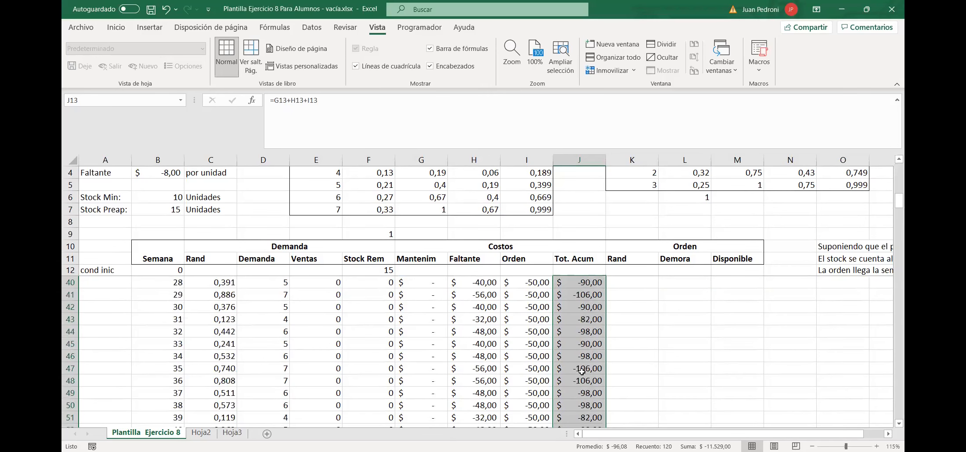
scroll(581, 372, "down", 19)
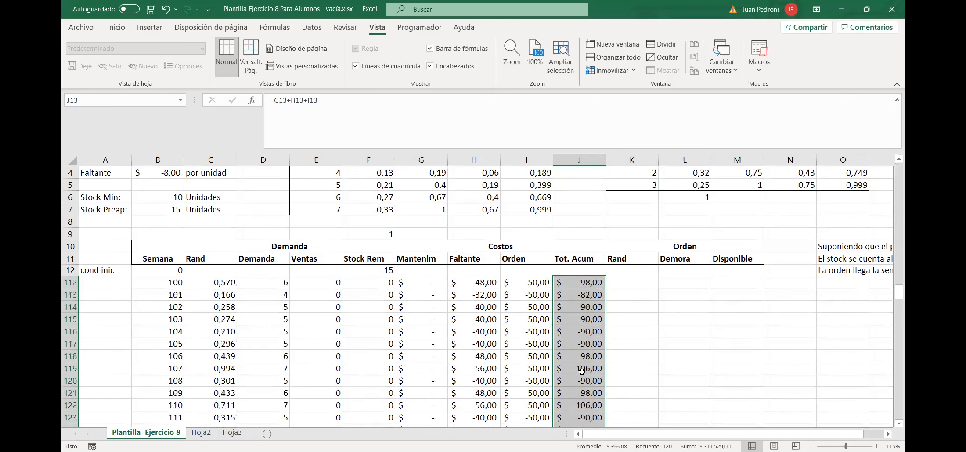
scroll(581, 372, "down", 6)
left_click(576, 319)
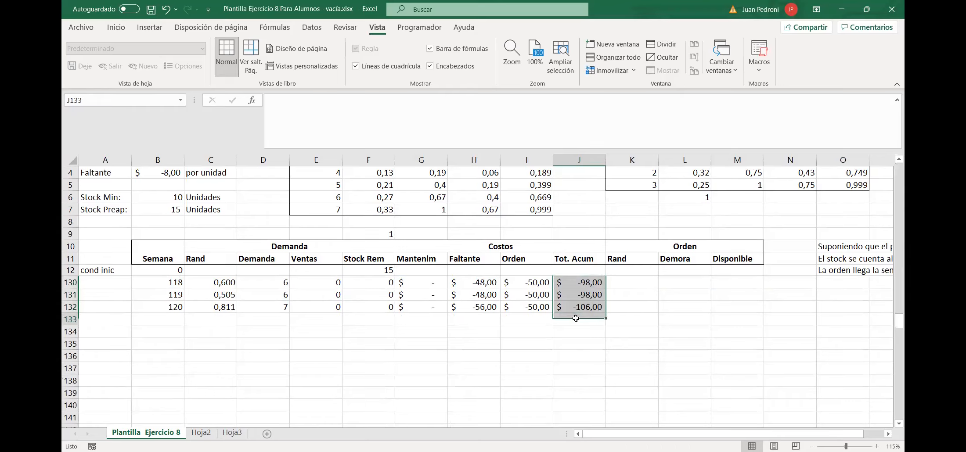
type("=s")
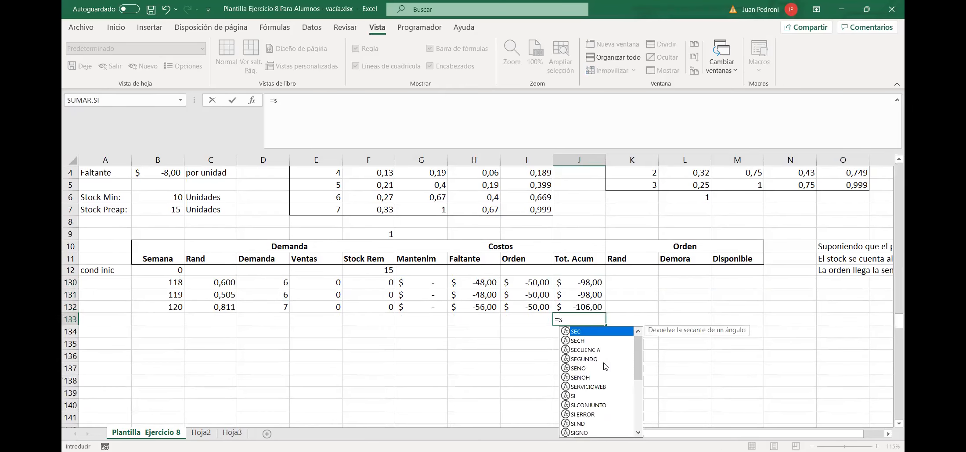
type("uma(")
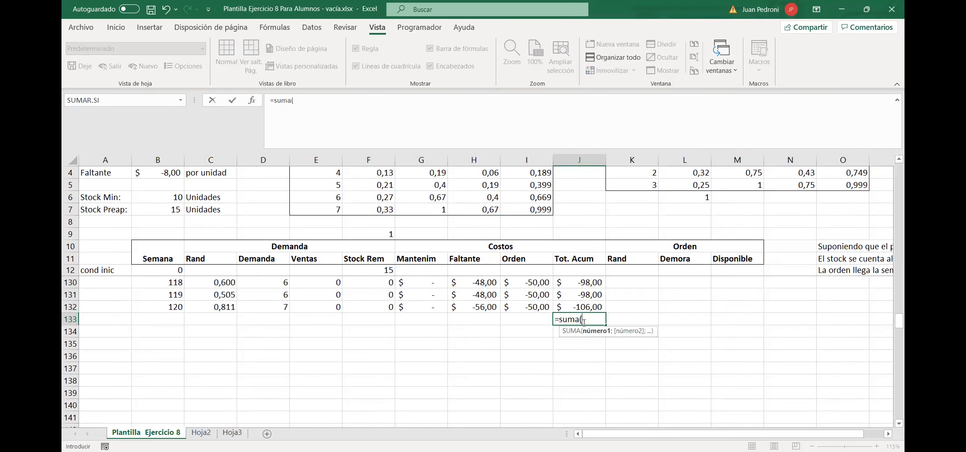
key("Escape")
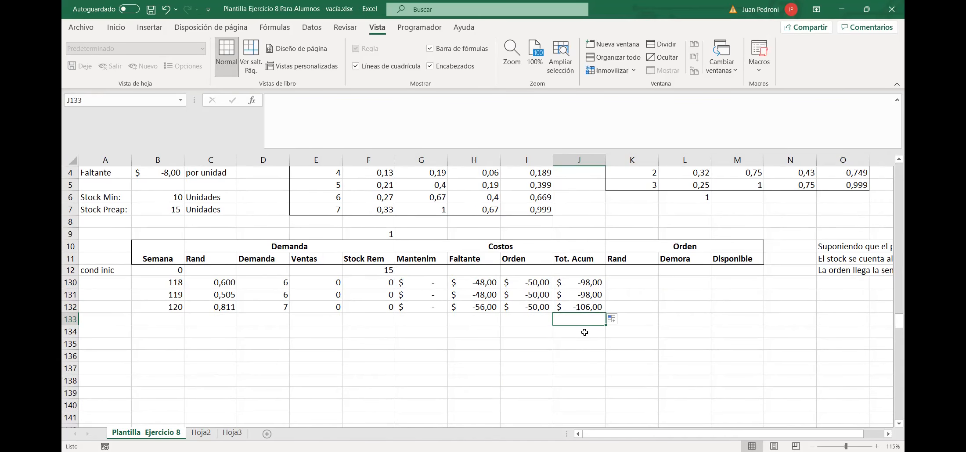
Clear the filled Tot. Acum formulas from J14 to J132, keeping only week 1's formula.
left_click(586, 306)
scroll(588, 316, "up", 15)
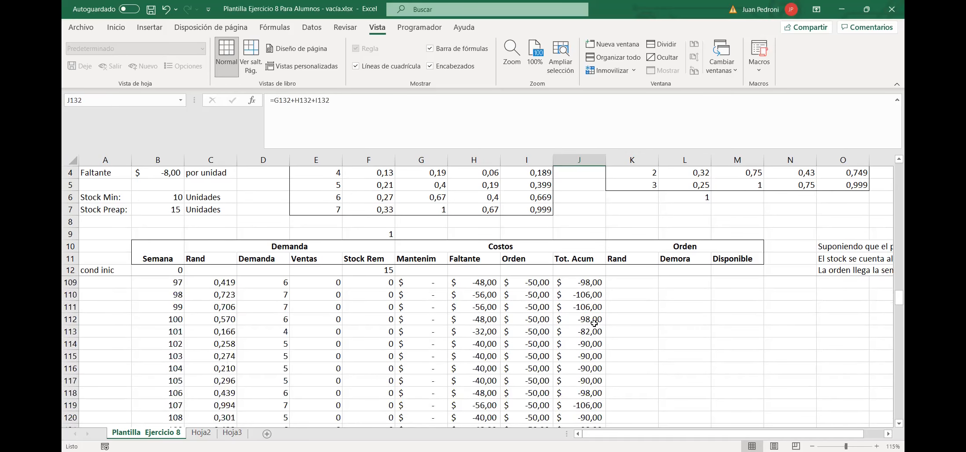
scroll(594, 323, "up", 6)
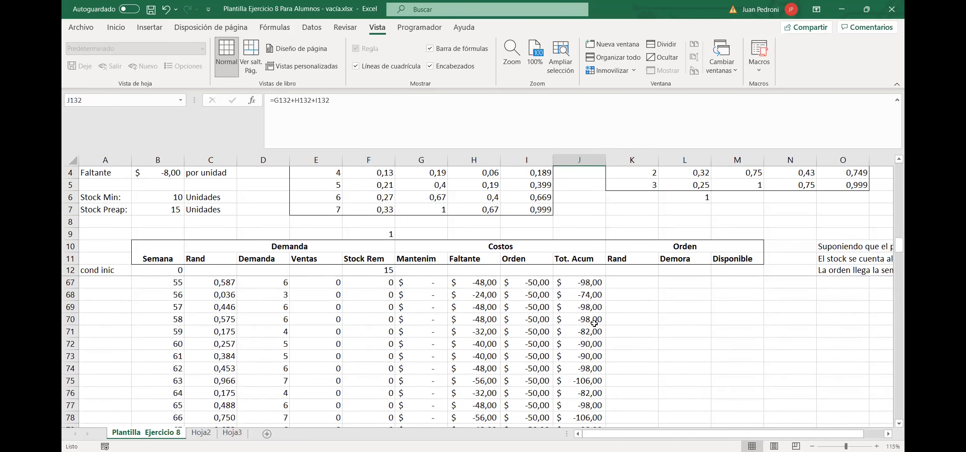
scroll(593, 323, "up", 16)
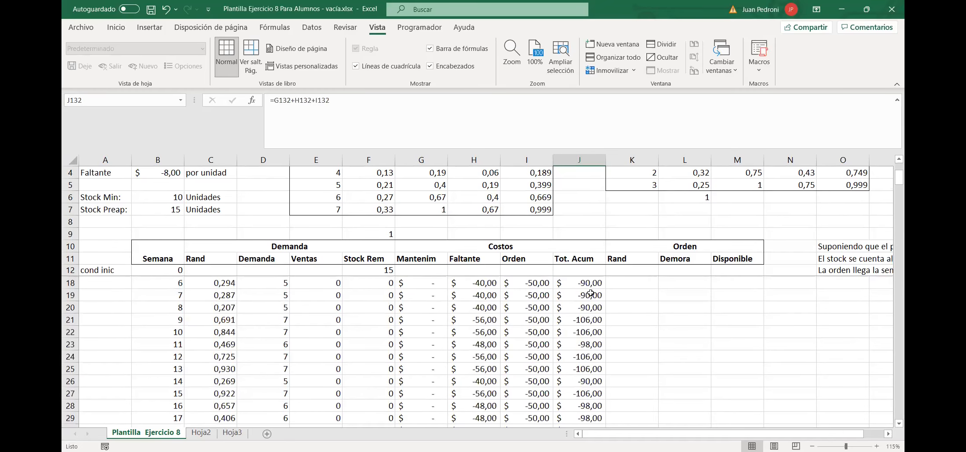
scroll(590, 293, "up", 2)
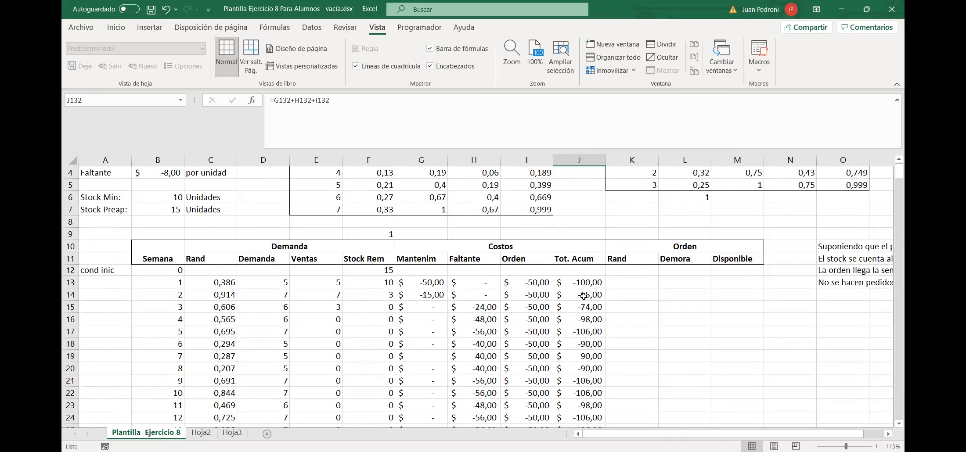
left_click(583, 297, "shift")
key("Delete")
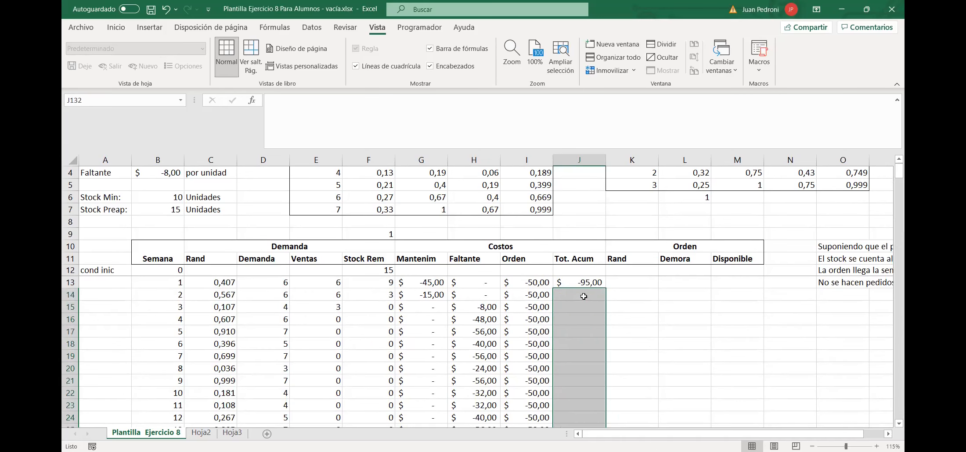
Extend the formula in J13 to =G13+H13+I13+J12 so that it adds the previous row's accumulated total.
key("Up")
key("Up")
key("Down")
key("Down")
key("Up")
key("Up")
key("Up")
key("Up")
key("Up")
key("Up")
key("Up")
key("Up")
key("Up")
key("Up")
key("Up")
key("Up")
key("Up")
key("Up")
key("Up")
key("Up")
key("Up")
key("Up")
key("Up")
key("Up")
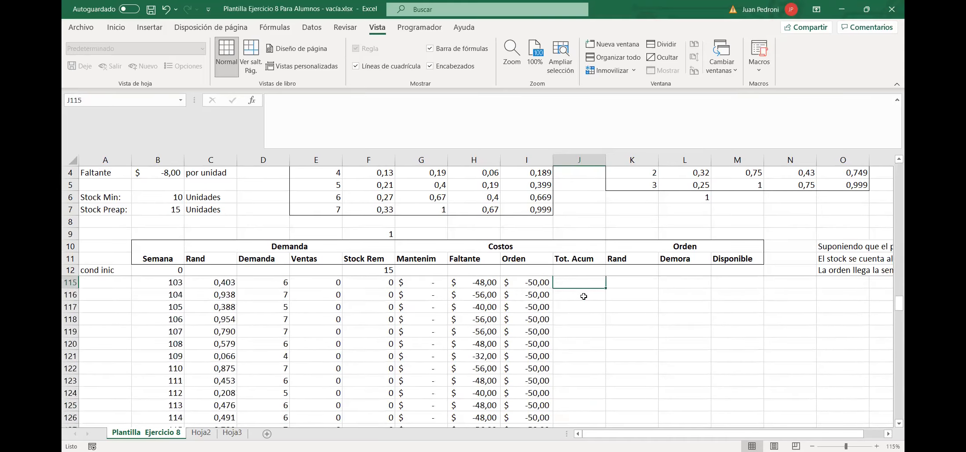
key("Up")
key("Up")
key("Up")
key("Up")
key("Up")
key("Up")
key("Up")
key("Up")
key("Up")
key("Up")
key("Up")
key("Up")
key("Up")
key("Up")
key("Up")
key("Up")
key("Up")
key("Up")
key("Up")
key("Up")
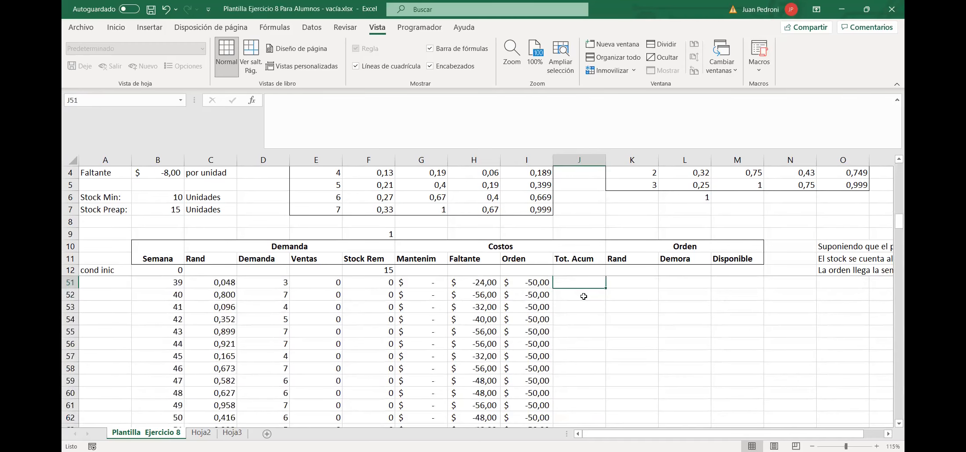
key("Up")
key("Up")
key("Up")
key("Up")
key("Up")
key("Up")
key("Up")
key("Up")
key("Up")
key("Up")
key("Up")
key("Up")
key("Up")
key("Up")
key("Up")
key("Up")
key("Up")
key("Up")
key("Up")
key("Up")
key("Down")
key("Down")
key("Down")
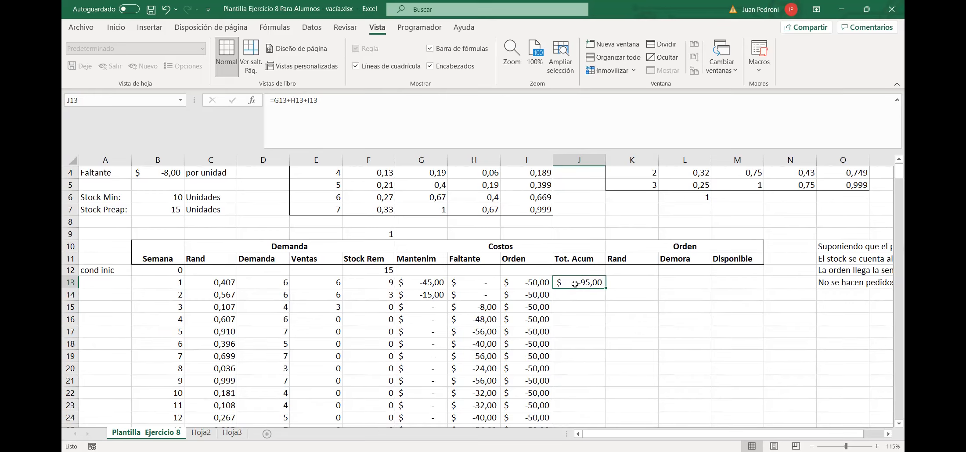
left_click(329, 101)
type("+")
left_click(572, 267)
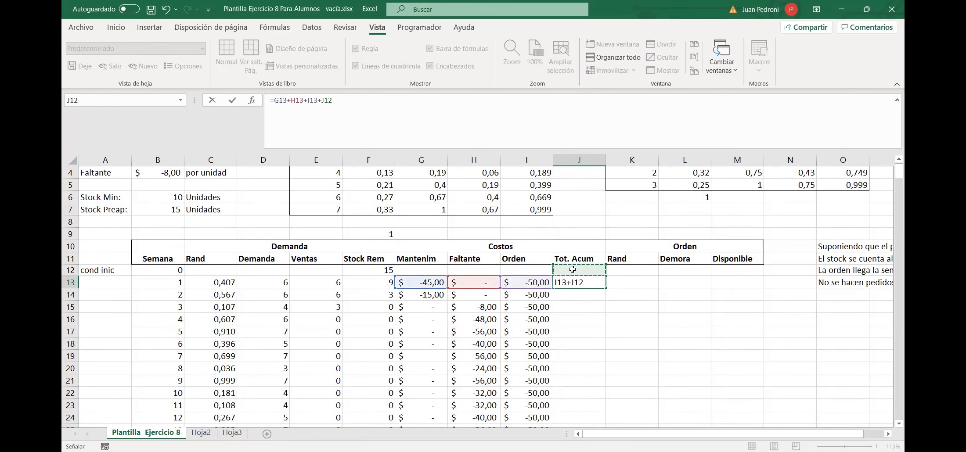
key("Return")
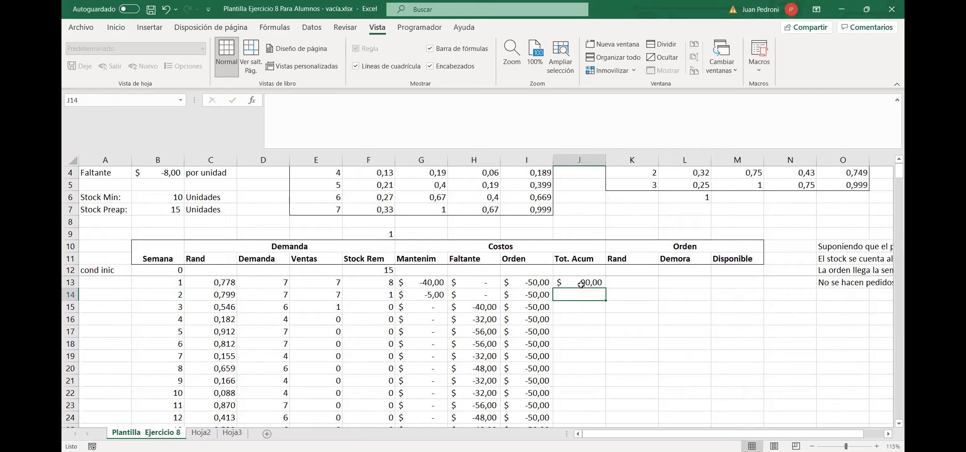
Fill the accumulated cost formula from J13 down the Tot. Acum column for all the weeks.
left_click(581, 285)
left_click(584, 271)
left_click(586, 287)
double_click(603, 286)
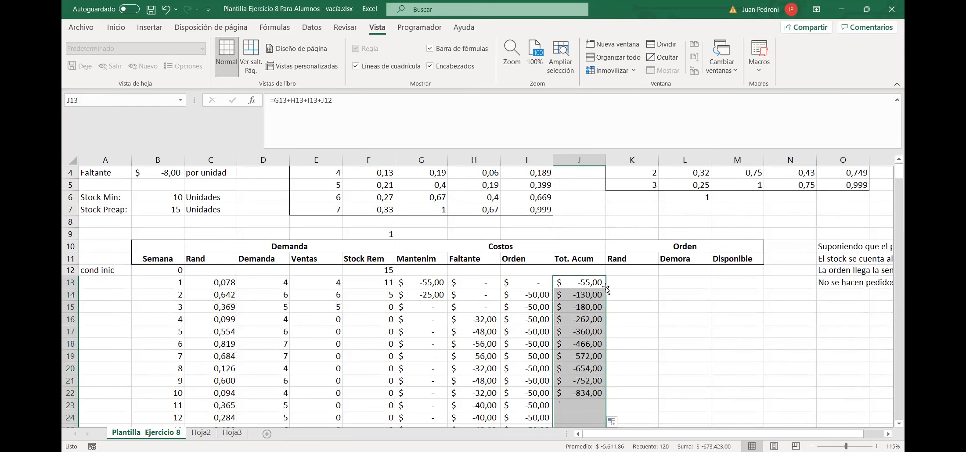
Check the accumulated formulas down to week 120 in J132 and autofit the width of column J.
left_click(587, 284)
key("Down")
key("Down")
key("Down")
key("Down")
key("Down")
key("Down")
key("Down")
key("Down")
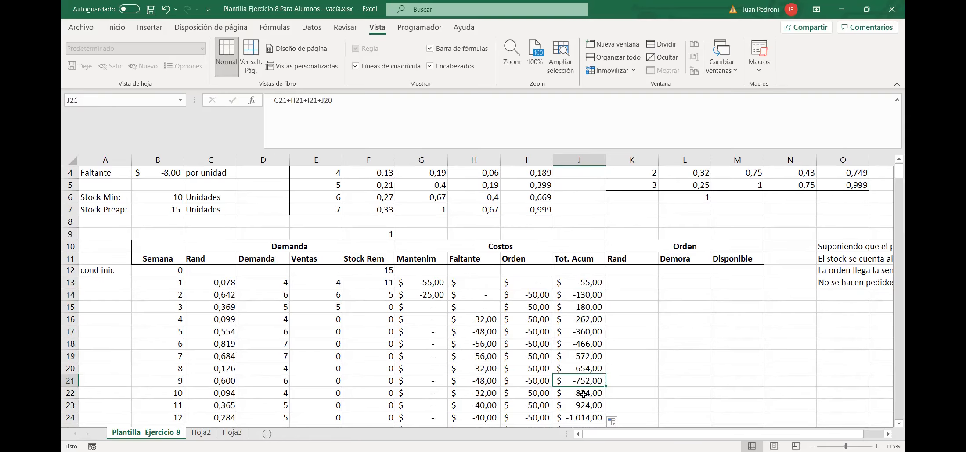
key("ctrl+Down")
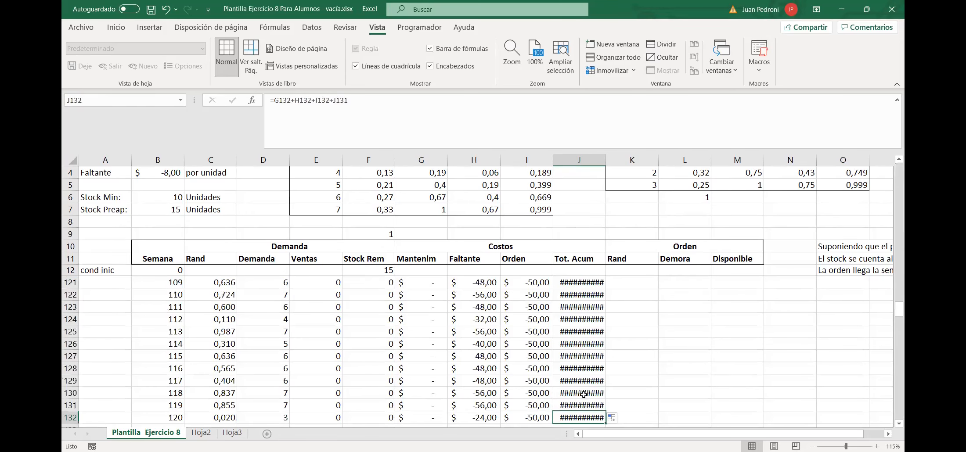
double_click(606, 162)
scroll(574, 381, "down", 1)
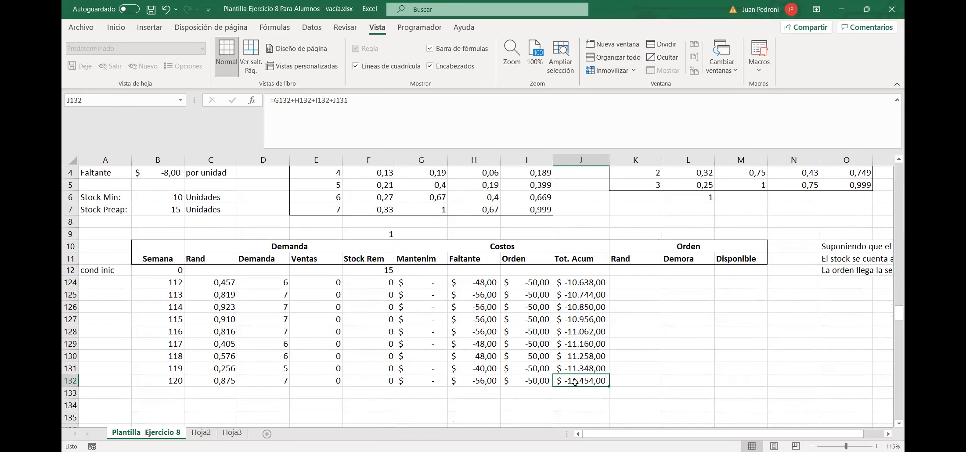
key("ctrl+Up")
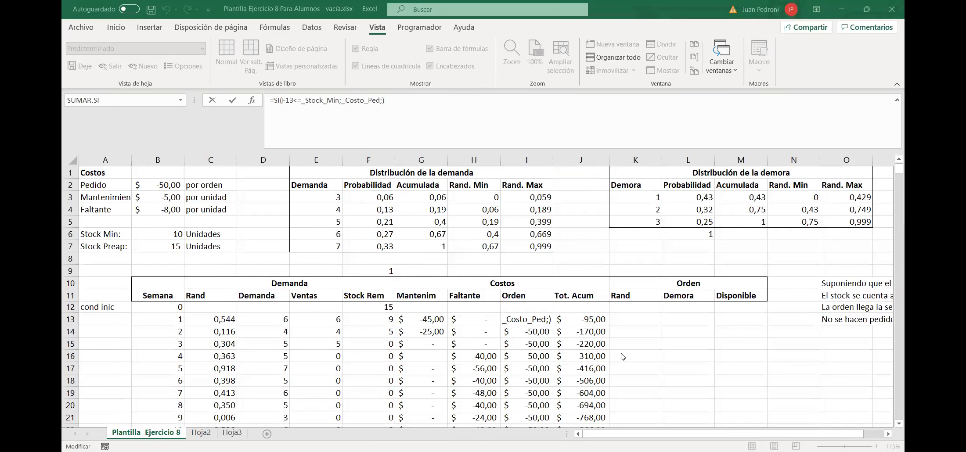
Enter =SI(I13<>0;ALEATORIO();"-x") in K13 so that the order Rand is generated only when week 1 has an order cost.
left_click(625, 324)
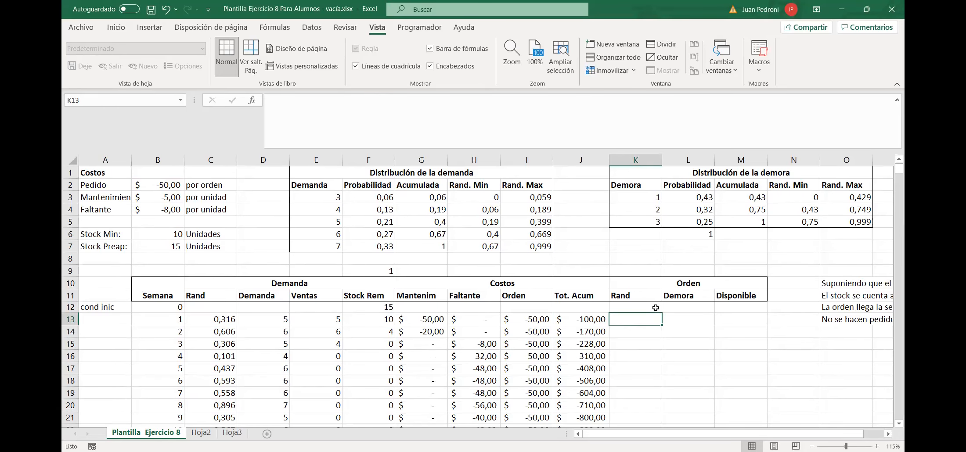
left_click(529, 319)
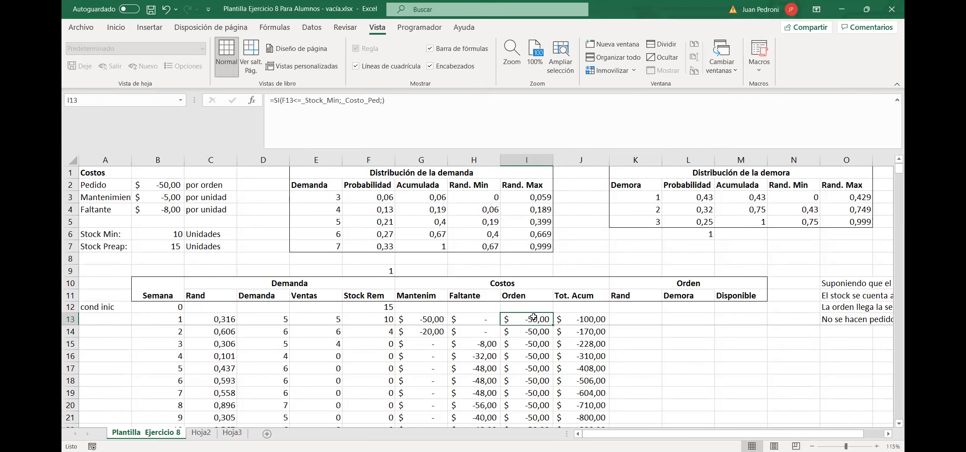
left_click(639, 323)
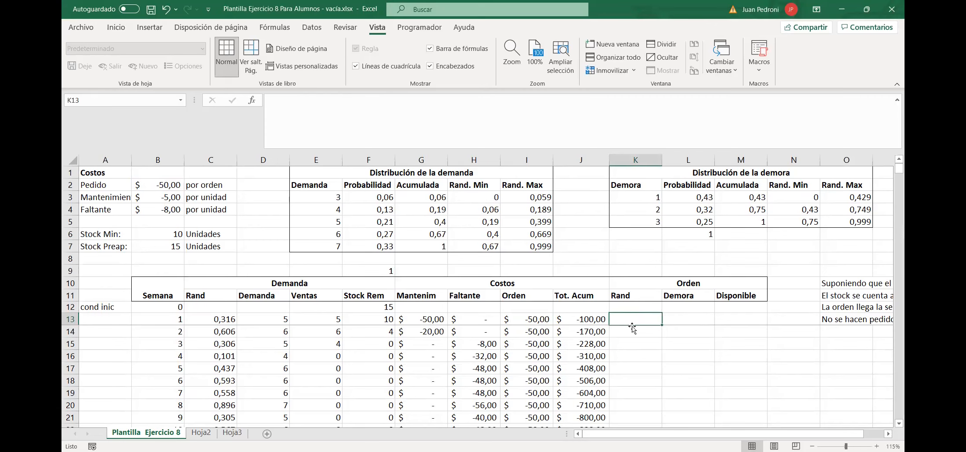
type("=")
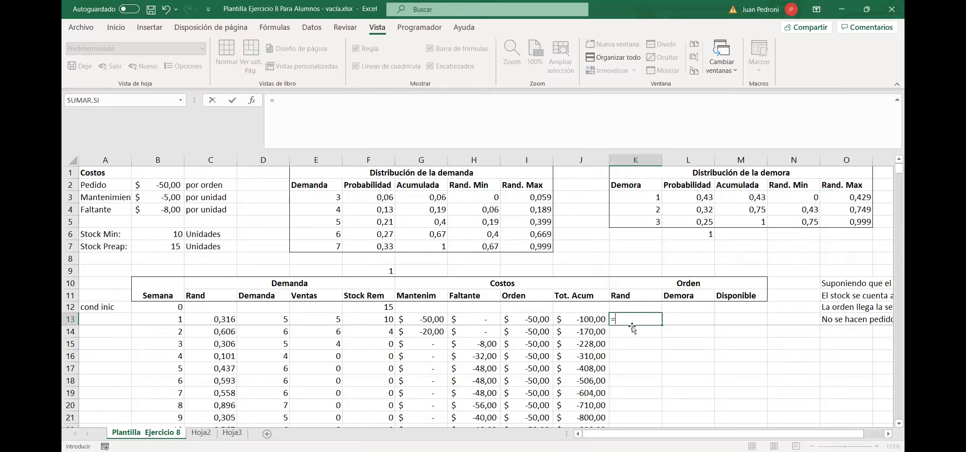
type("si(")
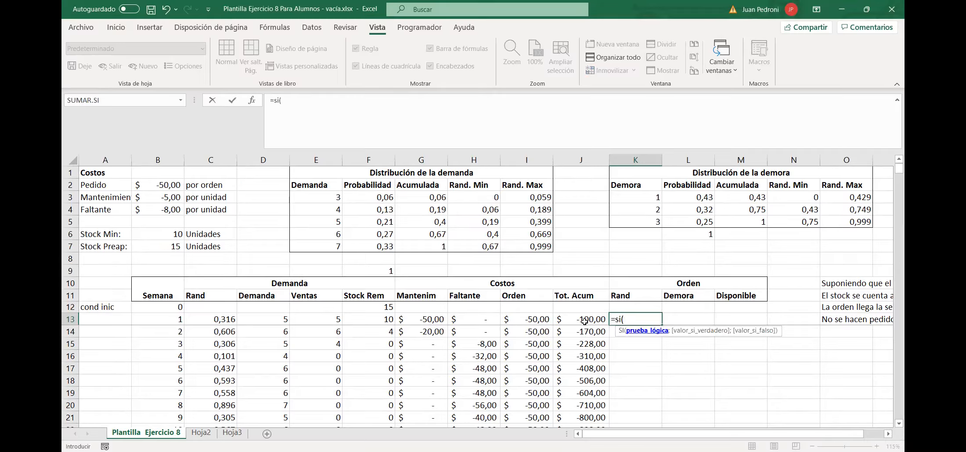
left_click(537, 321)
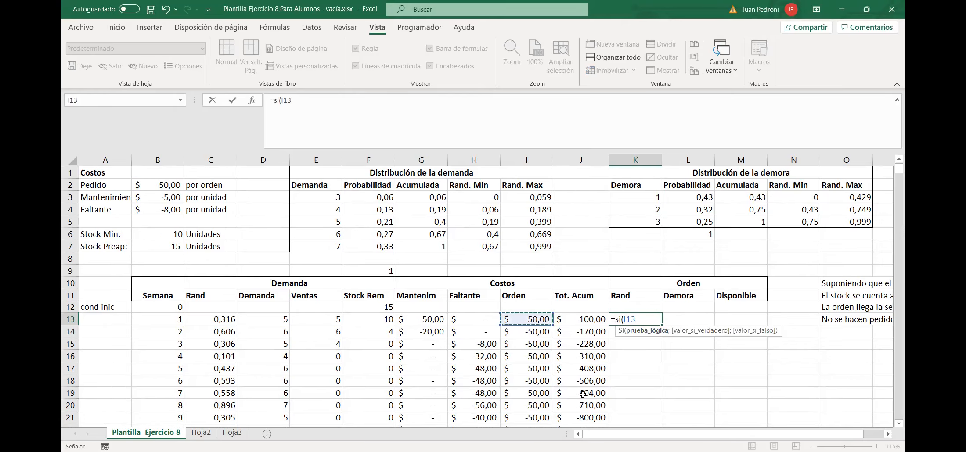
type("<>0;")
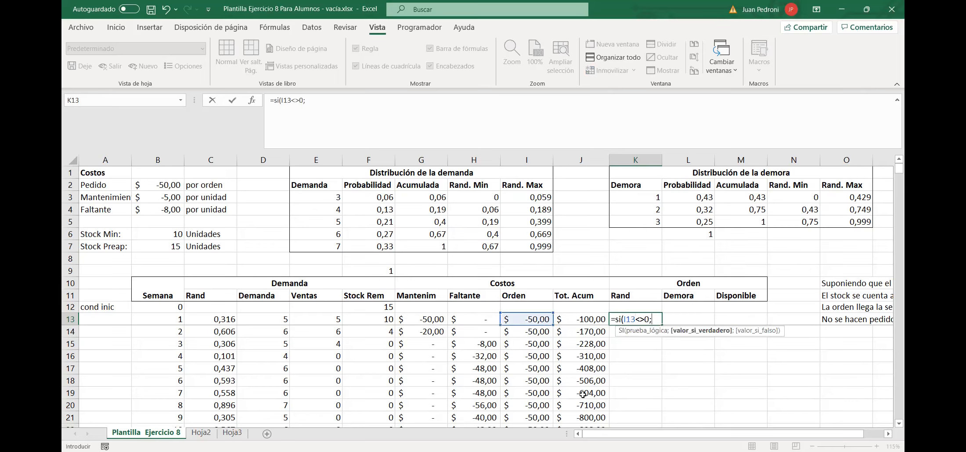
type("ALEATORIO()")
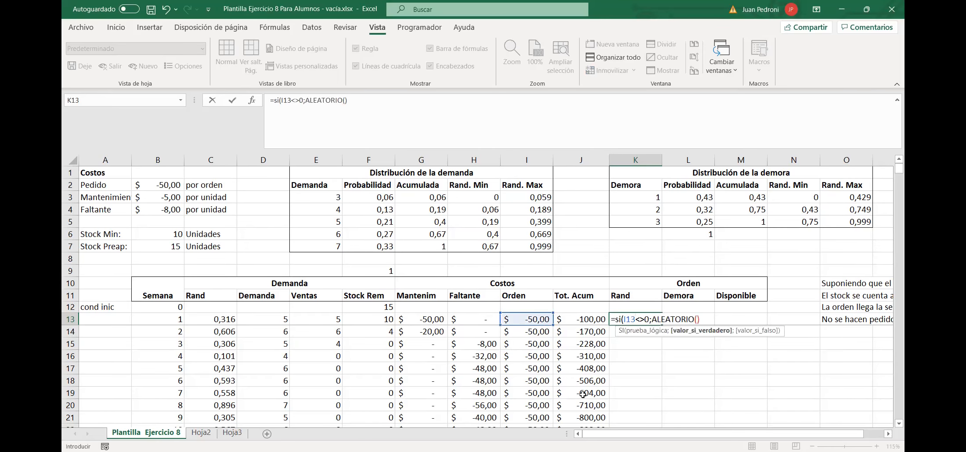
type(";\"-\"")
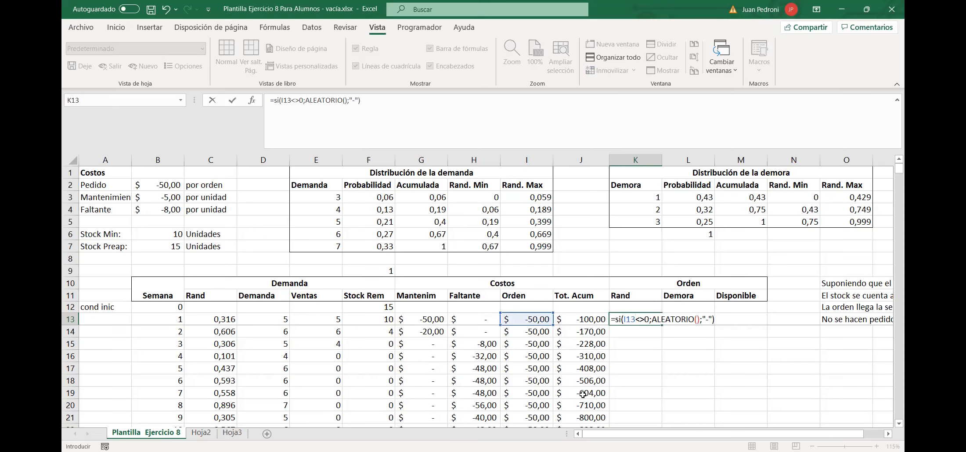
key("BackSpace")
key("BackSpace")
type("x")
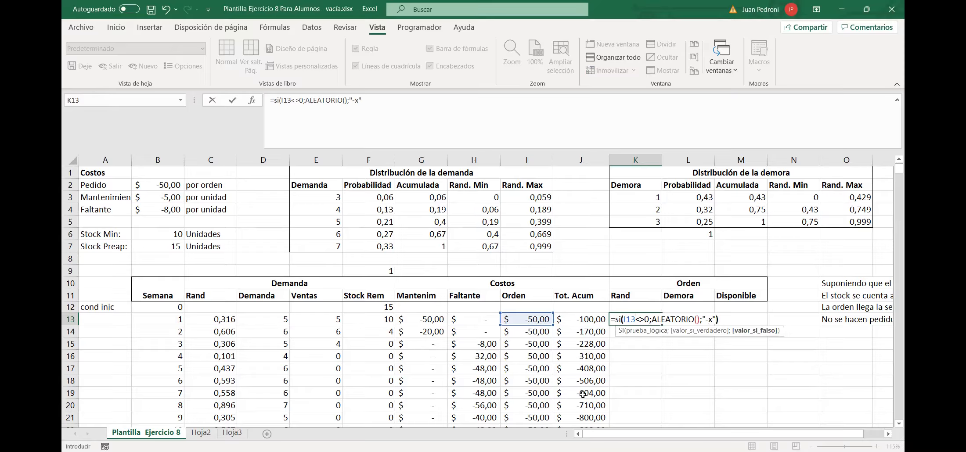
key("Return")
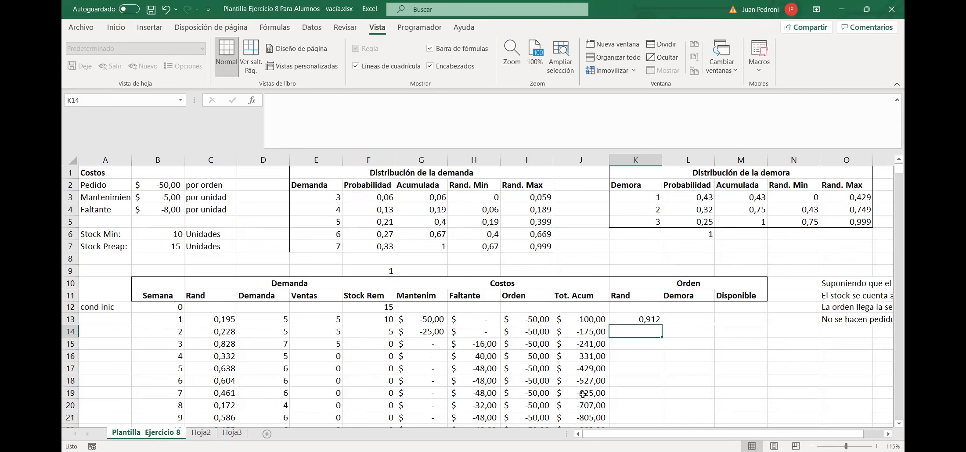
key("Up")
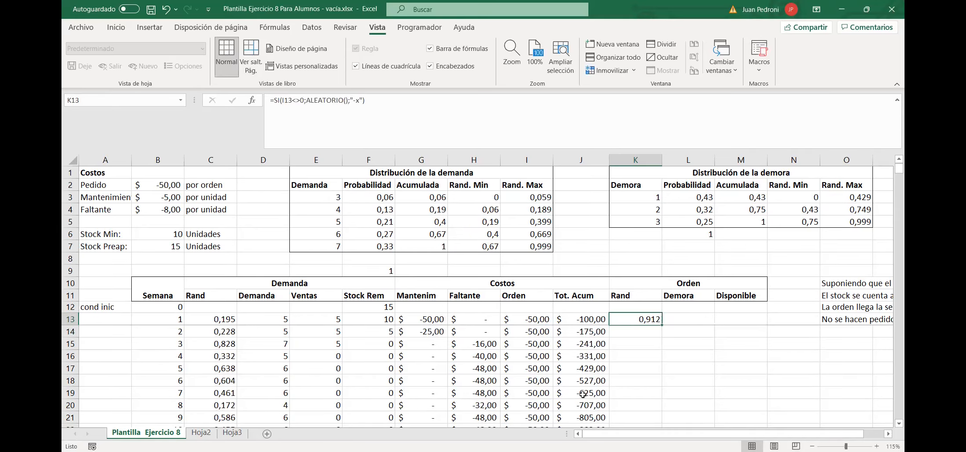
Set the initial remaining stock in F12 to 150 to test the order formulas.
left_click(375, 310)
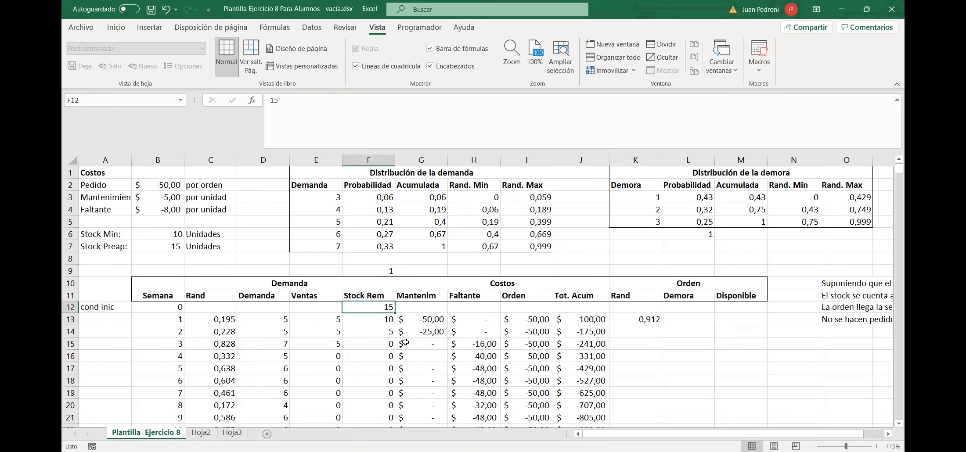
type("150")
key("Return")
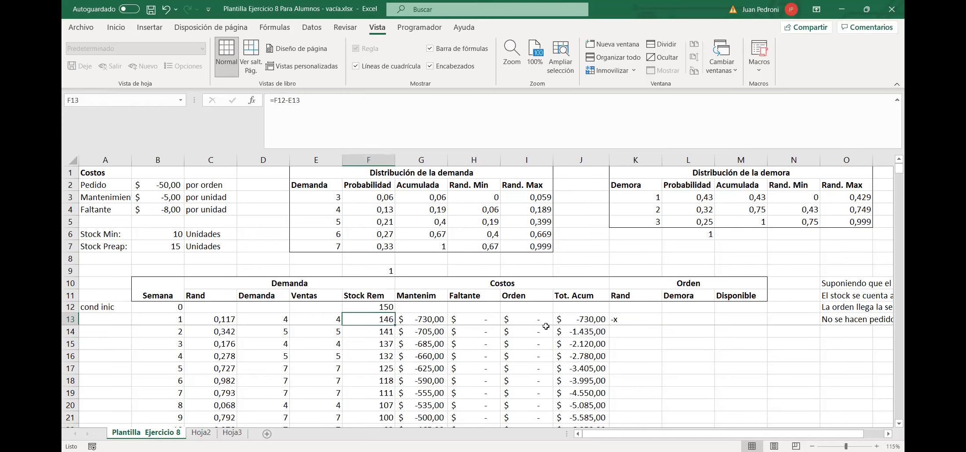
Fill the K13 random number formula down the order Rand column for all the weeks.
left_click(629, 322)
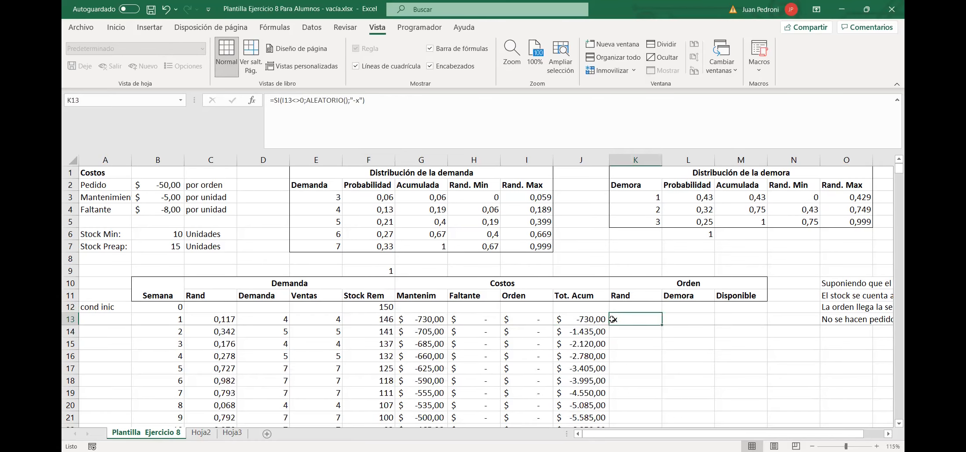
double_click(662, 325)
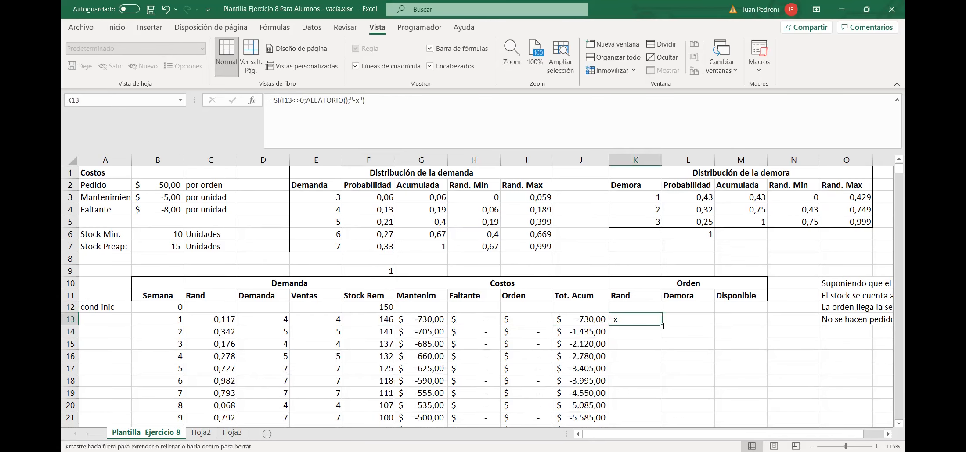
left_click(618, 321)
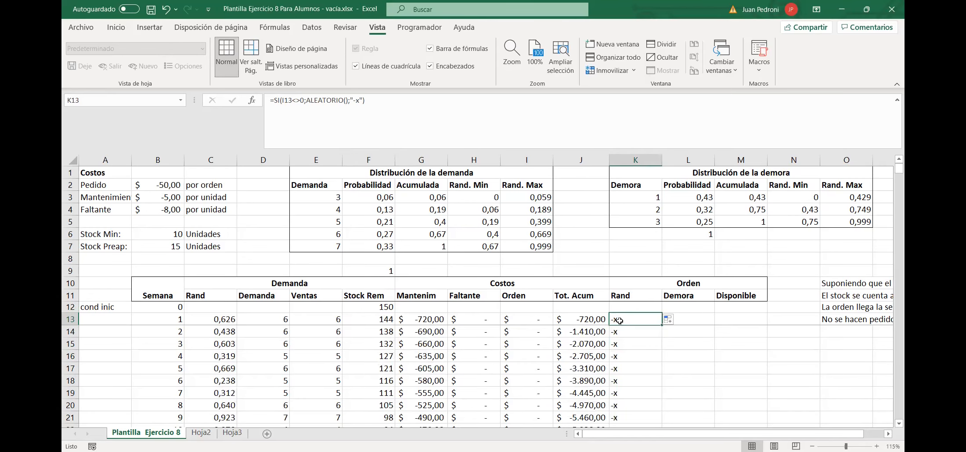
Examine the order Rand column from week 1 down to find the first week with a random number.
key("Down")
key("Down")
key("Down")
key("Down")
key("Down")
key("Down")
key("Down")
key("Down")
key("Down")
key("Down")
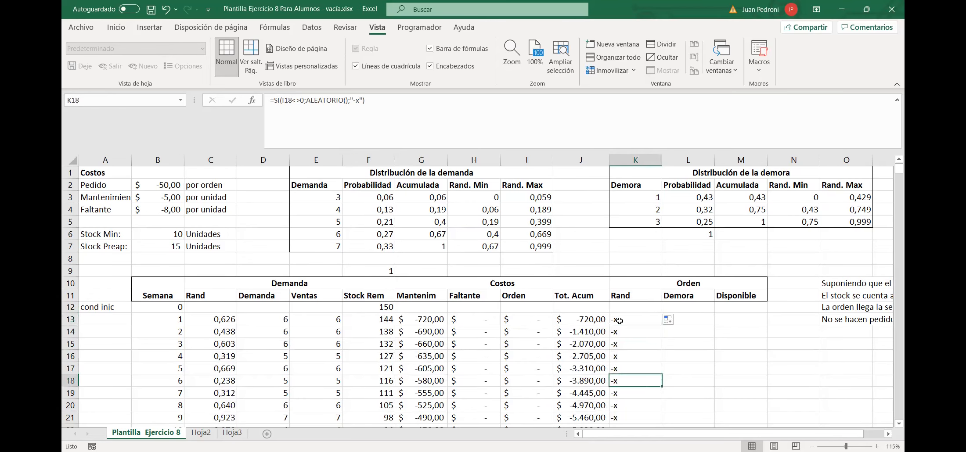
key("Down")
key("Down")
key("Down")
key("Down")
key("Down")
key("Down")
key("Down")
key("Down")
key("Down")
key("Down")
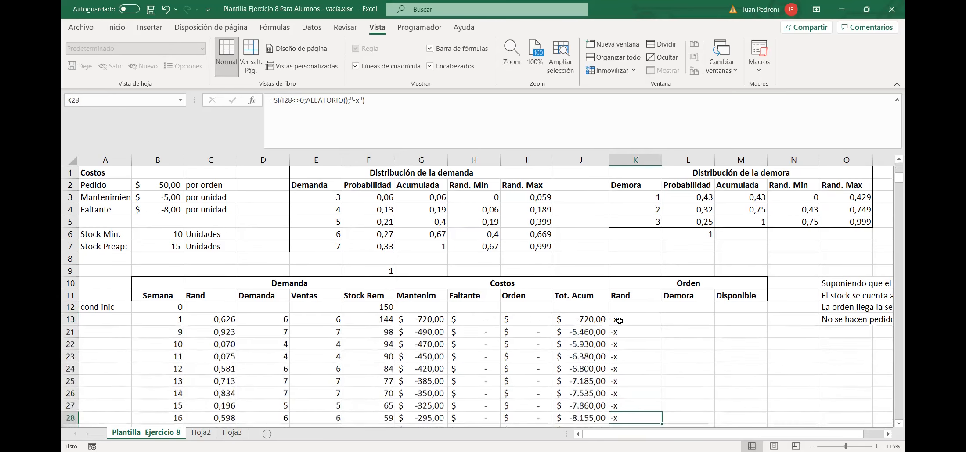
key("Down")
key("Down")
key("Down")
key("Down")
key("Down")
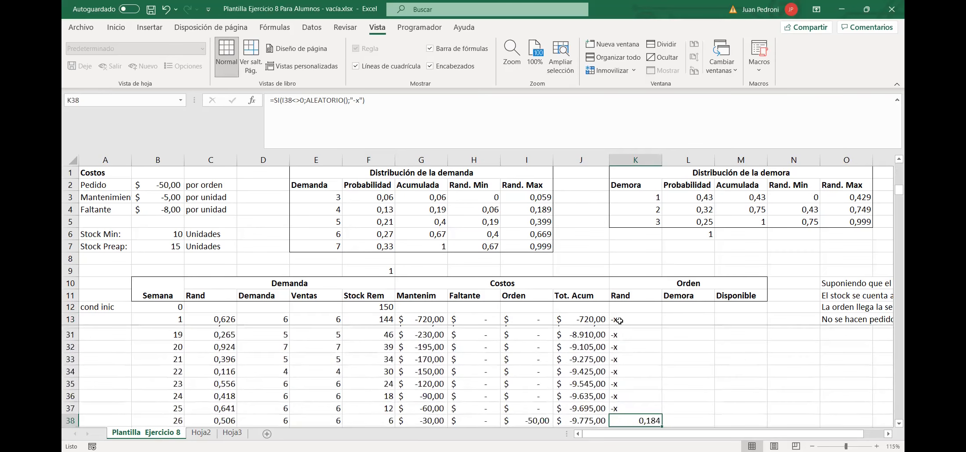
Compare the remaining stock, order cost and order Rand cells around weeks 26 and 27 to check the formula's condition.
key("Left")
key("Left")
key("Left")
key("Left")
key("Left")
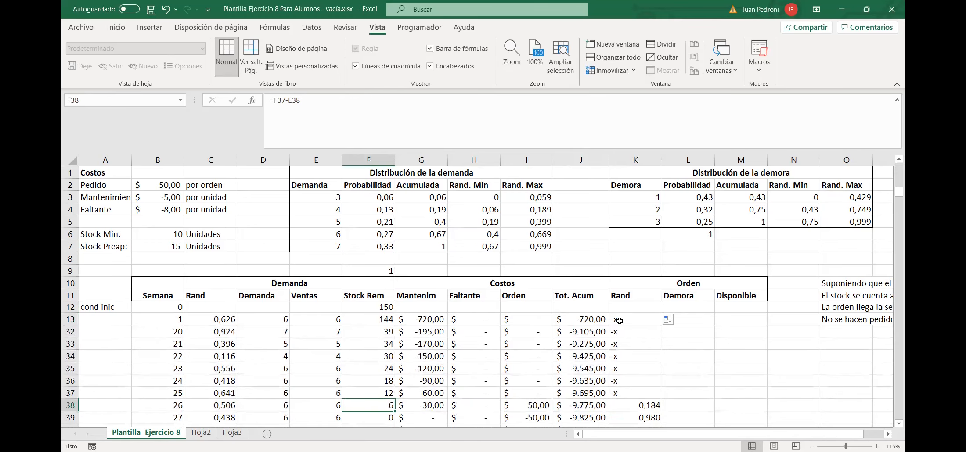
key("Right")
key("Right")
key("Right")
key("Right")
key("Right")
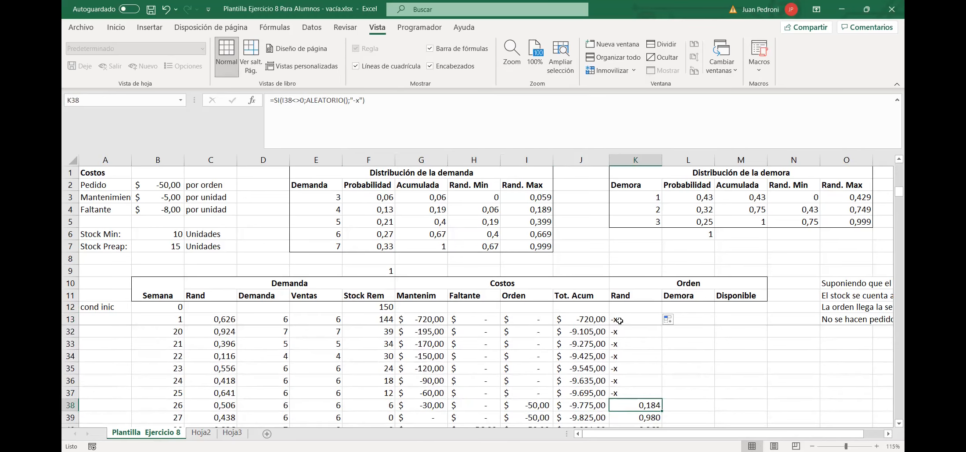
key("Down")
key("Down")
key("Down")
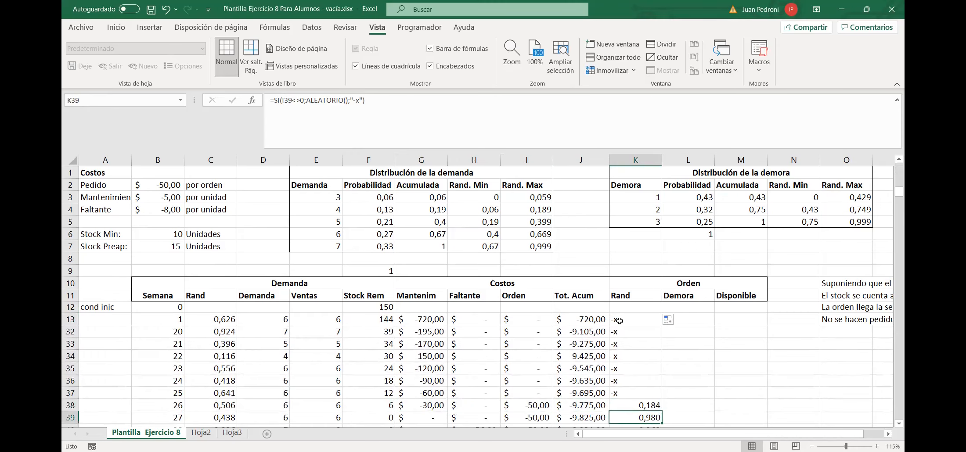
key("Up")
key("Up")
key("Up")
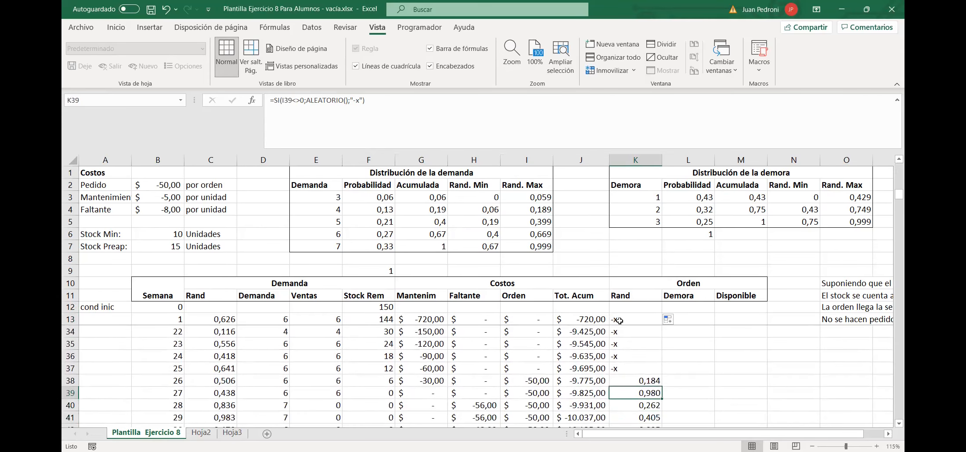
key("Left")
key("Left")
key("Right")
key("Right")
key("Left")
key("Left")
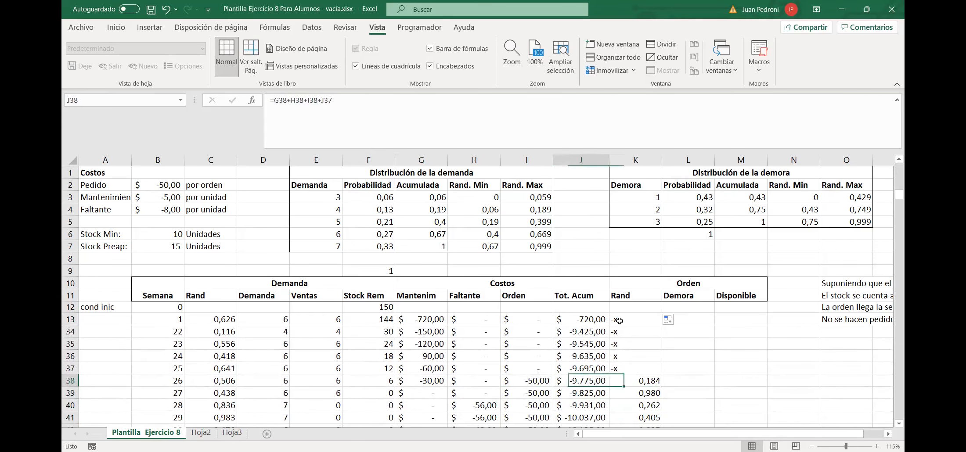
key("Right")
key("Right")
key("Down")
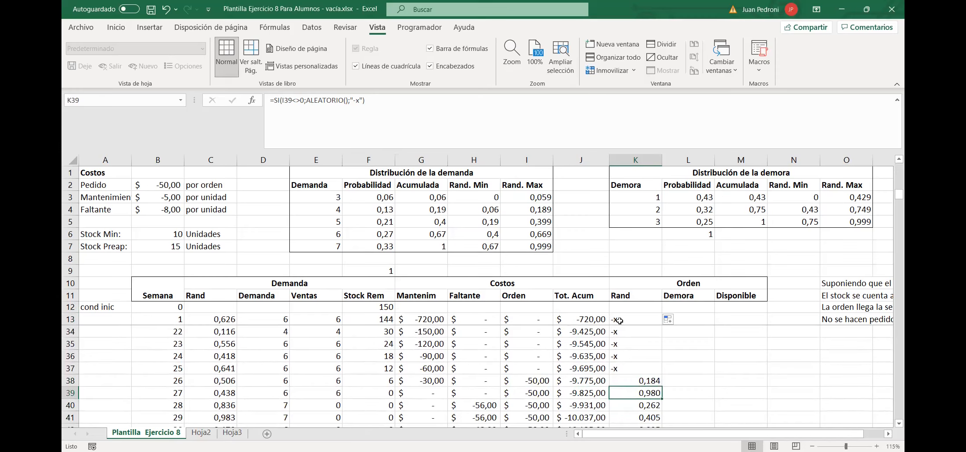
key("Up")
key("Left")
key("Left")
key("Right")
key("Right")
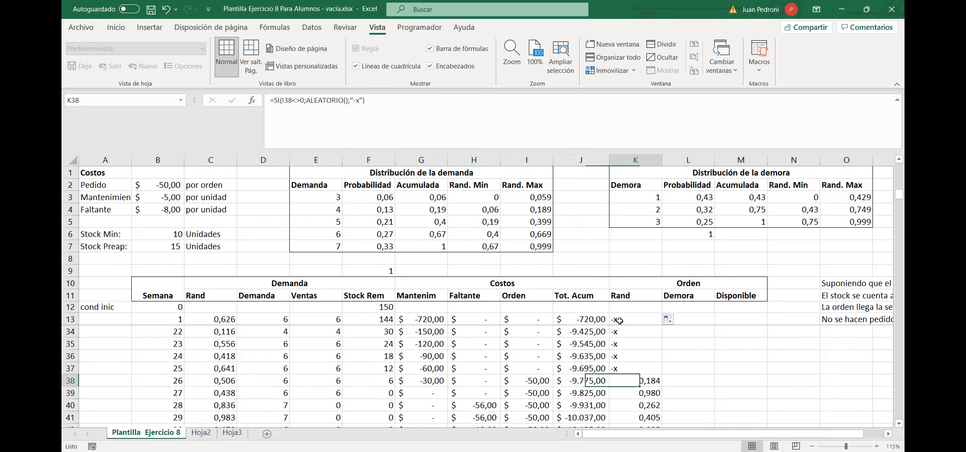
left_click(544, 395)
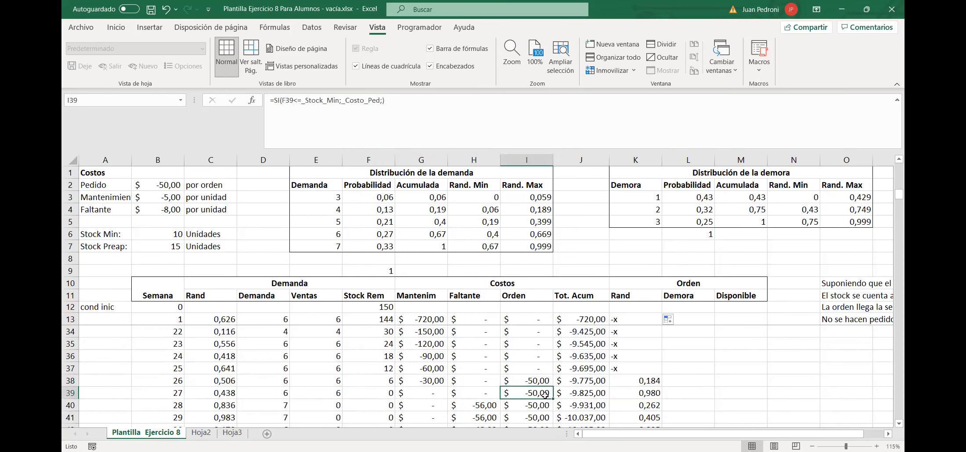
scroll(544, 395, "down", 1)
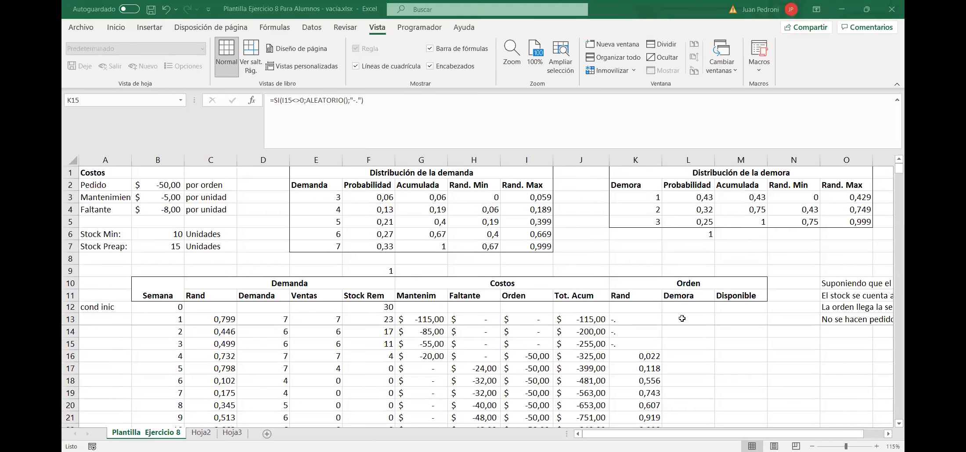
Change the K13 formula to =SI(I13<>0;ALEATORIO();) without the text for false, and fill it down the order Rand column.
left_click(681, 347)
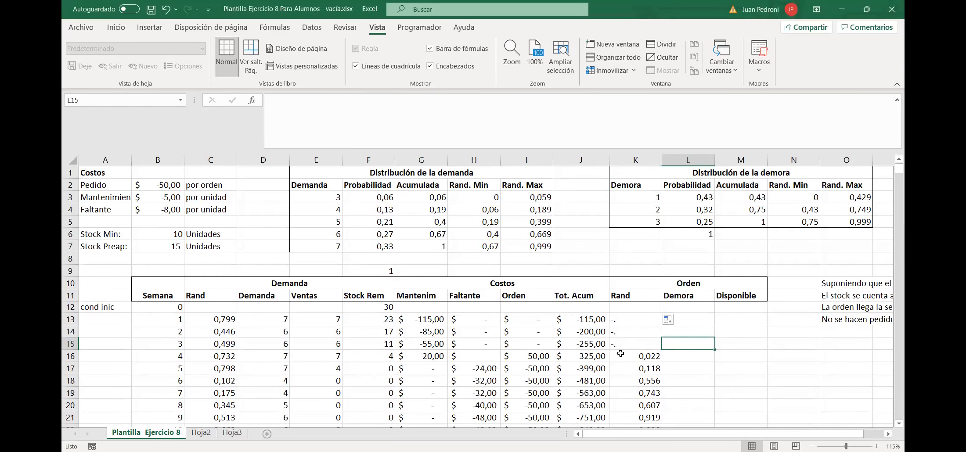
left_click(643, 320)
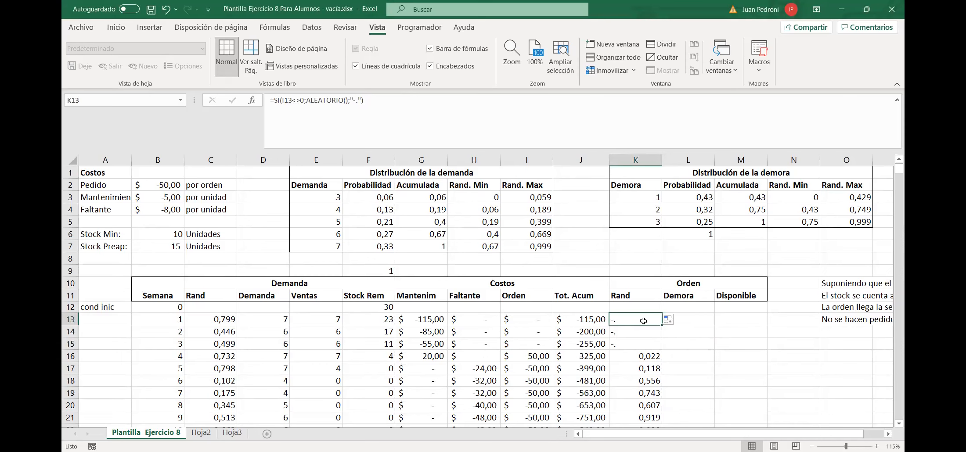
left_click(358, 102)
key("BackSpace")
key("BackSpace")
key("BackSpace")
key("BackSpace")
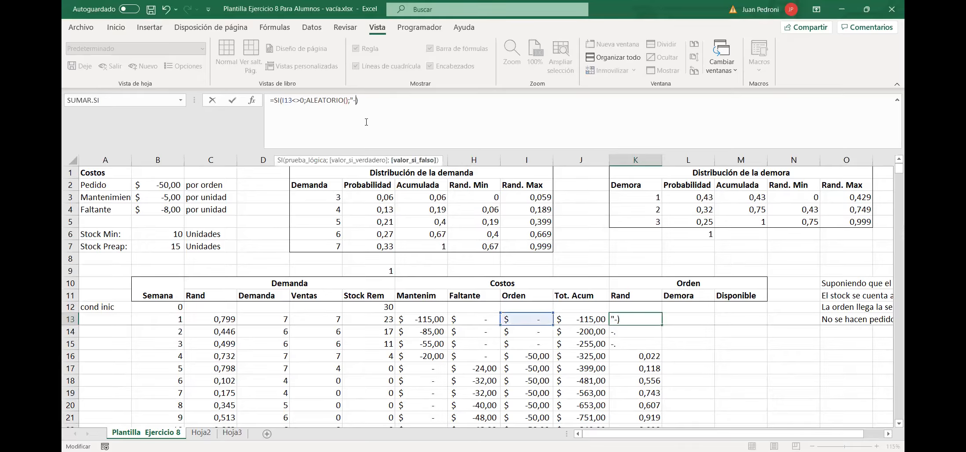
key("ctrl+Return")
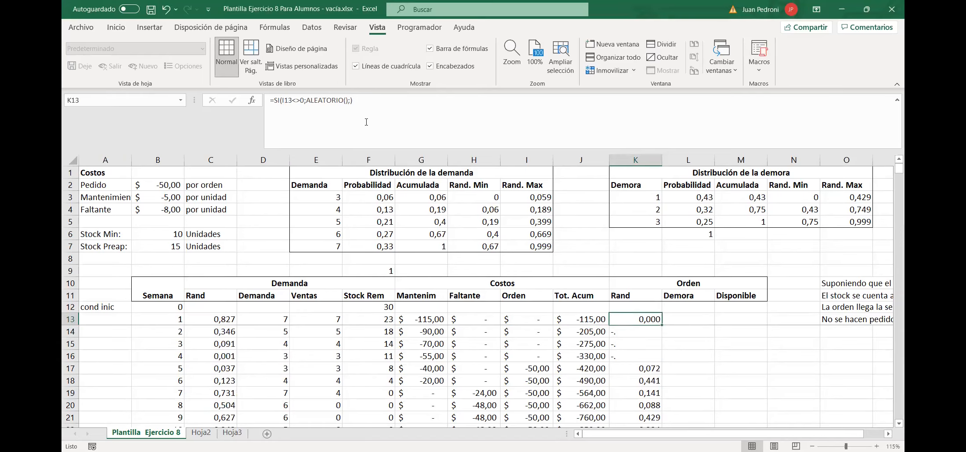
double_click(661, 324)
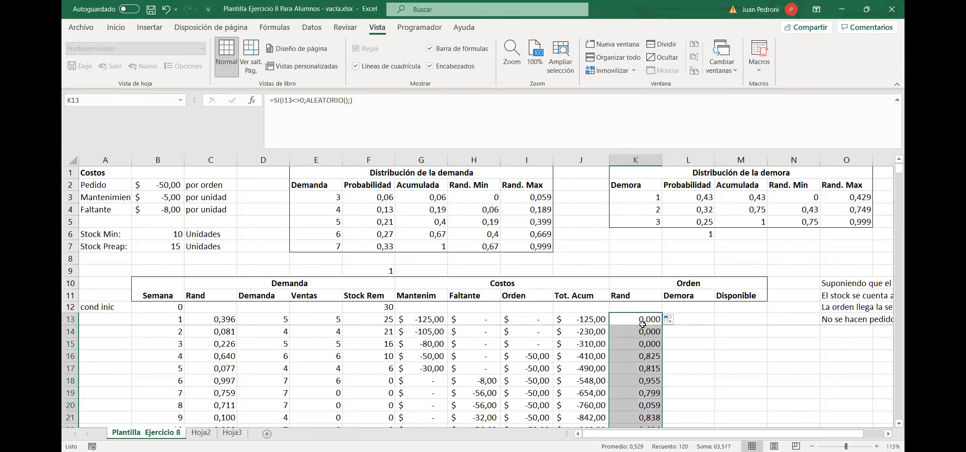
left_click(534, 362)
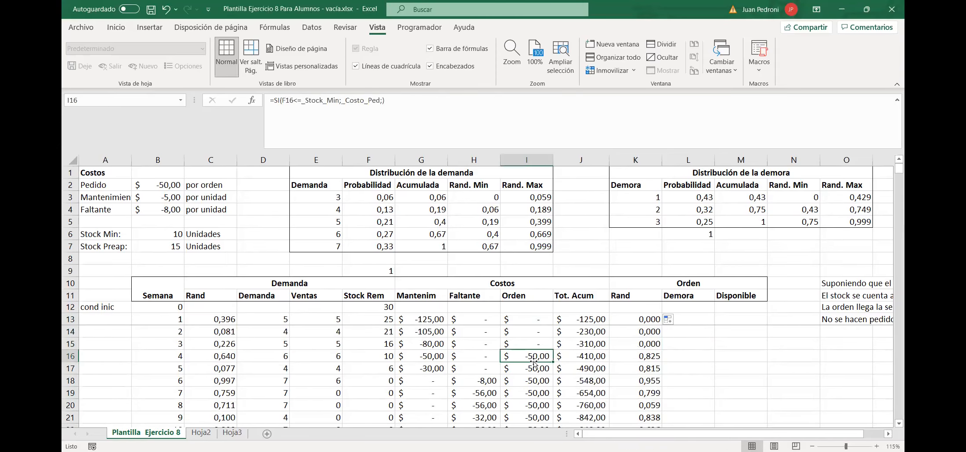
left_click(634, 356)
left_click(635, 344)
left_click(632, 319)
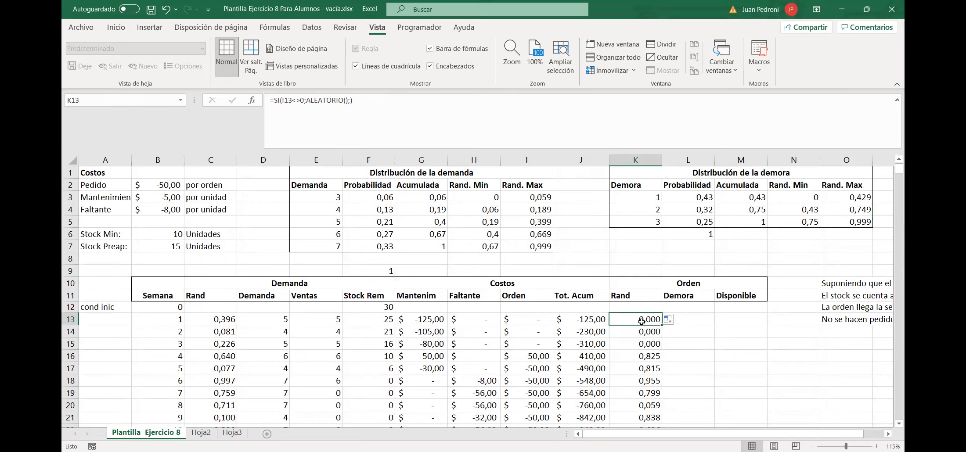
Enter =BUSCAR(K13;_Demora_Rnd;_Demora) in L13 to look up the week 1 order delay from its random number.
left_click(693, 324)
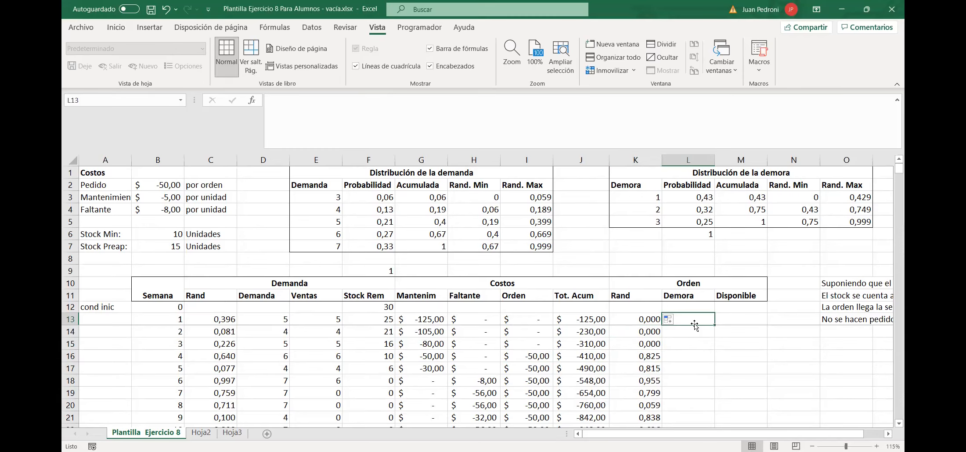
type("=")
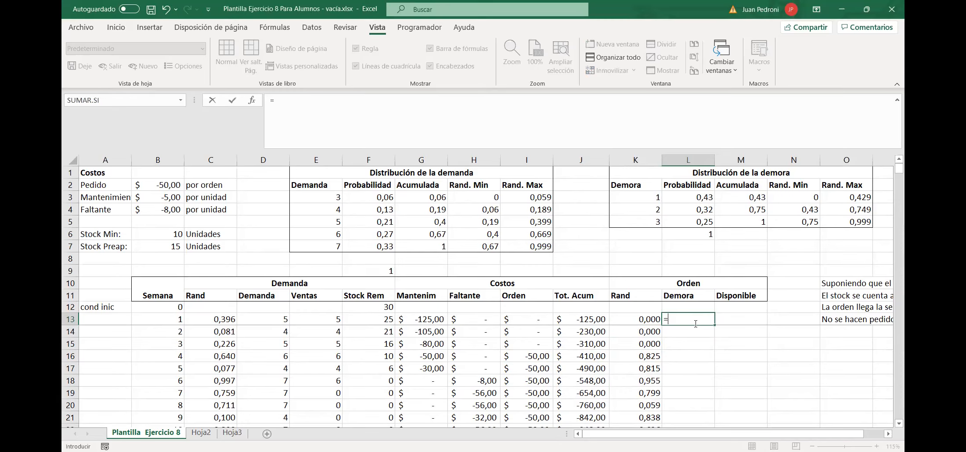
type("buscar(")
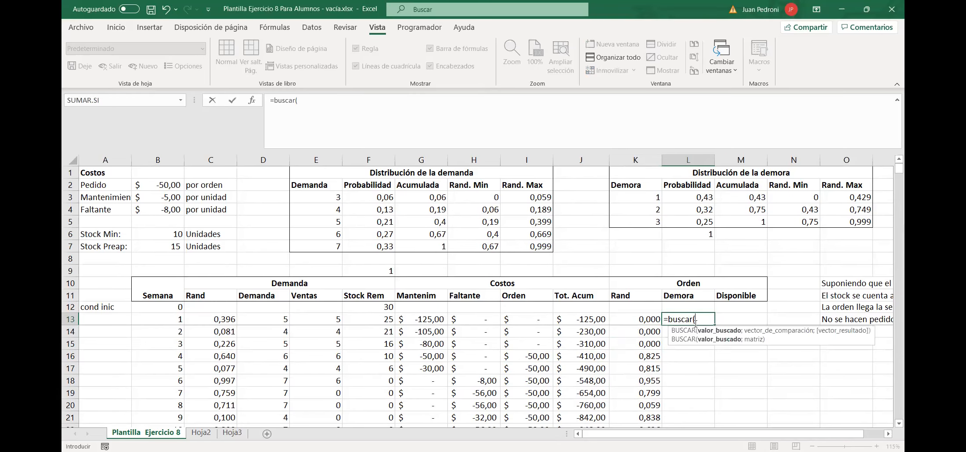
left_click(649, 320)
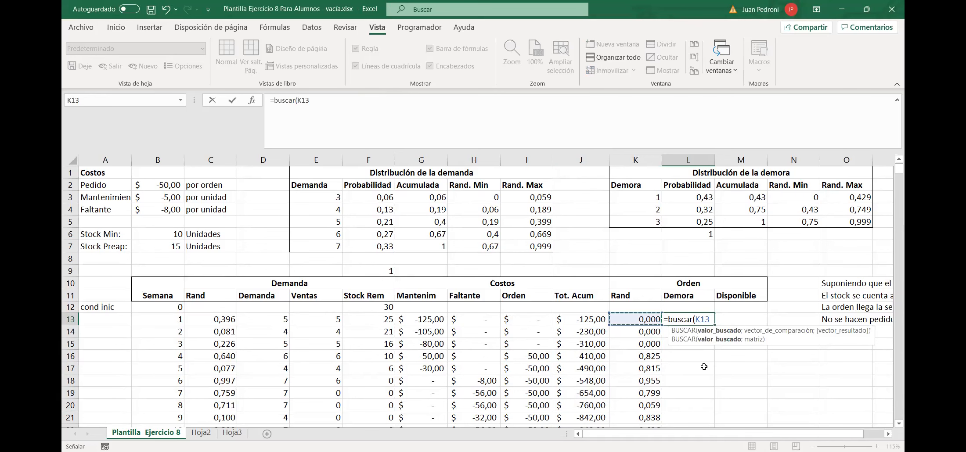
type(";")
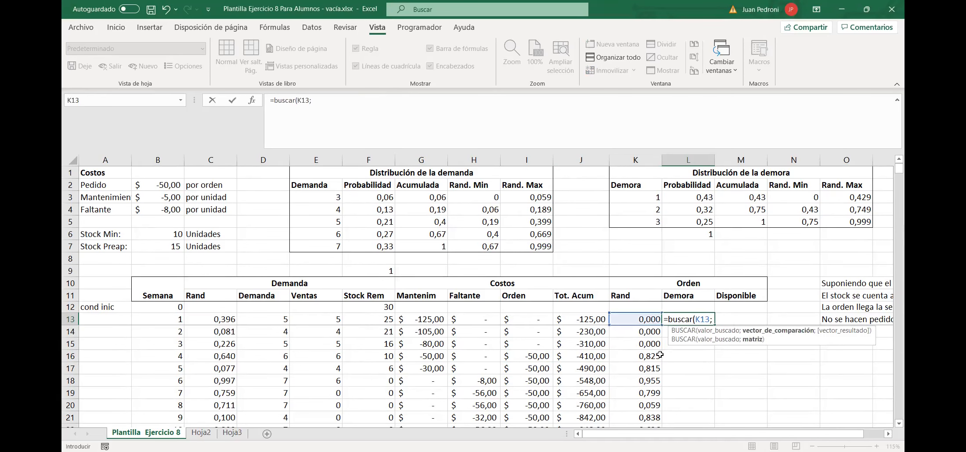
left_click(791, 196)
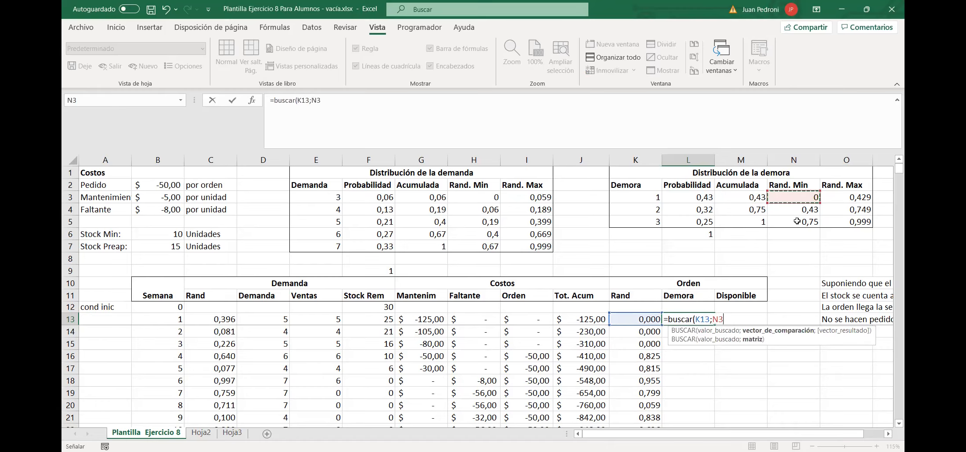
key("shift+Down")
key("shift+Down")
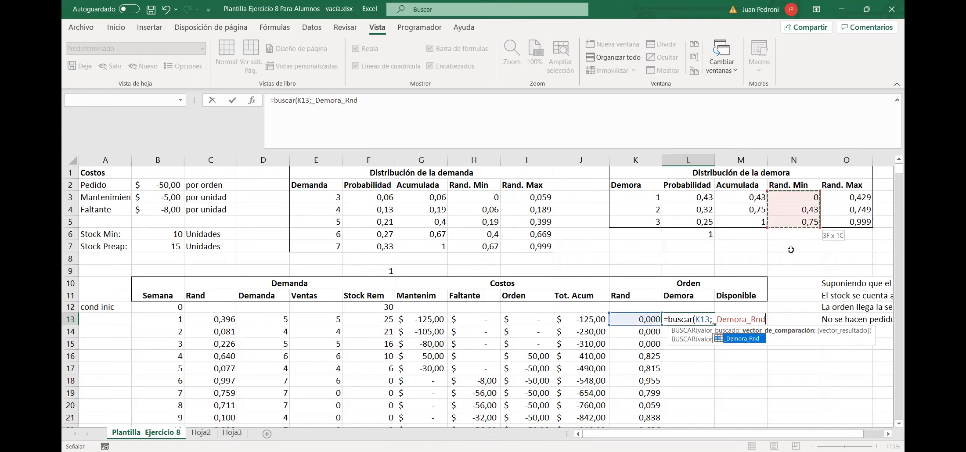
type(";")
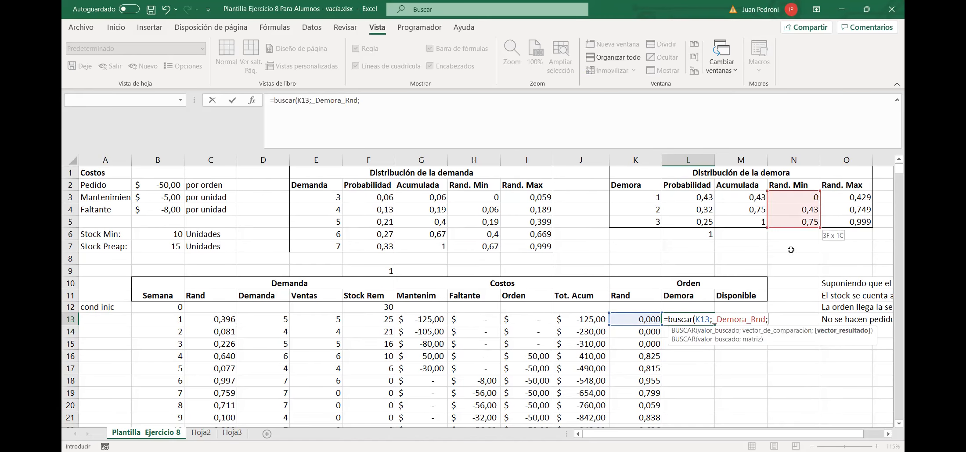
left_click(649, 198)
left_click_drag(646, 223, 644, 243)
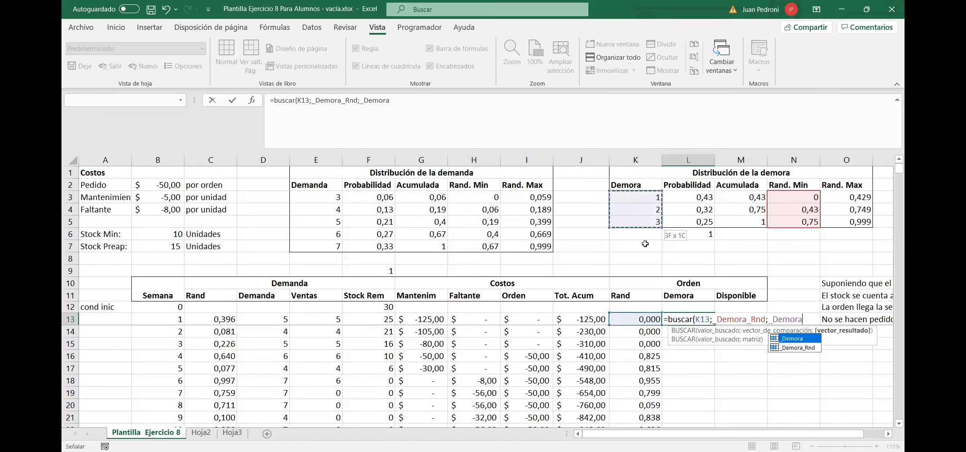
type(")")
key("Return")
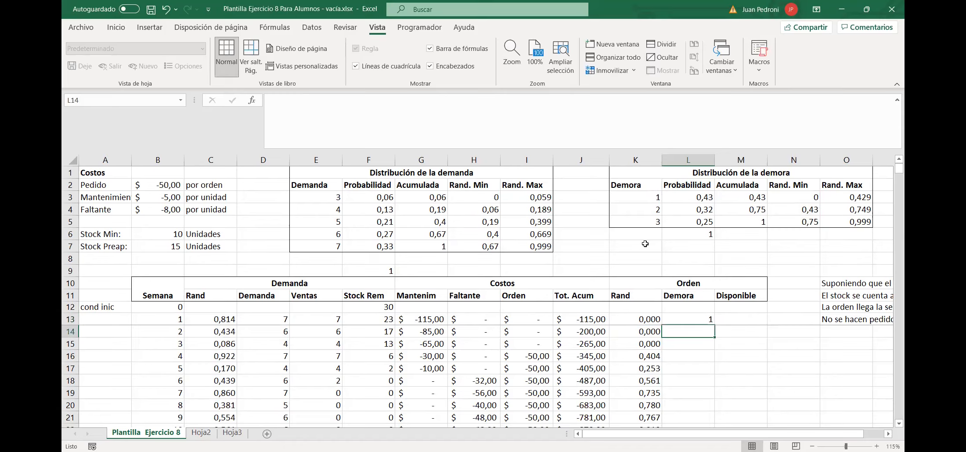
Review the Rand cells of the Orden block and fill the Demora lookup formula from L13 down the column.
key("Up")
key("Left")
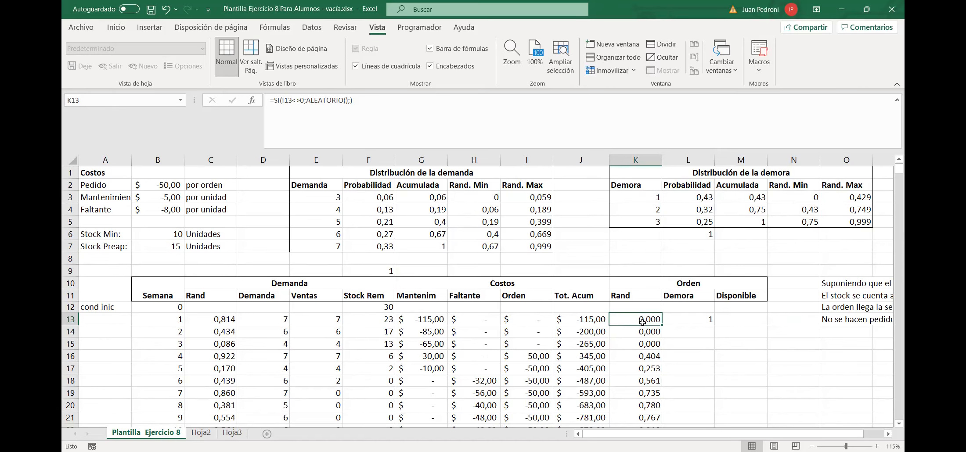
key("Down")
key("Down")
key("Down")
key("Up")
key("Up")
key("Up")
left_click(698, 323)
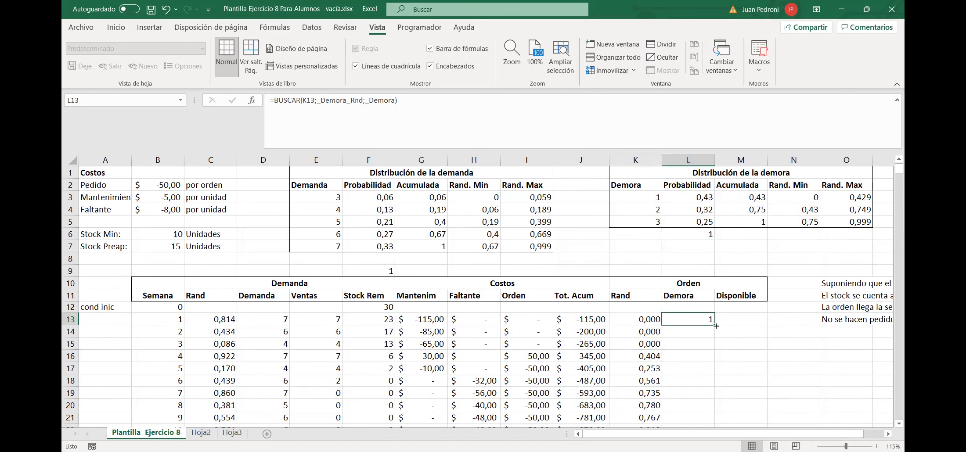
double_click(714, 325)
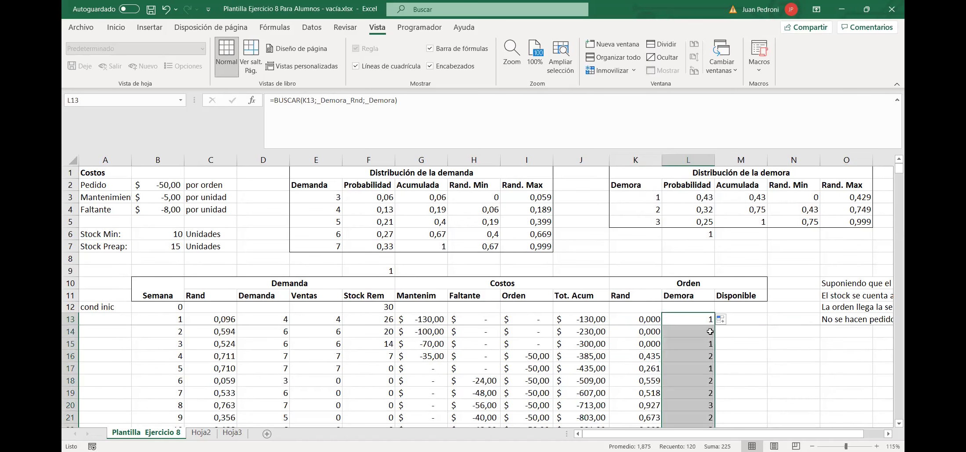
Set the value-if-false in K13's SI formula to "-." and fill the formula down the Orden Rand column.
left_click(654, 347)
key("Up")
key("Up")
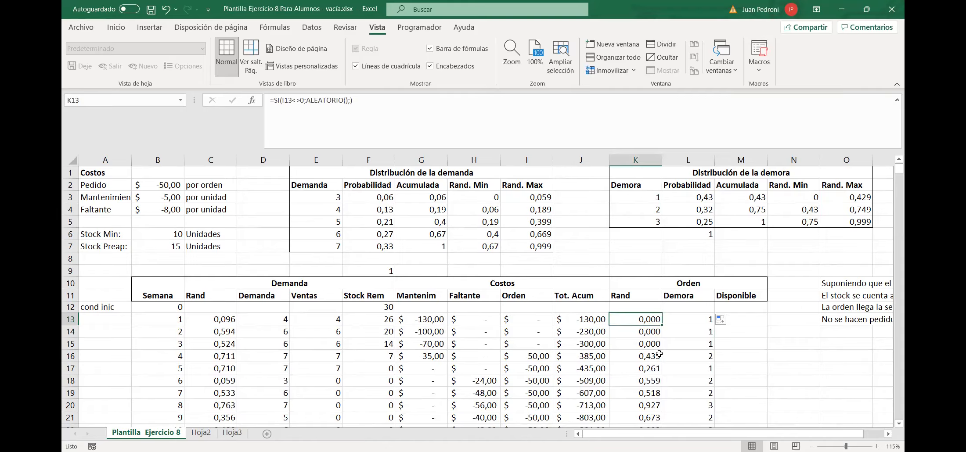
left_click(680, 319)
left_click(652, 320)
left_click(416, 133)
key("Left")
type("\"-.\"")
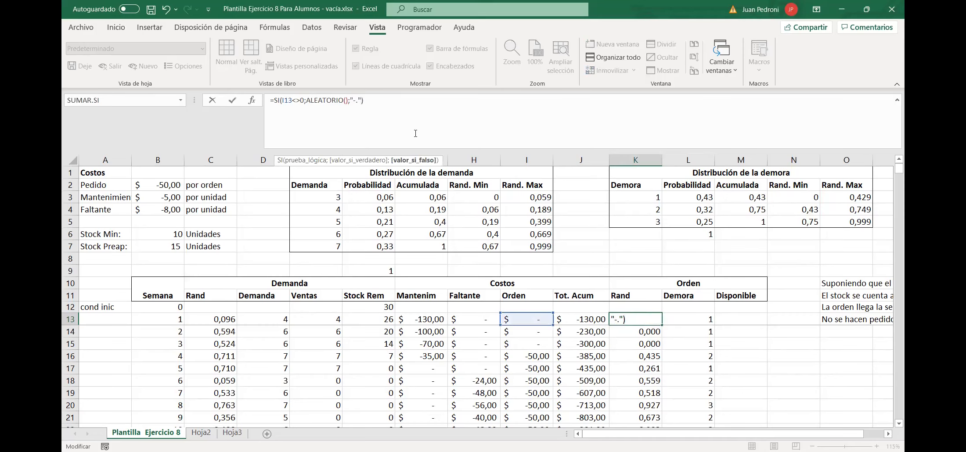
key("ctrl+Return")
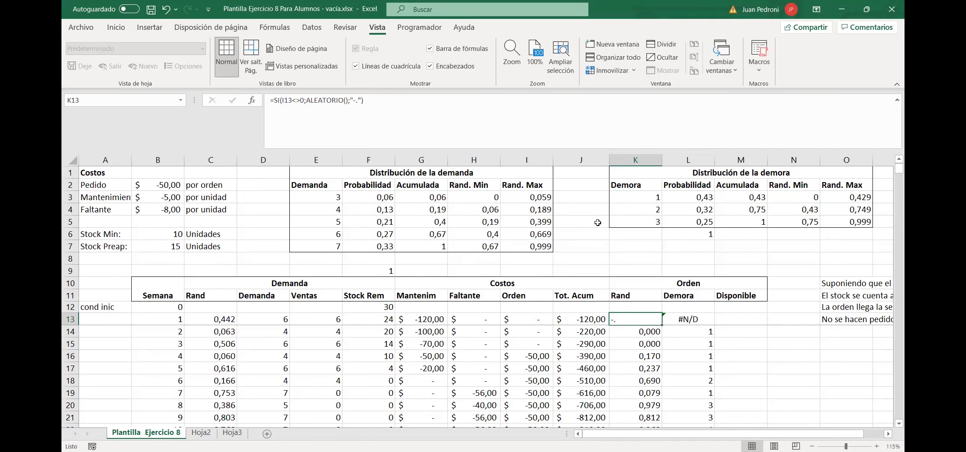
double_click(662, 326)
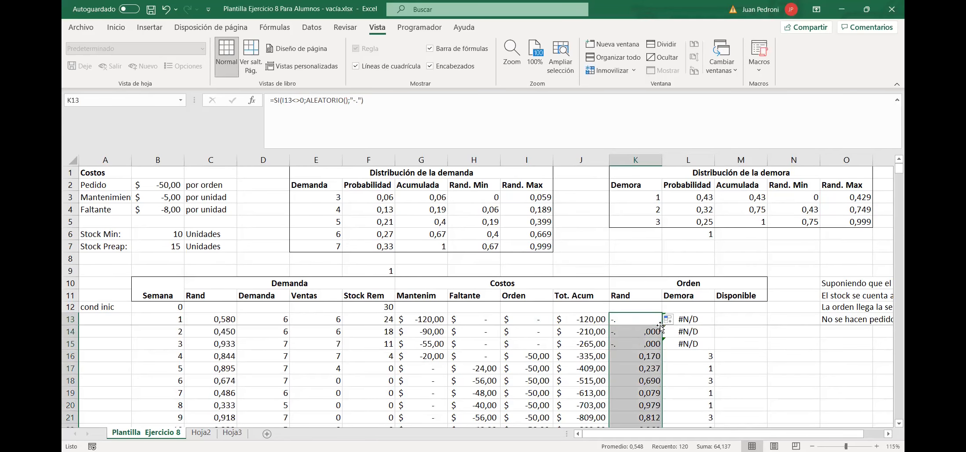
Replace the lookup in L13 with the beginning of a SI formula that tests ESNUMERO(K13).
left_click(698, 323)
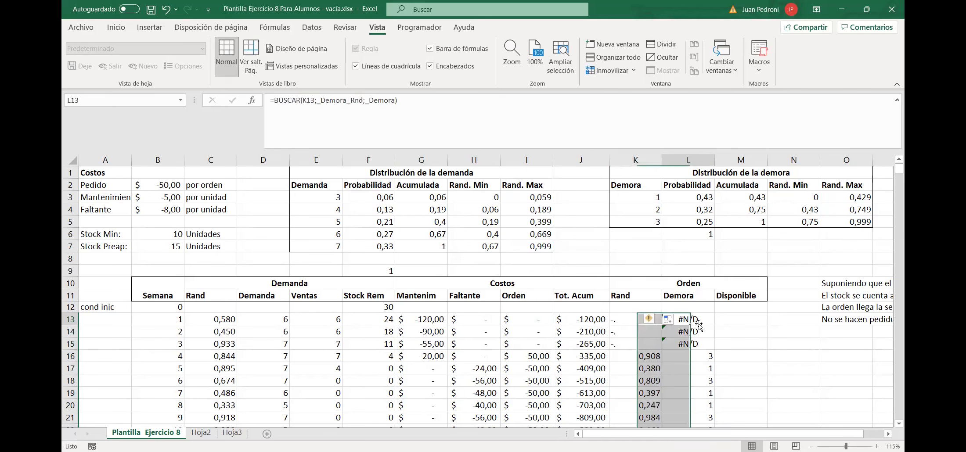
left_click(701, 333)
left_click(702, 345)
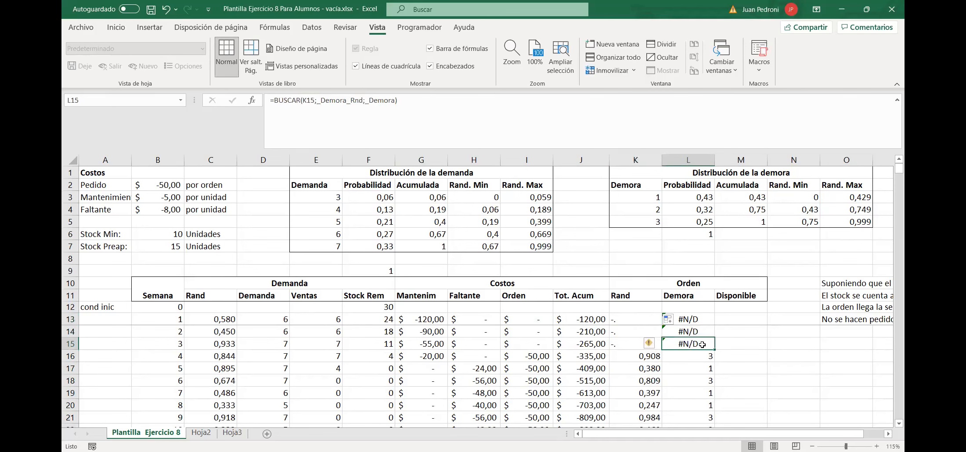
left_click(696, 322)
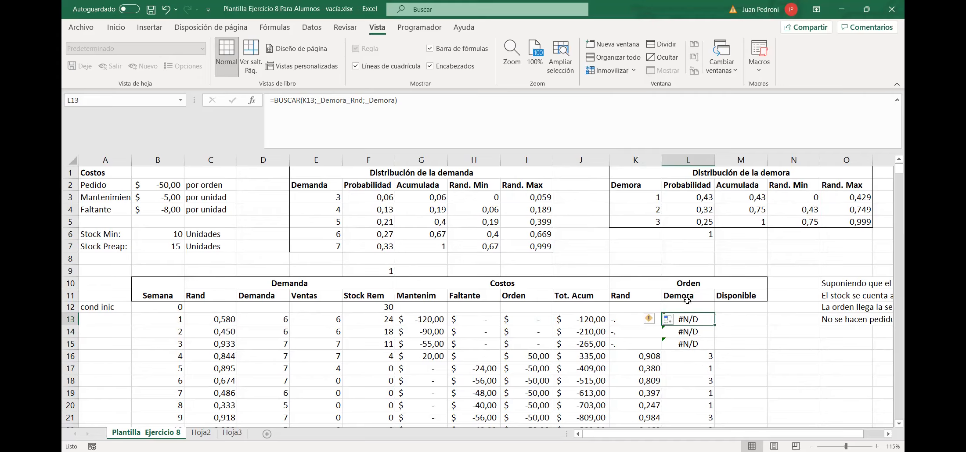
left_click(654, 360)
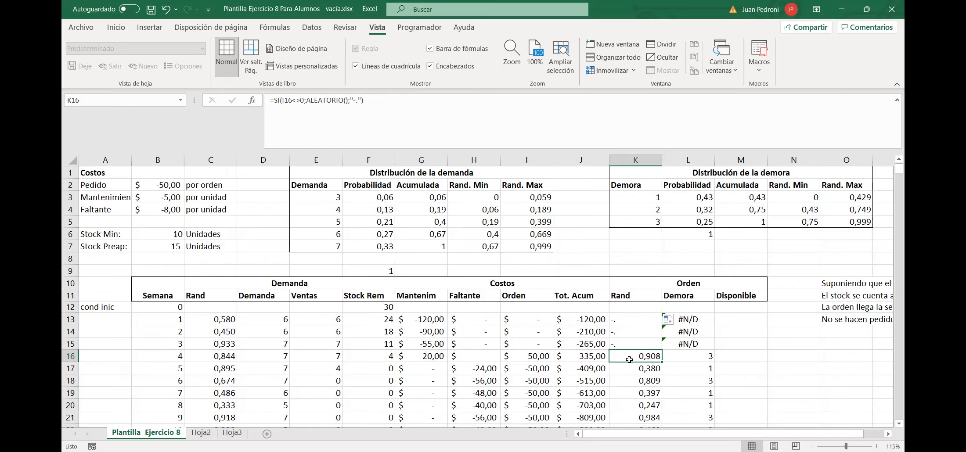
left_click(699, 321)
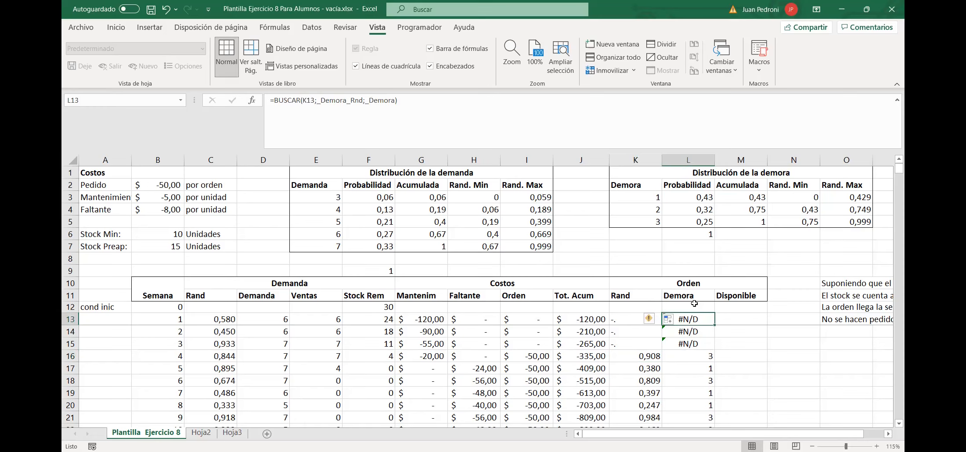
left_click(274, 99)
left_click_drag(273, 100, 426, 108)
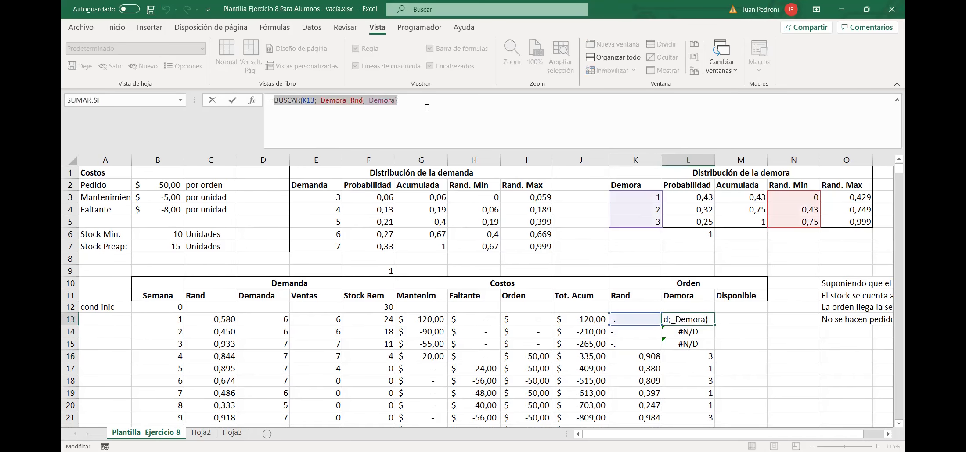
key("BackSpace")
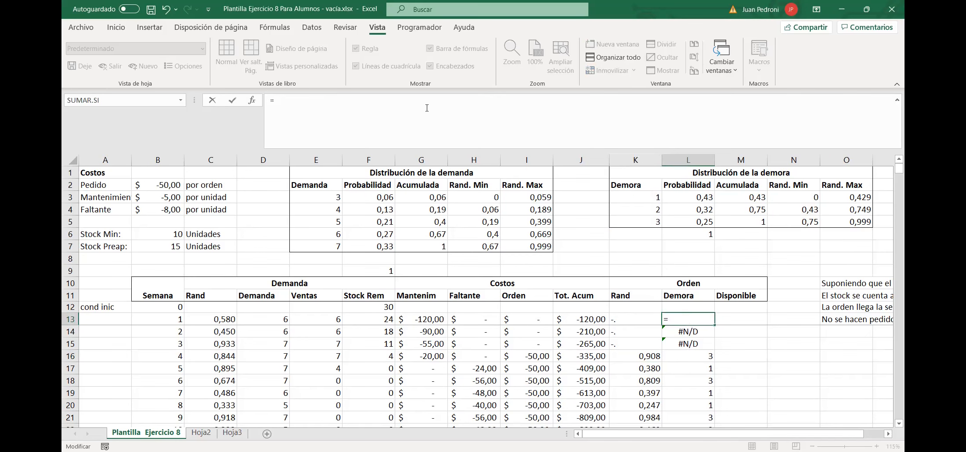
type("si(")
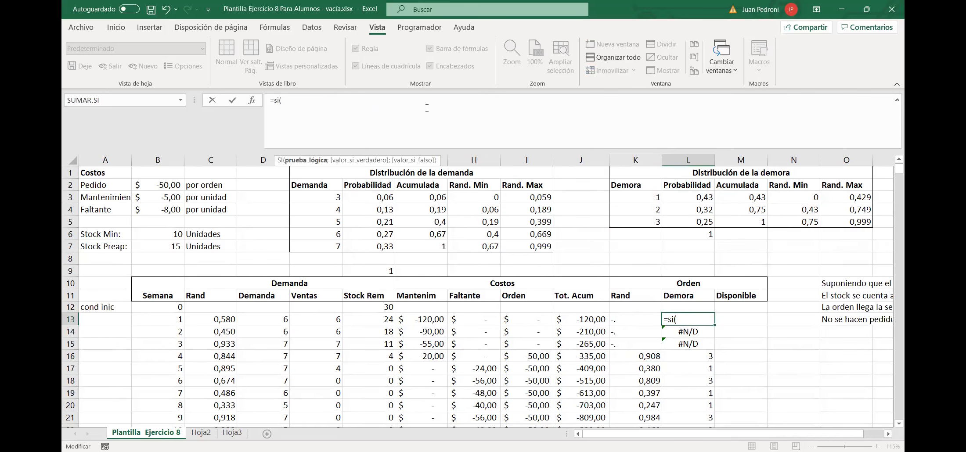
type("ESNUMERO(")
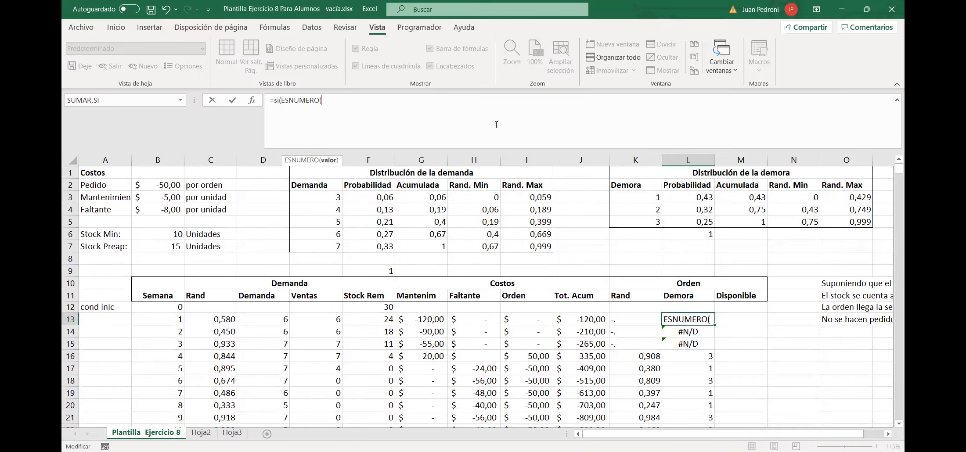
left_click(645, 321)
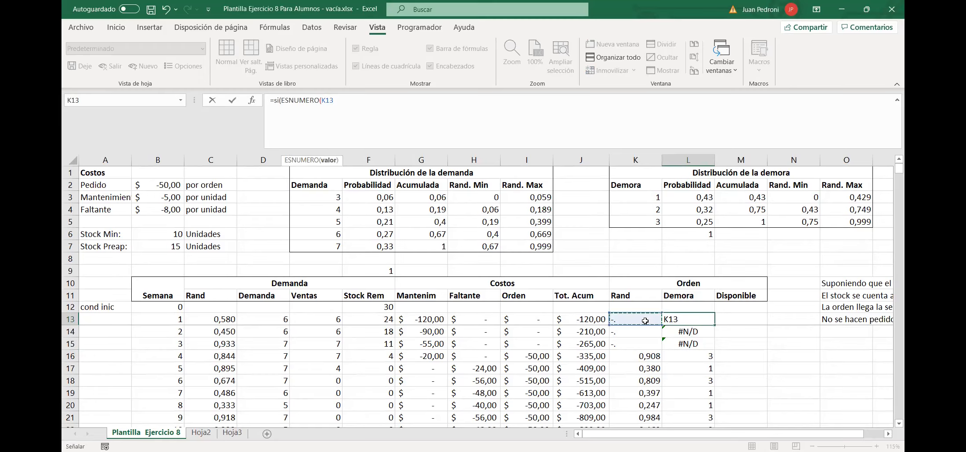
type(")")
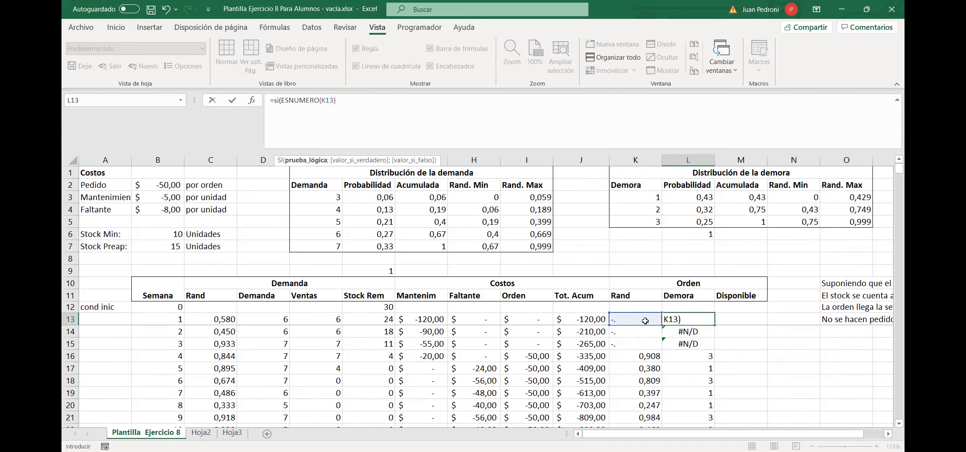
Complete L13's formula with BUSCAR(K13;_Demora_Rnd;_Demora) if true and "-." if false, and fill it down the Demora column.
type(";BUSCAR(K13;_Demora_Rnd;_Demora")
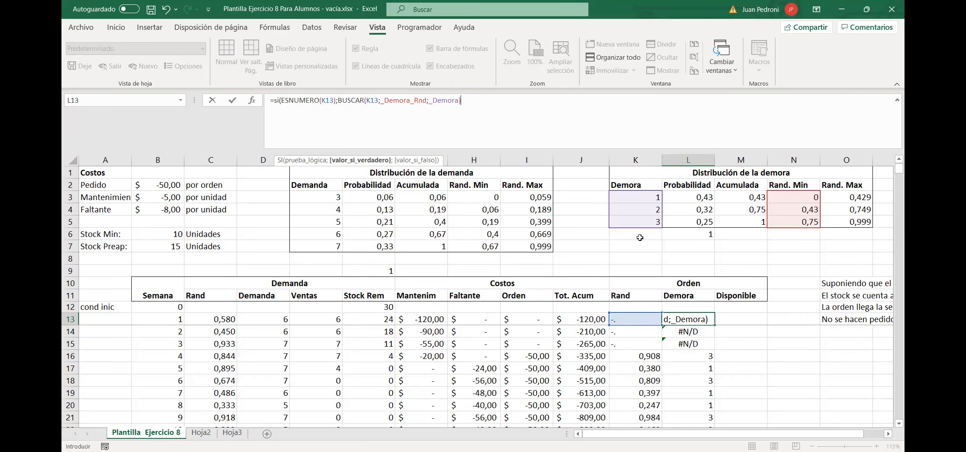
type(";")
key("alt+Return")
type("\"-")
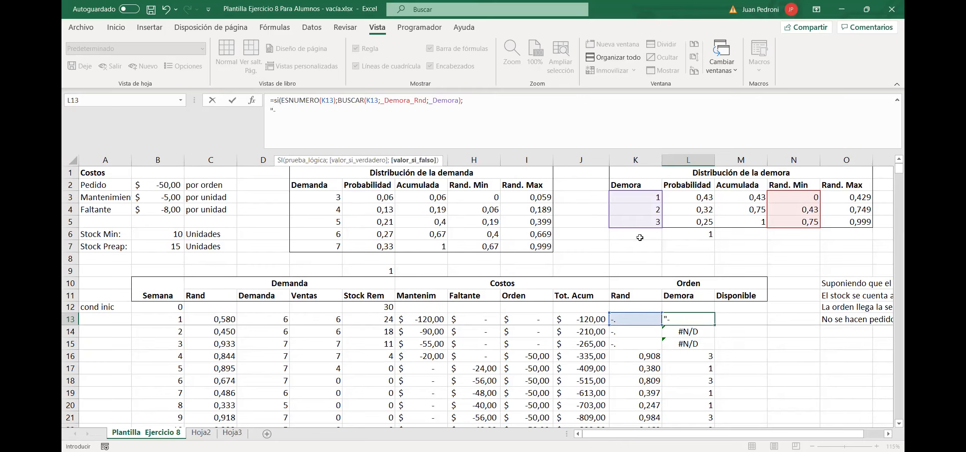
type(".\")")
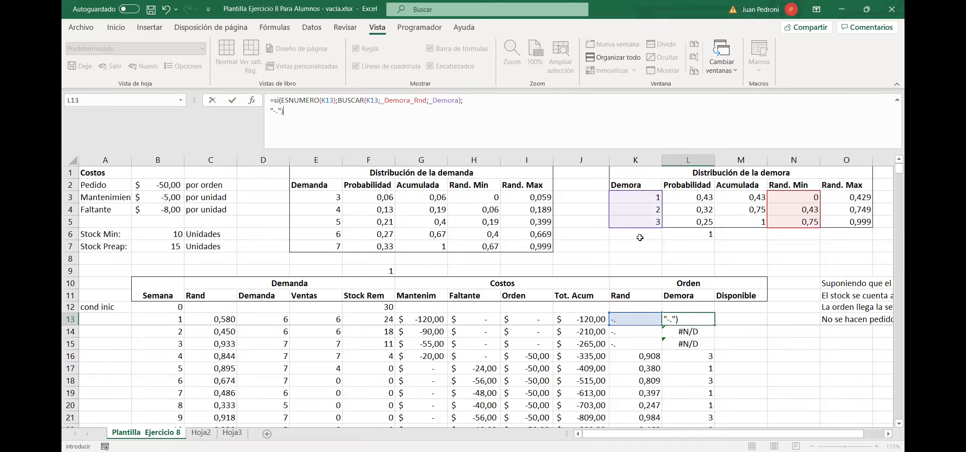
key("ctrl+Return")
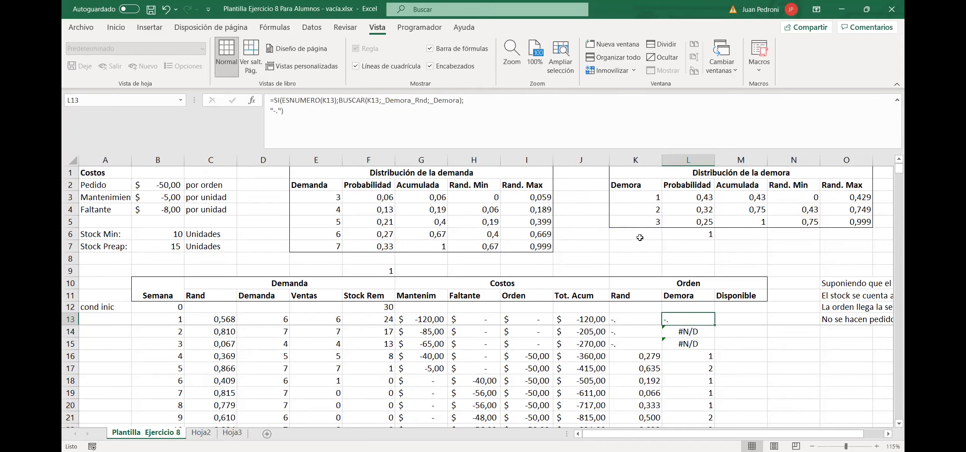
double_click(712, 325)
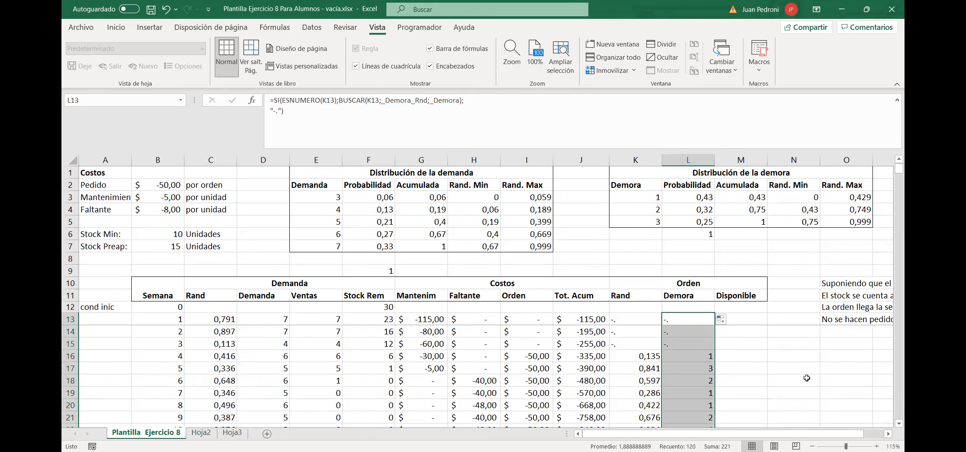
Examine the Rand and Demora formulas of the Orden block in rows 13 to 17.
left_click(691, 359)
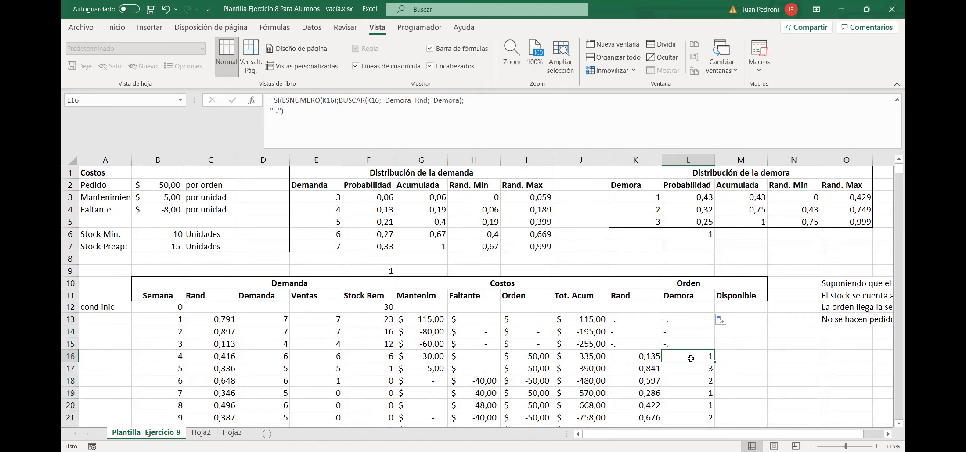
left_click(638, 356)
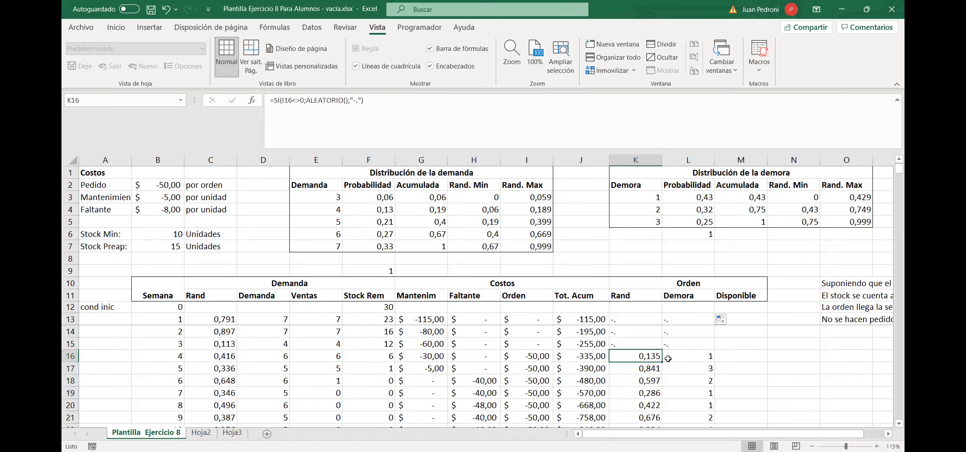
left_click(669, 357)
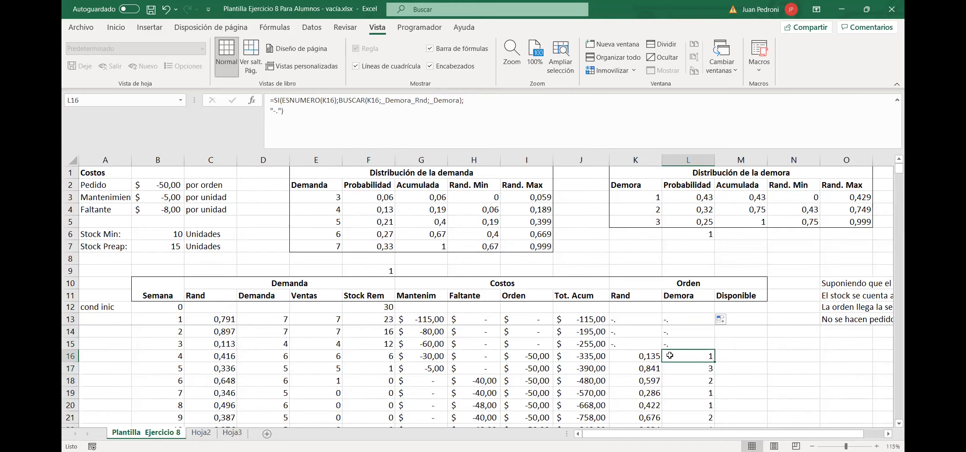
left_click(646, 356)
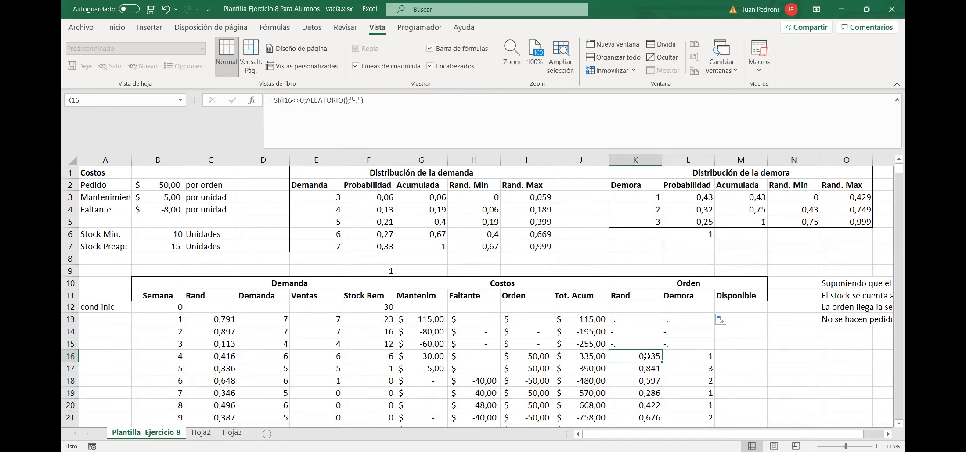
left_click(776, 16)
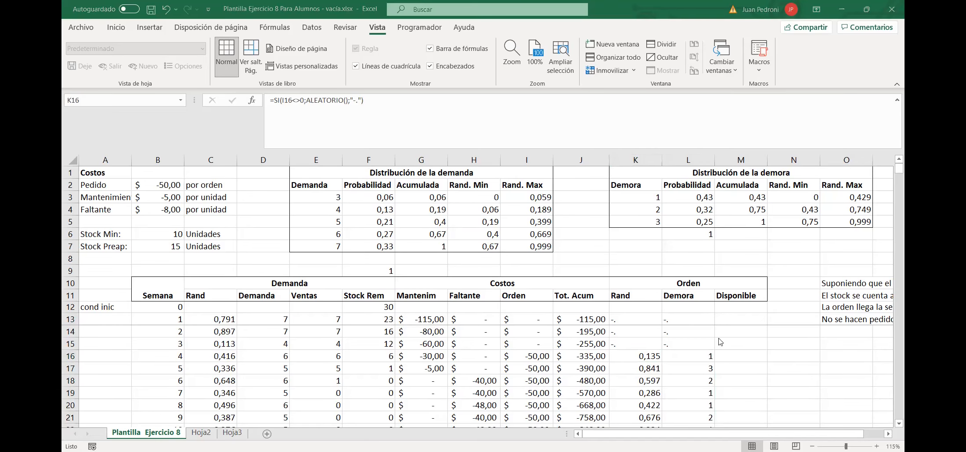
left_click(699, 356)
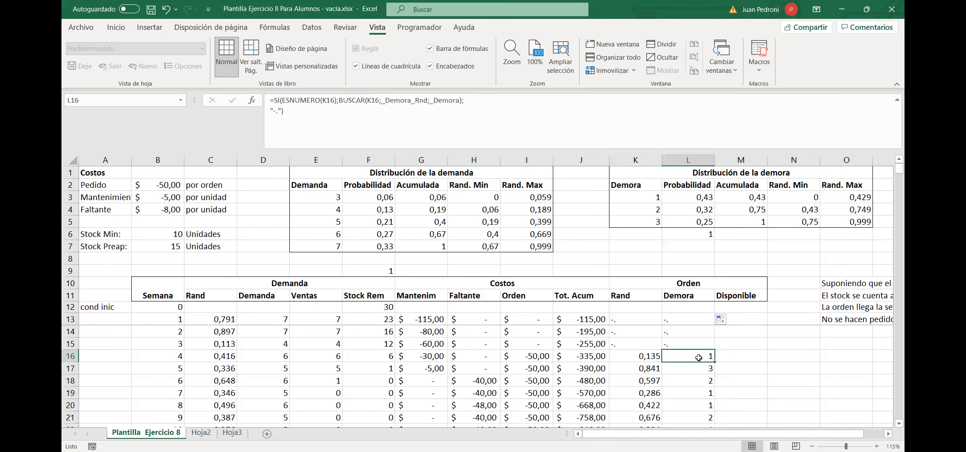
left_click(685, 310)
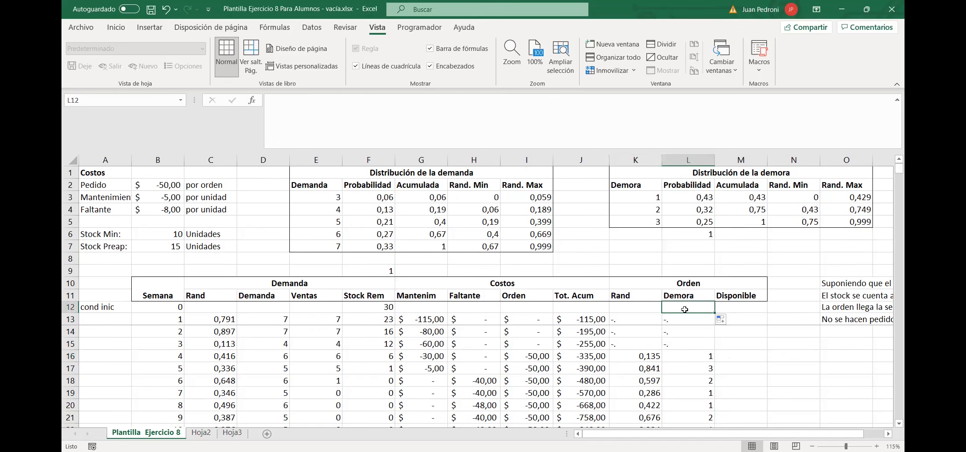
left_click(688, 362)
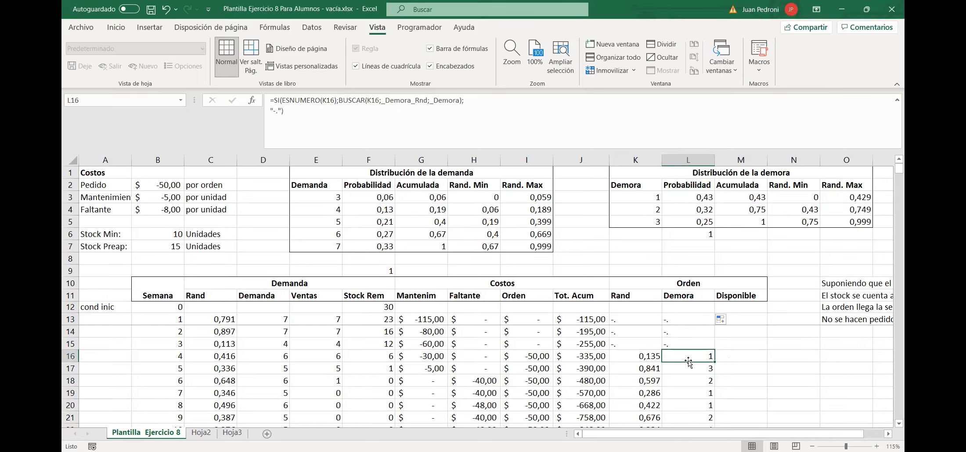
key("Down")
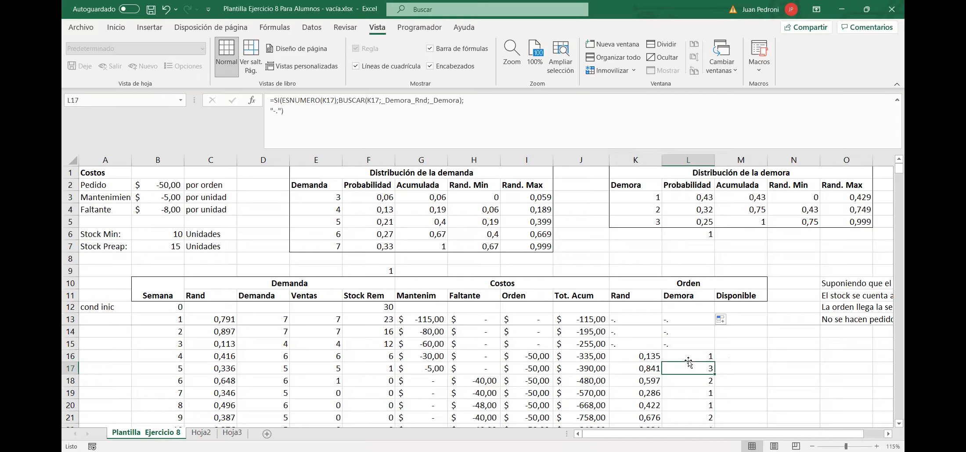
key("Left")
key("Up")
key("Up")
key("Up")
key("Up")
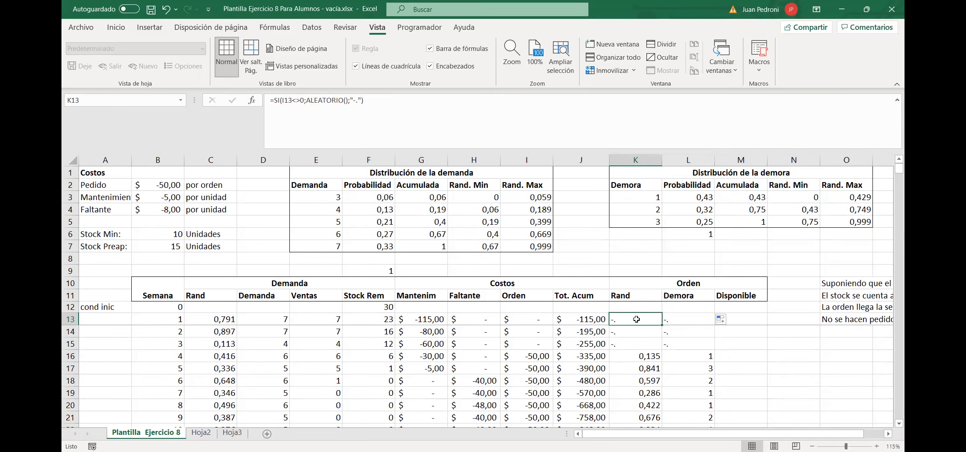
left_click(683, 309)
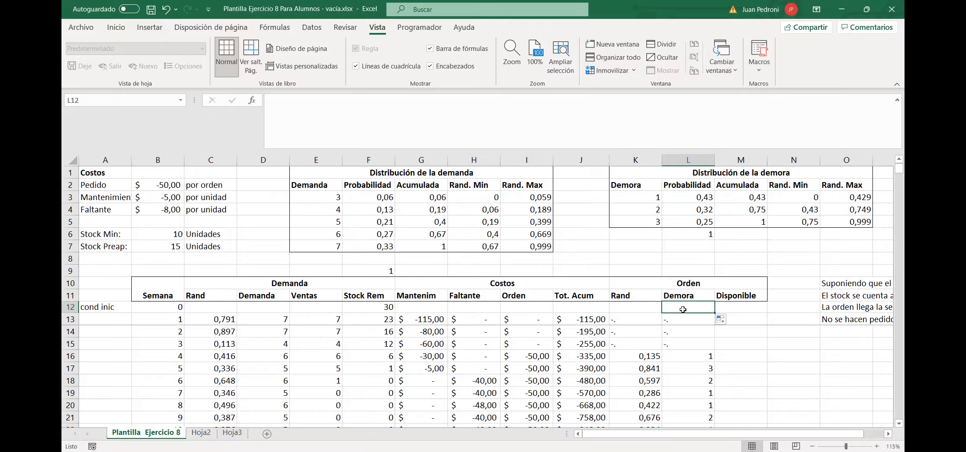
key("Down")
key("Left")
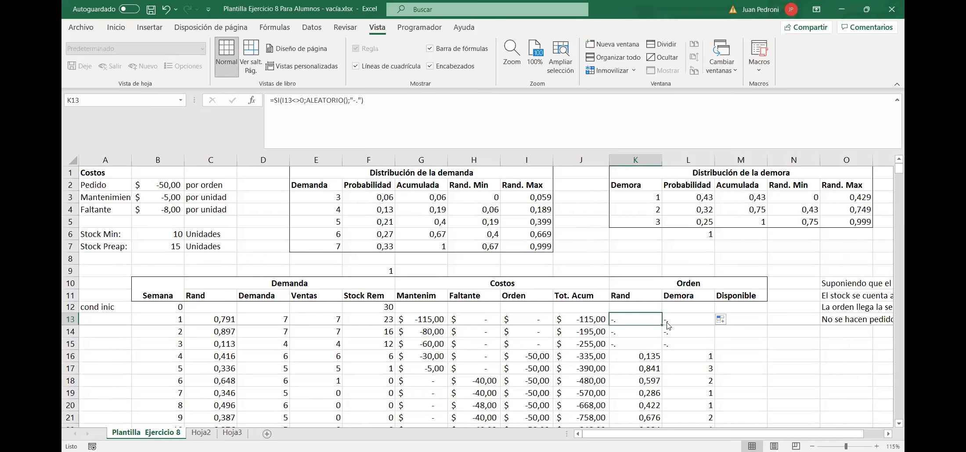
Remove the "-." value-if-false from L13's SI formula, leaving that argument empty, and fill it down the Demora column.
left_click(688, 321)
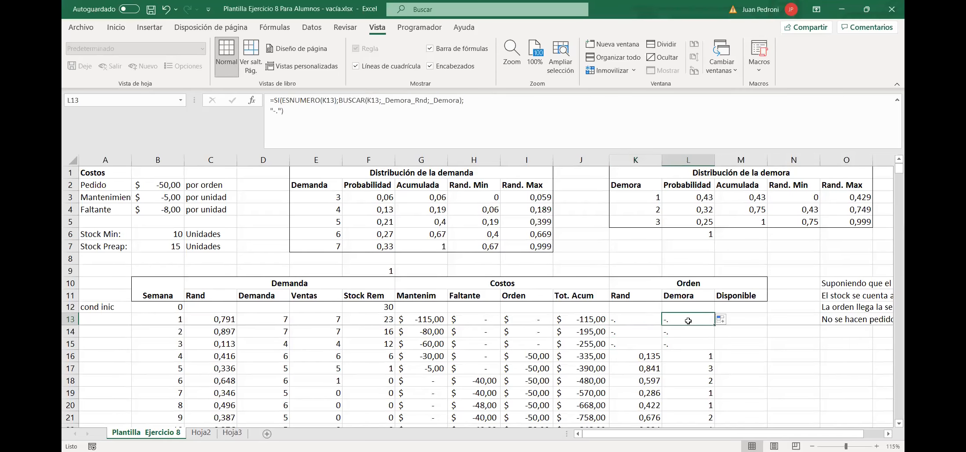
left_click(281, 111)
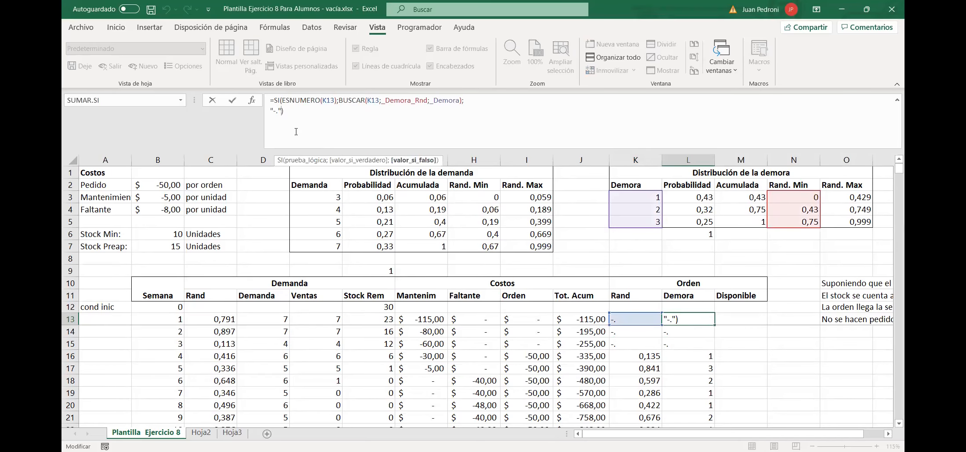
key("BackSpace")
key("BackSpace")
key("BackSpace")
key("BackSpace")
key("ctrl+Return")
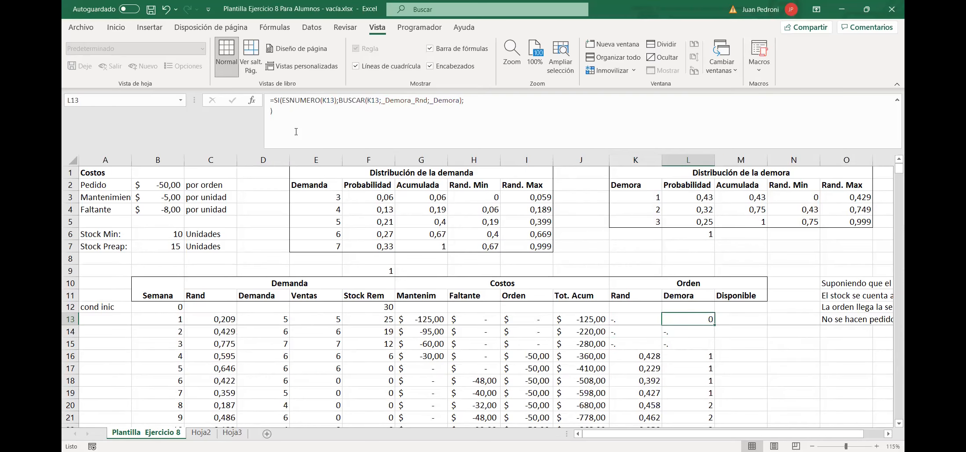
double_click(713, 325)
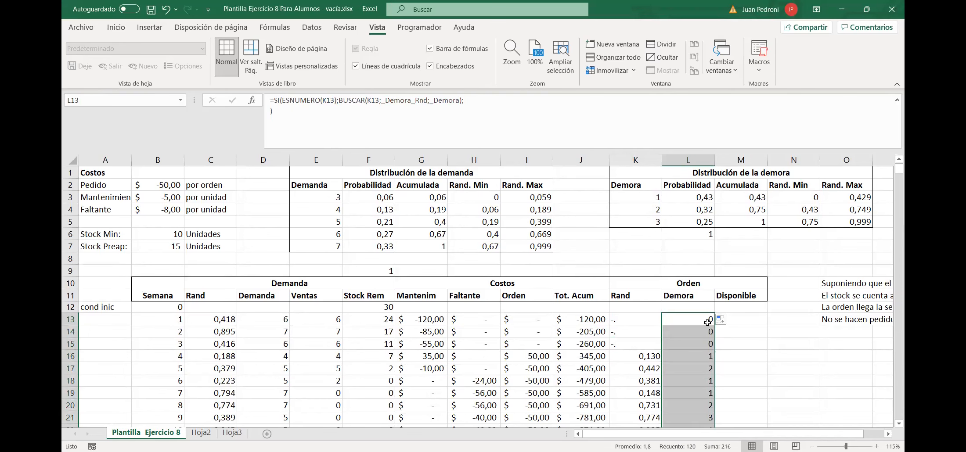
left_click(708, 321)
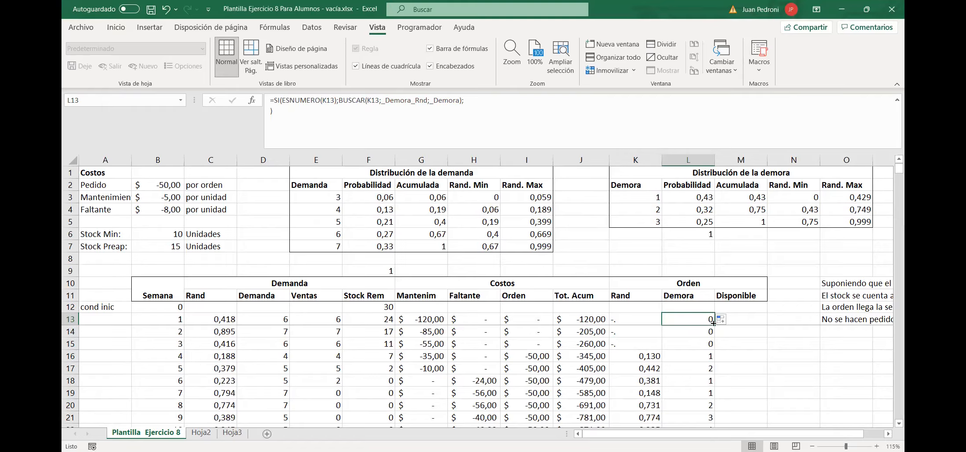
left_click(744, 322)
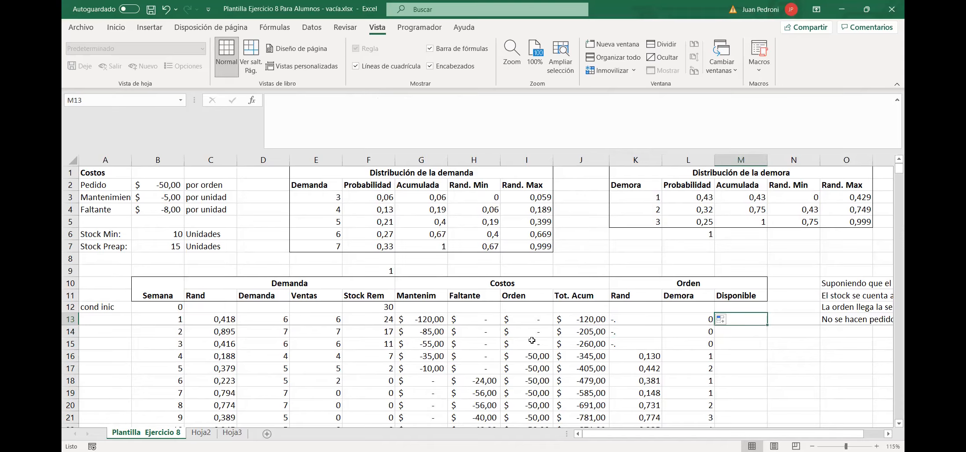
Copy K13's existing SI expression and replace it with the beginning of a new SI formula that tests L12<>0.
left_click(632, 318)
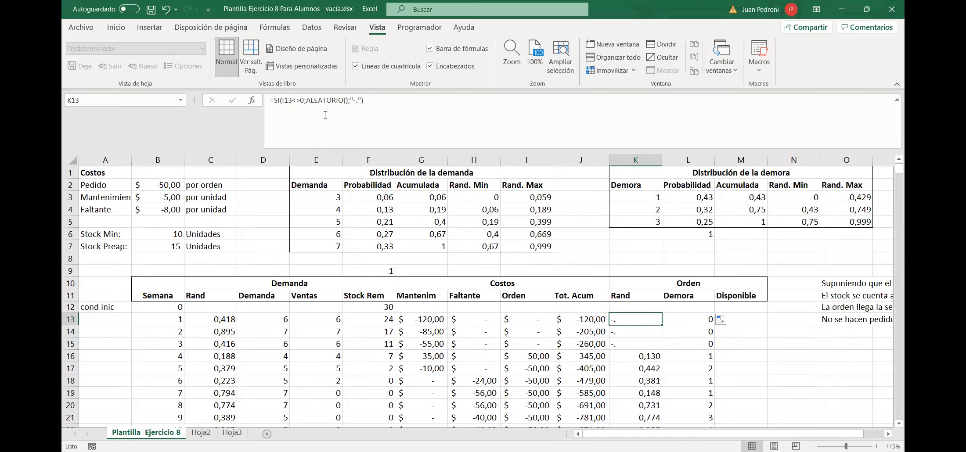
left_click_drag(366, 126, 274, 101)
key("ctrl+c")
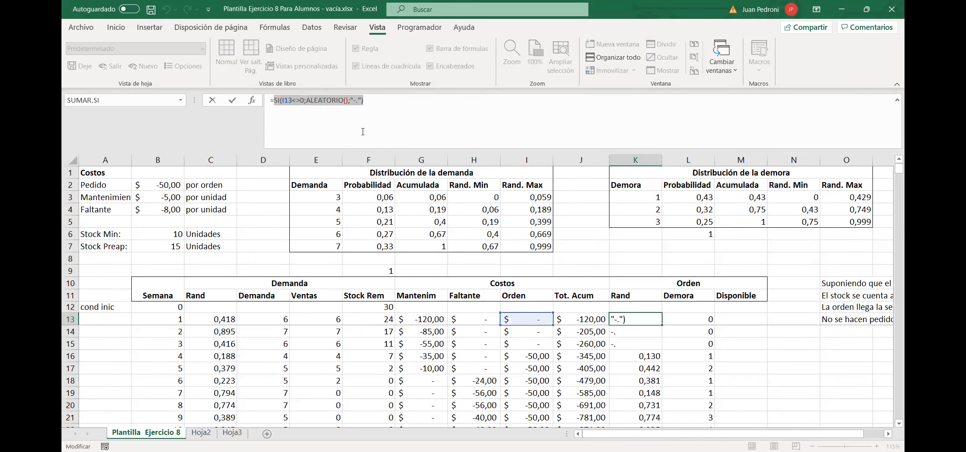
key("BackSpace")
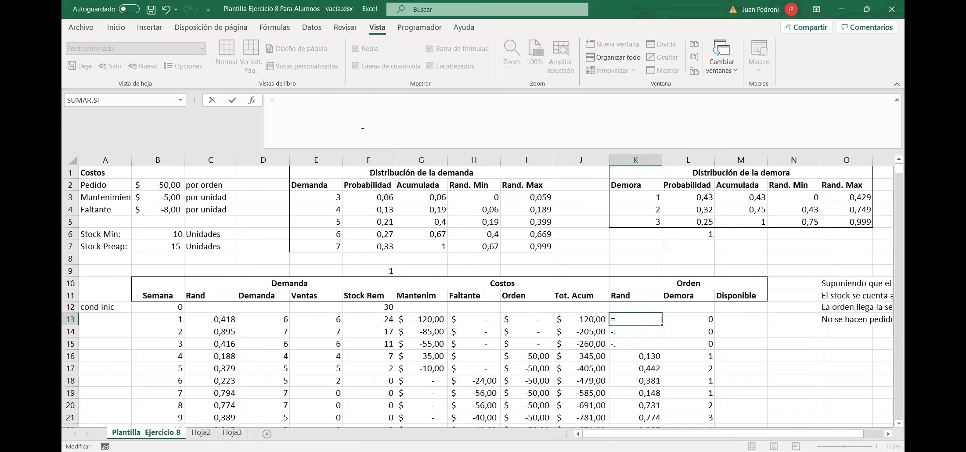
type("si(")
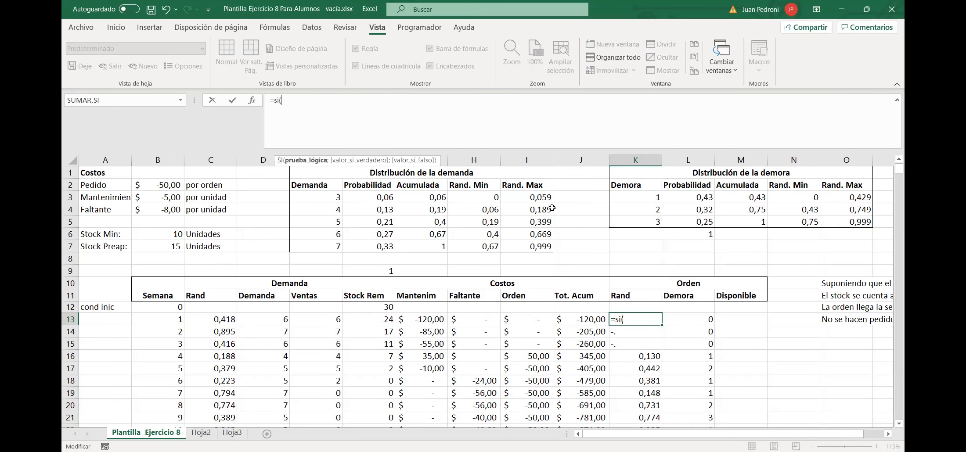
left_click(683, 308)
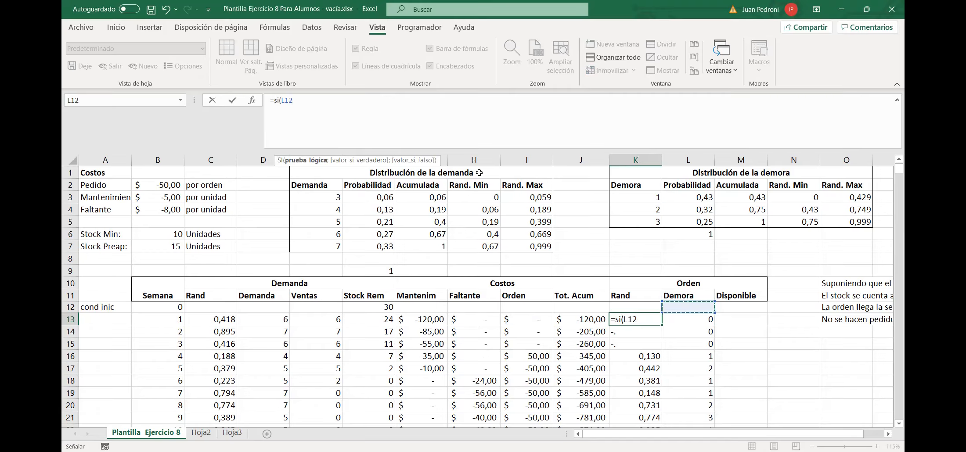
type("<>0")
type(";")
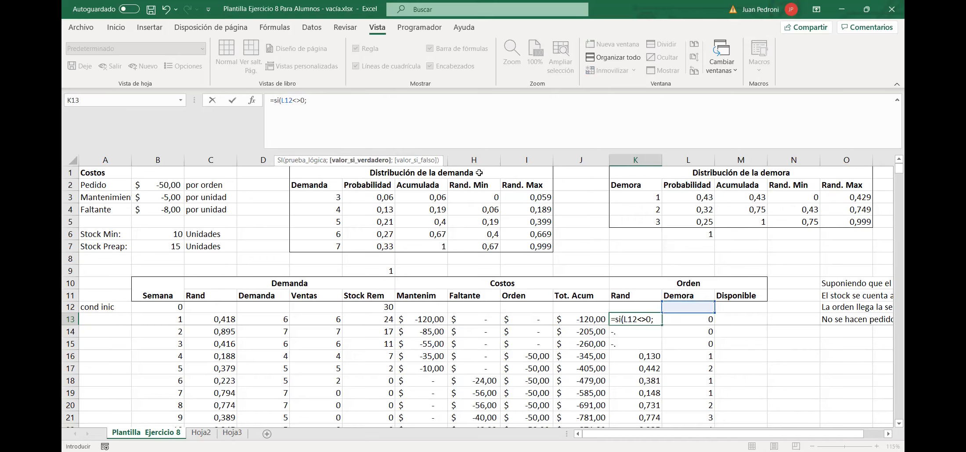
Complete K13's formula with "-x" if true and the copied SI expression on a new line if false, and fill it down the Rand column.
type("\"-x\";")
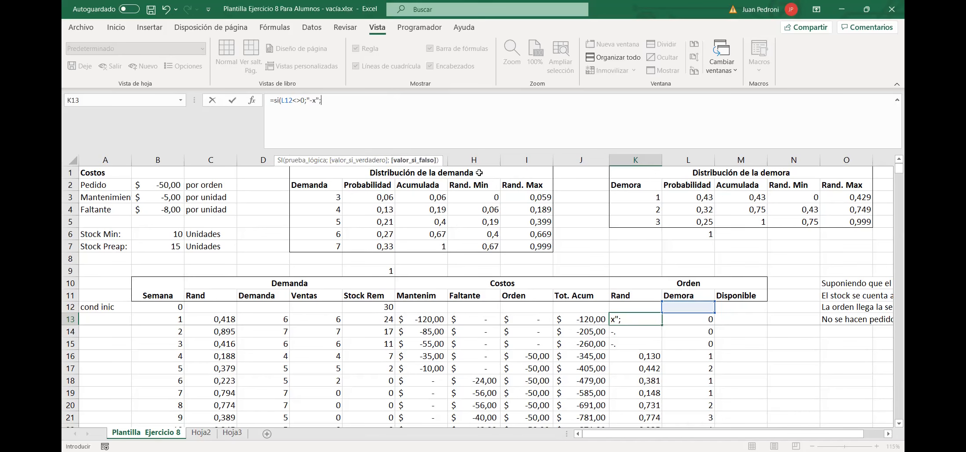
key("alt+Return")
key("ctrl+v")
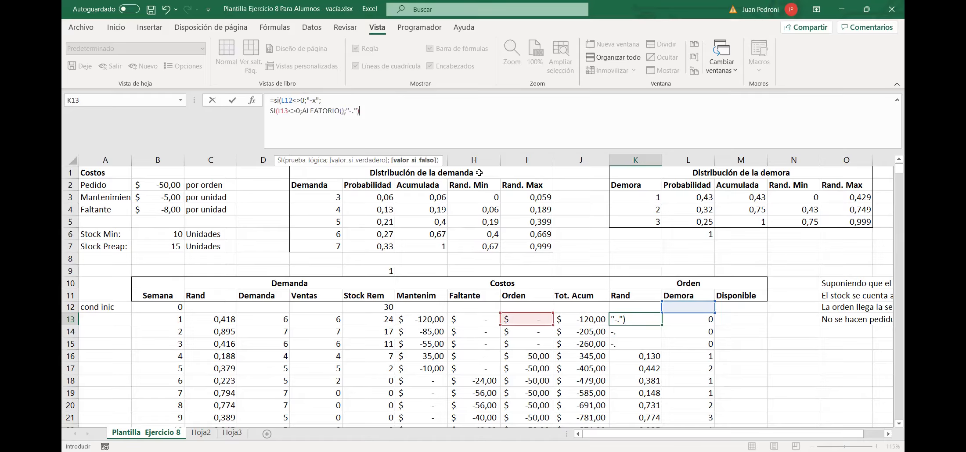
type(")")
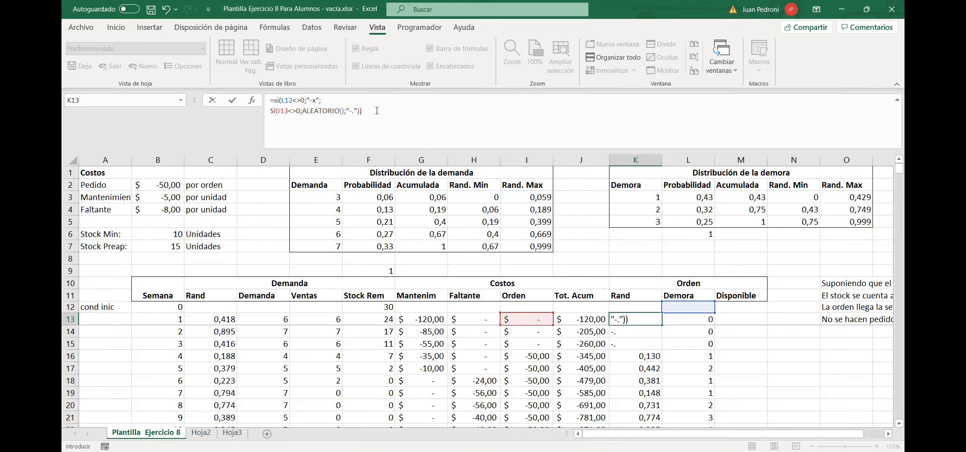
key("Return")
left_click(632, 319)
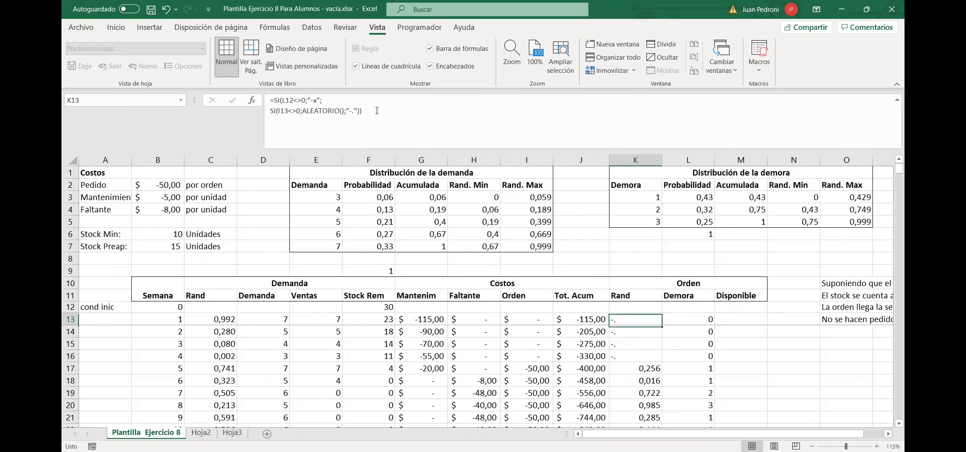
double_click(662, 325)
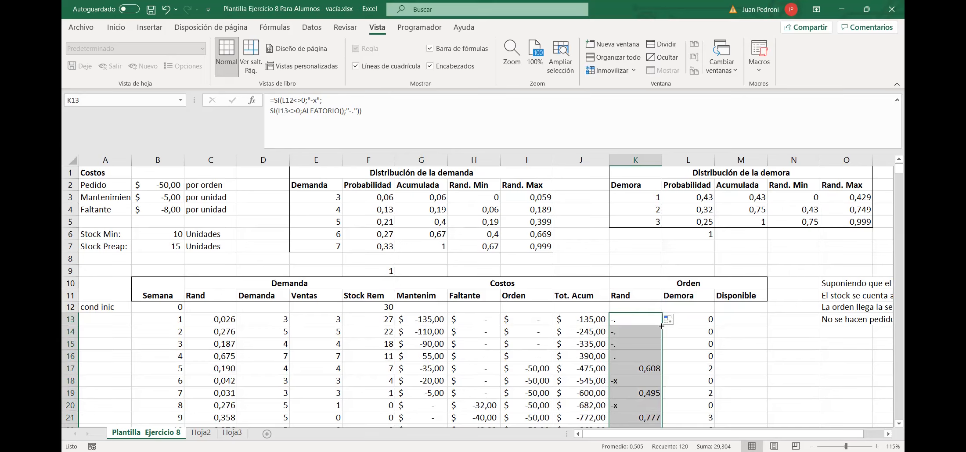
Examine the order cost, Rand and Demora formulas in rows 17 and 18 to compare consecutive weeks.
left_click(643, 355)
left_click(640, 370)
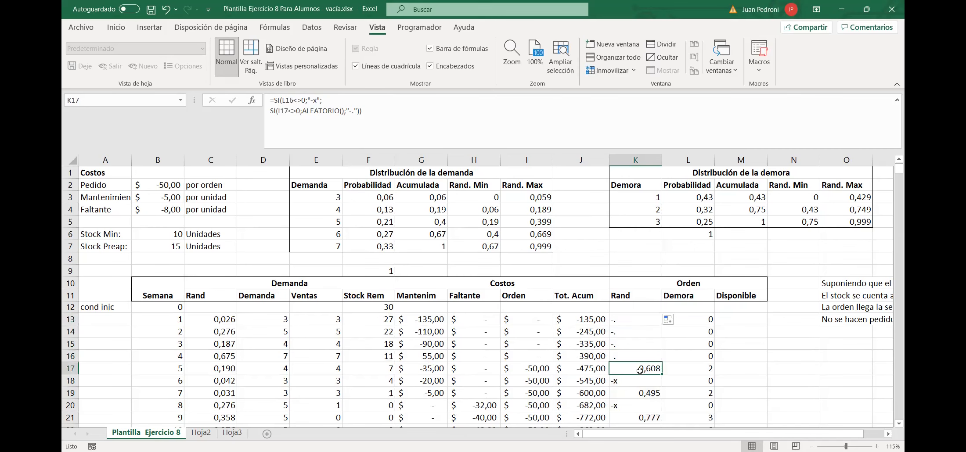
key("Left")
key("Left")
key("Right")
key("Right")
key("Right")
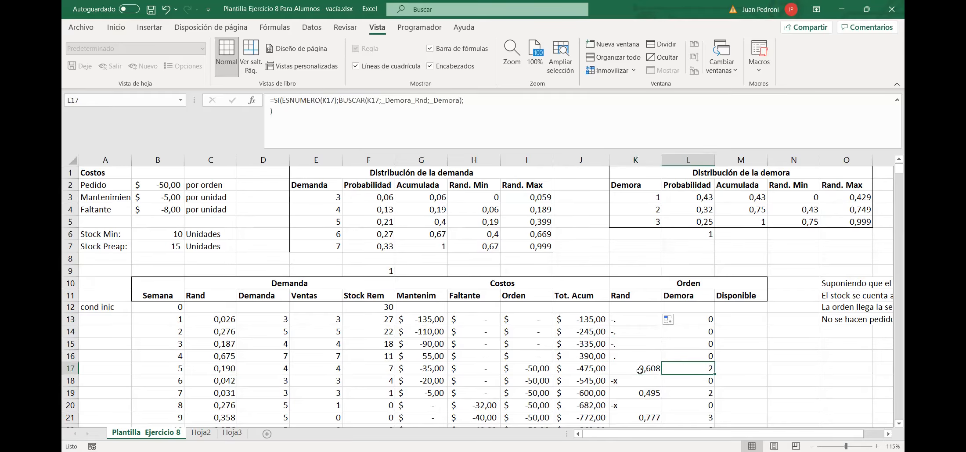
key("Left")
key("Left")
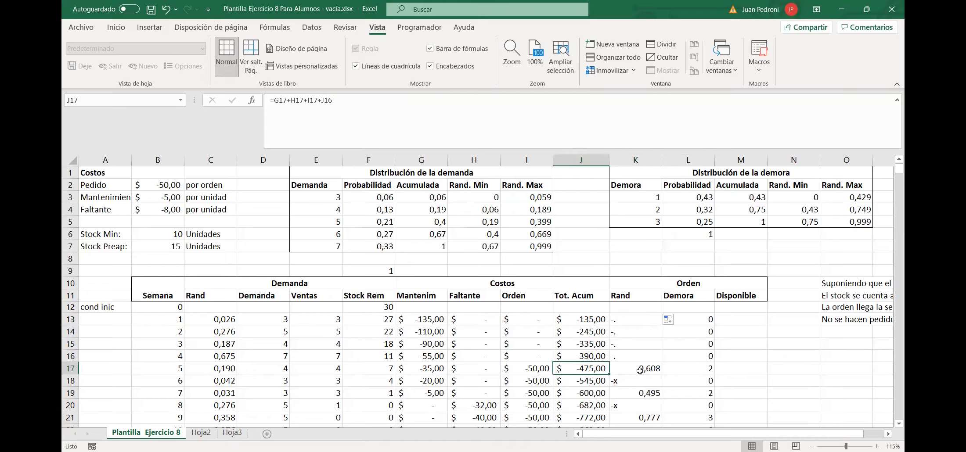
key("Left")
key("Down")
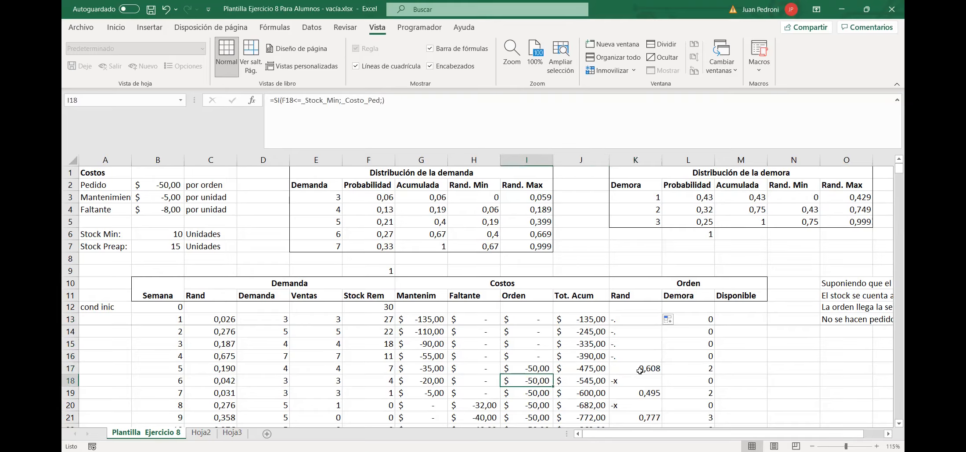
key("Left")
key("Right")
key("Up")
key("Down")
key("Up")
key("Down")
key("Right")
key("Right")
key("Up")
key("Down")
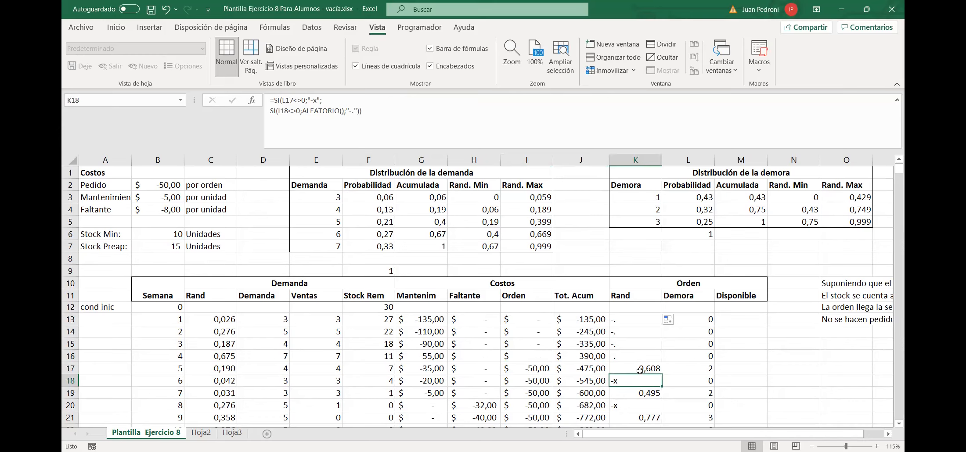
key("Right")
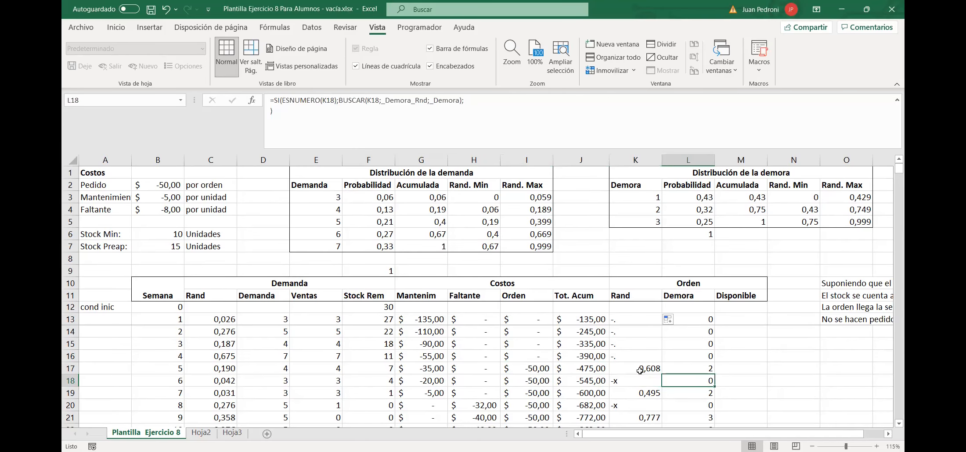
key("Up")
key("Down")
key("Up")
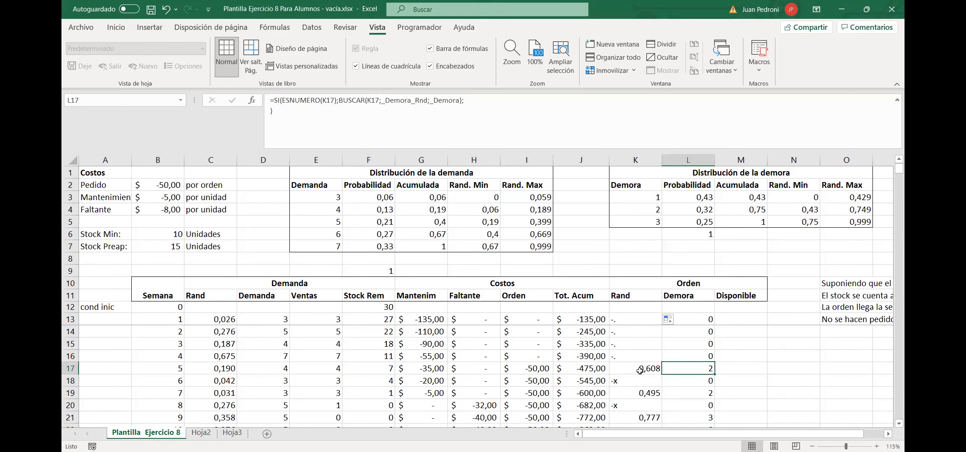
Examine the full simulation rows of weeks 5 and 6, from the demand columns through the order delay.
key("Left")
key("Left")
key("Left")
key("Left")
key("Left")
key("Left")
key("Left")
key("Left")
key("Left")
key("Left")
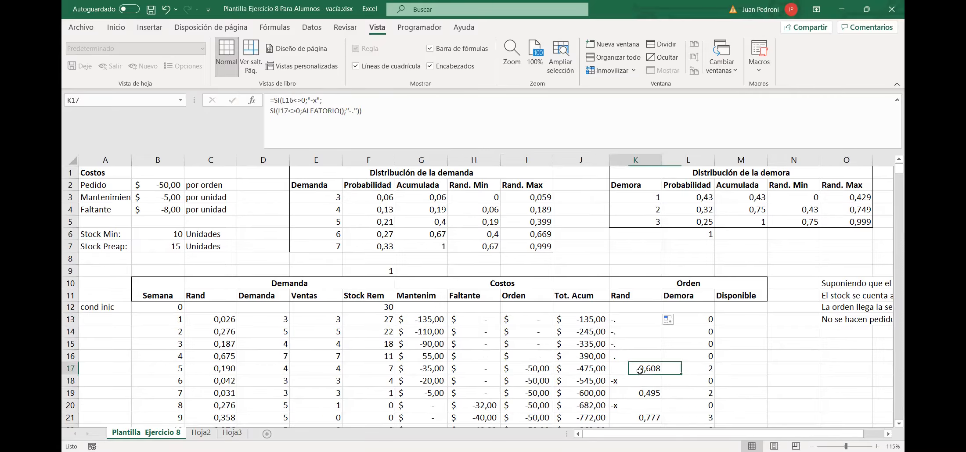
key("Right")
key("Right")
key("Right")
key("Right")
key("Right")
key("Right")
key("Right")
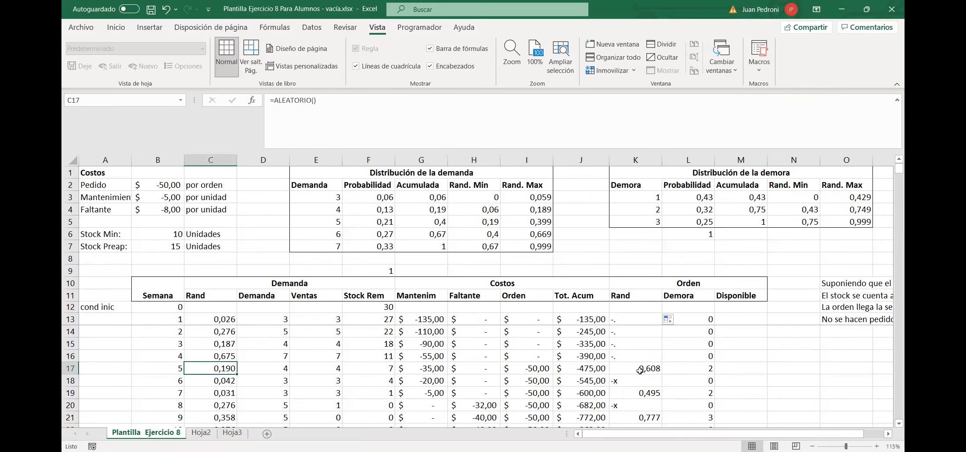
key("Right")
key("Right")
key("Right")
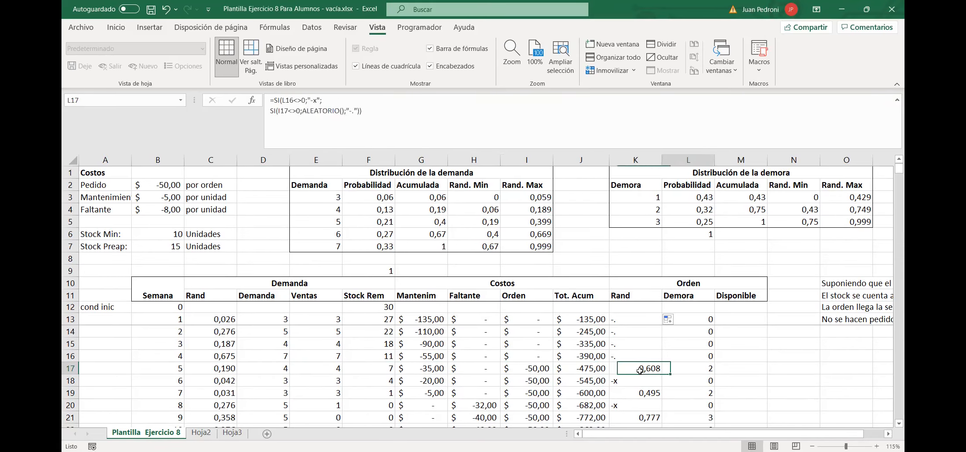
key("Left")
key("Left")
key("Left")
key("Left")
key("Left")
key("Left")
key("Left")
key("Left")
key("Left")
key("Left")
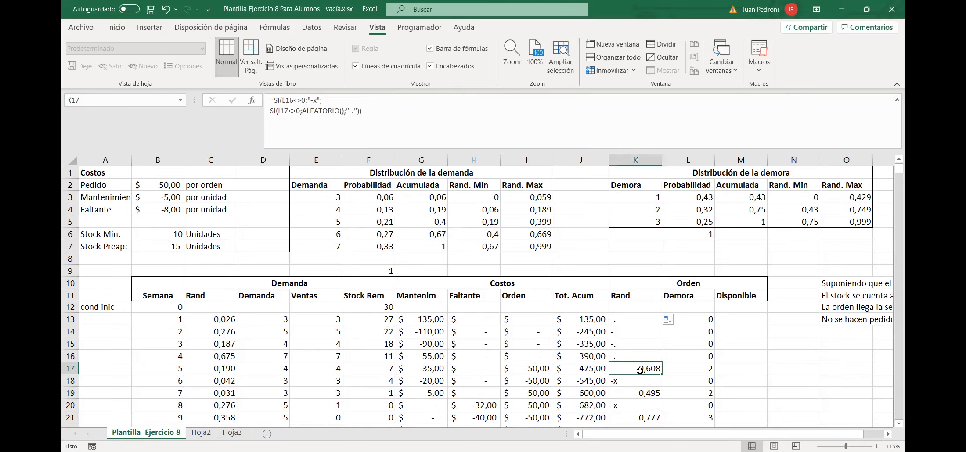
key("Down")
key("Right")
key("Right")
key("Right")
key("Right")
key("Right")
key("Right")
key("Right")
key("Right")
key("Right")
key("Right")
key("Right")
key("Right")
key("Right")
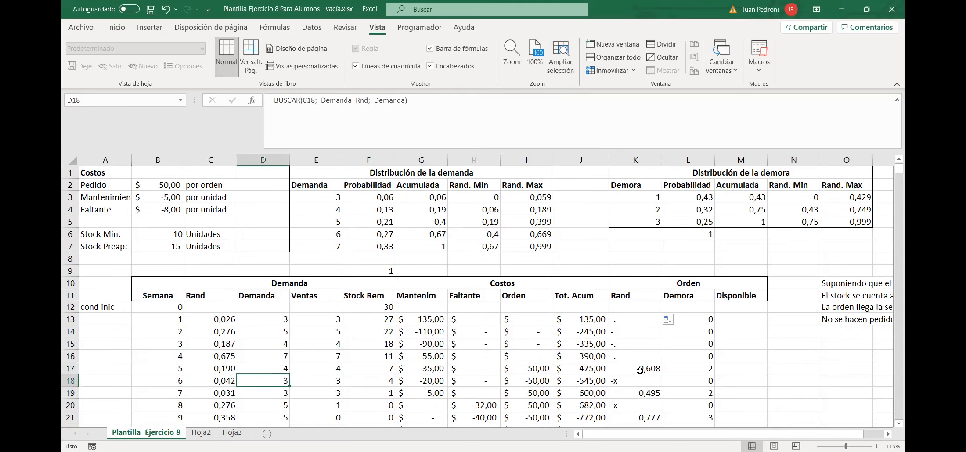
key("Left")
key("Left")
key("Left")
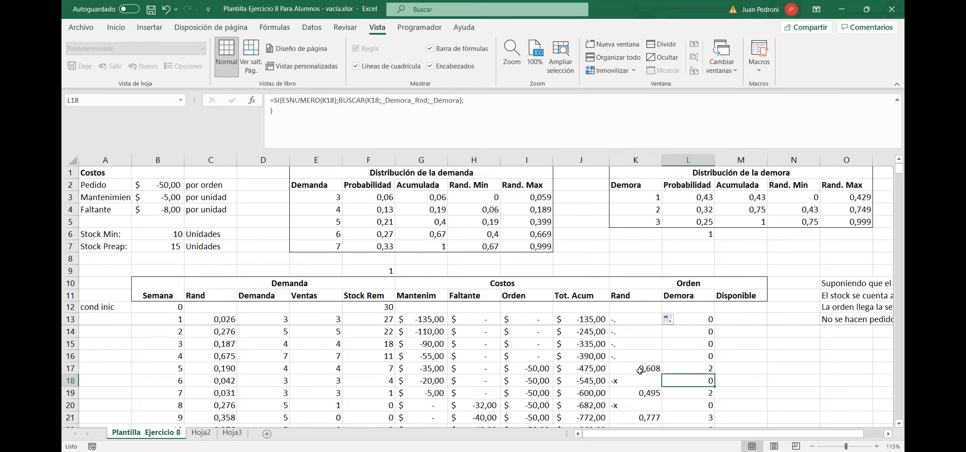
Join L13's existing SI expression onto one line, copy it and remove it from the formula, keeping only the equals sign.
key("Up")
key("Up")
key("Up")
key("Up")
key("Up")
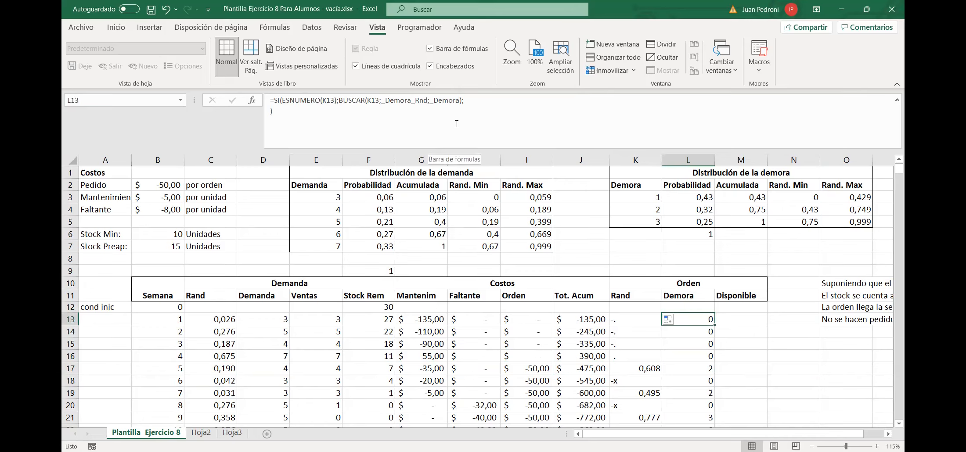
left_click(468, 100)
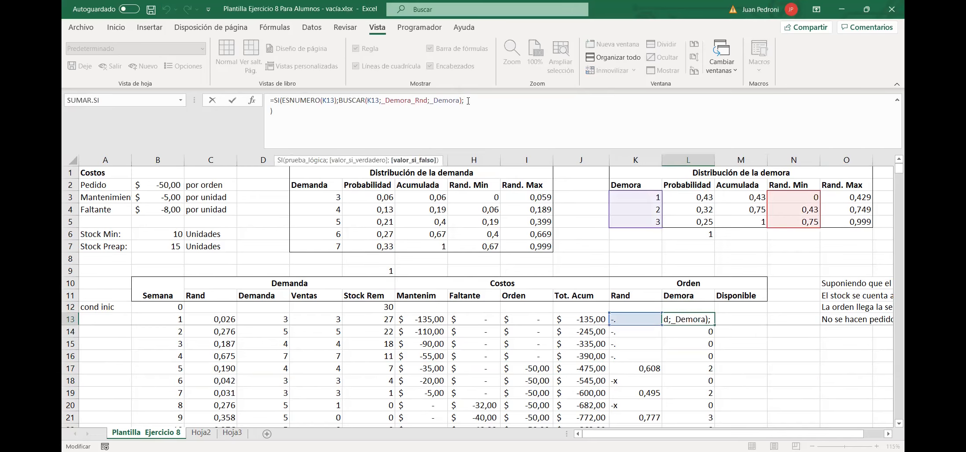
key("Delete")
left_click_drag(477, 100, 273, 99)
key("ctrl+c")
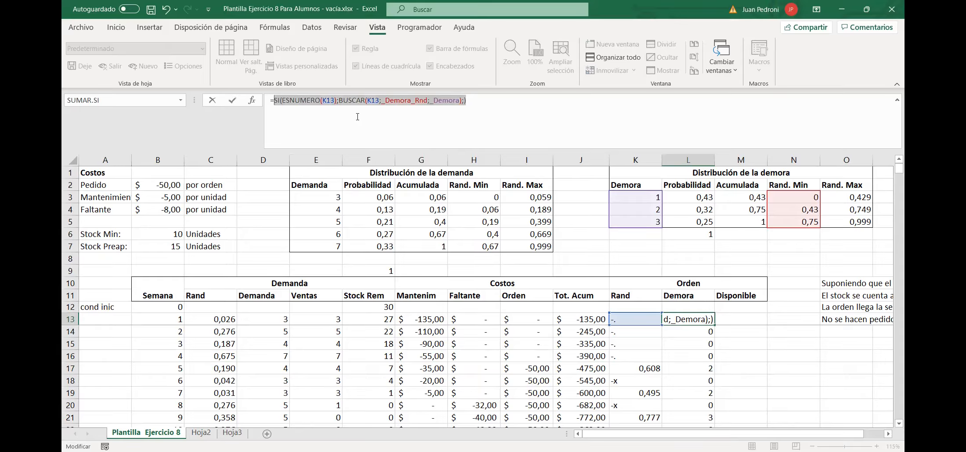
key("Delete")
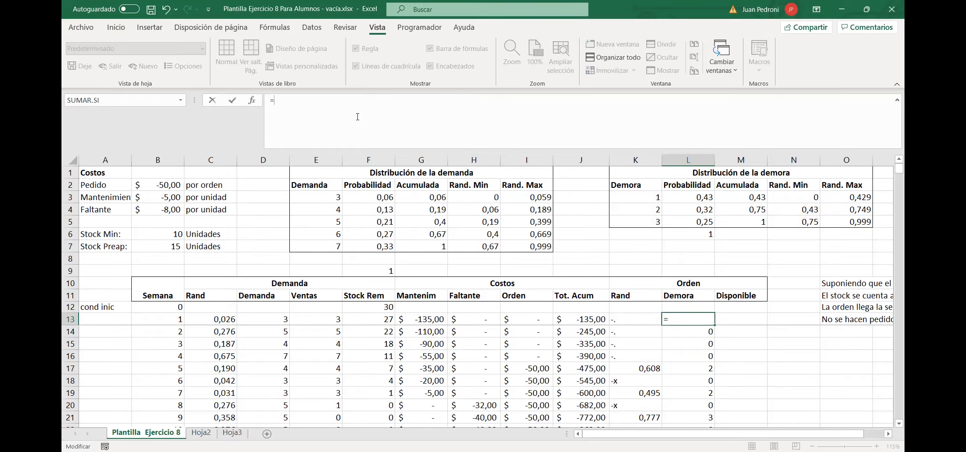
Begin a new SI formula in L13 that tests L12>0 and returns L12-1 if true.
type("si")
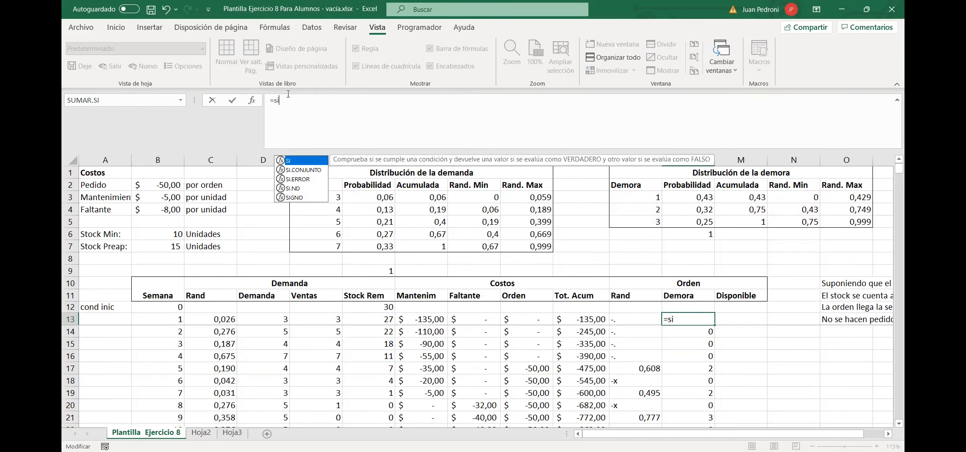
left_click(682, 307)
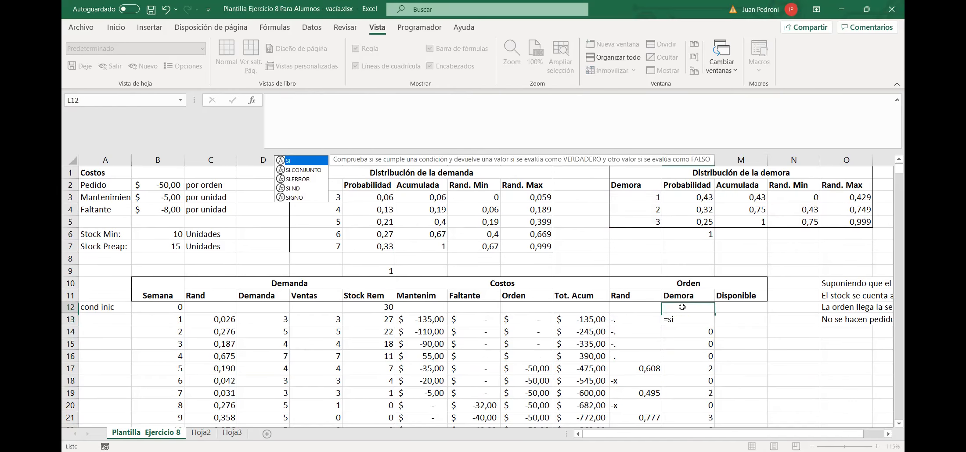
left_click(682, 318)
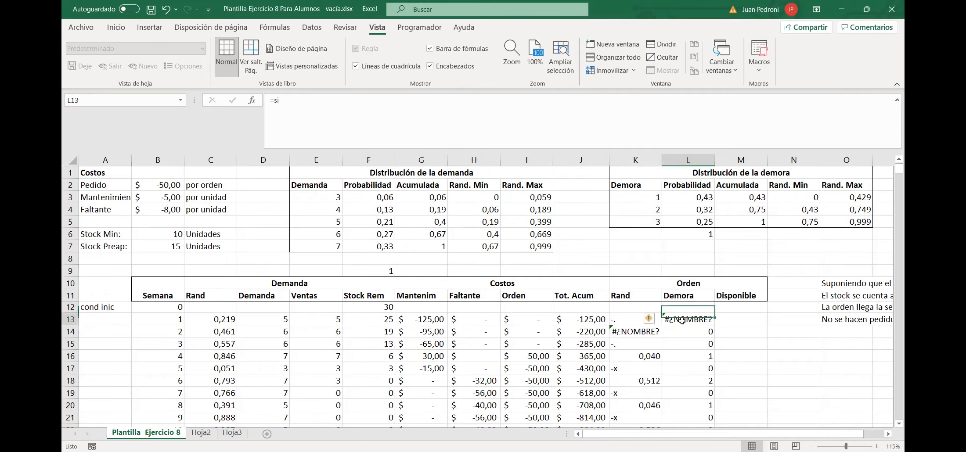
left_click(314, 104)
type("(")
left_click(696, 308)
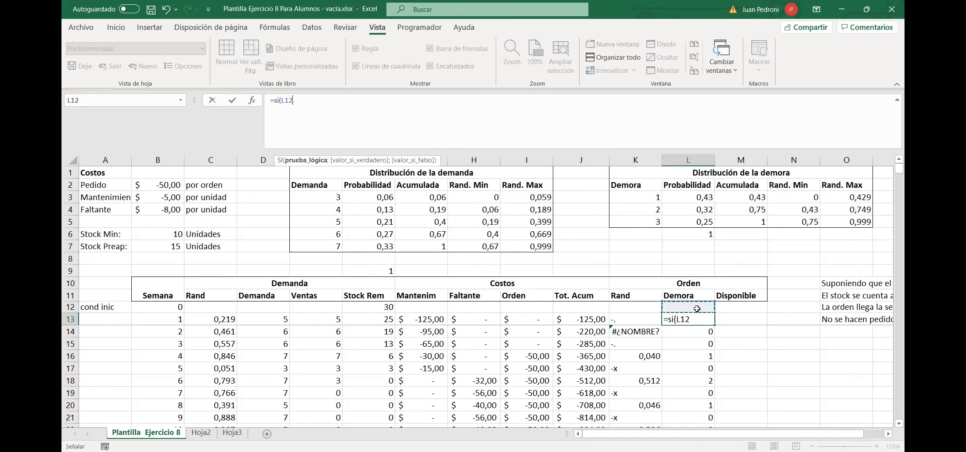
type(">0")
type(";")
left_click(673, 307)
type("-")
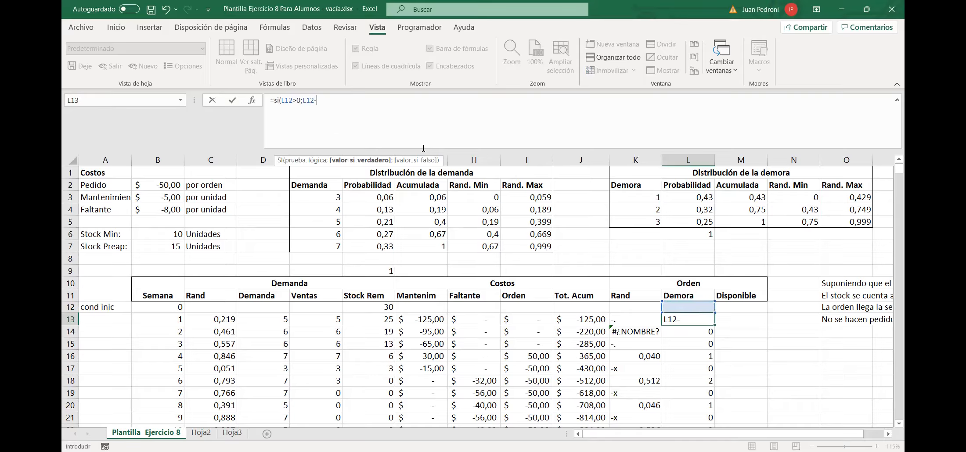
type("1;")
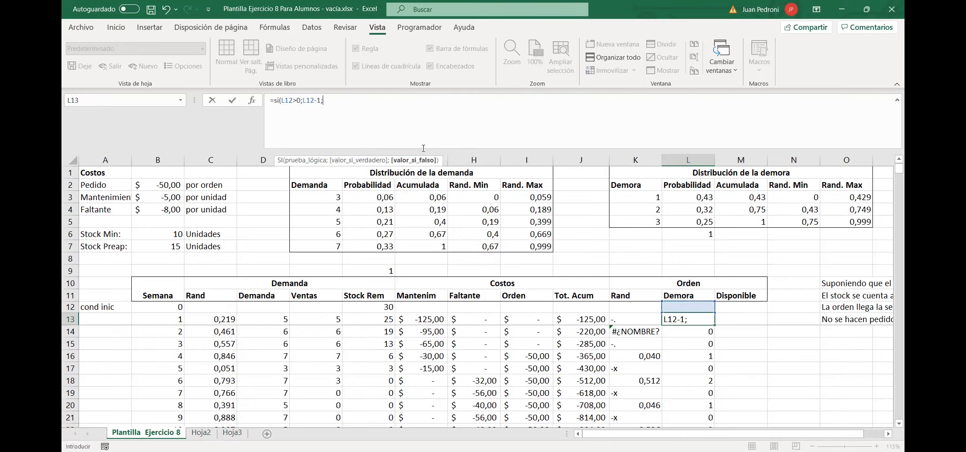
Complete L13's formula with the copied SI expression on a new line as the false value, and fill it down the Demora column.
key("ctrl+v")
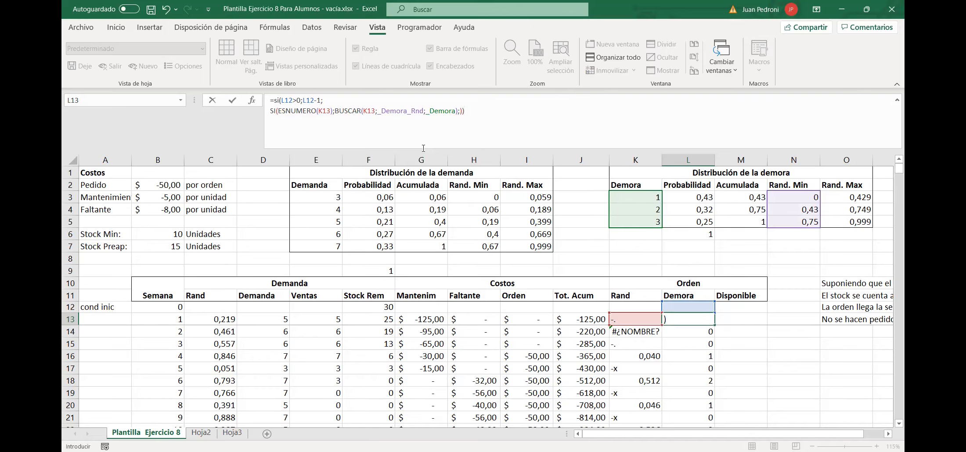
key("Return")
left_click(687, 322)
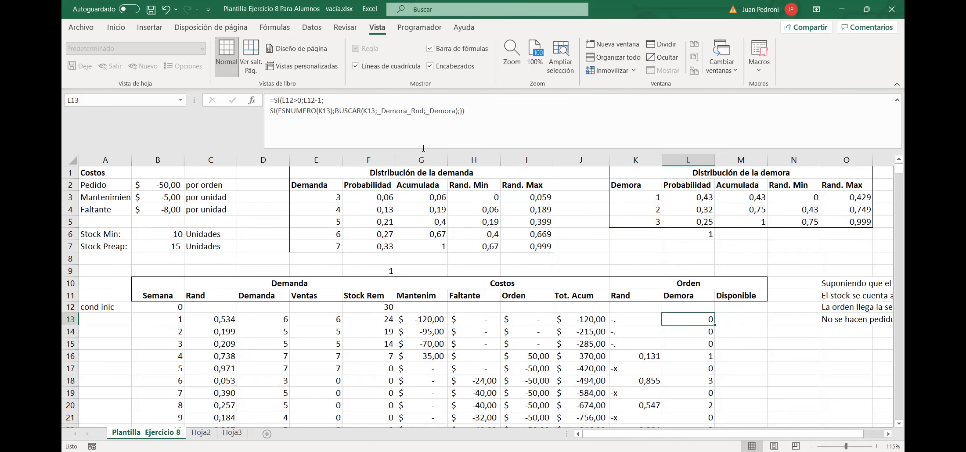
double_click(714, 324)
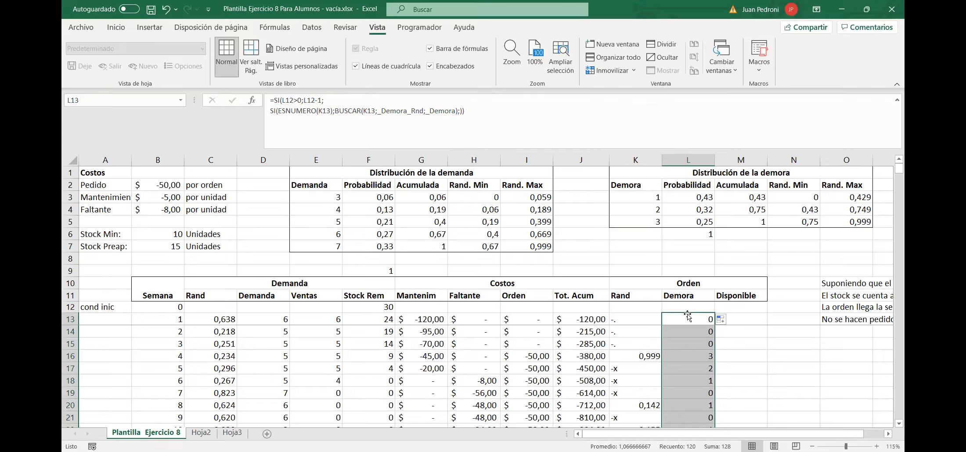
Examine the week 4 row, checking its remaining stock, order cost, Rand and Demora formulas.
key("Left")
key("Left")
key("Left")
key("Left")
key("Left")
key("Left")
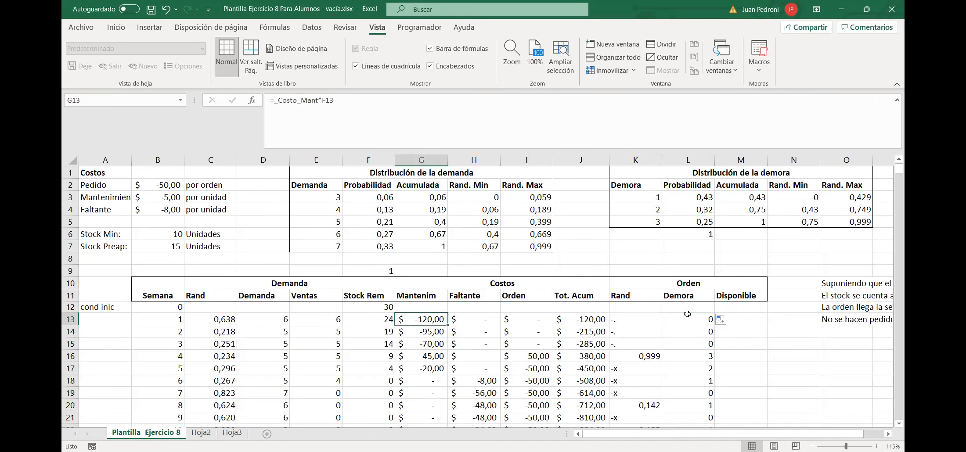
key("Down")
key("Down")
key("Down")
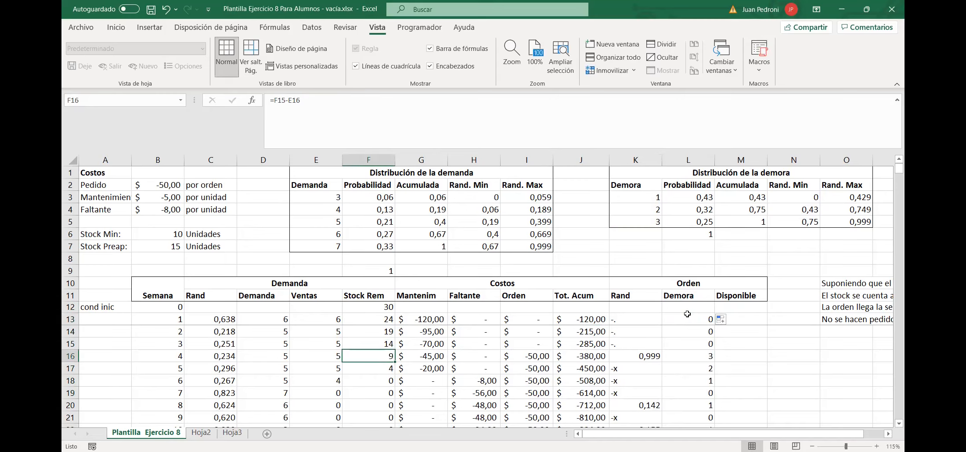
key("Left")
key("Left")
key("Left")
key("Left")
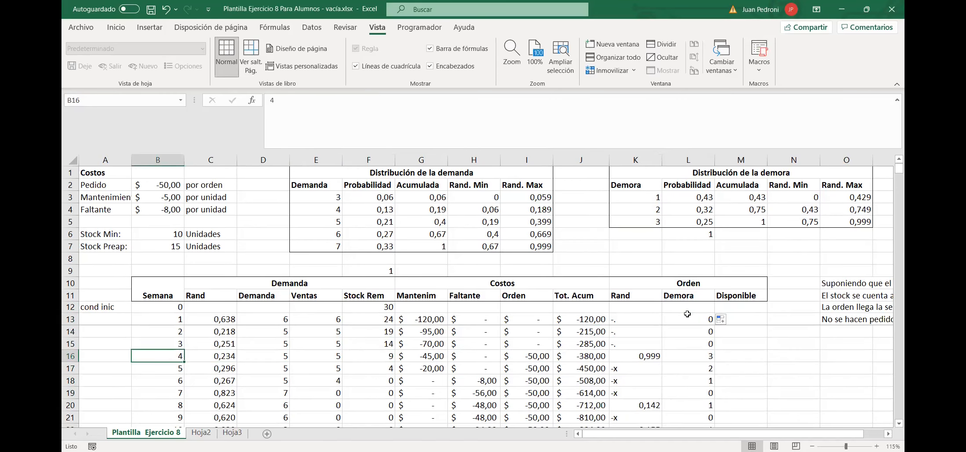
key("Right")
key("Right")
key("Right")
key("Right")
key("Right")
key("Right")
key("Right")
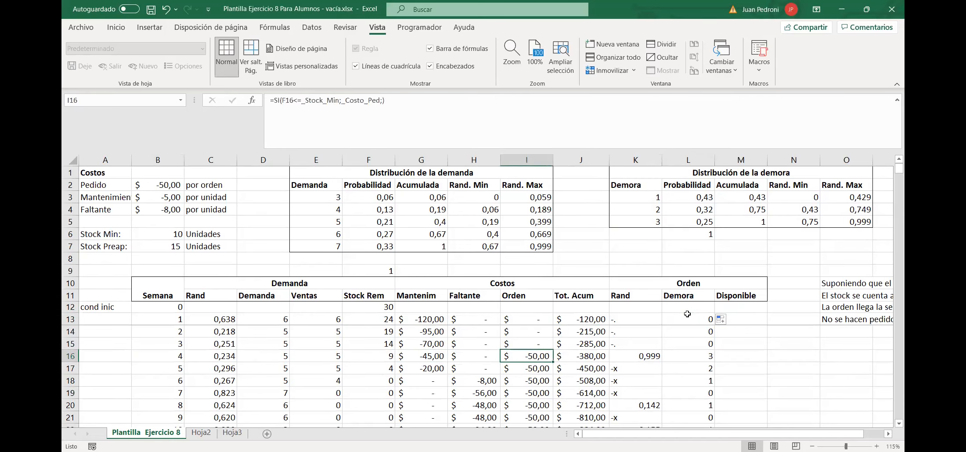
key("Left")
key("Left")
key("Left")
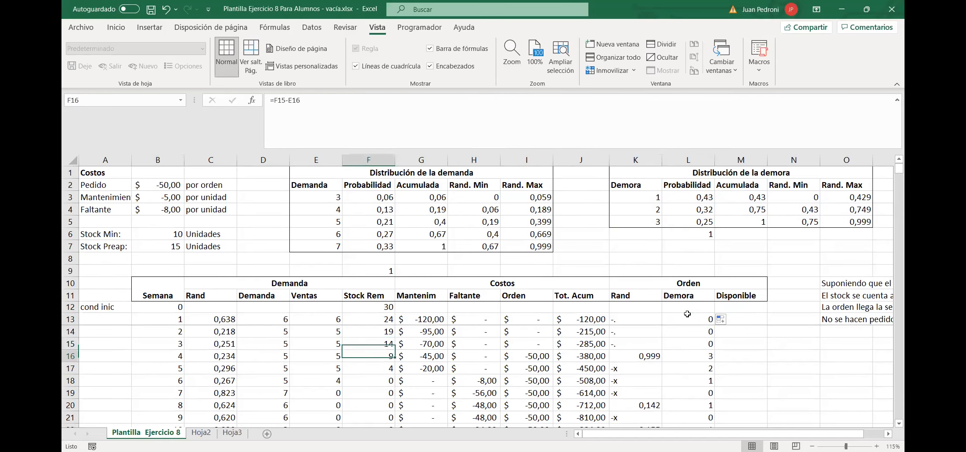
key("Right")
key("Right")
key("Right")
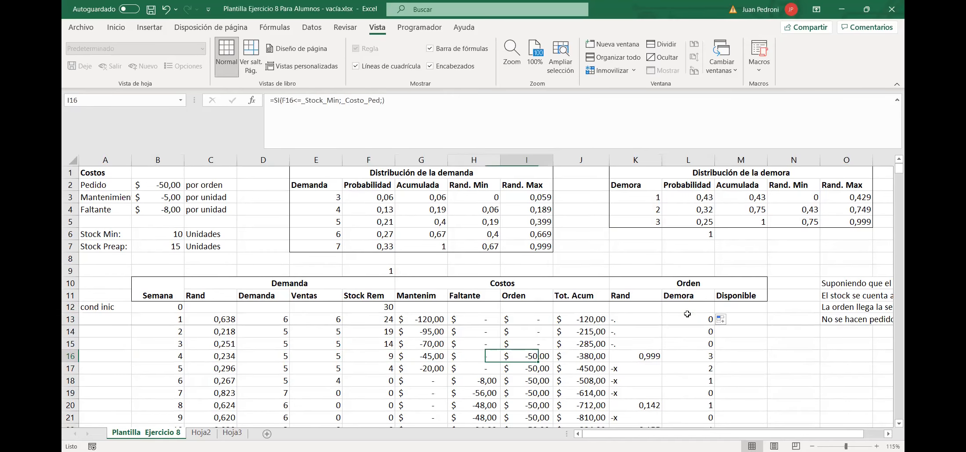
key("Right")
key("Right")
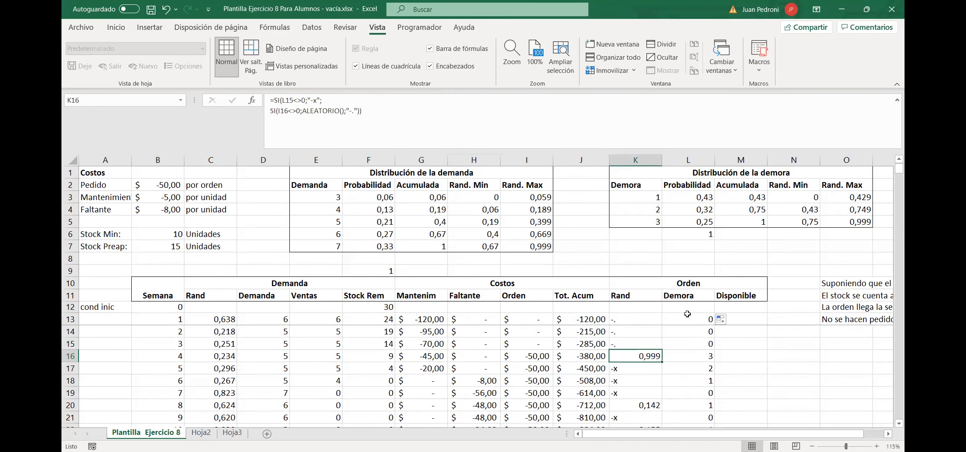
key("Right")
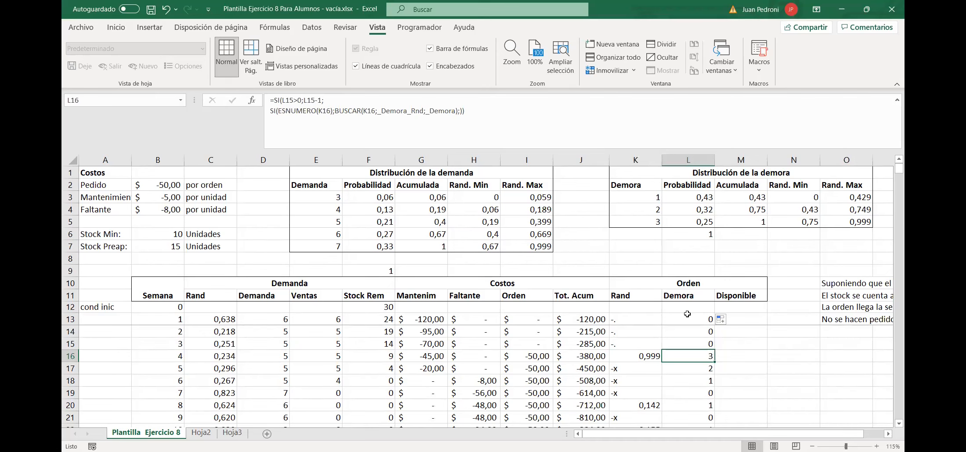
Examine the week 5 row through its Rand and Demora formulas, comparing Rand with the week above.
key("Left")
key("Left")
key("Left")
key("Left")
key("Left")
key("Left")
key("Left")
key("Left")
key("Left")
key("Left")
key("Down")
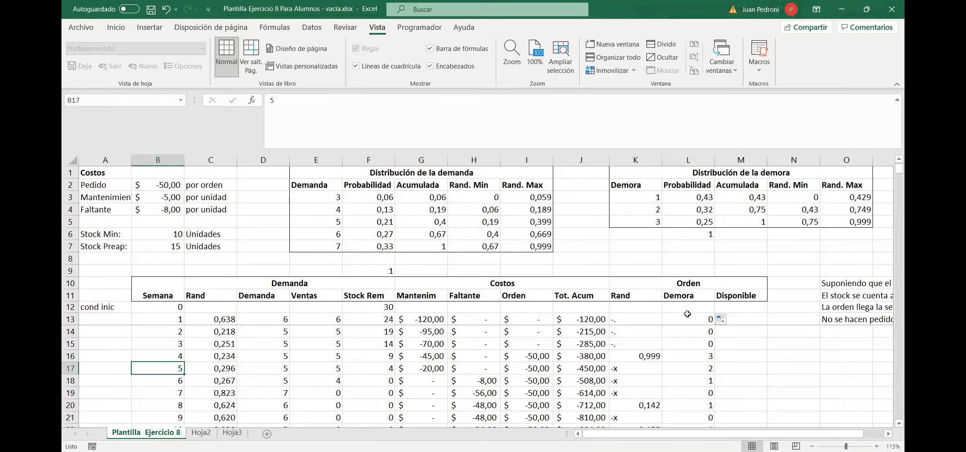
key("Right")
key("Right")
key("Right")
key("Right")
key("Right")
key("Right")
key("Right")
key("Right")
key("Right")
key("Up")
key("Down")
key("Up")
key("Down")
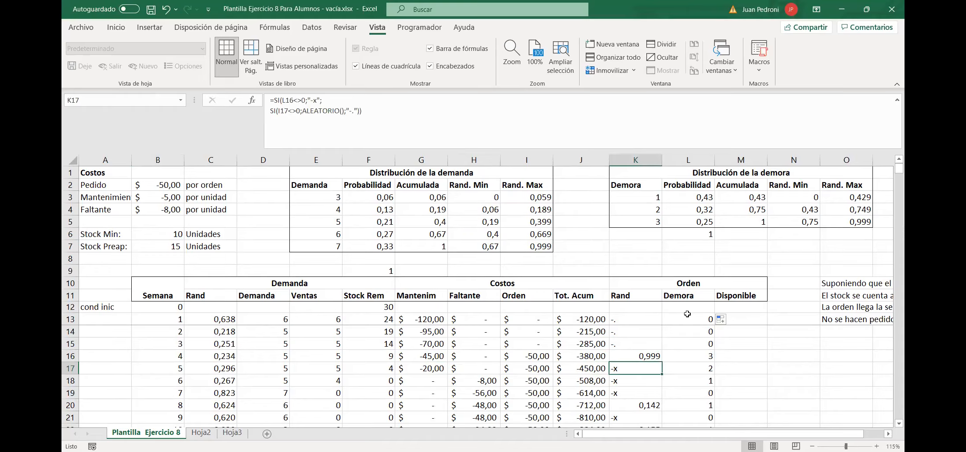
key("Right")
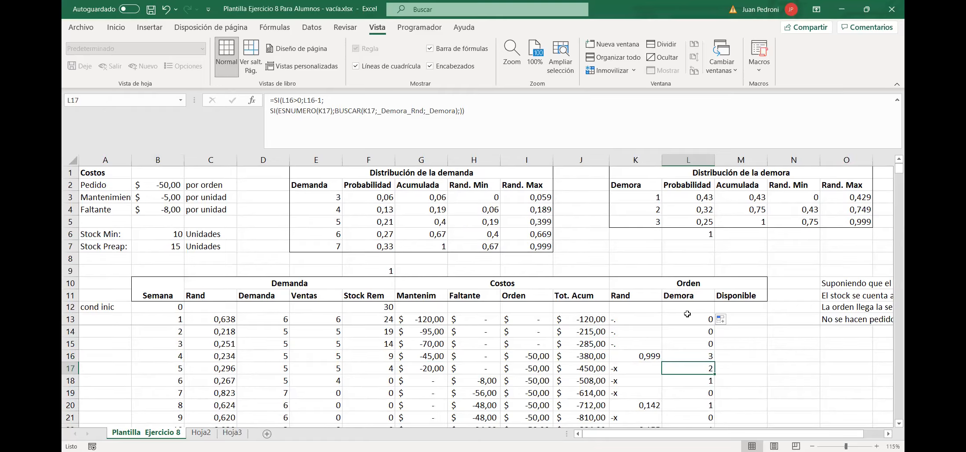
Examine how the Demora formulas count down the pending order's delay from week 4 through week 7.
key("Left")
key("Down")
key("Right")
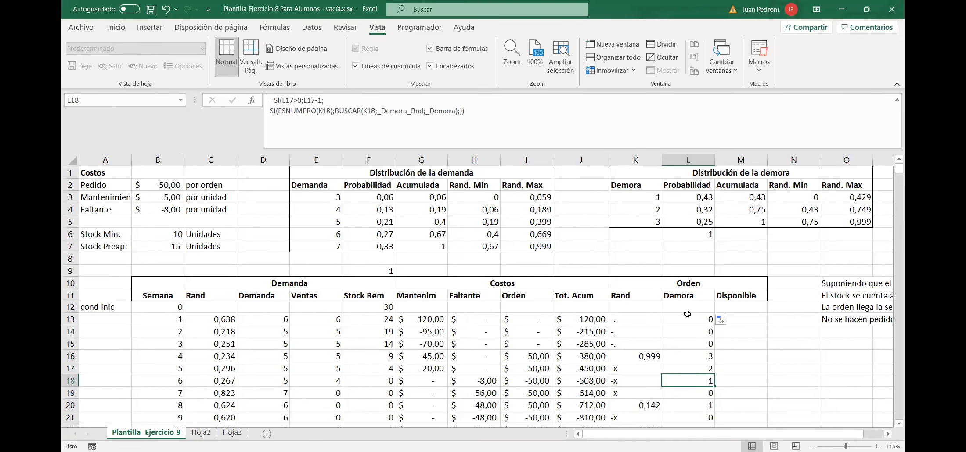
key("Down")
key("Up")
key("Up")
key("Up")
key("Up")
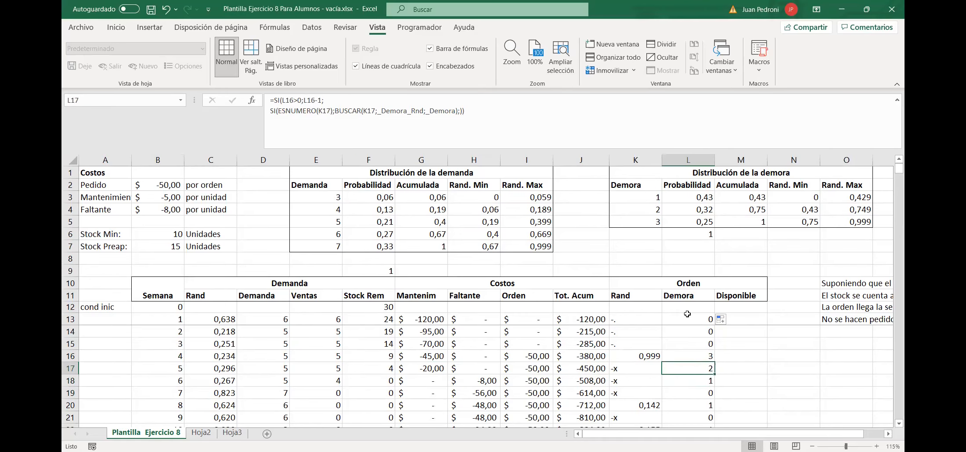
Scan the Rand and Demora columns down through the later weeks and back up to week 1.
key("Left")
key("Down")
key("Down")
key("Down")
key("Down")
key("Down")
key("Down")
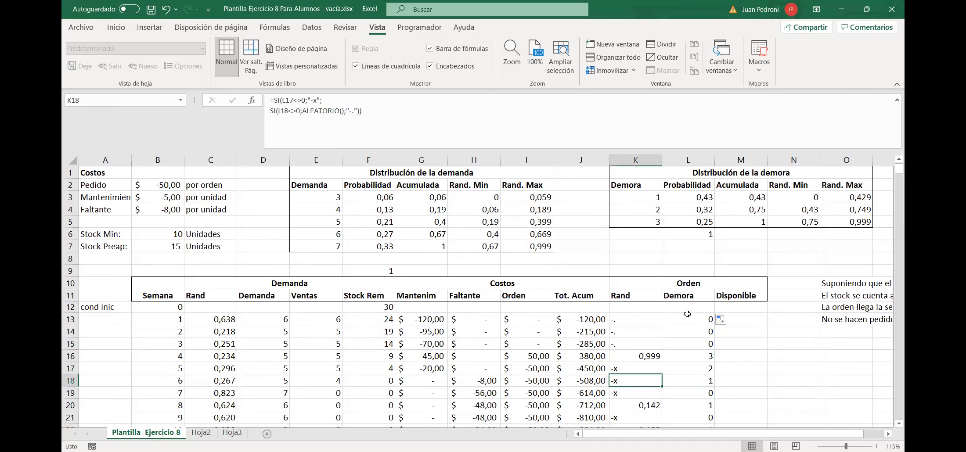
key("Down")
key("Down")
key("Down")
key("Down")
key("Down")
key("Down")
key("Down")
key("Down")
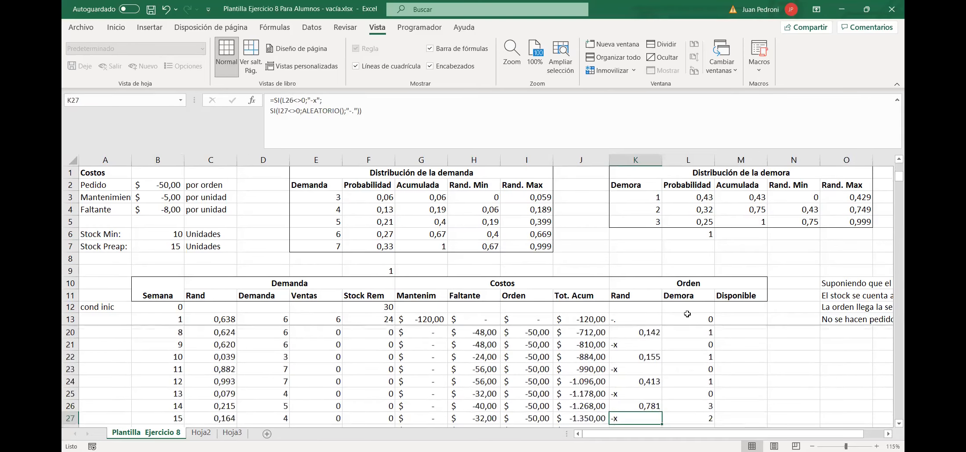
key("Down")
key("Down")
key("Down")
key("Down")
key("Down")
key("Down")
key("Down")
key("Down")
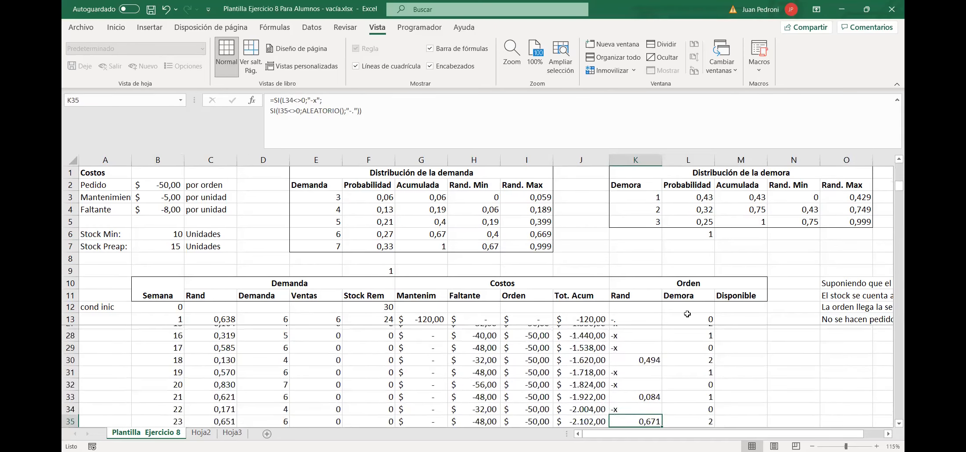
key("Up")
key("Up")
key("Up")
key("Up")
key("Up")
key("Up")
key("Up")
key("Up")
key("Up")
key("Up")
key("Up")
key("Up")
key("Up")
key("Up")
key("Up")
key("Up")
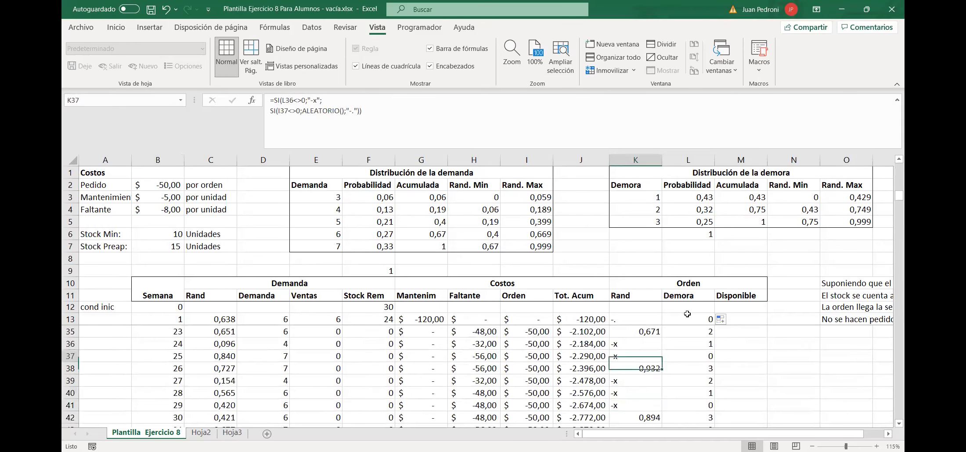
key("Up")
key("Up")
key("Up")
key("Up")
key("Up")
key("Up")
key("Up")
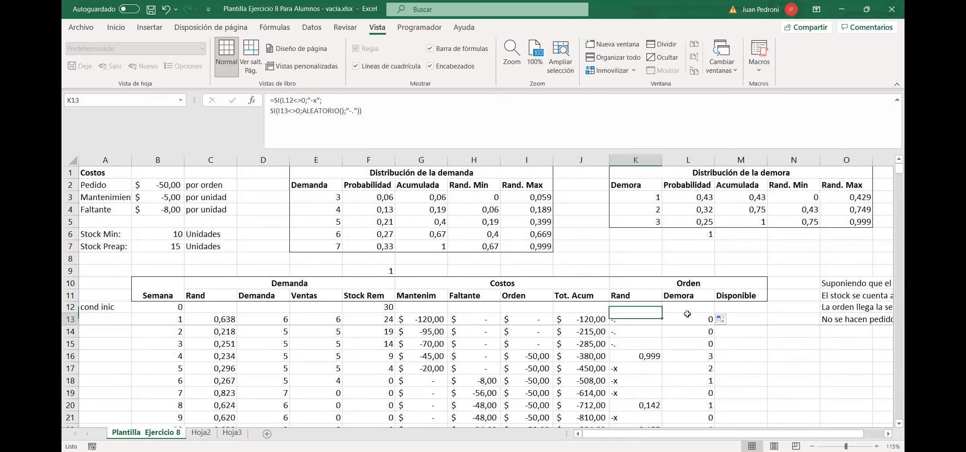
Examine the first weeks' Demora formula, the empty Disponible column and the Stock Rem formulas.
left_click(687, 314)
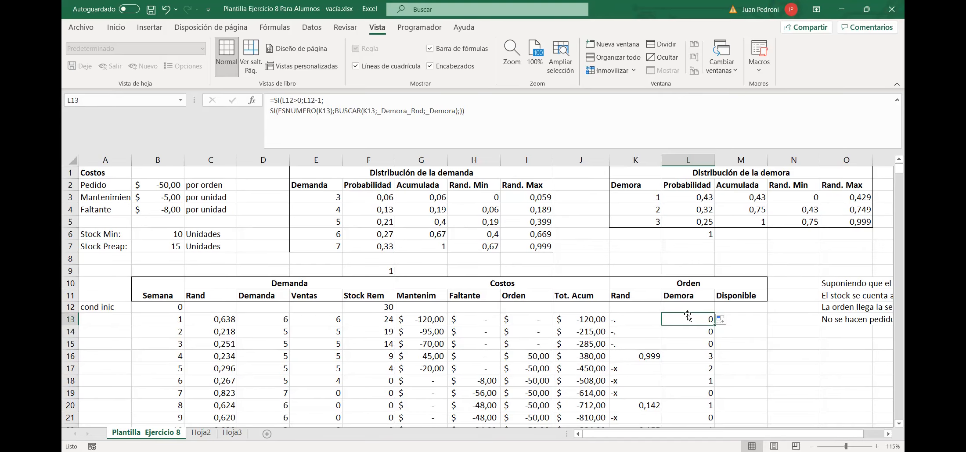
key("Down")
key("Right")
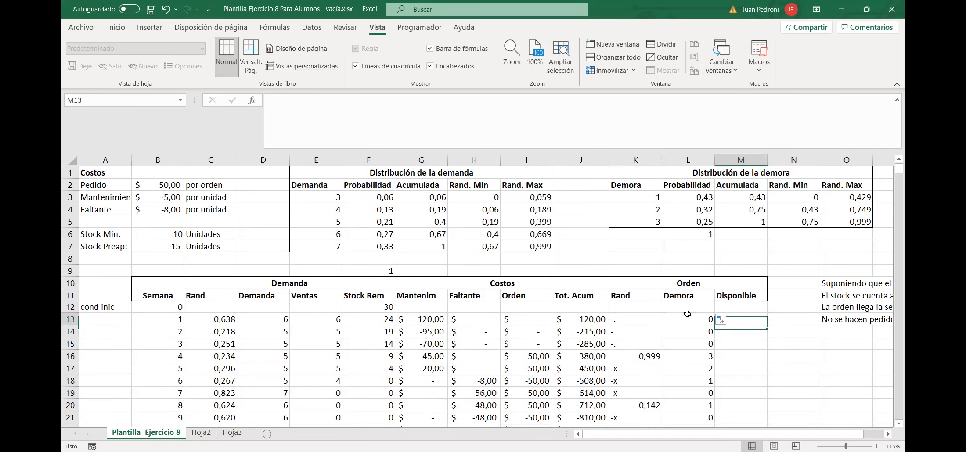
key("Left")
key("Left")
key("Left")
key("Left")
key("Left")
key("Left")
key("Left")
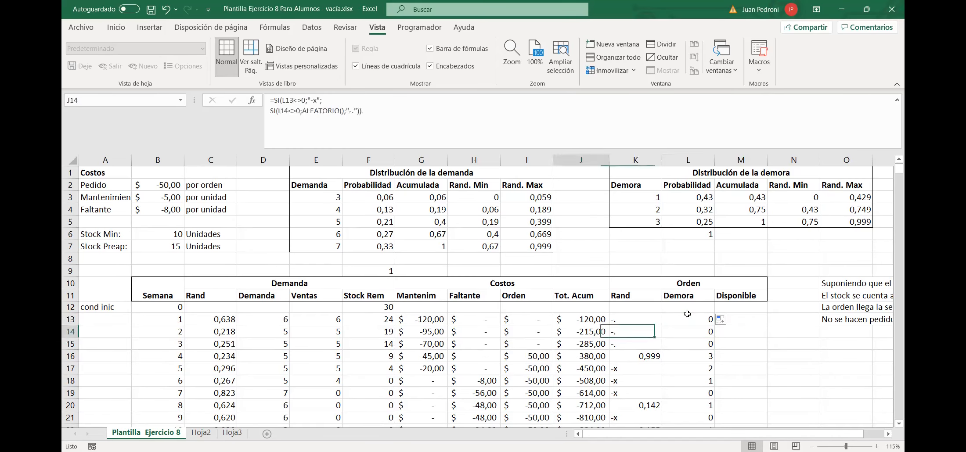
key("Up")
key("Up")
key("Down")
key("Down")
key("Down")
key("Down")
key("Down")
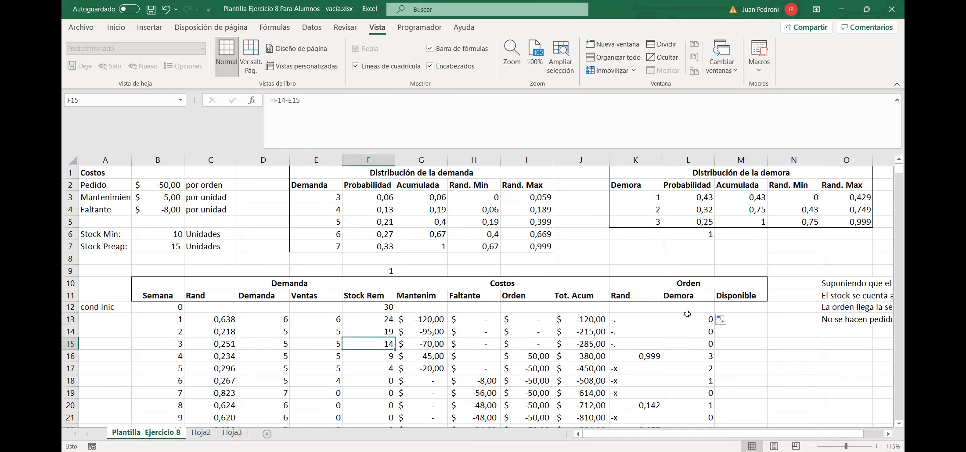
Examine the early weeks' Mantenim formula and compare the Orden cost formulas of weeks 4 and 5.
key("Up")
key("Up")
key("Up")
key("Right")
key("Right")
key("Right")
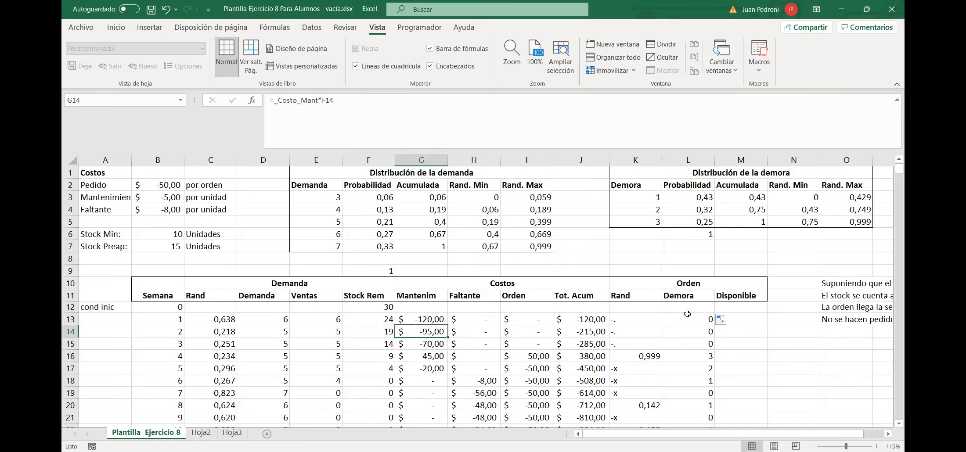
key("Down")
key("Down")
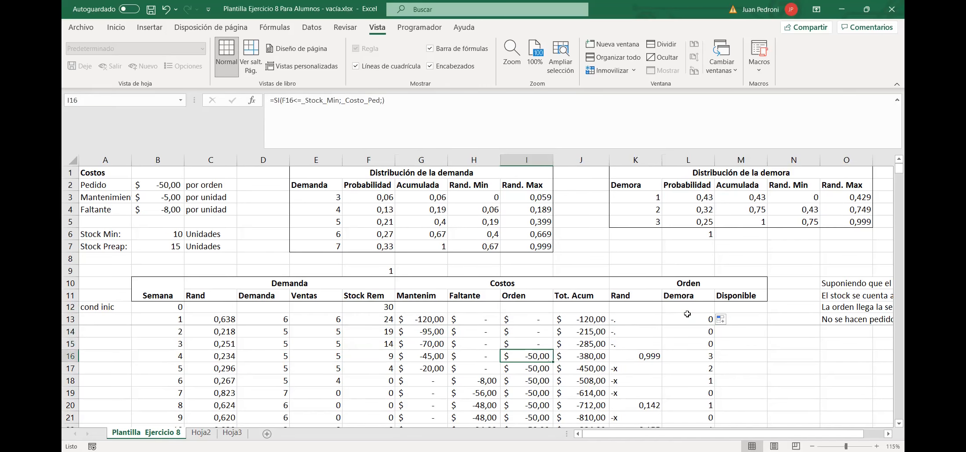
key("Down")
key("Up")
key("Down")
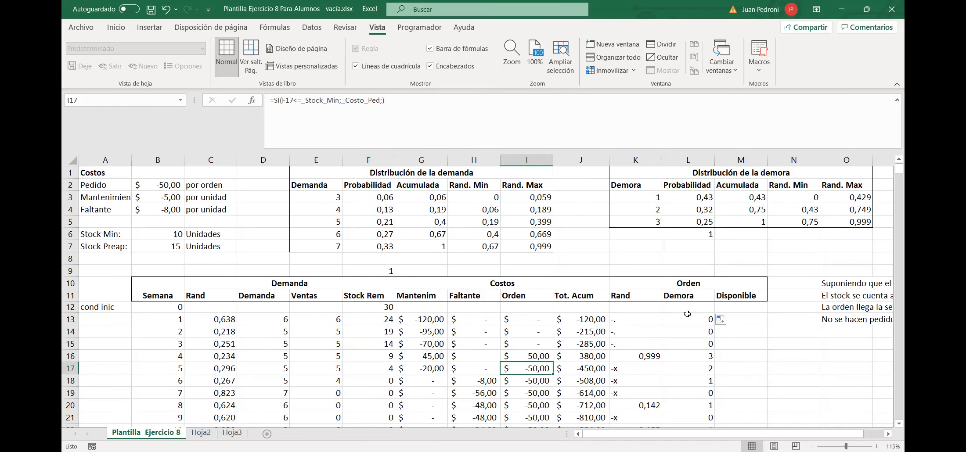
Enter =SI(L12=1;_Stock_Reap;) in week 1's Disponible cell M13 and fill it down through all the weeks.
key("Up")
key("Right")
key("Right")
key("Right")
key("Right")
key("Up")
key("Up")
key("Up")
key("Up")
key("Down")
key("Up")
key("Down")
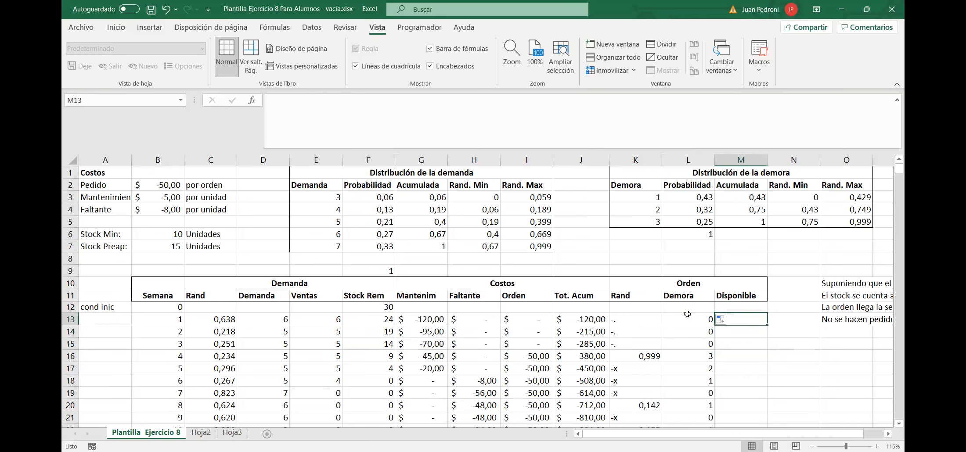
type("=")
key("BackSpace")
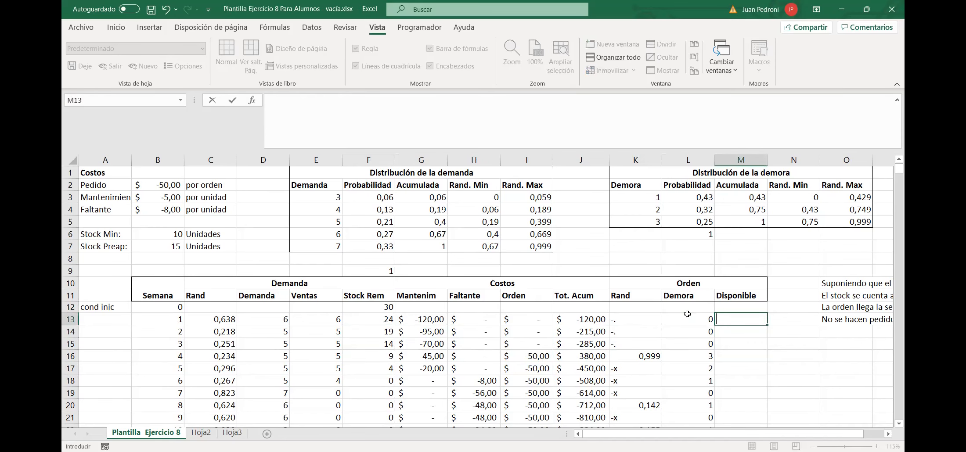
type("=si(")
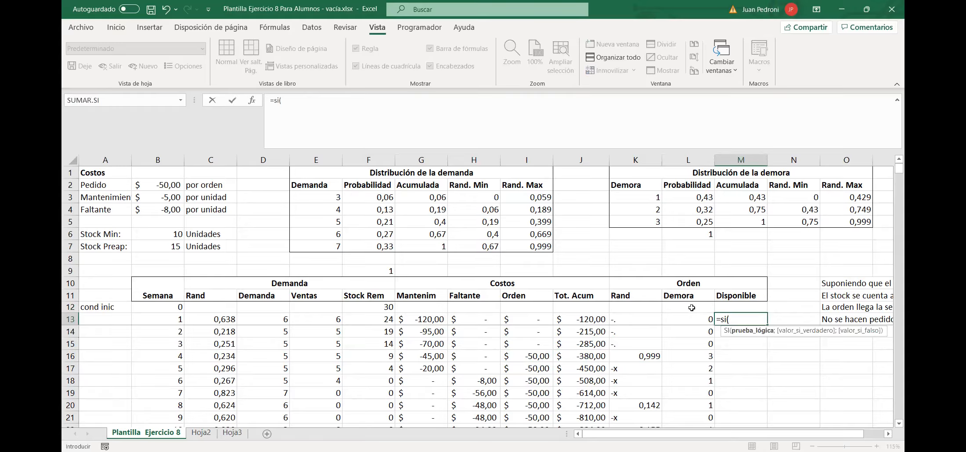
left_click(692, 307)
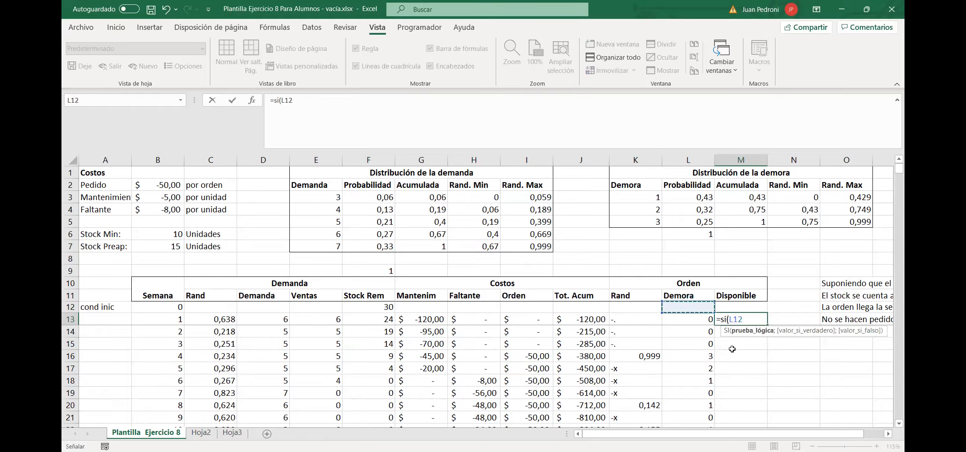
type("=1;")
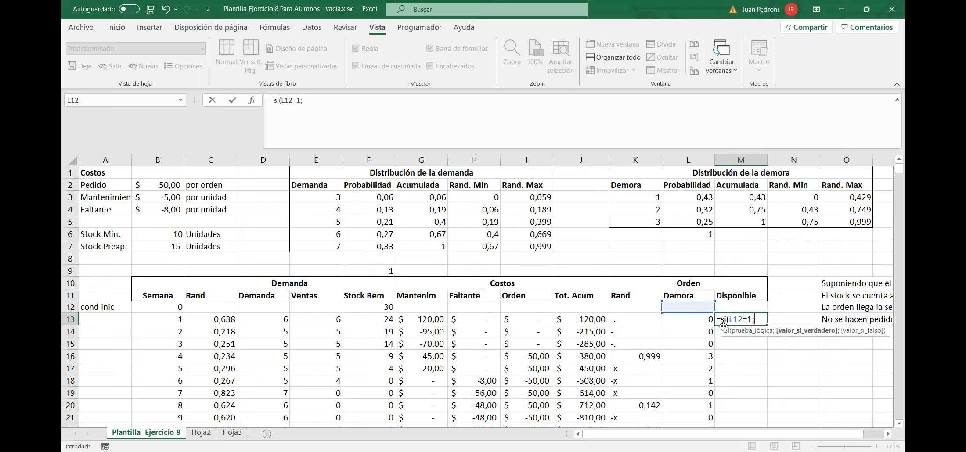
left_click(167, 247)
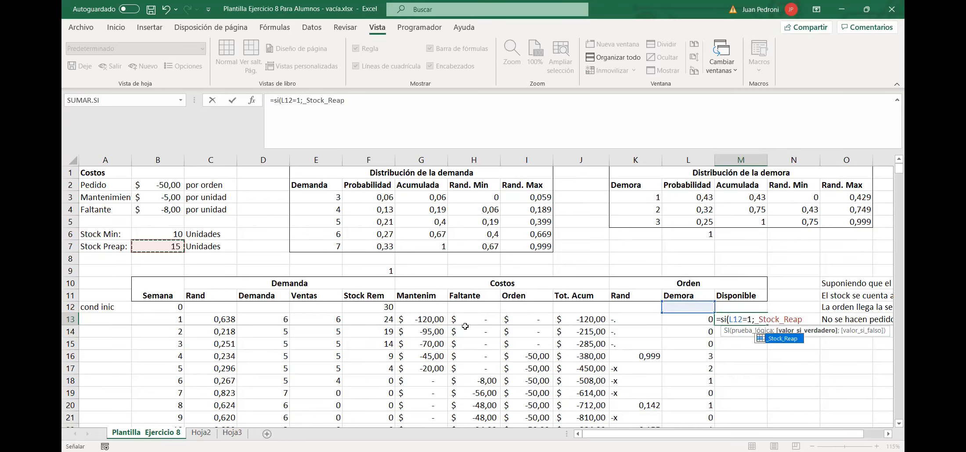
type(";)")
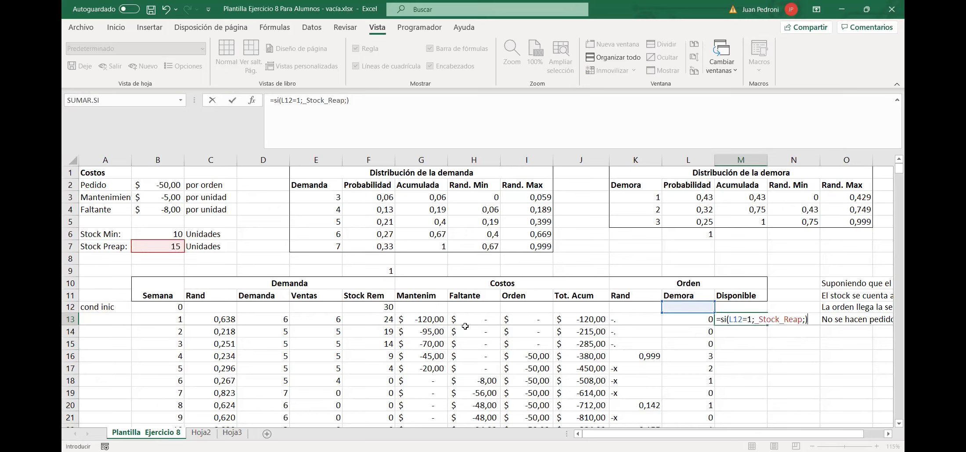
key("ctrl+Return")
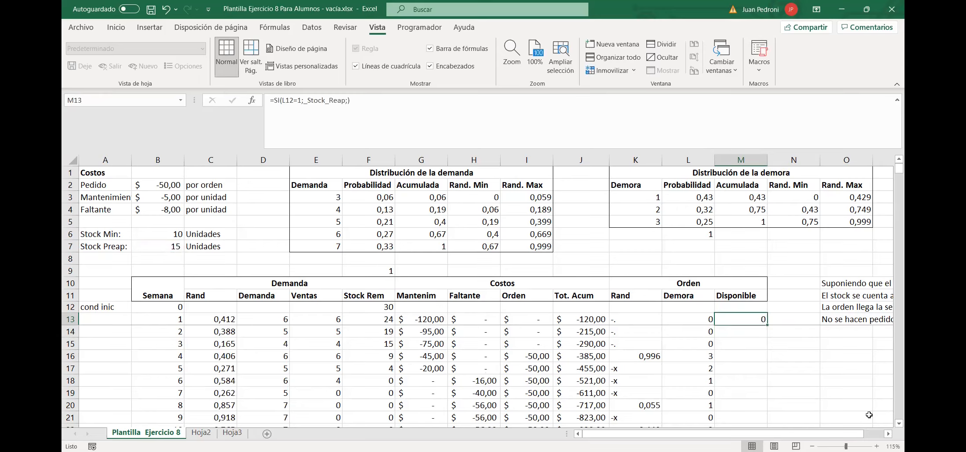
double_click(768, 325)
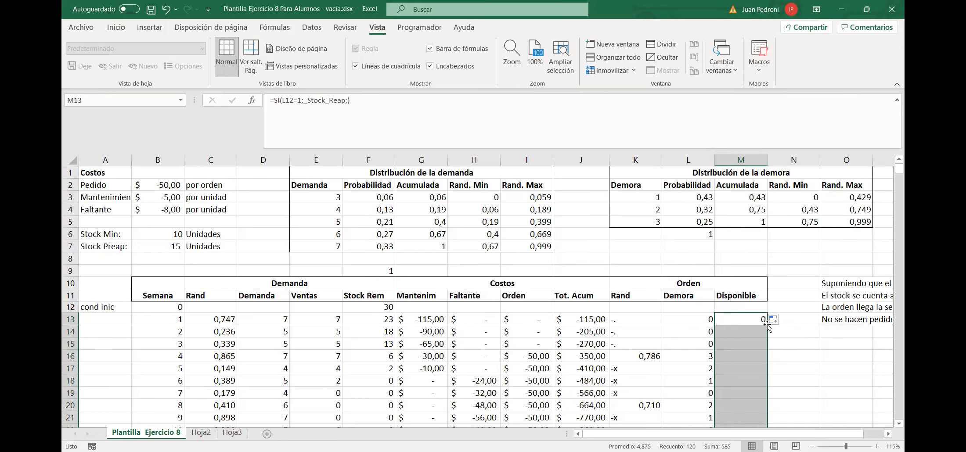
Trace the week 4 order from its Rand formula through the Demora countdown to Disponible in week 7.
left_click(748, 357)
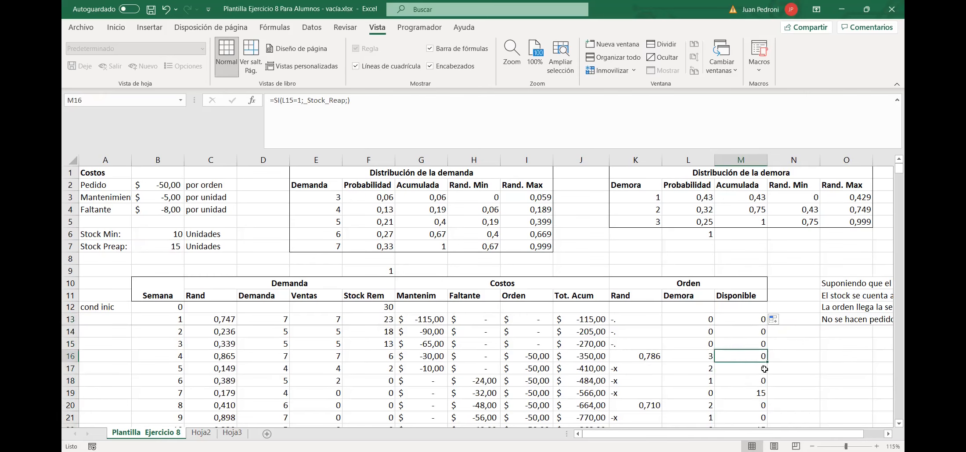
key("Left")
key("Left")
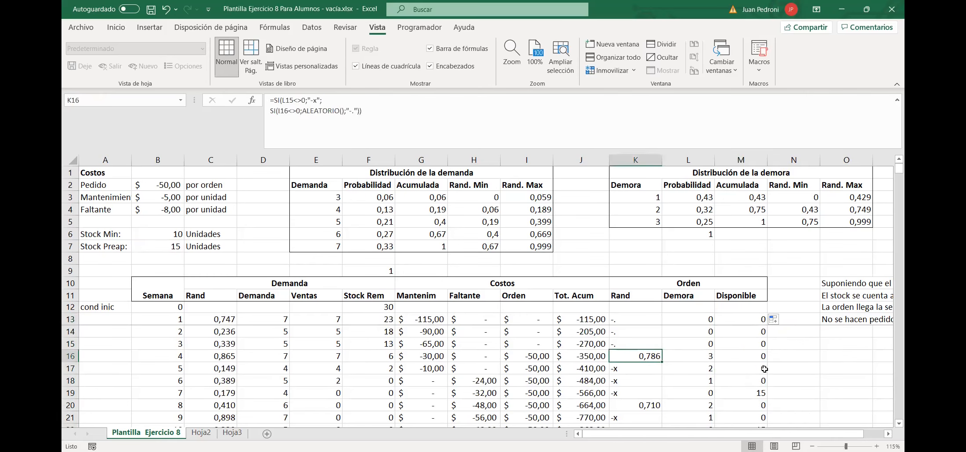
key("Right")
key("Down")
key("Down")
key("Down")
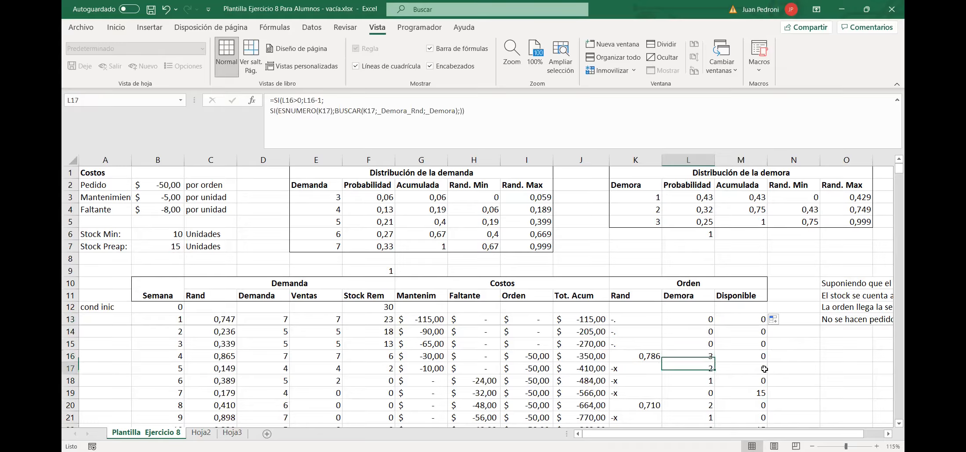
key("Right")
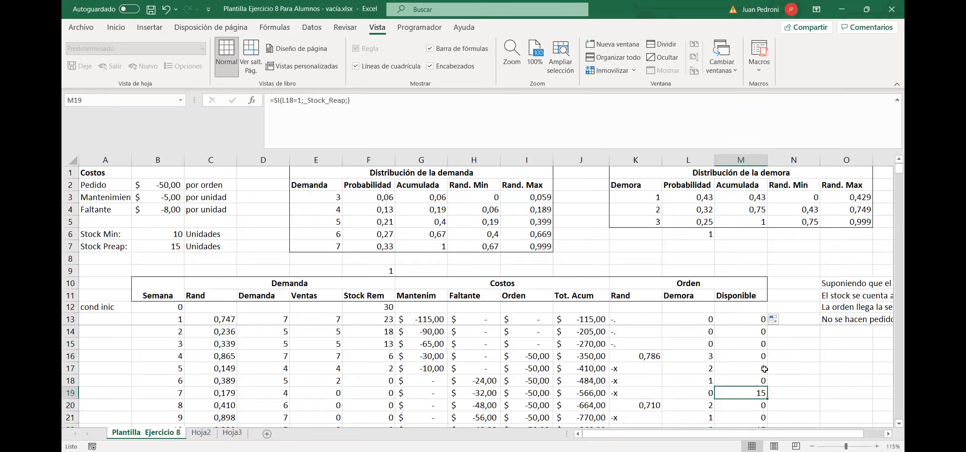
Examine the week 8 row across its cost, Rand and Demora formulas to see how the next order starts.
key("Left")
key("Down")
key("Left")
key("Left")
key("Left")
key("Left")
key("Left")
key("Left")
key("Left")
key("Left")
key("Left")
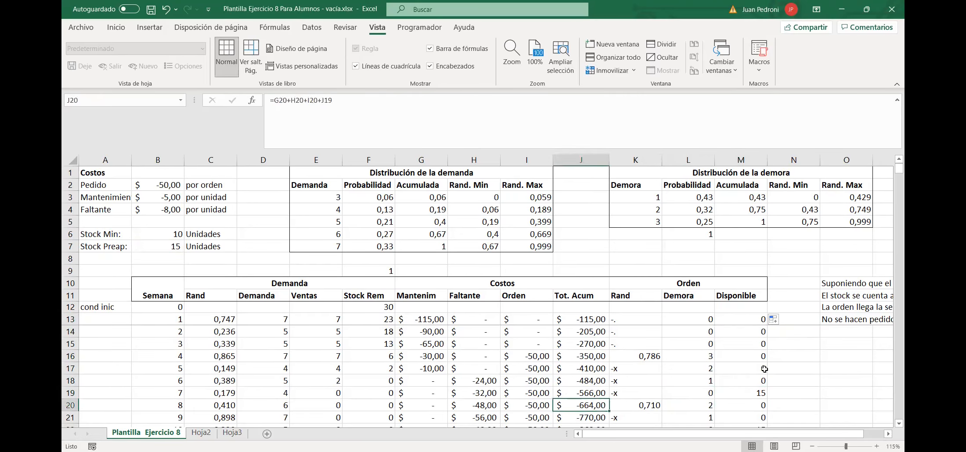
key("Right")
key("Right")
key("Right")
key("Right")
key("Right")
key("Right")
key("Right")
key("Right")
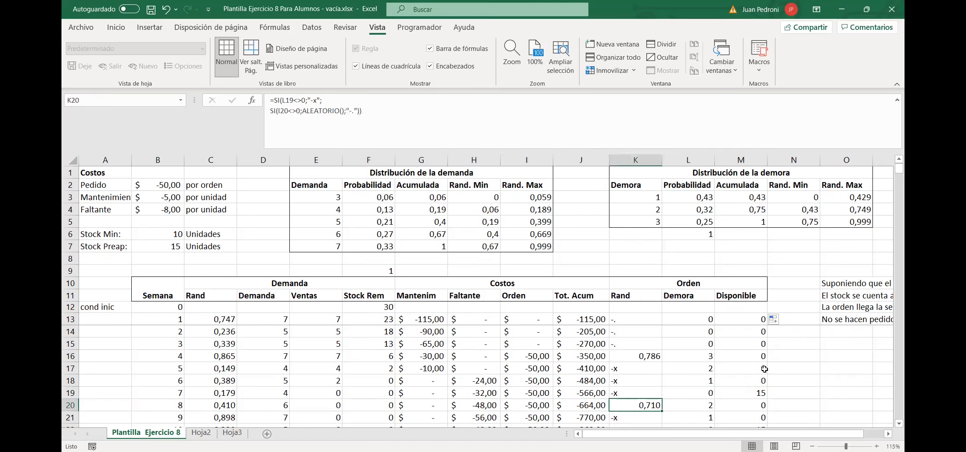
key("Right")
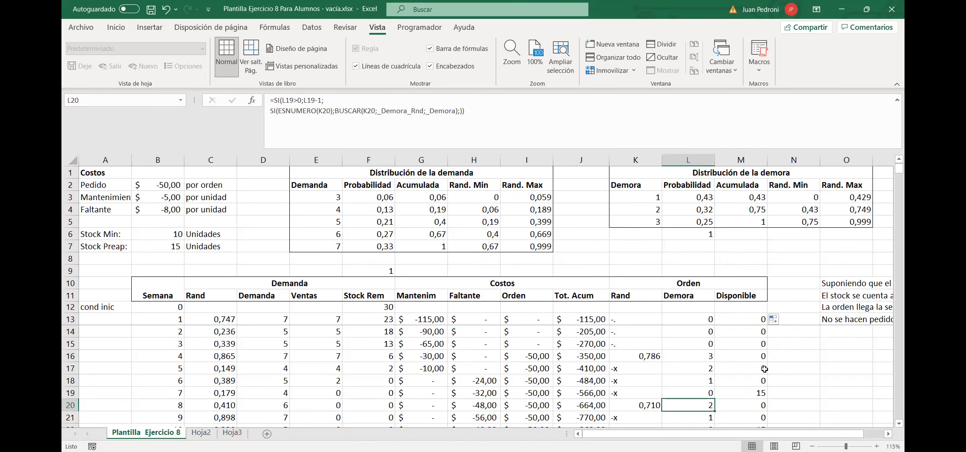
Follow the Demora and Disponible columns down to week 15 and back up to week 4.
key("Down")
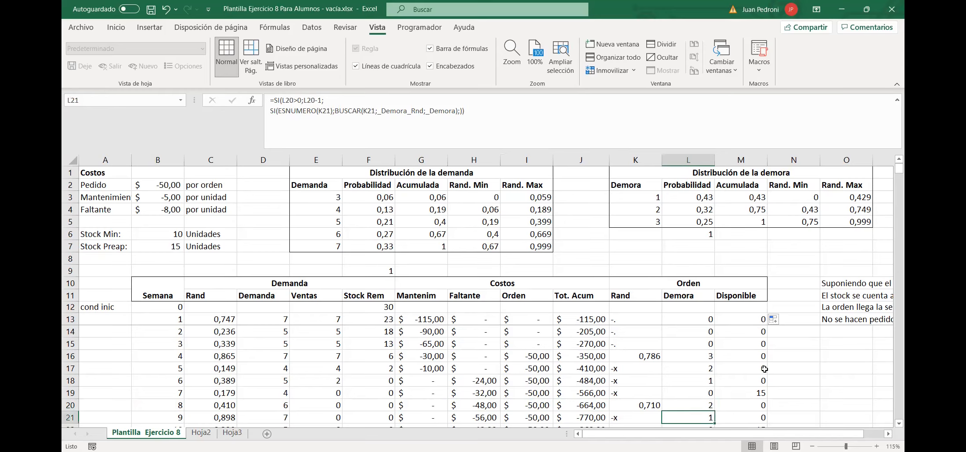
key("Down")
key("Right")
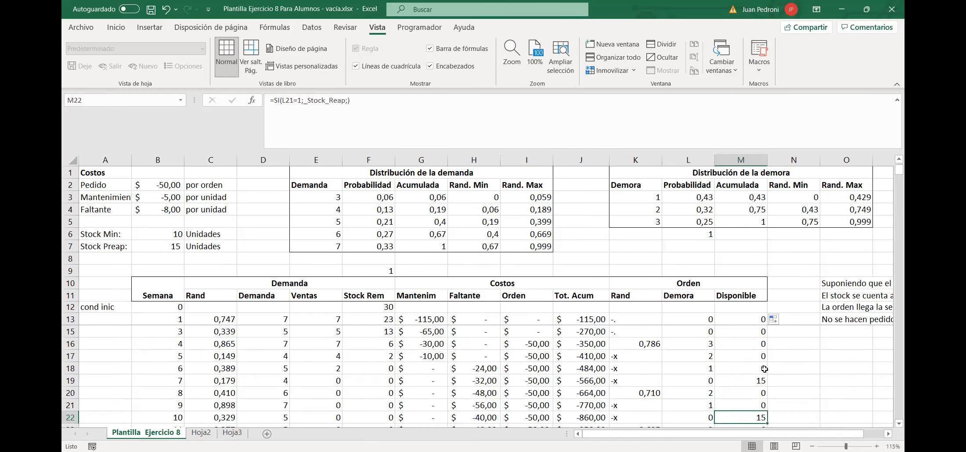
key("Down")
key("Down")
key("Down")
key("Down")
key("Down")
key("Down")
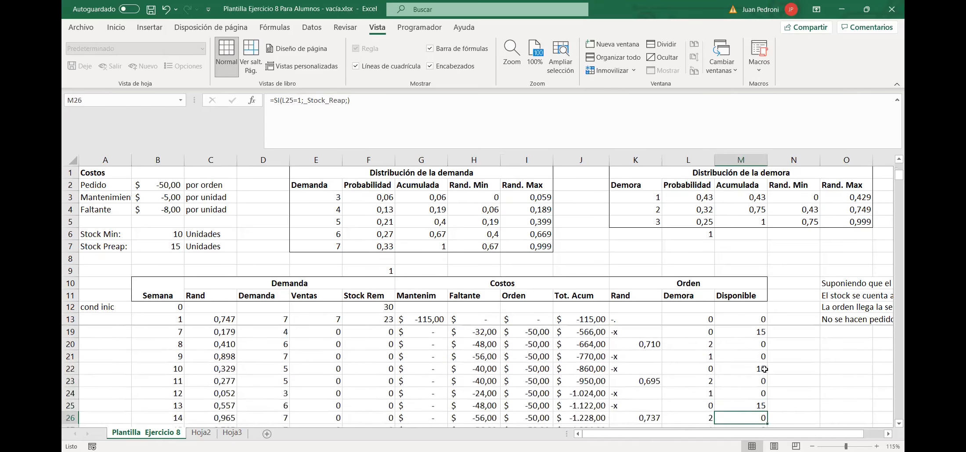
key("Down")
key("Left")
key("Up")
key("Up")
key("Up")
key("Up")
key("Up")
key("Up")
key("Up")
key("Up")
key("Up")
key("Up")
key("Up")
key("Up")
key("Up")
key("Up")
key("Up")
key("Up")
key("Up")
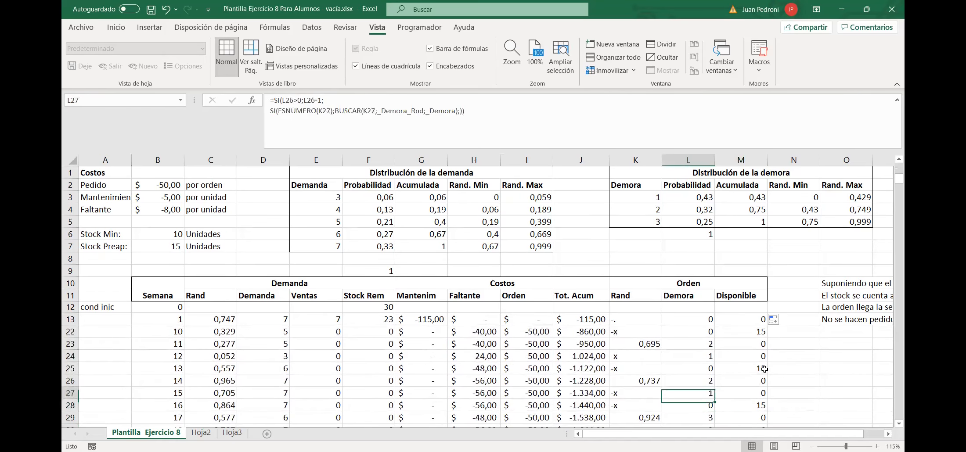
key("Down")
key("Down")
key("Down")
key("Down")
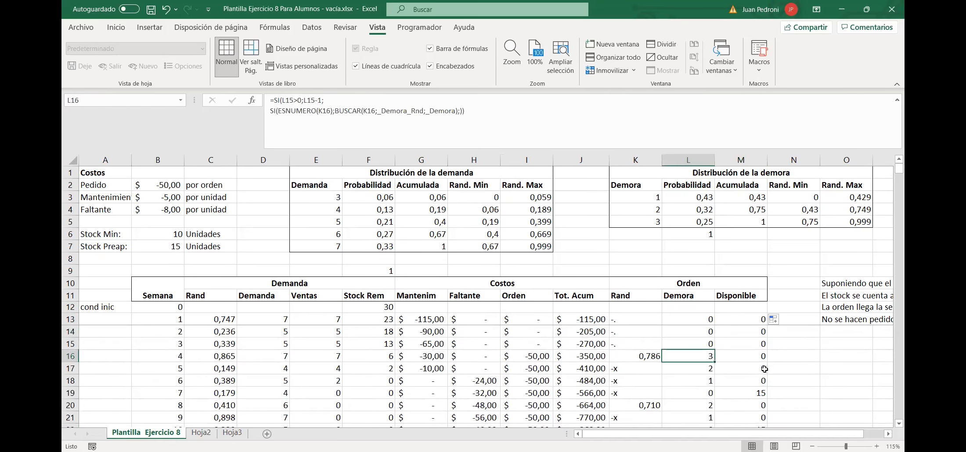
Set the first two Demora values in the delay distribution table to 8 and 9.
left_click(633, 199)
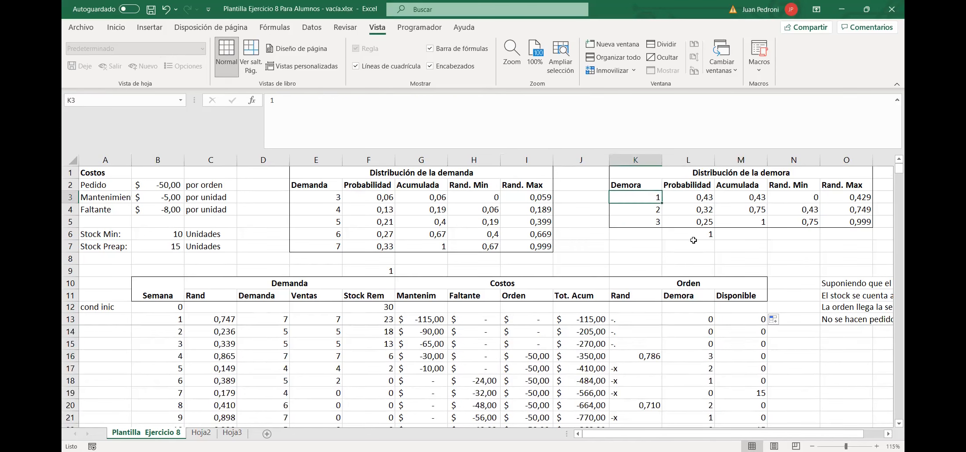
type("8")
key("Return")
type("9")
key("Return")
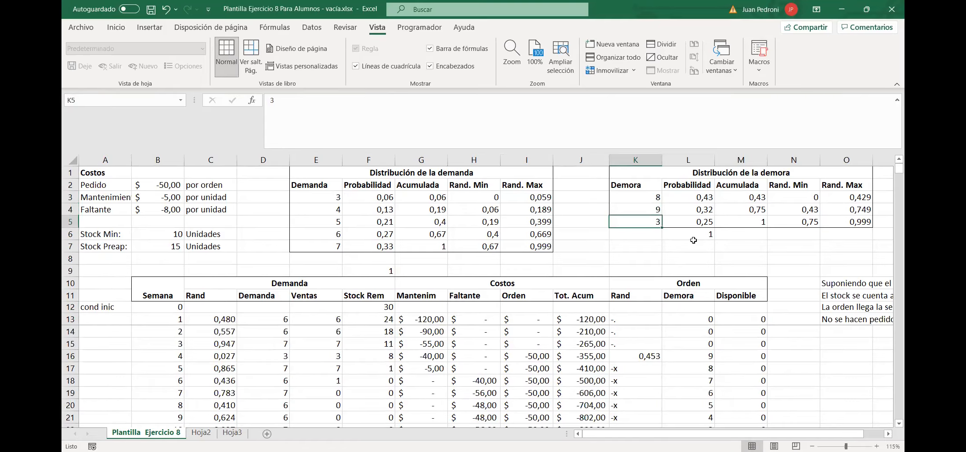
Check how the week 4 order's longer delay counts down through the Demora column to Disponible in week 13.
left_click(666, 358)
left_click(645, 356)
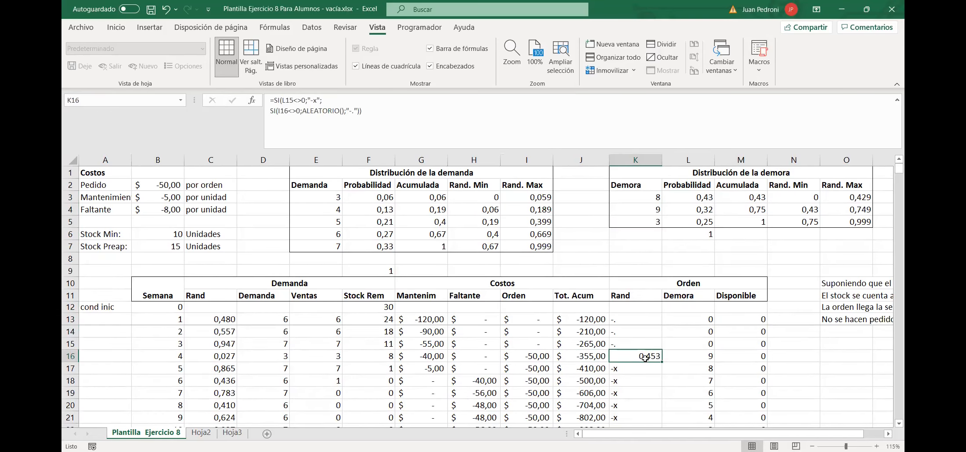
key("Right")
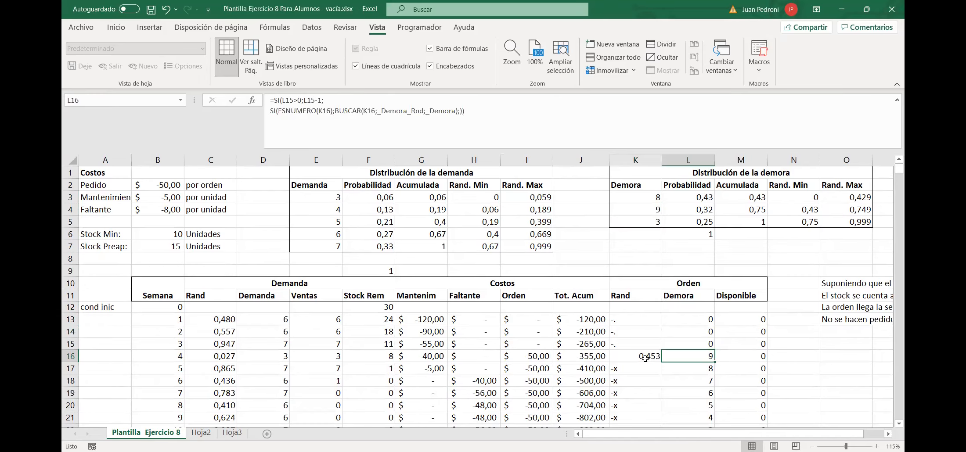
key("Down")
key("Down")
key("Down")
key("Down")
key("Down")
key("Down")
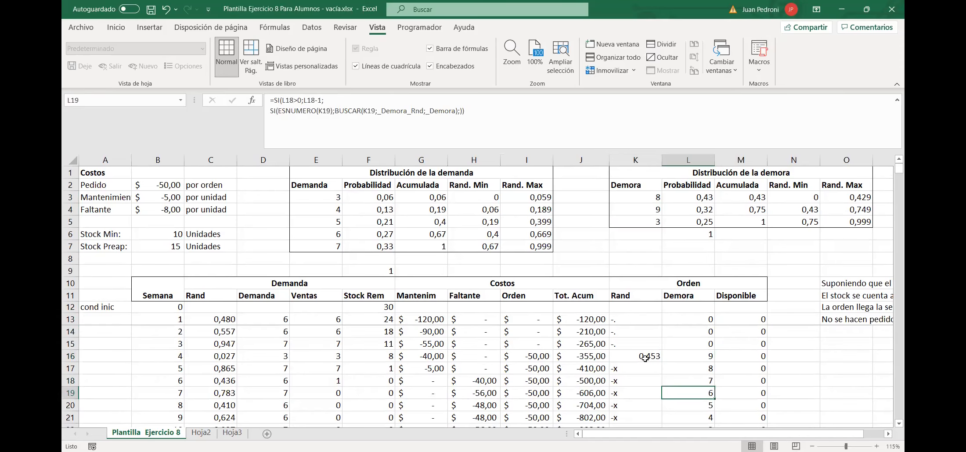
key("Down")
key("Down")
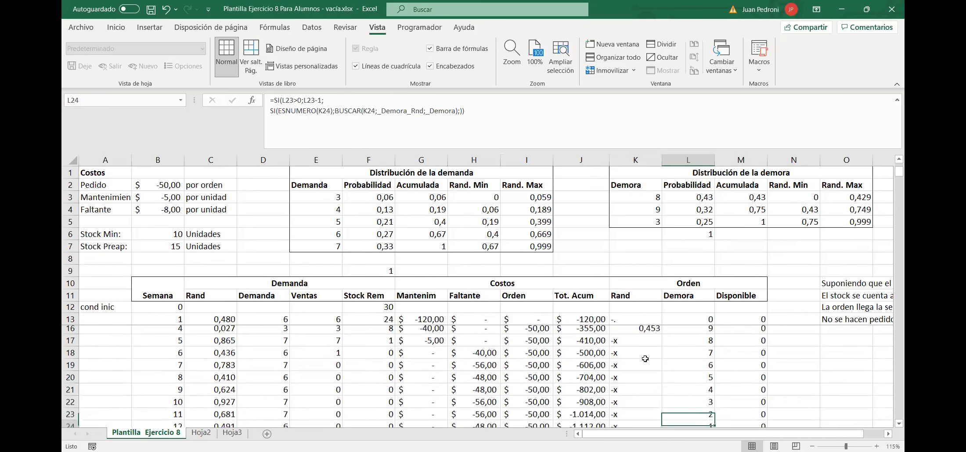
key("Down")
key("Right")
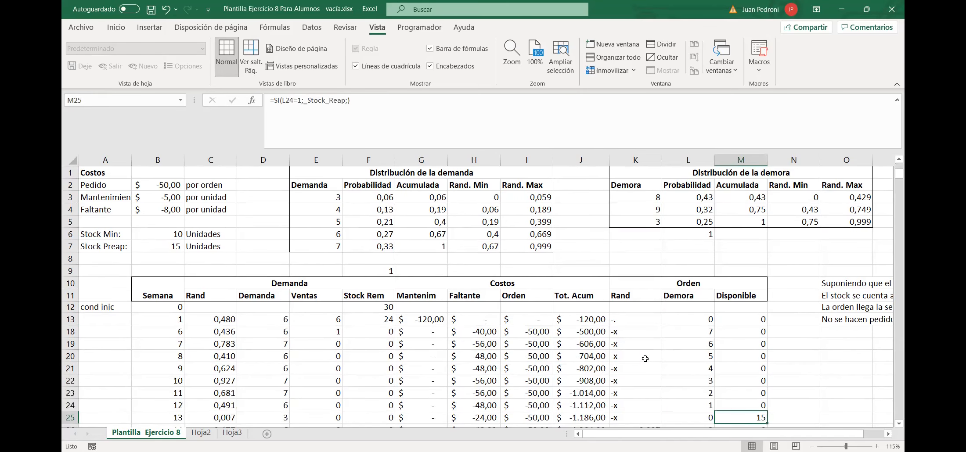
Restore the first two Demora values in the delay distribution table to 1 and 2.
key("Left")
key("Up")
key("Up")
key("Up")
key("Up")
key("Up")
key("Up")
key("Up")
key("Up")
key("Up")
key("Up")
key("Up")
key("Up")
key("Up")
key("Up")
key("Up")
key("Up")
key("Up")
key("Up")
key("Up")
key("Up")
key("Down")
key("Down")
key("Left")
type("1")
key("Return")
type("2")
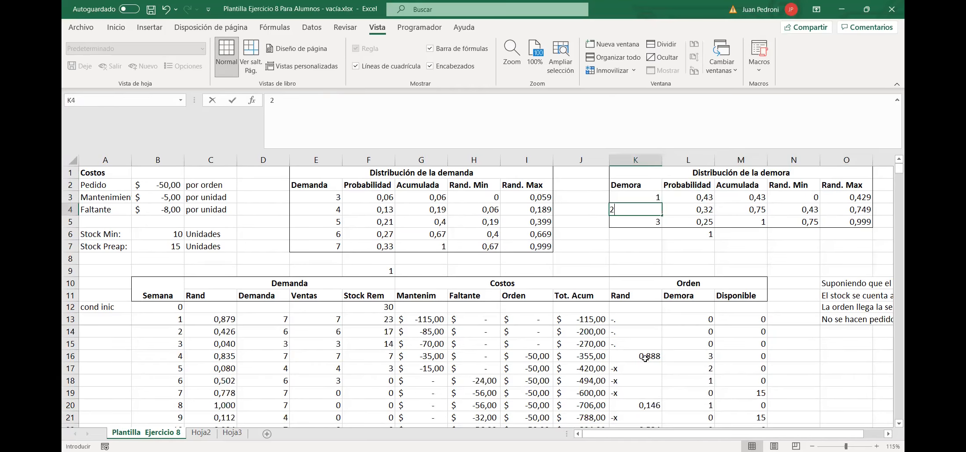
key("Return")
Examine the Rand formulas and the Orden cost formulas from week 5 down to week 12.
key("Down")
key("Down")
key("Down")
key("Down")
key("Down")
key("Down")
key("Down")
key("Down")
key("Down")
key("Down")
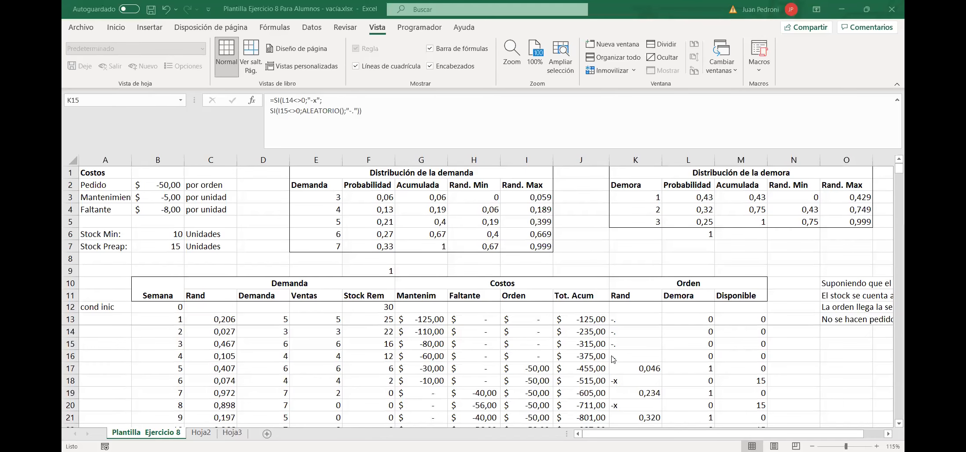
left_click(541, 369)
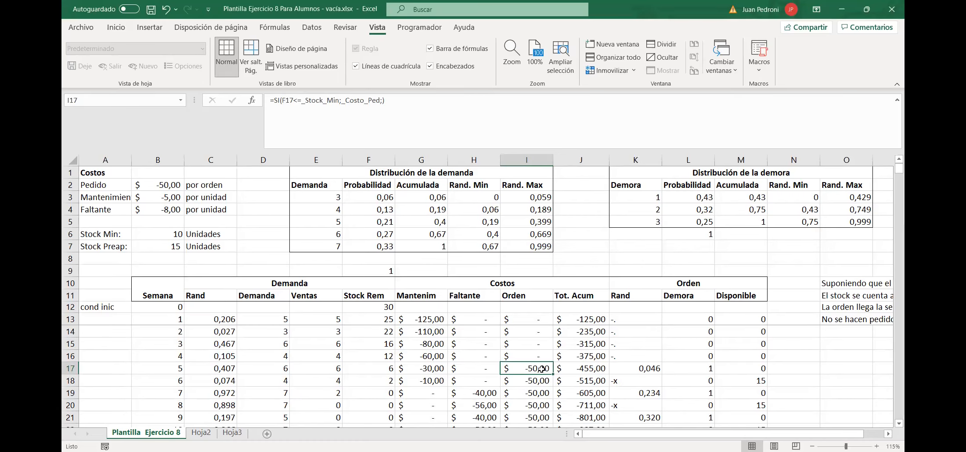
scroll(541, 368, "down", 2)
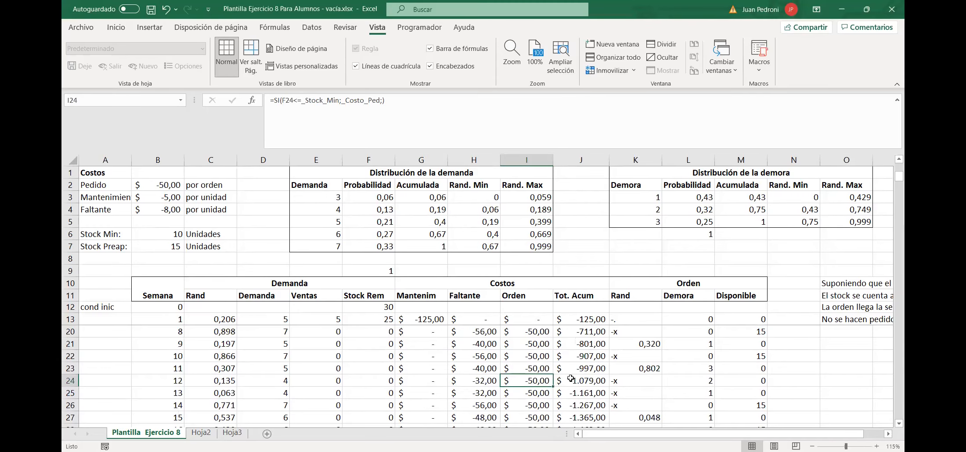
Compare the Orden cost formulas of weeks 11 and 12 with the Rand and Demora cells in the same rows.
left_click(685, 369)
key("Left")
key("Left")
key("Left")
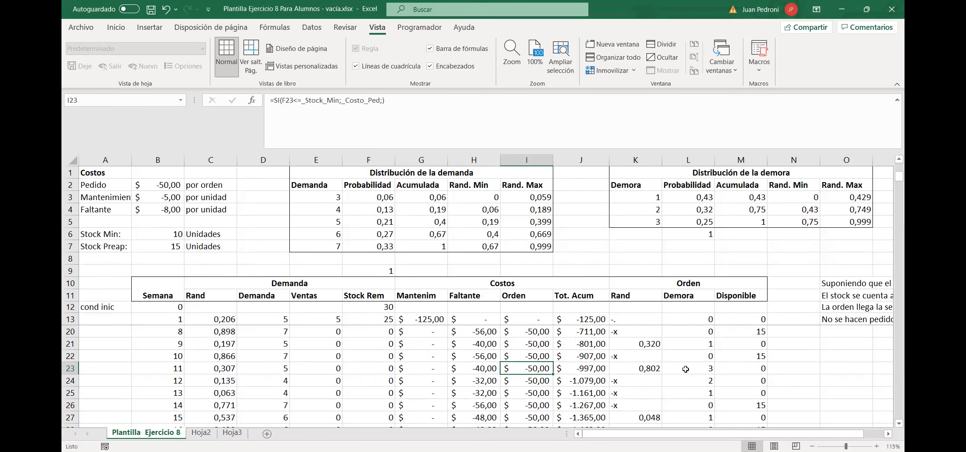
key("Down")
key("Left")
key("Right")
key("Right")
key("Right")
key("Right")
key("Left")
key("Right")
key("Up")
key("Down")
key("Left")
key("Left")
key("Left")
key("Up")
key("Down")
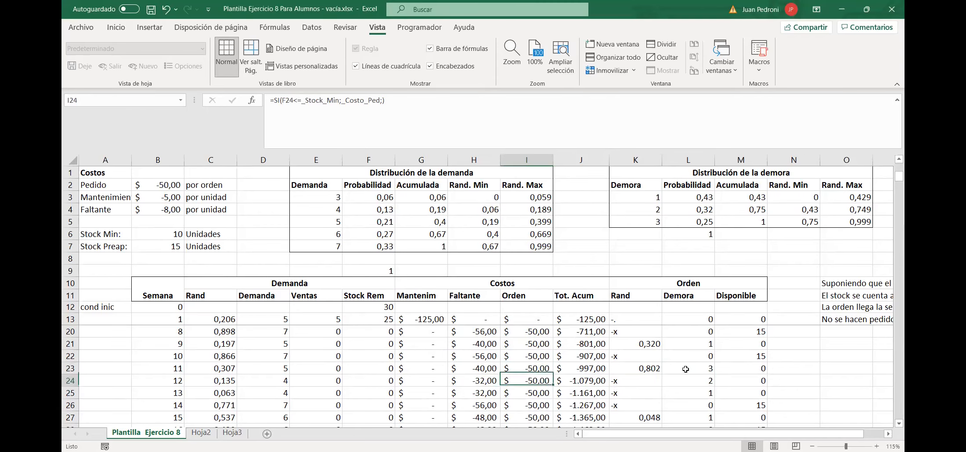
Trace the Orden cost formulas from week 12 back up to week 6.
key("Up")
key("Up")
key("Up")
key("Up")
key("Up")
key("Up")
key("Up")
key("Up")
key("Up")
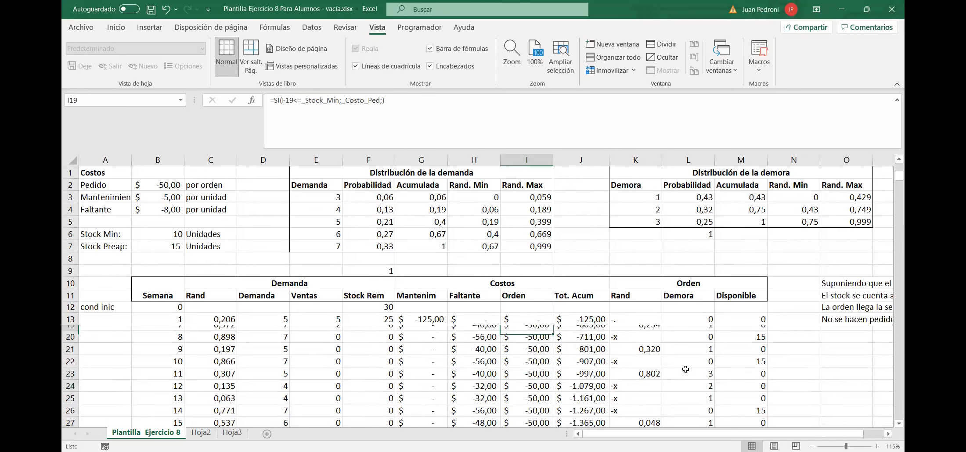
key("Down")
key("Down")
key("Down")
Examine the Tot. Acum, Demora and Disponible formulas around weeks 5 and 6.
key("Right")
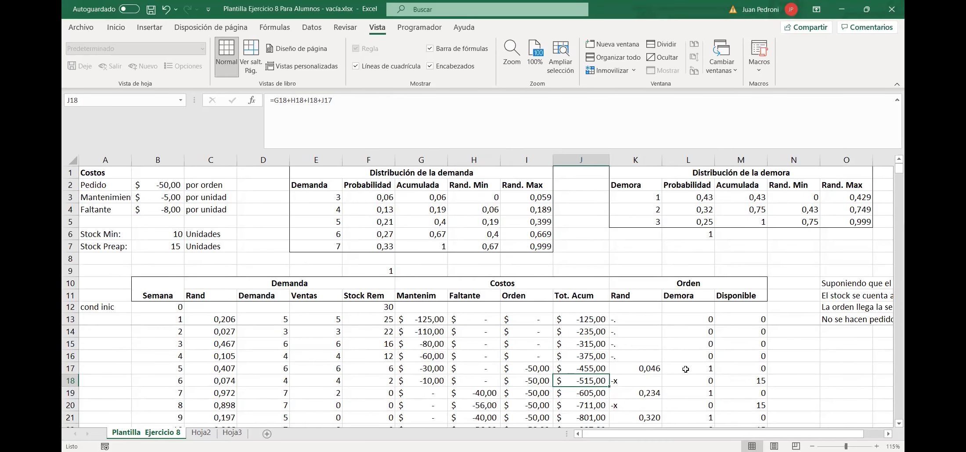
key("Up")
key("Down")
key("Right")
key("Right")
key("Up")
key("Left")
key("Down")
key("Right")
key("Up")
key("Up")
key("Up")
key("Up")
key("Up")
key("Up")
key("Up")
key("Up")
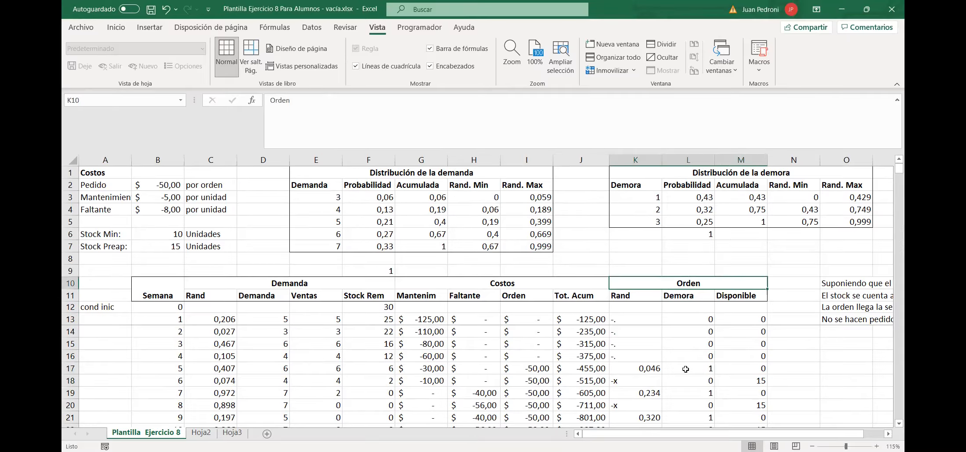
key("Down")
key("Down")
key("Down")
key("Down")
key("Down")
key("Down")
key("Down")
key("Down")
key("Down")
key("Down")
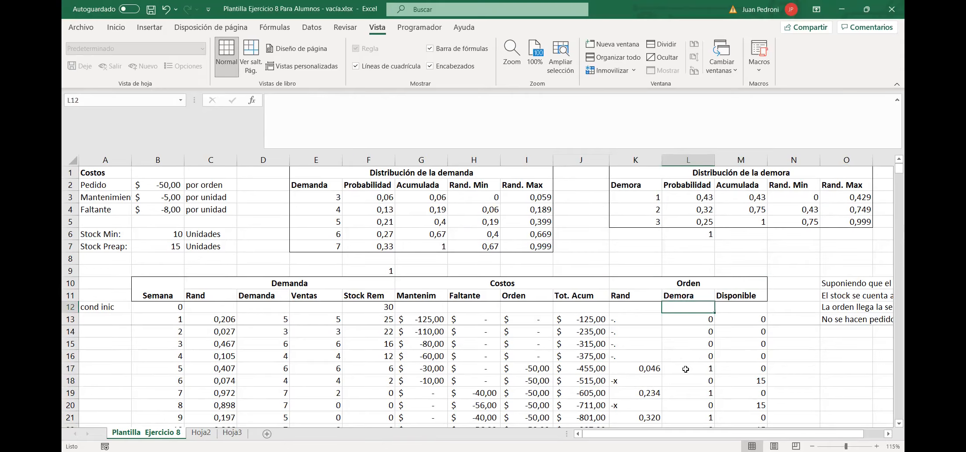
key("Up")
key("Up")
key("Right")
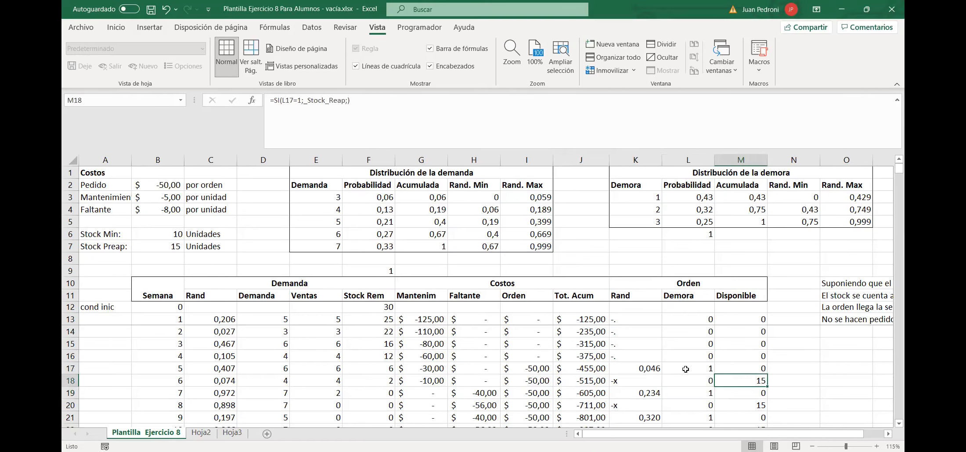
Examine the Stock Rem, Faltante and Orden cost formulas across weeks 4 to 7.
key("Left")
key("Left")
key("Left")
key("Left")
key("Left")
key("Left")
key("Up")
key("Up")
key("Left")
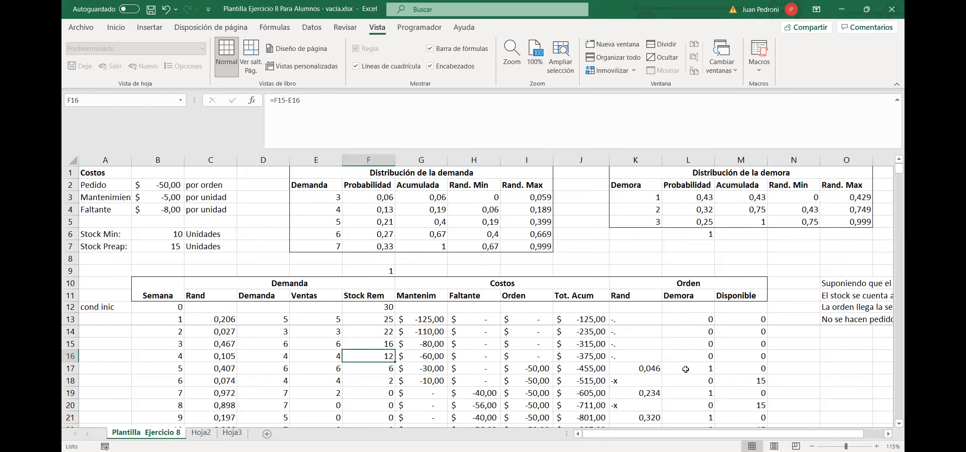
key("Down")
key("Right")
key("Right")
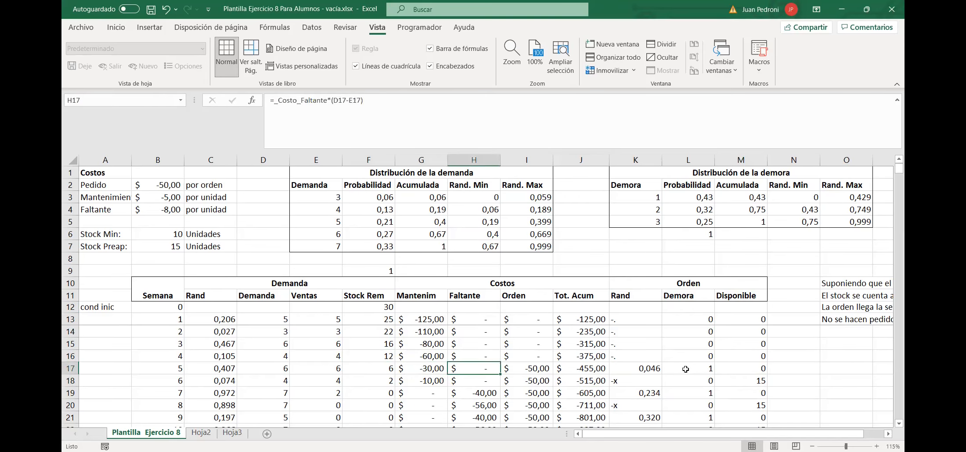
key("Right")
key("Up")
key("Down")
key("Down")
key("Down")
key("Down")
key("Down")
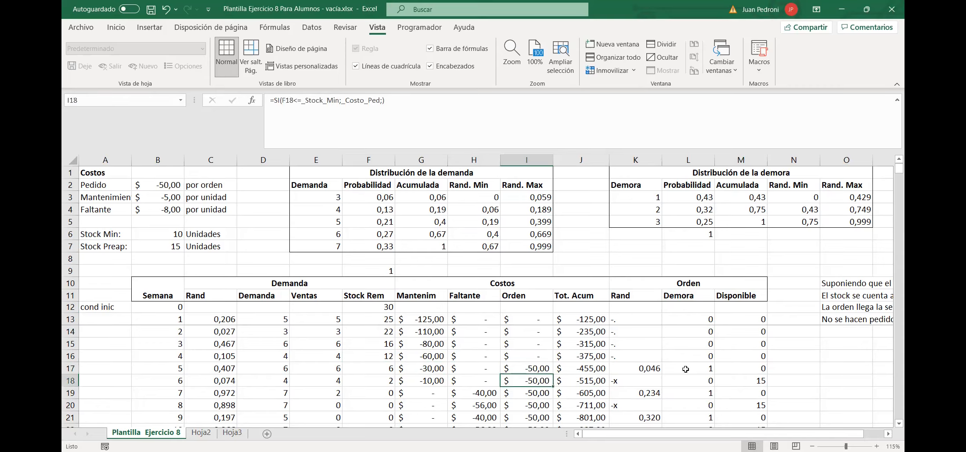
scroll(686, 370, "down", 1)
key("Up")
key("Up")
key("Up")
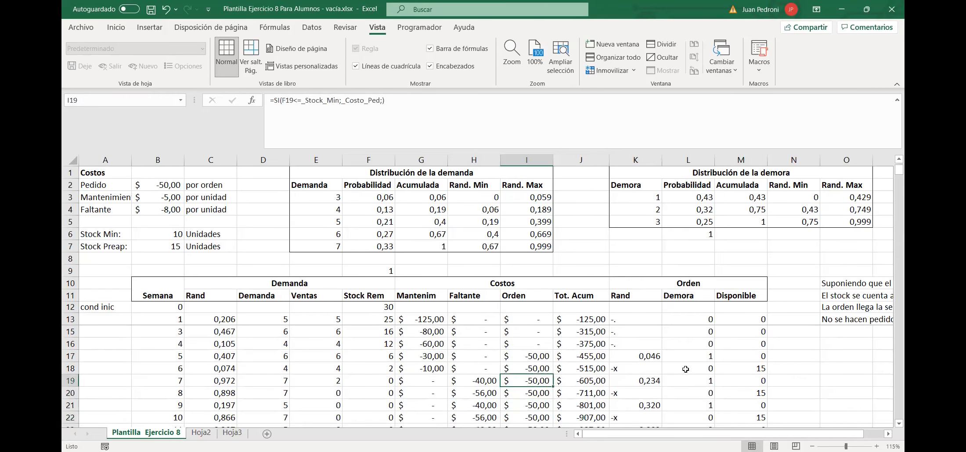
key("Right")
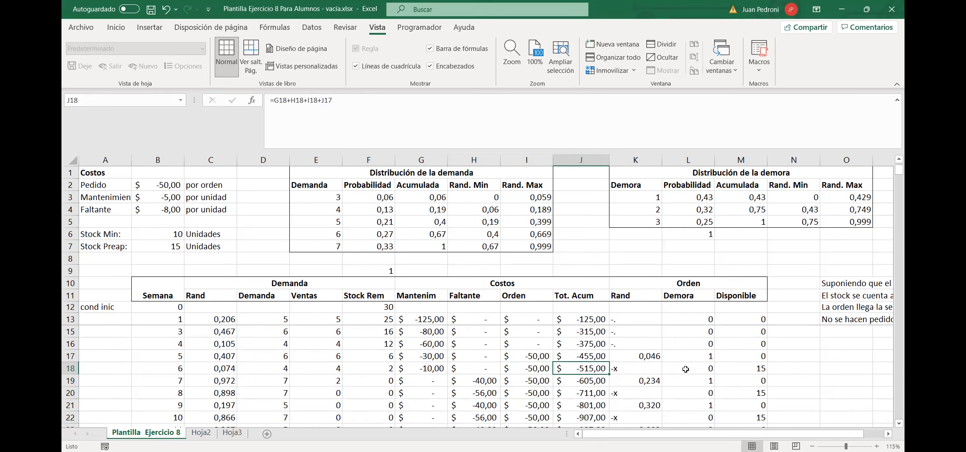
key("Left")
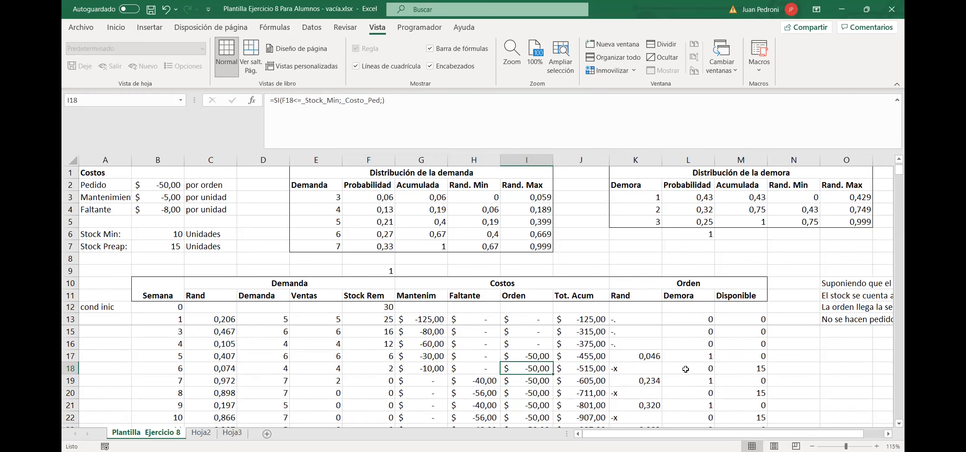
scroll(630, 354, "up", 1)
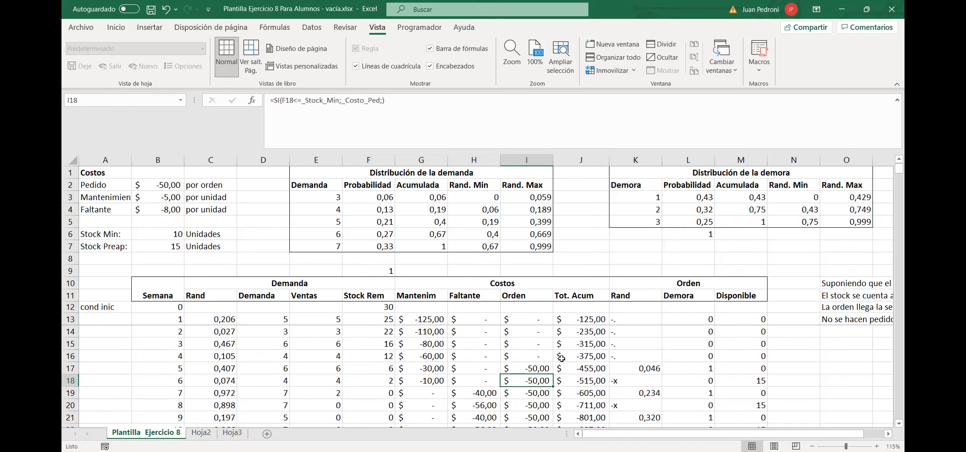
Add Disponible to the week 1 Ventas formula as =SI(F12+M13>=D13;D13;F12+M13) and fill it down the column.
left_click(280, 323)
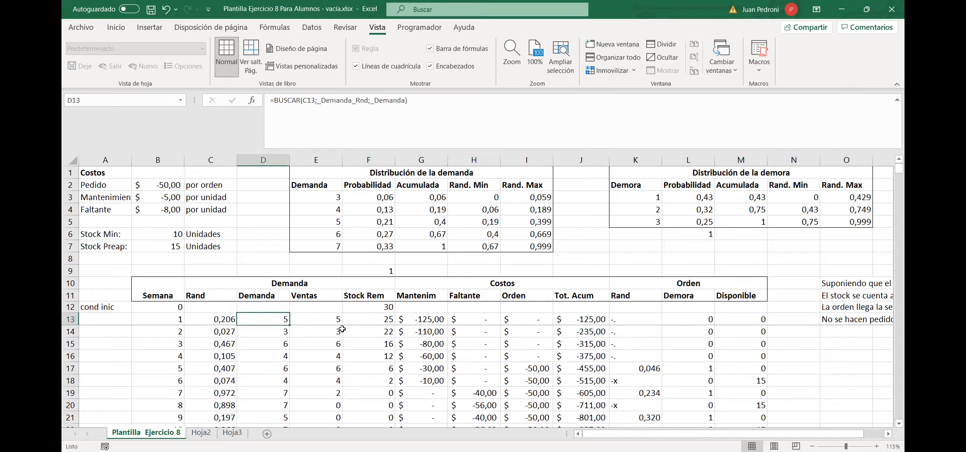
key("Right")
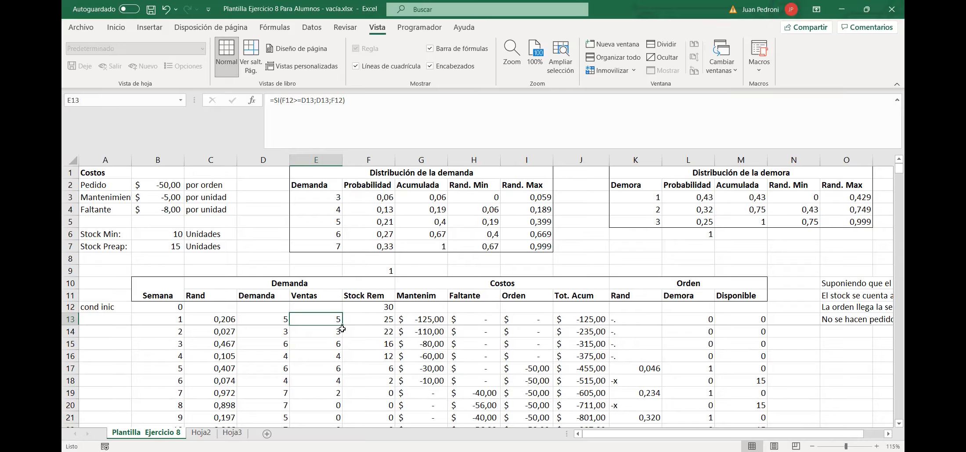
key("F2")
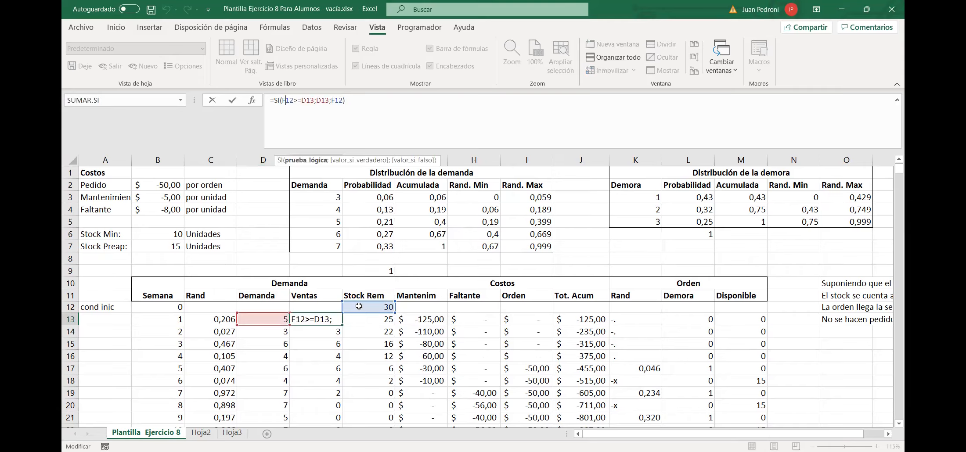
left_click(290, 105)
type("+")
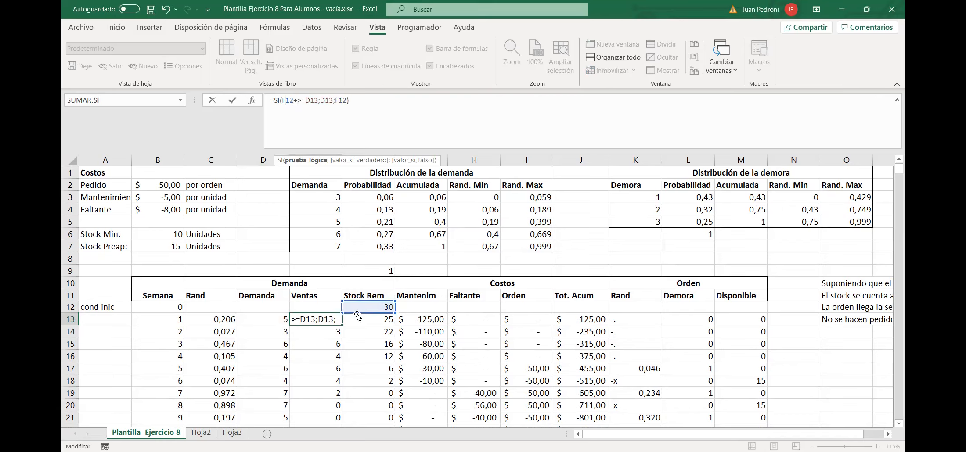
left_click(736, 319)
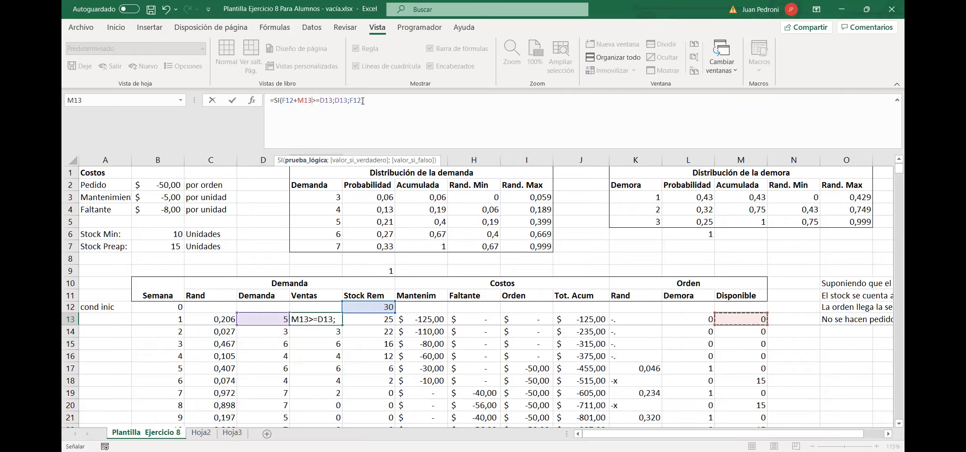
type("+")
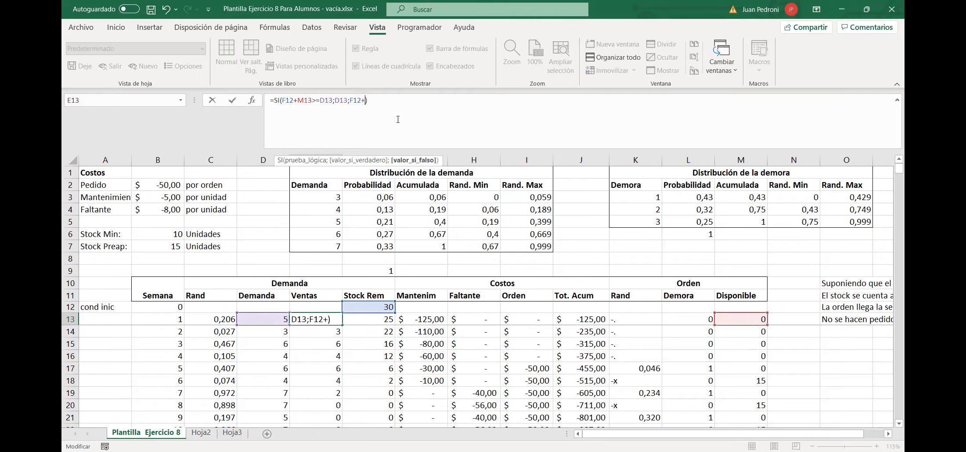
left_click(733, 321)
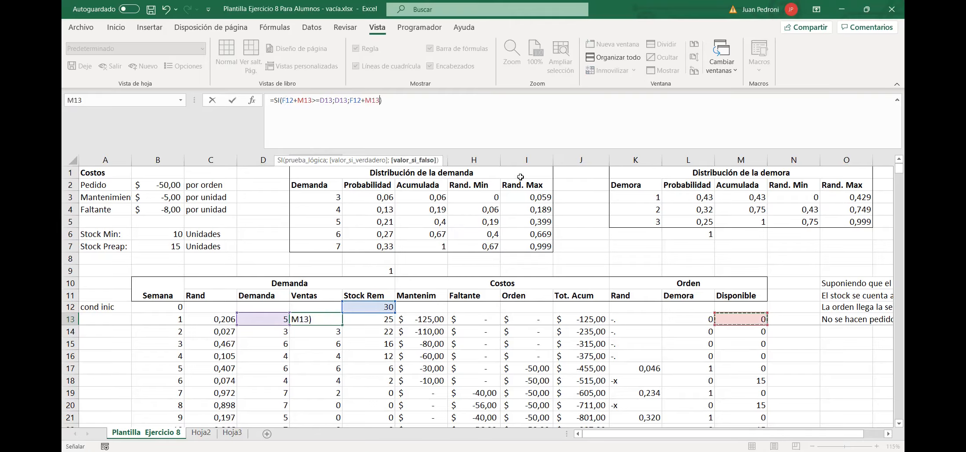
key("ctrl+Return")
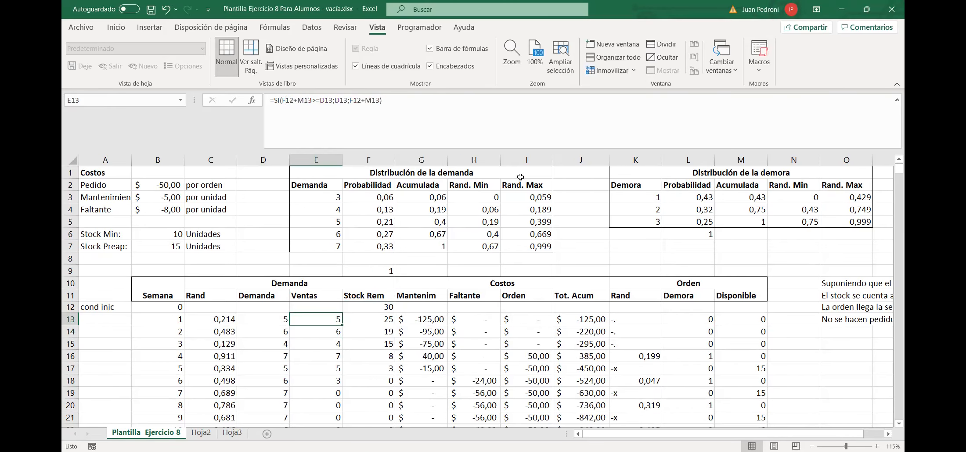
double_click(342, 324)
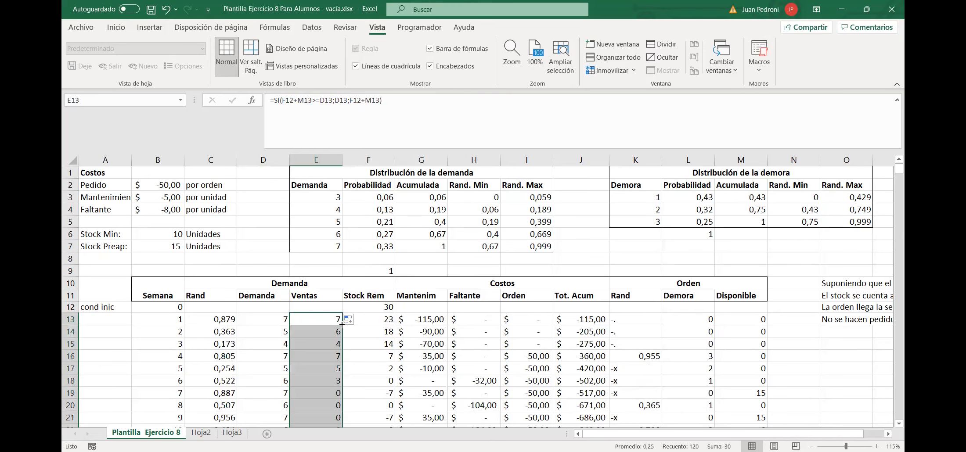
Open the week 1 Stock Rem formula in F13 for editing.
left_click(375, 323)
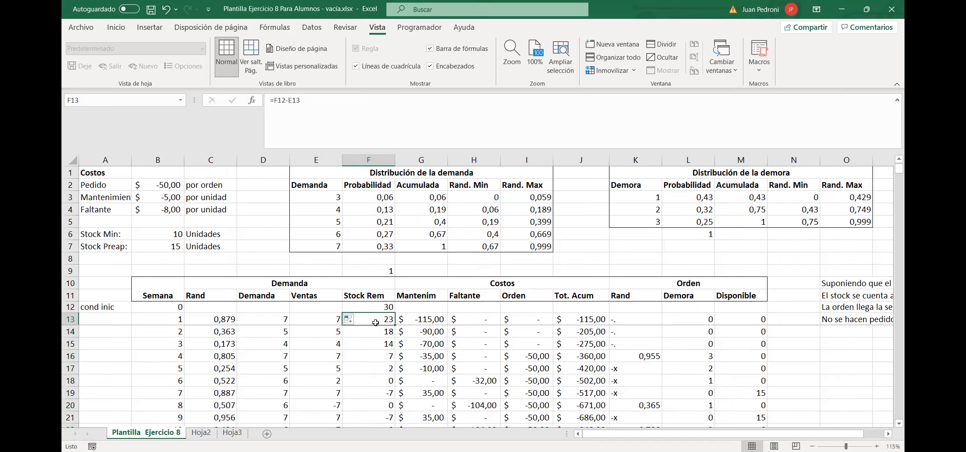
left_click(277, 106)
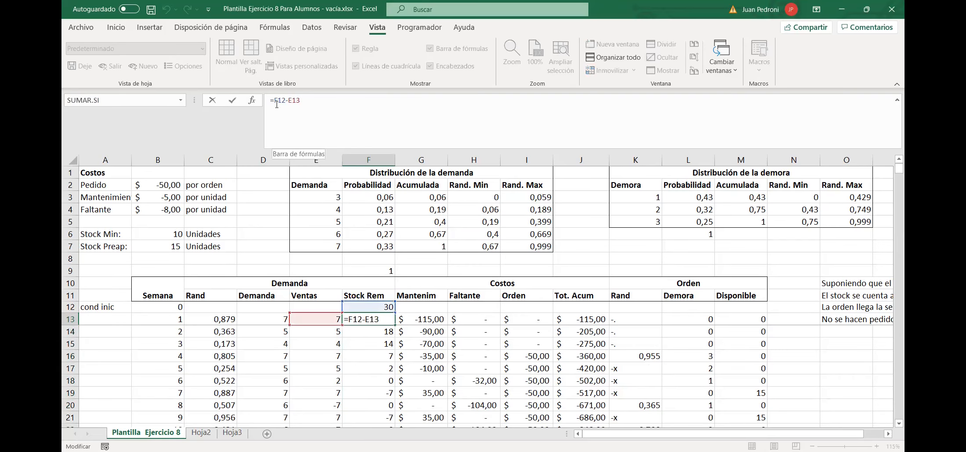
left_click(324, 106)
type("+")
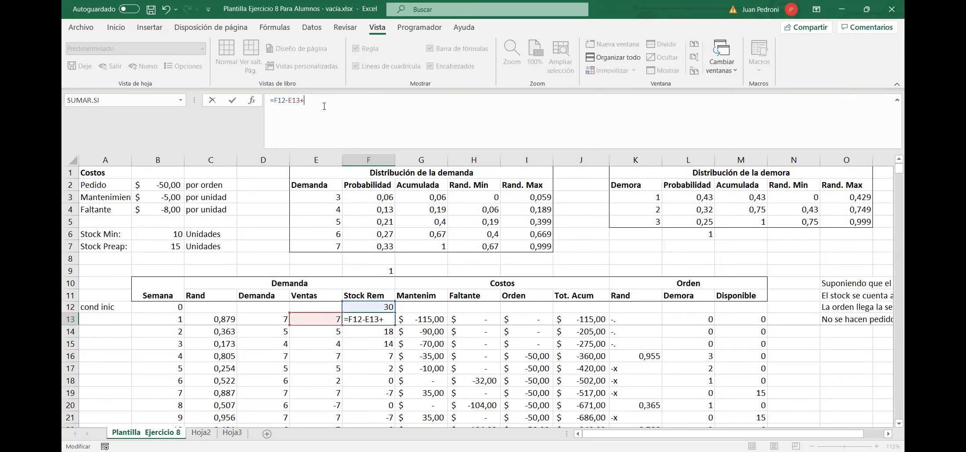
left_click(740, 318)
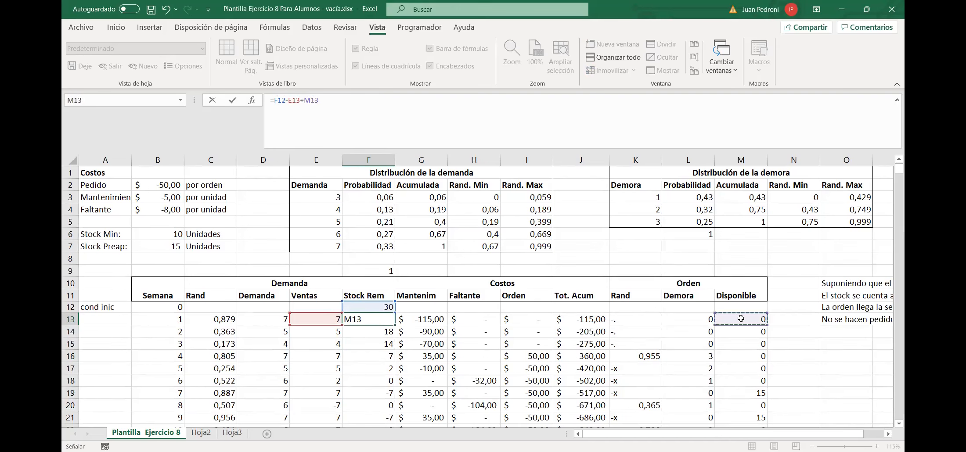
key("BackSpace")
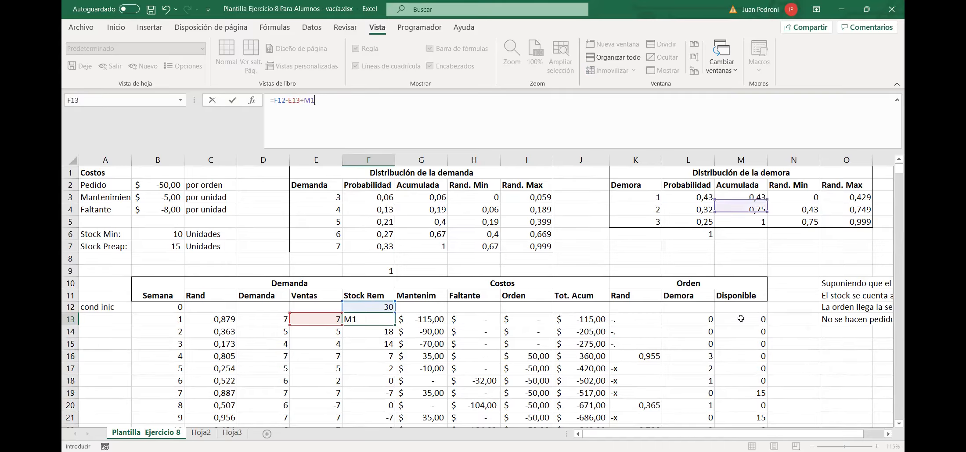
key("BackSpace")
key("BackSpace")
key("BackSpace")
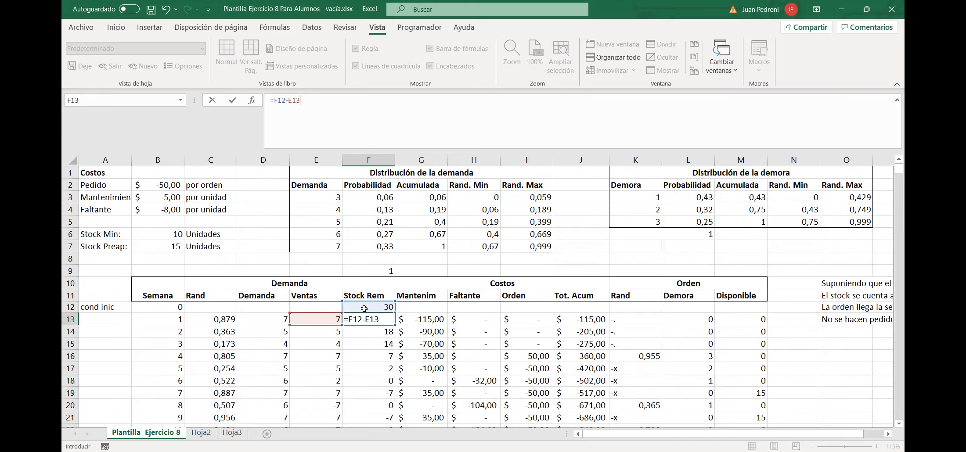
Add Disponible to the week 1 Stock Rem formula as =F12+M13-E13, fill it down the column and check week 2's formula.
left_click(285, 100)
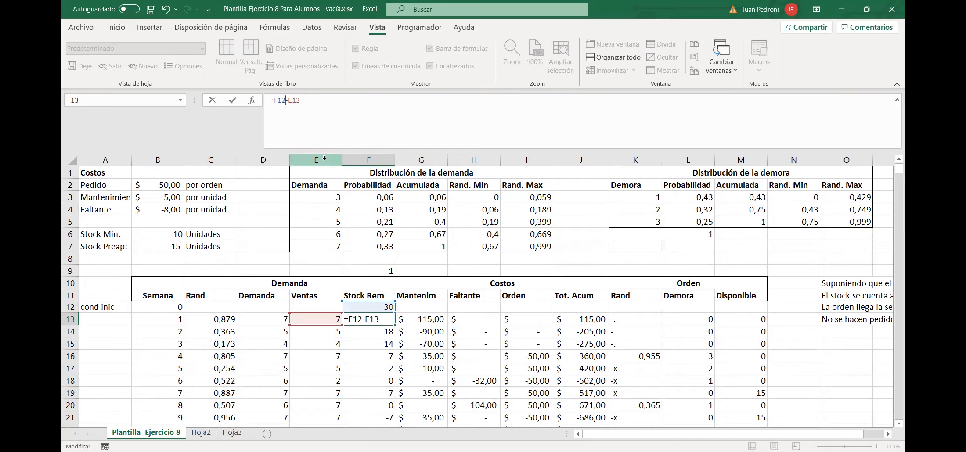
type("+")
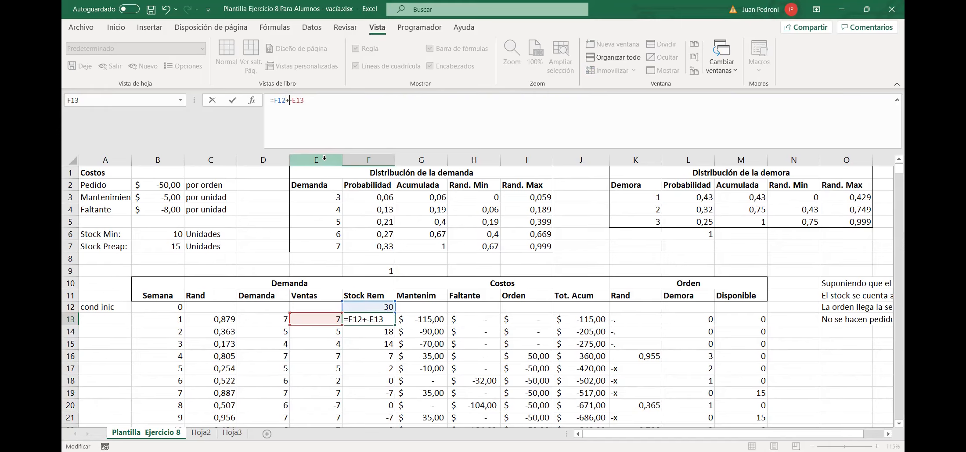
left_click(728, 318)
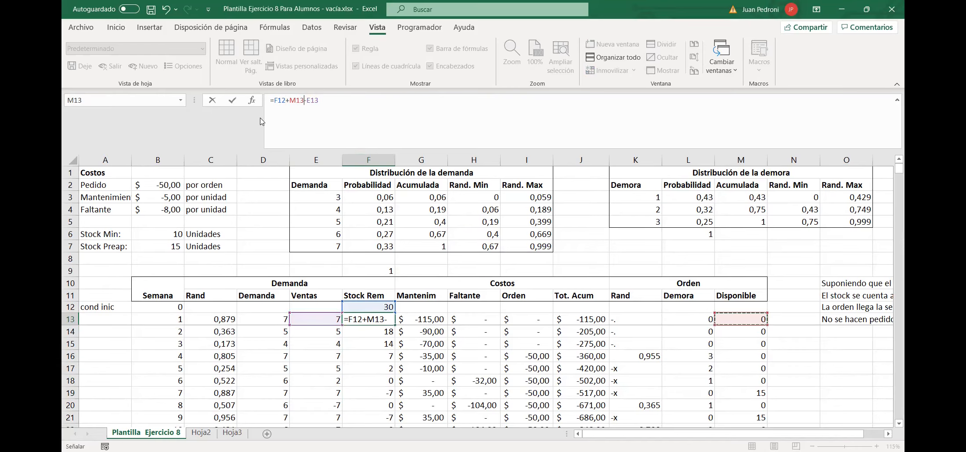
key("ctrl+Return")
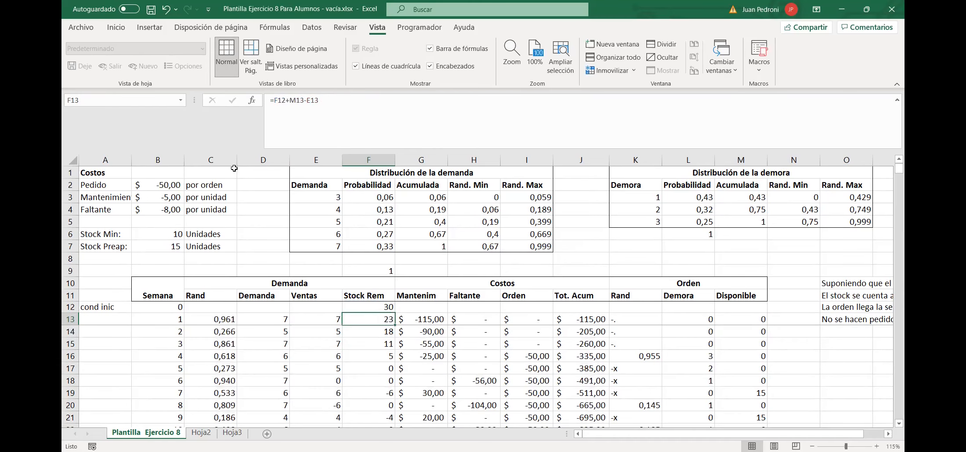
double_click(395, 325)
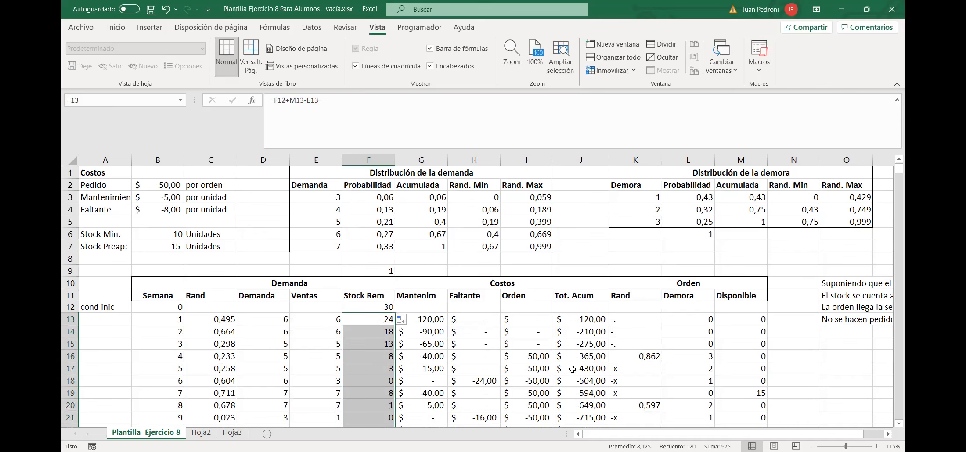
left_click(377, 328)
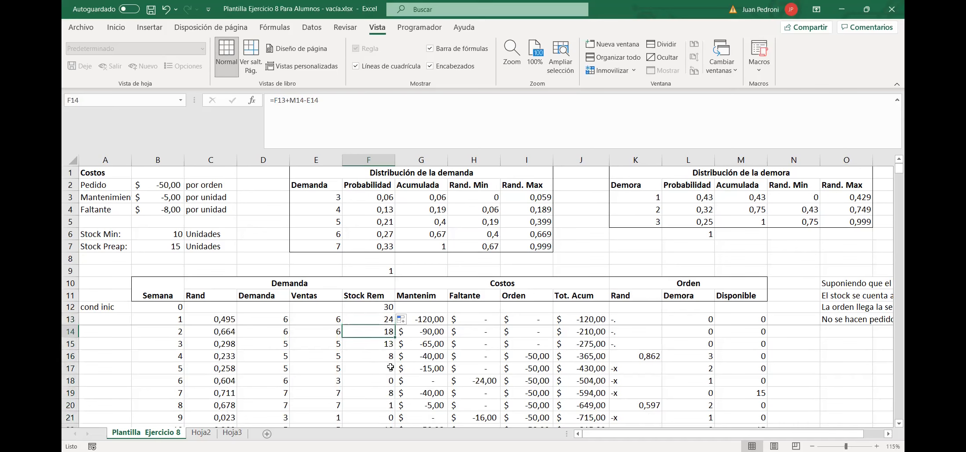
Examine the initial stock, week 1's Demanda and Ventas formulas, and the Stock Rem formulas for weeks 1 to 3.
left_click(373, 308)
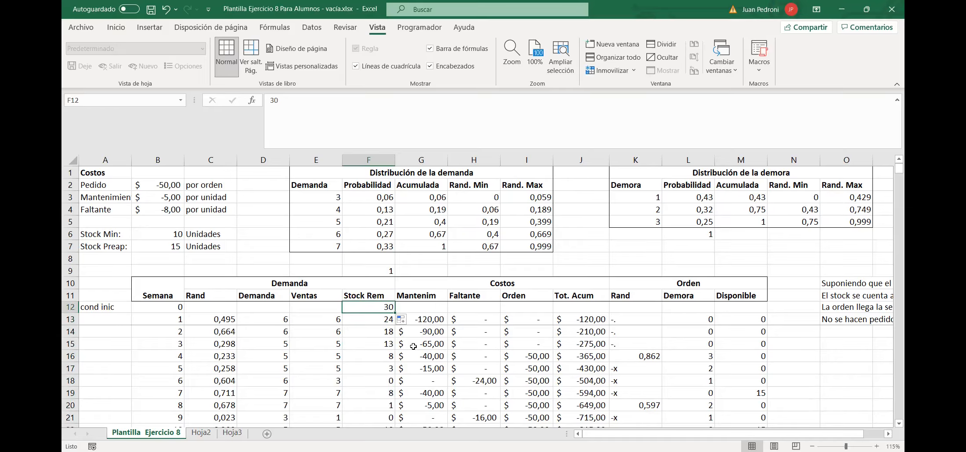
key("Left")
key("Right")
key("Down")
key("Left")
key("Left")
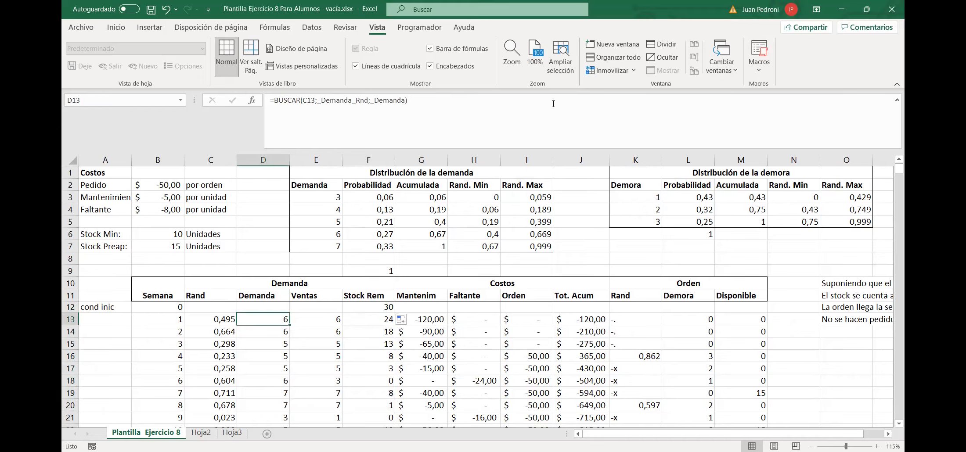
key("Right")
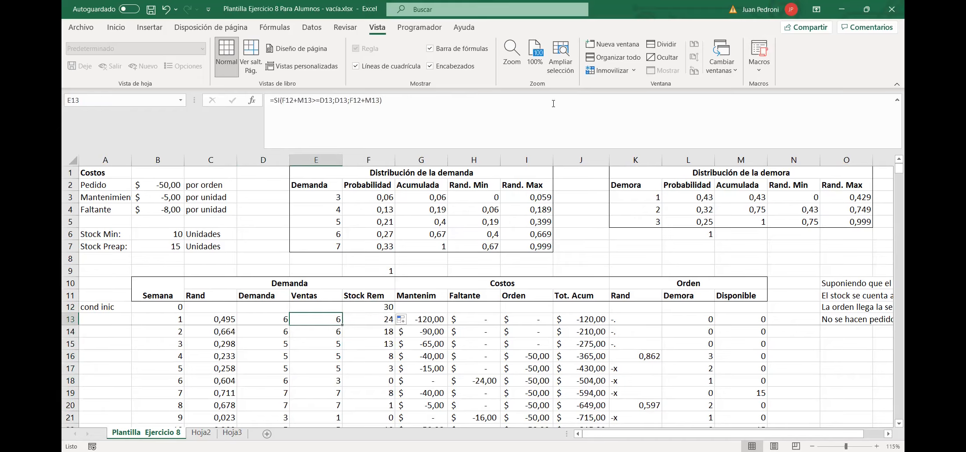
key("Right")
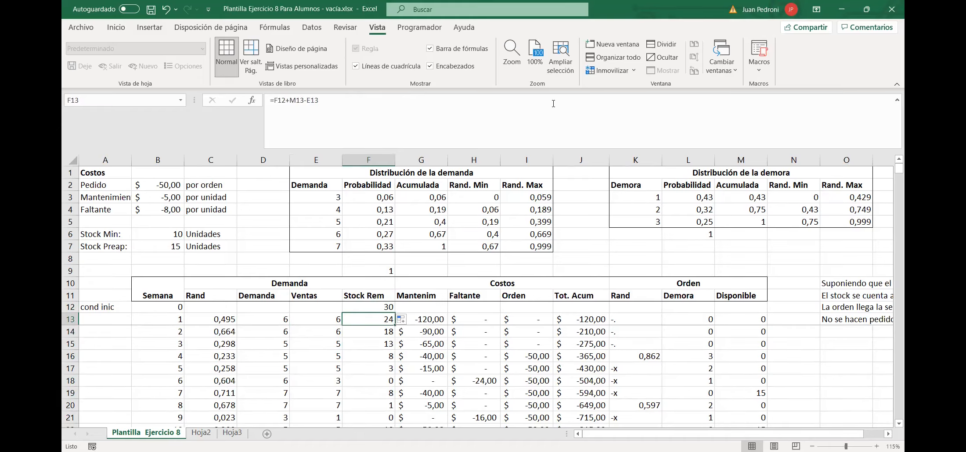
key("Down")
key("Down")
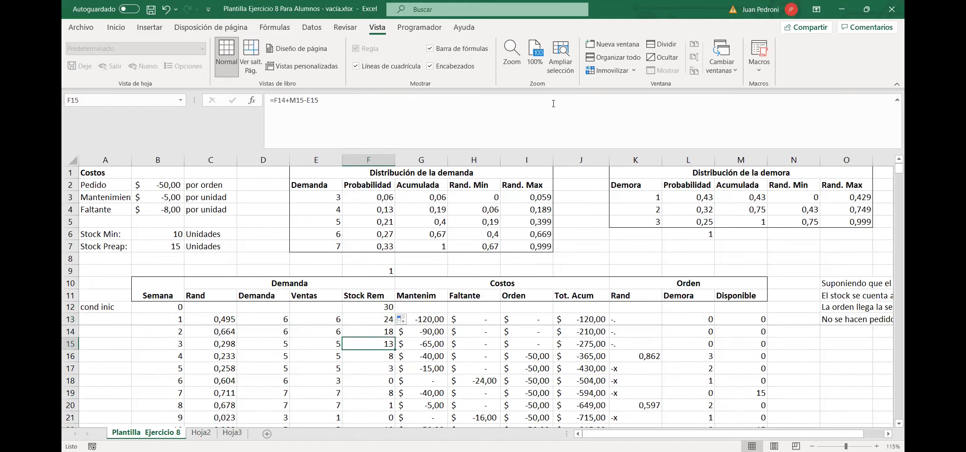
Trace the week 4 row through its demand, Stock Rem, Orden cost and Demora formulas.
key("Left")
key("Down")
key("Right")
key("Left")
key("Left")
key("Left")
key("Left")
key("Right")
key("Right")
key("Right")
key("Right")
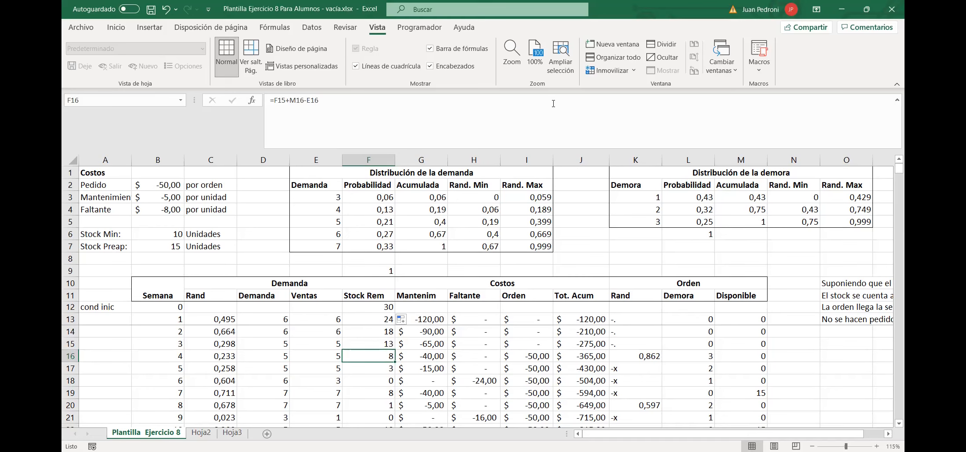
key("Right")
key("Right")
key("Right")
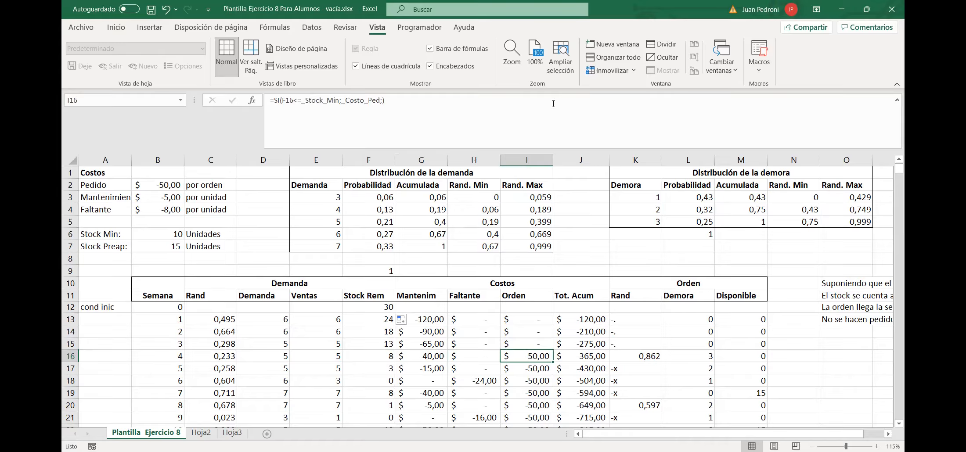
key("Right")
key("Right")
key("Right")
key("Right")
key("Left")
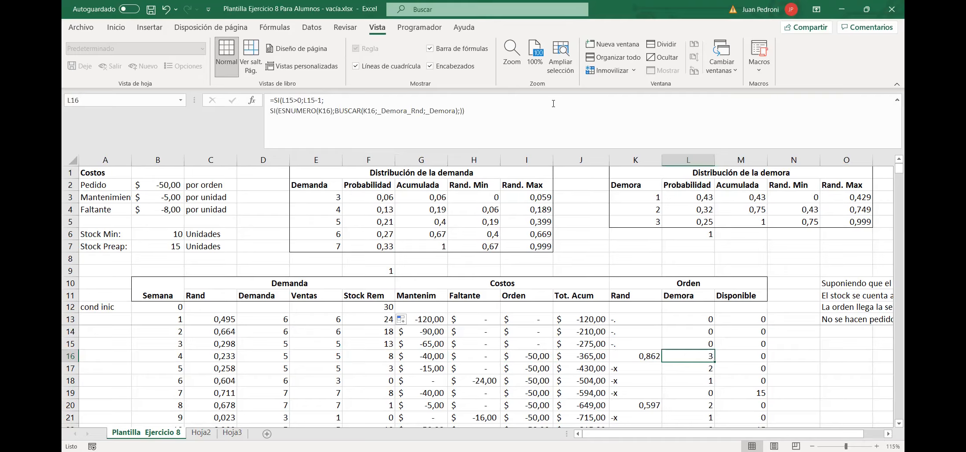
key("Left")
key("Left")
key("Left")
key("Left")
key("Left")
key("Left")
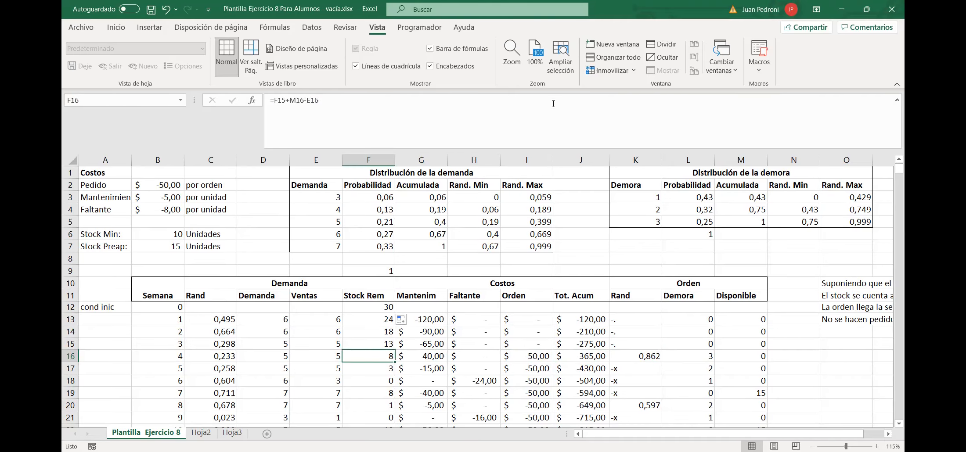
Follow Stock Rem through weeks 5 to 7 and check week 7's Demanda and Orden cost formulas.
key("Down")
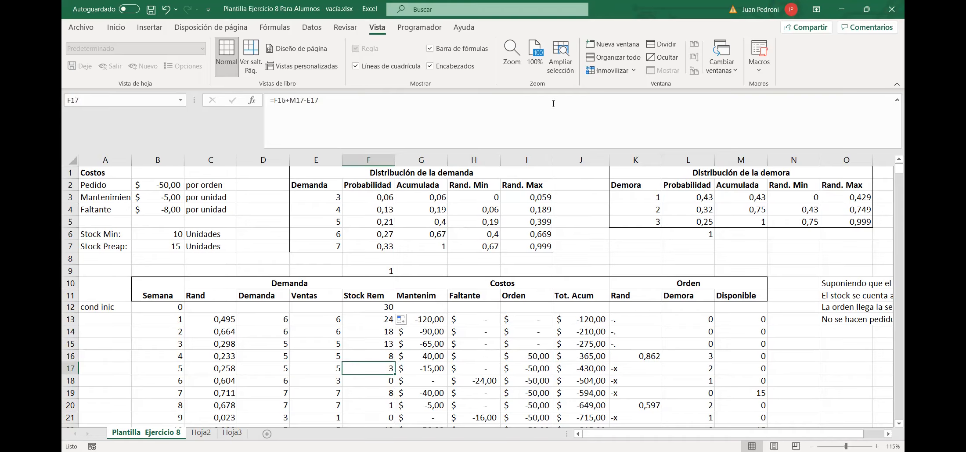
key("Left")
key("Right")
key("Left")
key("Down")
key("Right")
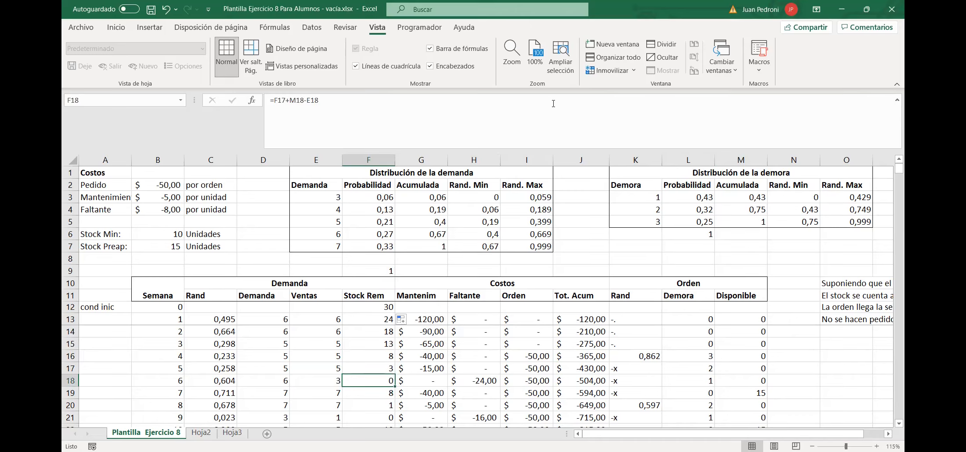
key("Down")
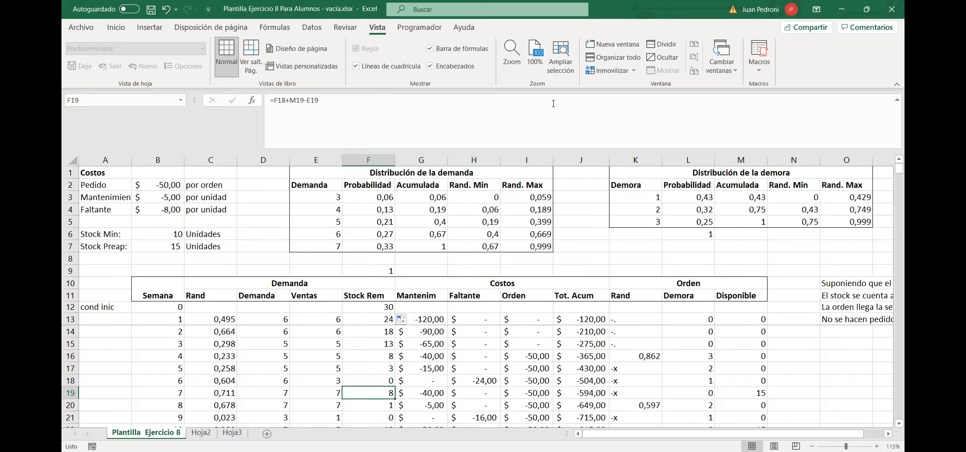
key("Left")
key("Left")
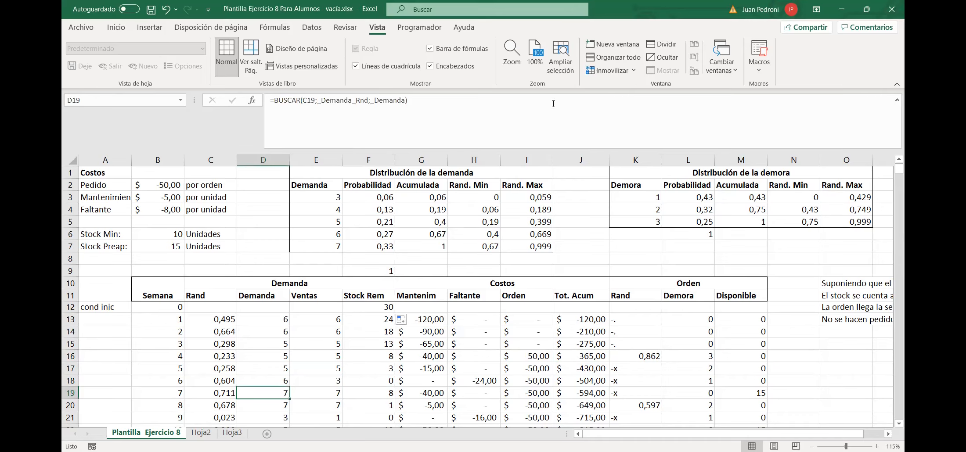
key("Right")
key("Right")
key("Right")
key("Right")
key("Right")
key("Right")
key("Right")
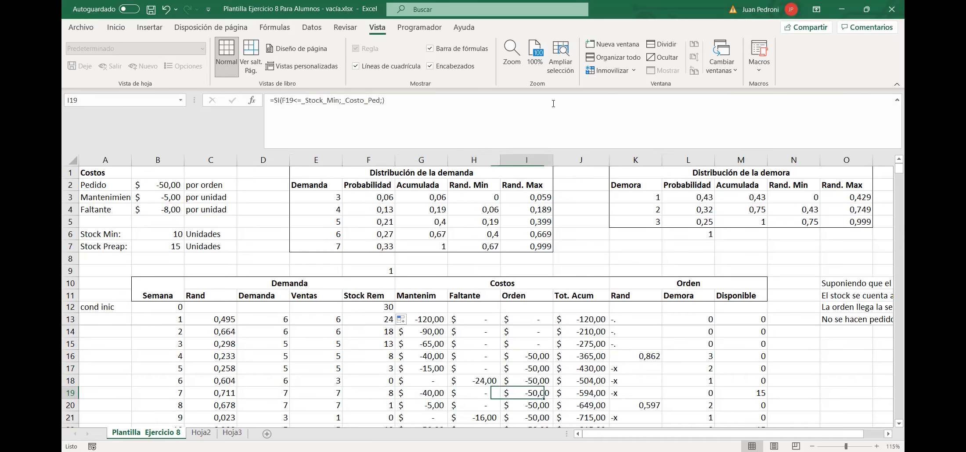
key("Left")
key("Left")
key("Left")
key("Left")
key("Left")
key("Up")
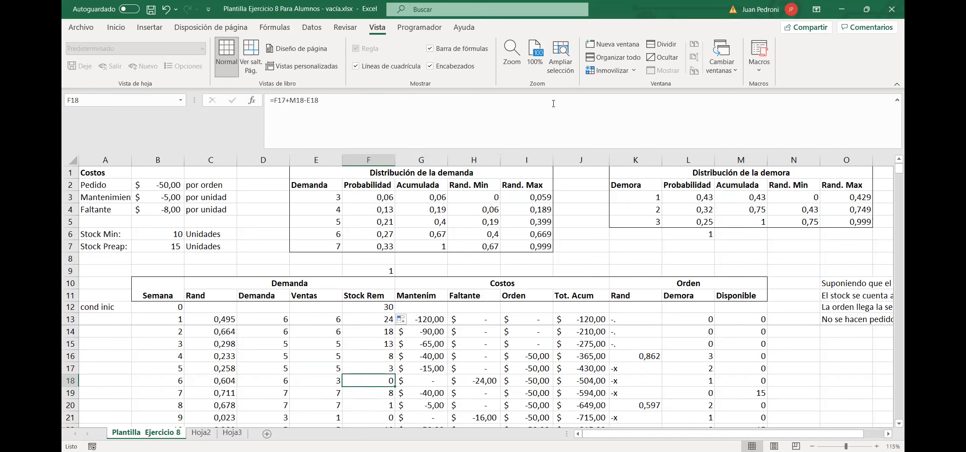
key("Down")
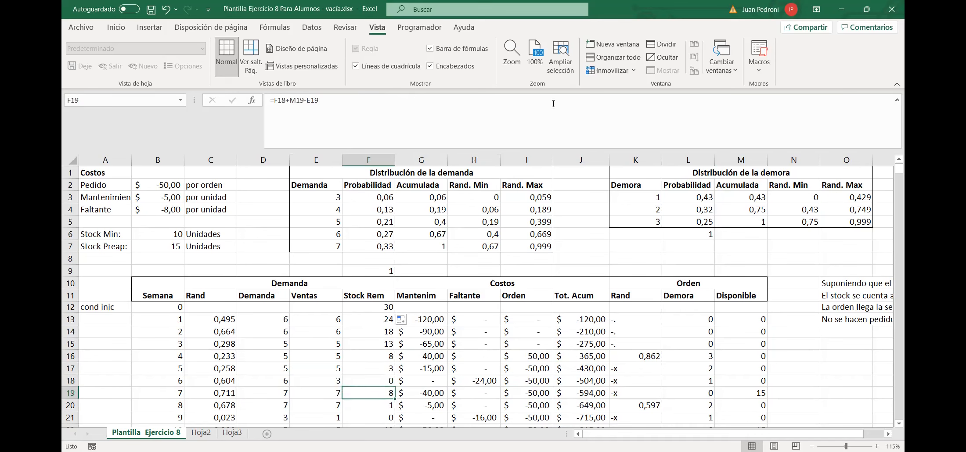
Compare week 7's Disponible formula with its Stock Rem and Ventas formulas.
key("Right")
key("Right")
key("Right")
key("Right")
key("Right")
key("Right")
key("Right")
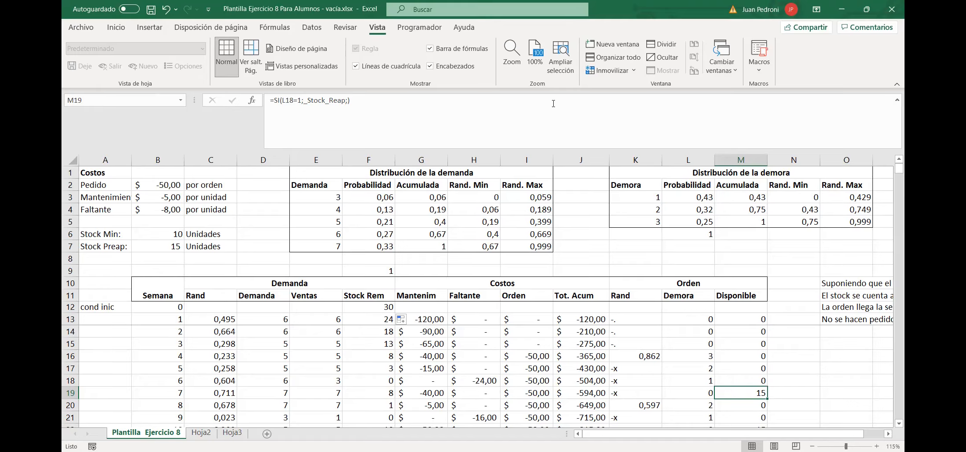
key("Left")
key("Left")
key("Left")
key("Left")
key("Left")
key("Left")
key("Left")
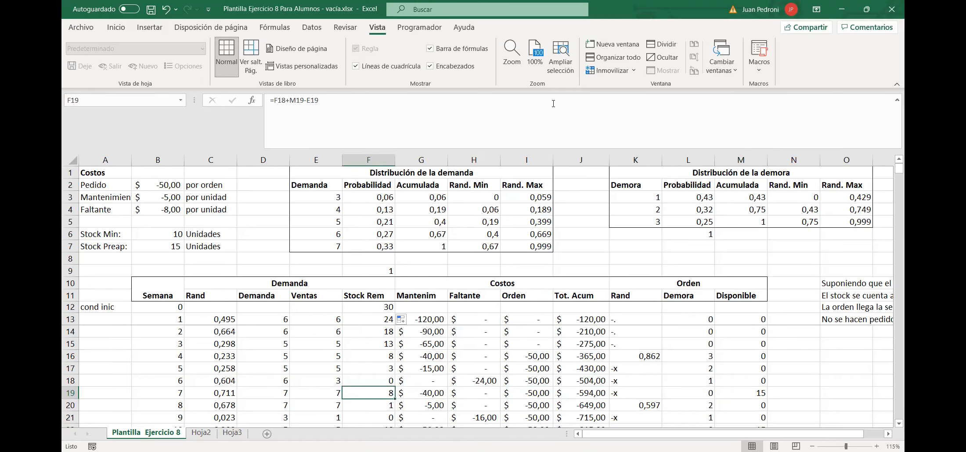
key("Left")
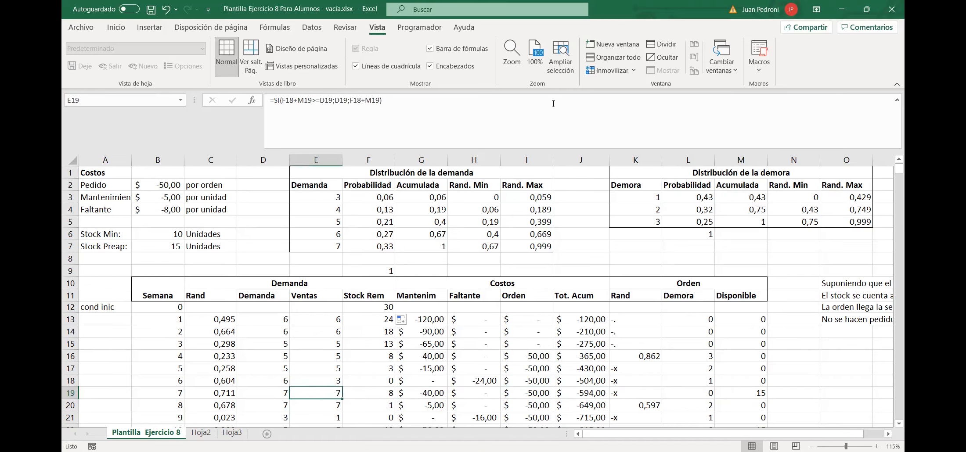
key("Right")
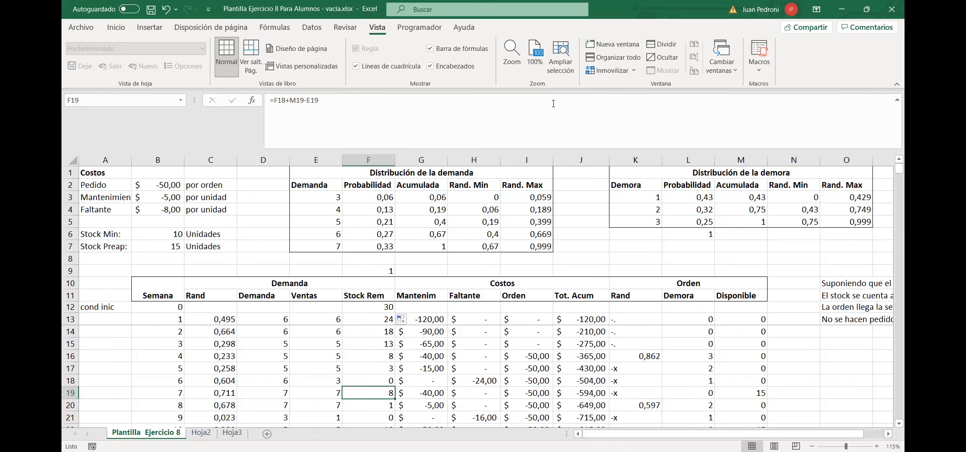
Examine week 7's Faltante, Orden cost and Demora formulas to see how a pending order affects the order charge.
key("Right")
key("Right")
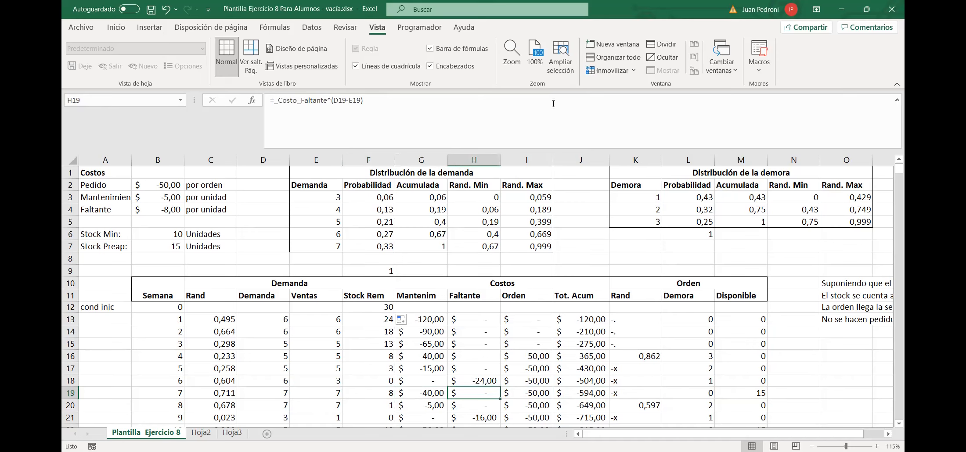
key("Right")
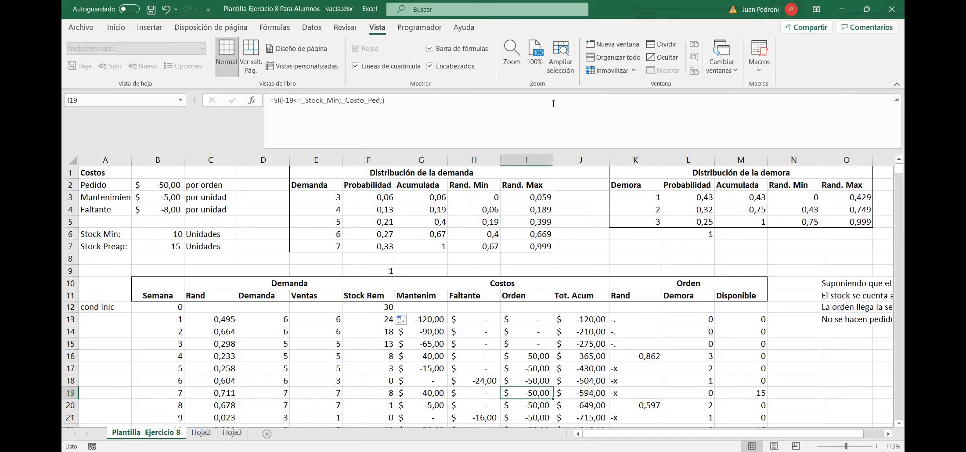
key("Right")
key("Right")
key("Right")
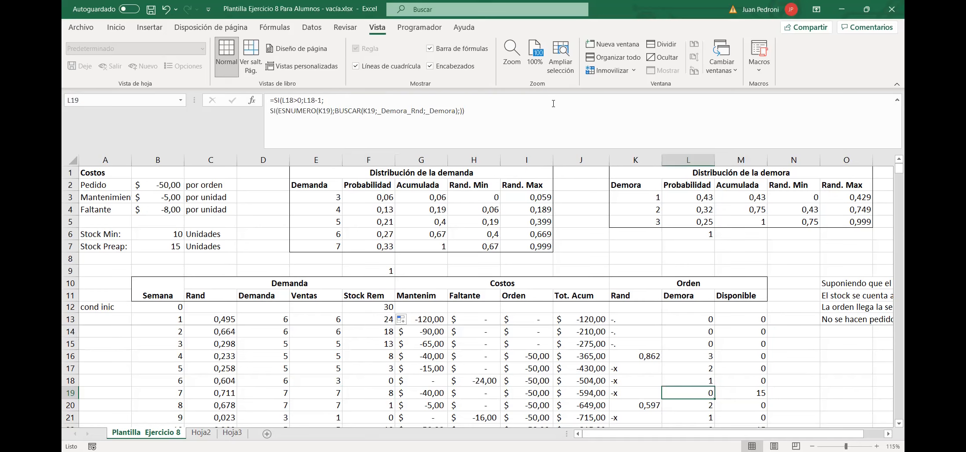
key("Left")
key("Left")
key("Left")
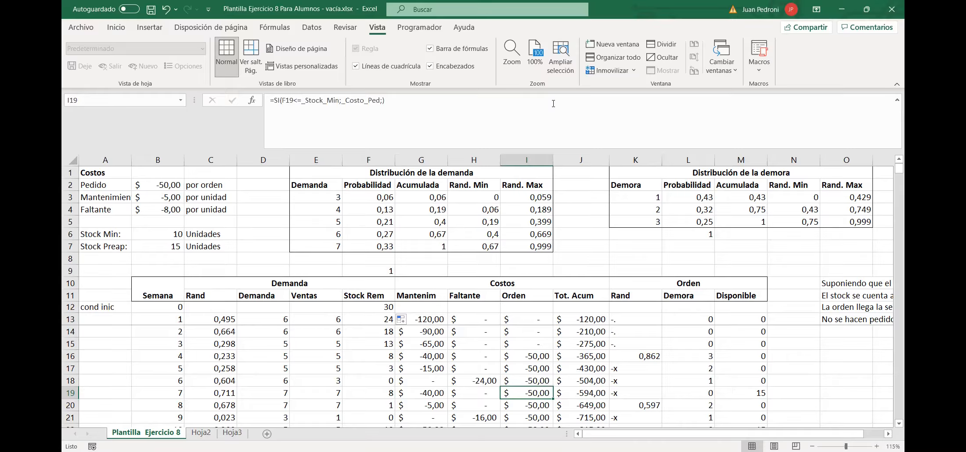
key("Right")
key("Right")
key("Right")
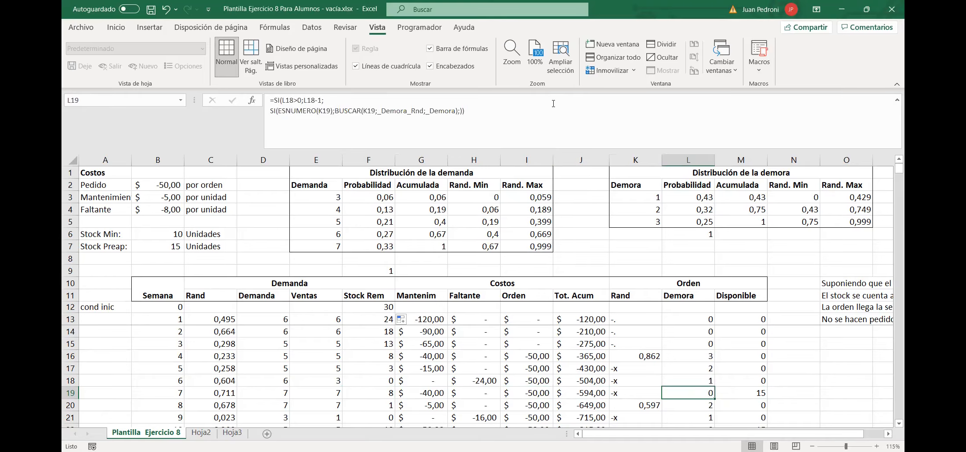
key("Left")
key("Left")
key("Left")
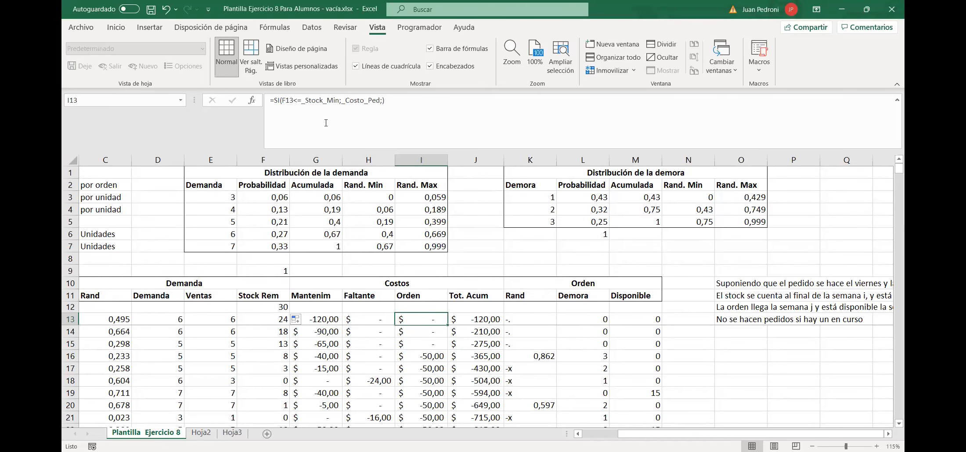
Replace week 1's Orden cost formula with =SI(L12>0;;SI(F13<=_Stock_Min;_Costo_Ped;)), splitting it over two lines, and fill it down the column.
left_click_drag(275, 103, 385, 100)
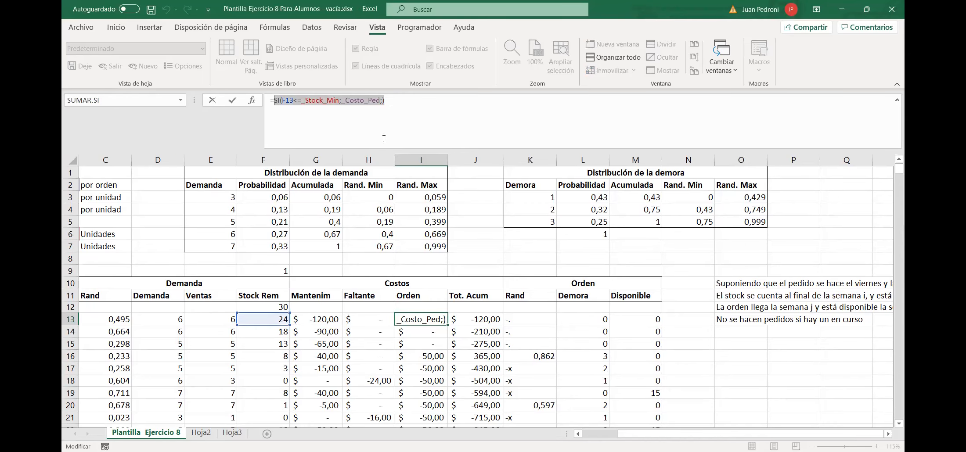
key("BackSpace")
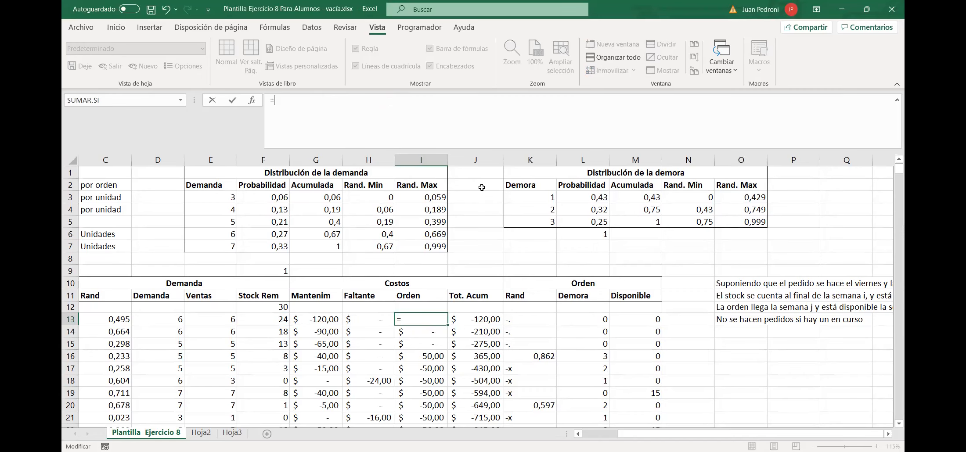
type("si(")
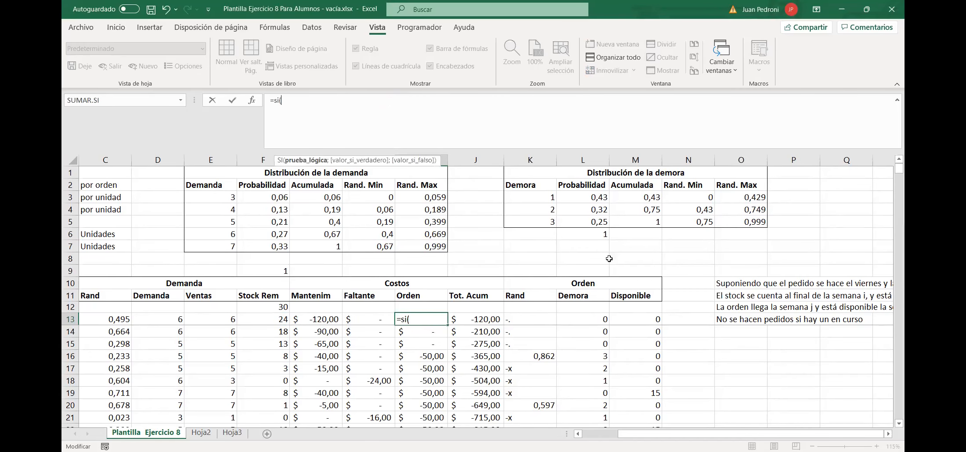
left_click(597, 309)
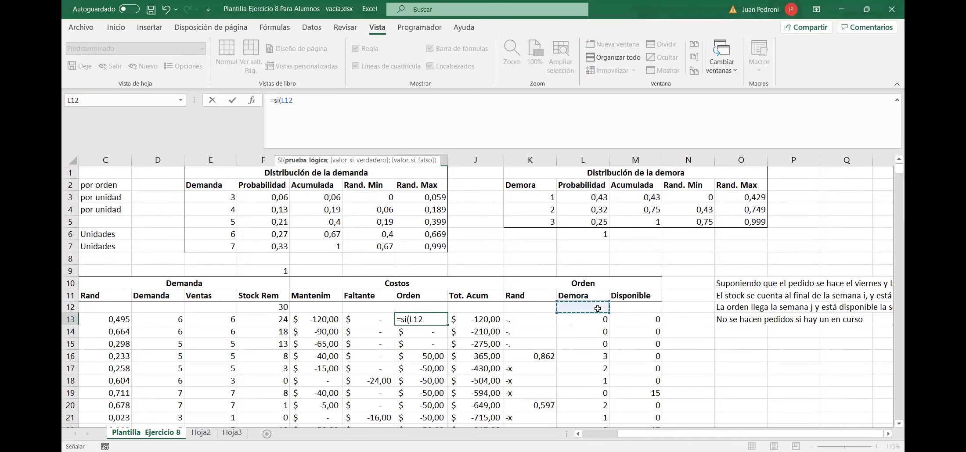
type(">0;;")
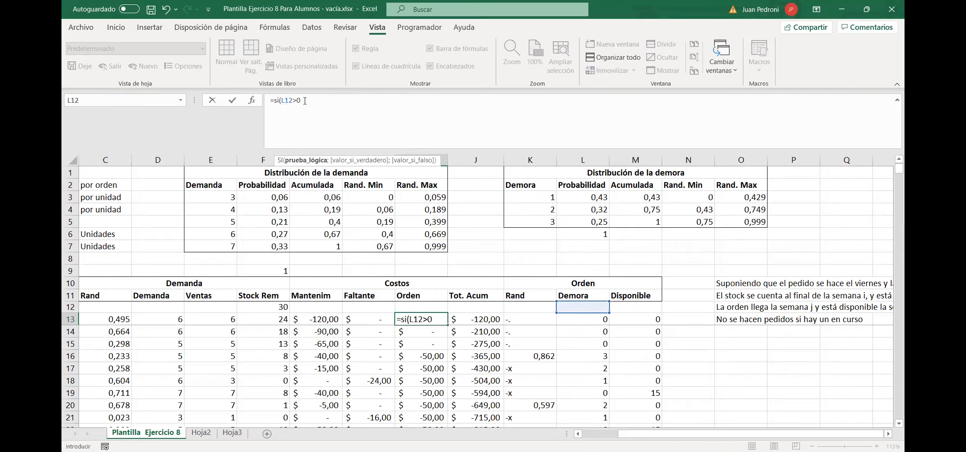
type(";")
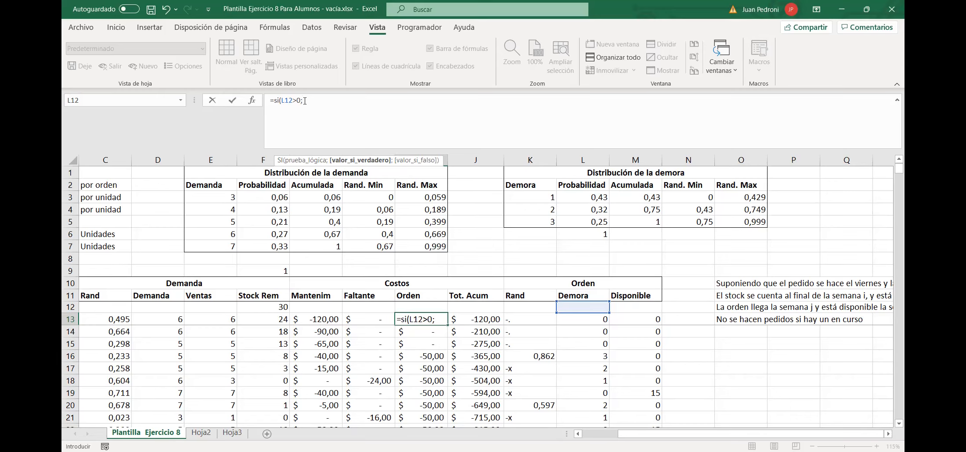
type(";")
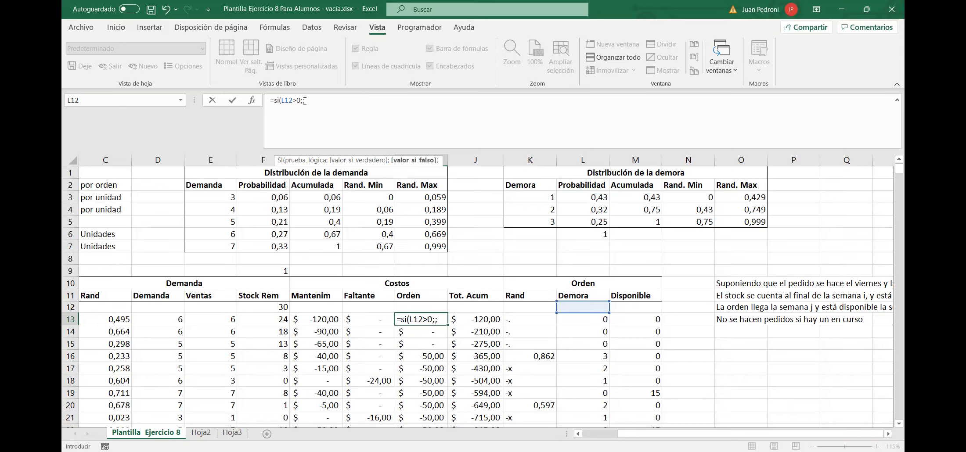
key("alt+Return")
type("SI(F13<=_Stock_Min;_Costo_Ped;)")
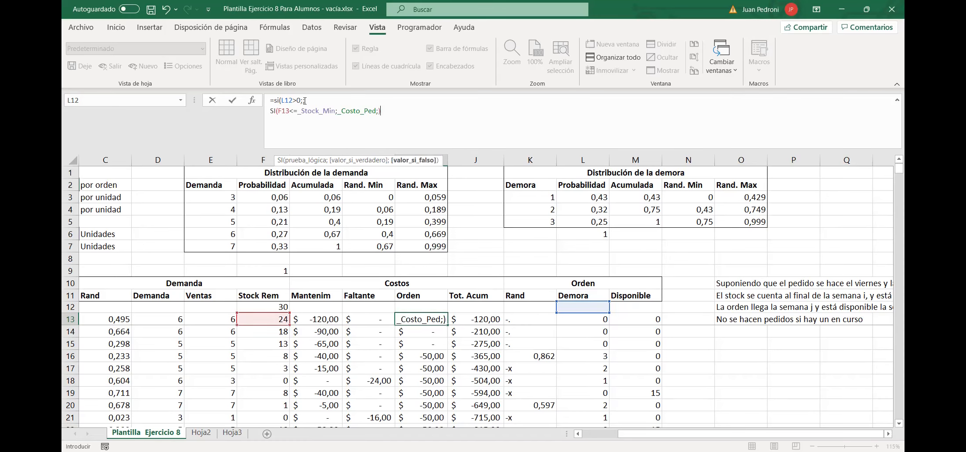
type(")")
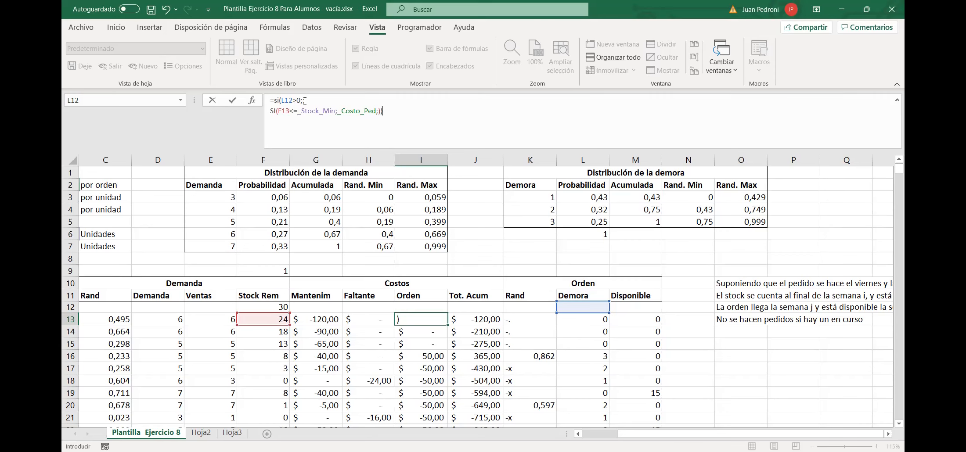
key("Return")
key("Up")
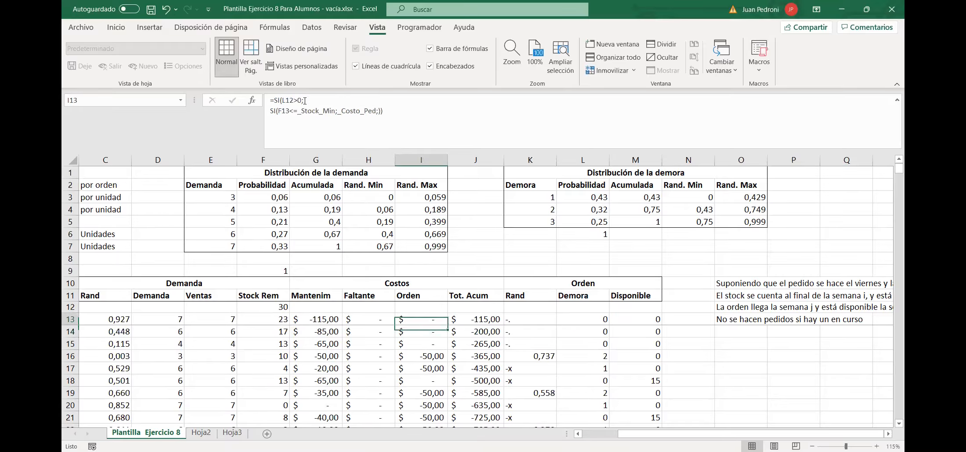
double_click(447, 325)
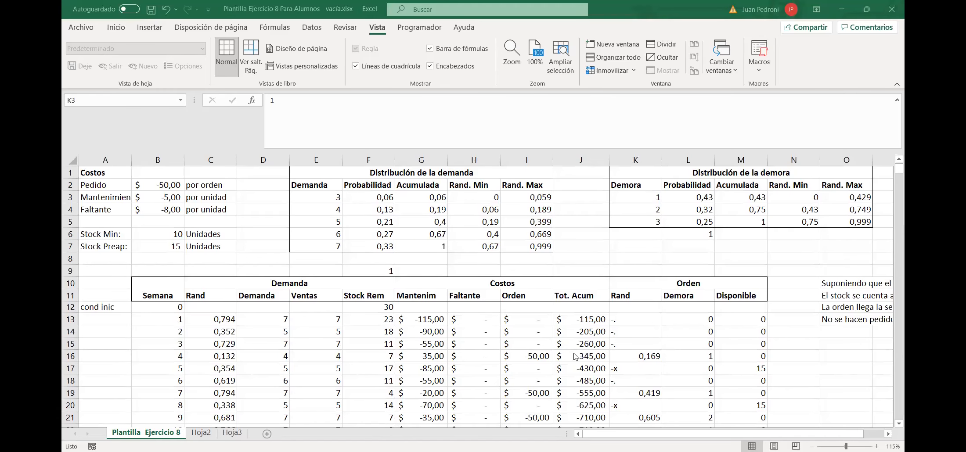
Check week 4's Orden cost formula and the Stock Rem formulas of weeks 10 and 11.
left_click(533, 357)
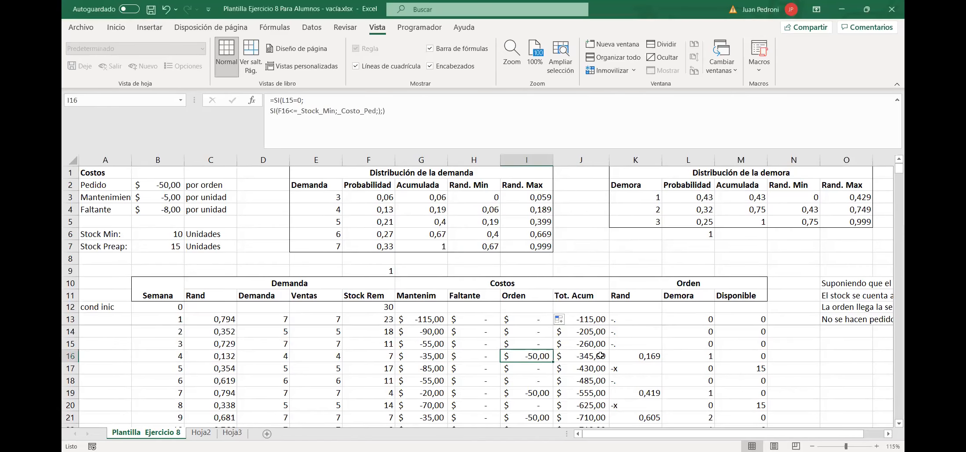
scroll(499, 365, "down", 1)
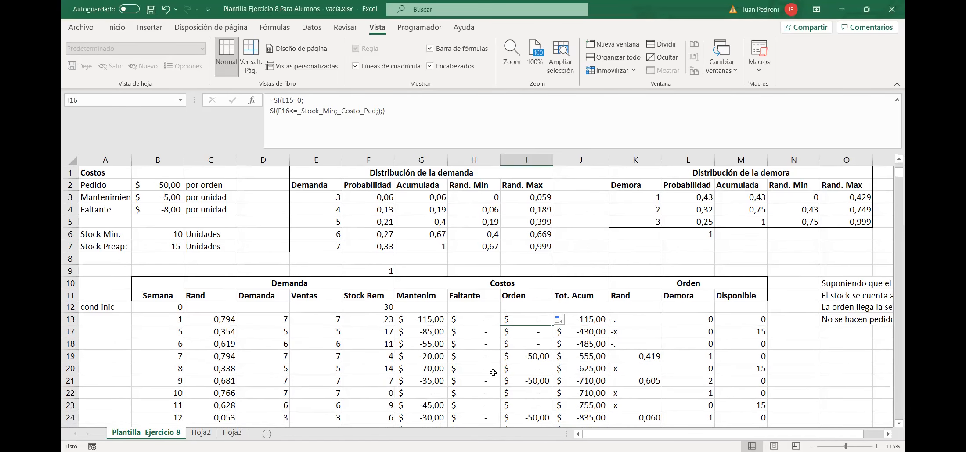
left_click(387, 404)
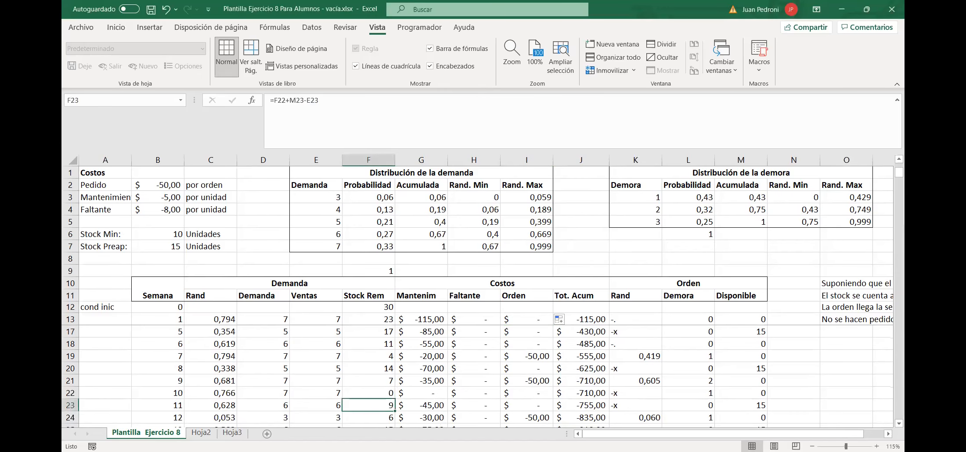
left_click(378, 392)
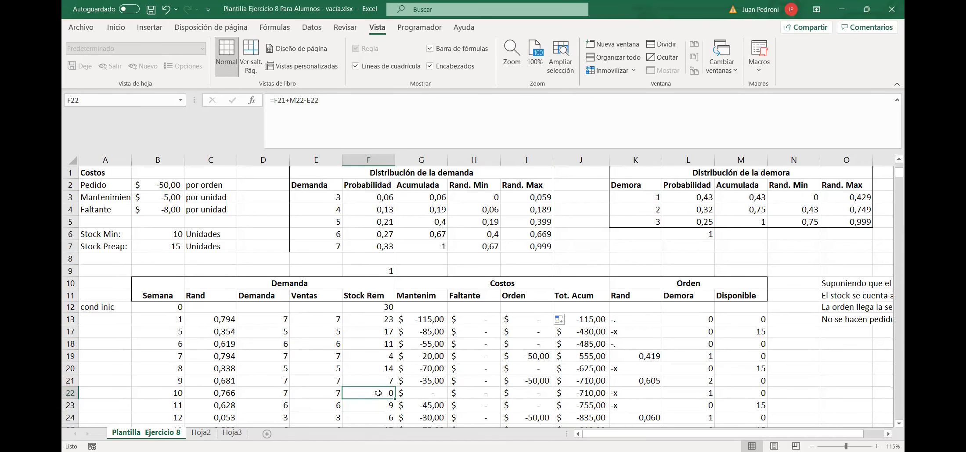
key("Down")
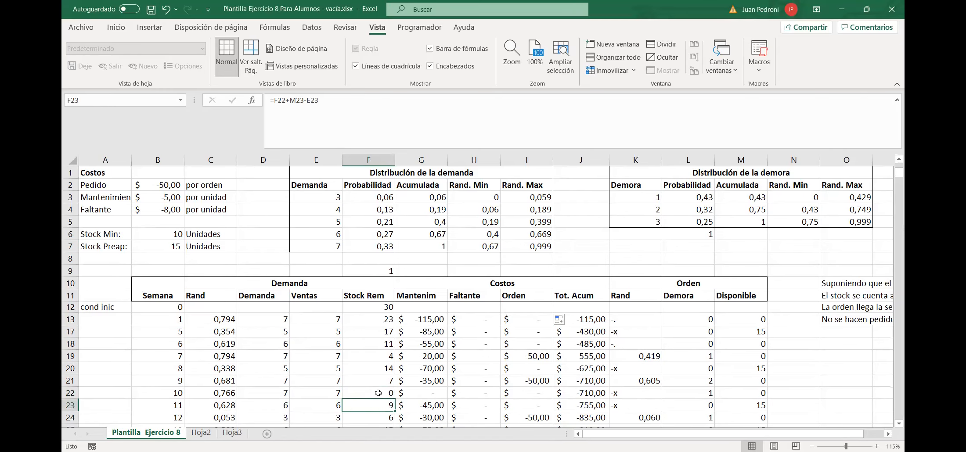
Compare week 11's Disponible formula with its demand Rand, Ventas and Stock Rem formulas.
key("Right")
key("Right")
key("Right")
key("Right")
key("Right")
key("Right")
key("Right")
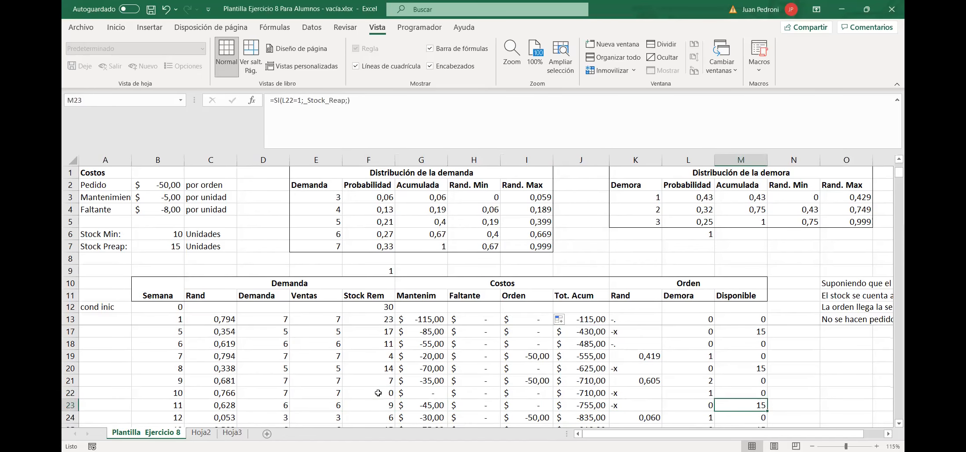
key("Left")
key("Left")
key("Left")
key("Left")
key("Left")
key("Left")
key("Left")
key("Left")
key("Left")
key("Left")
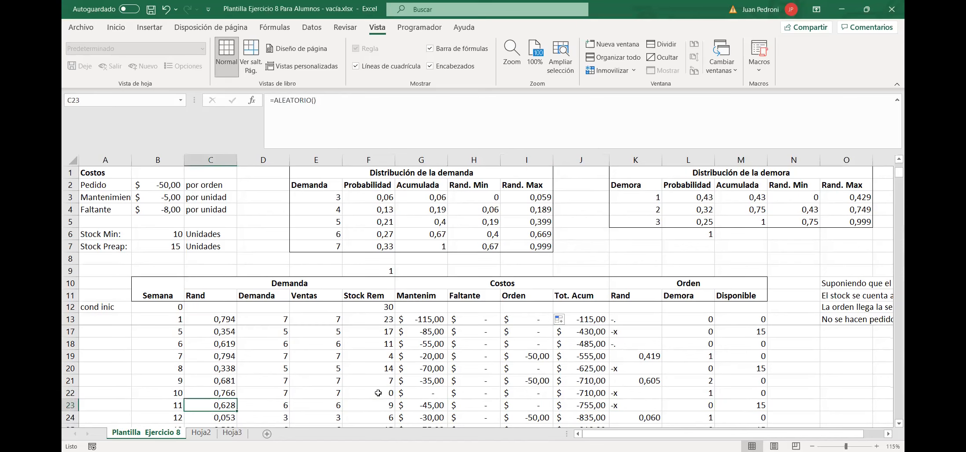
key("Right")
key("Right")
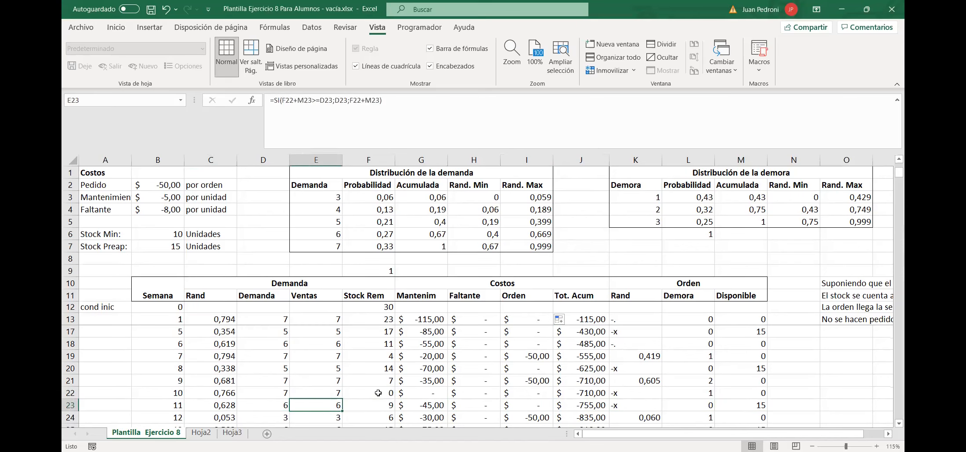
key("Right")
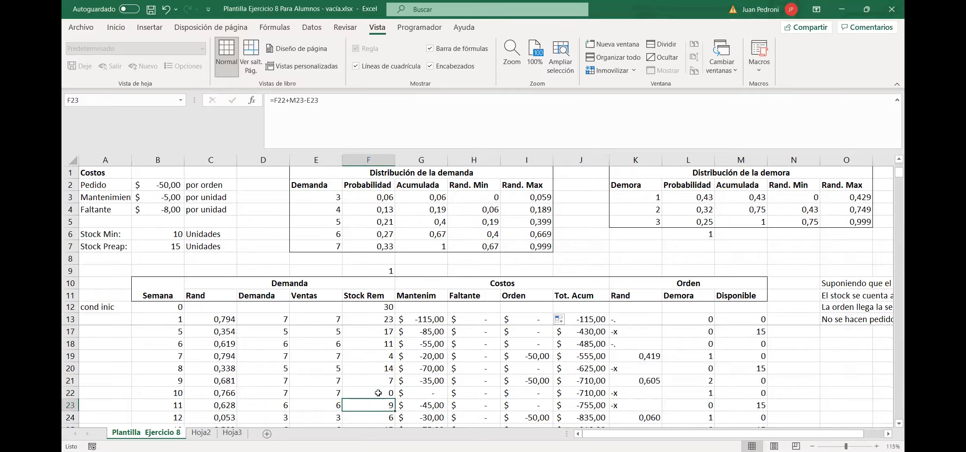
Examine week 11's Orden cost and order Rand formulas to see how the previous week's Demora affects a new order.
key("Right")
key("Right")
key("Right")
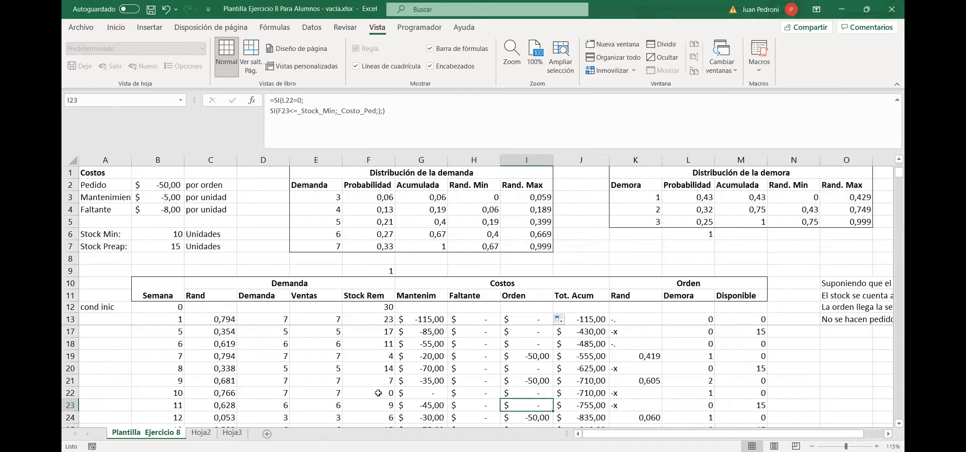
key("Right")
key("Right")
key("Right")
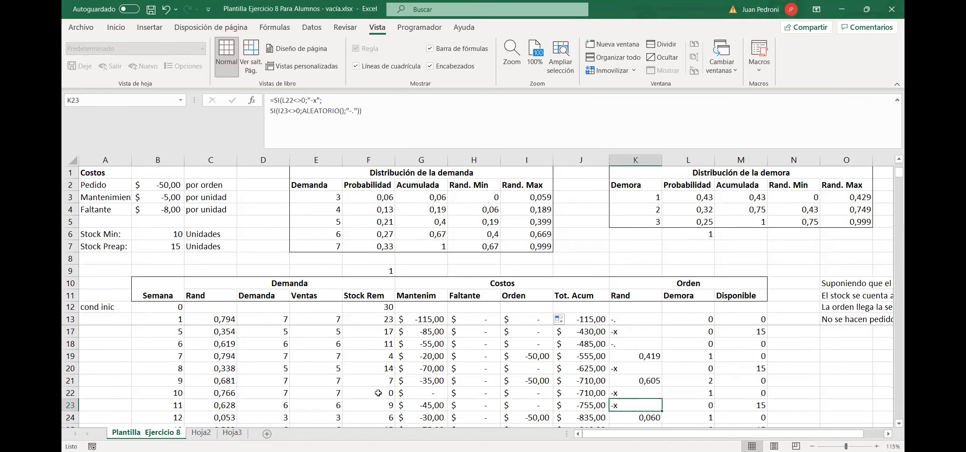
key("Left")
key("Left")
key("Left")
key("Right")
key("Right")
key("Right")
key("Up")
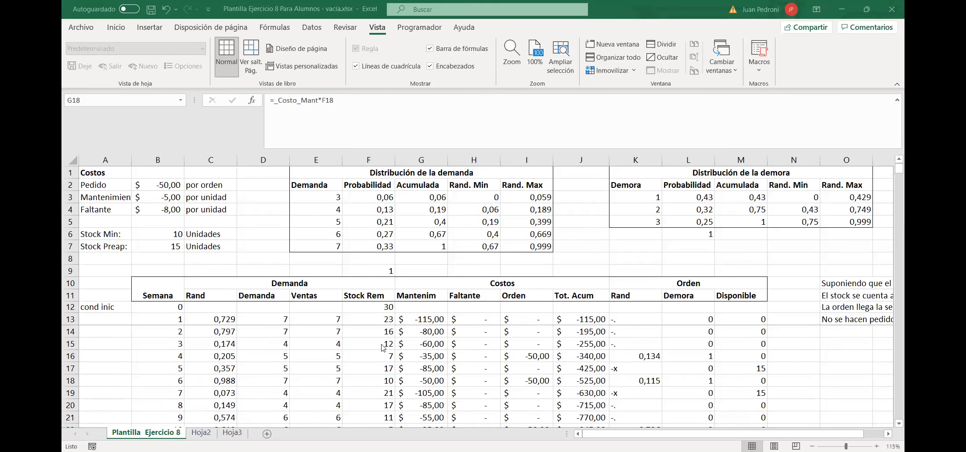
Follow the Stock Rem column from week 4 to week 14 to check how orders and arrivals change it.
left_click(371, 356)
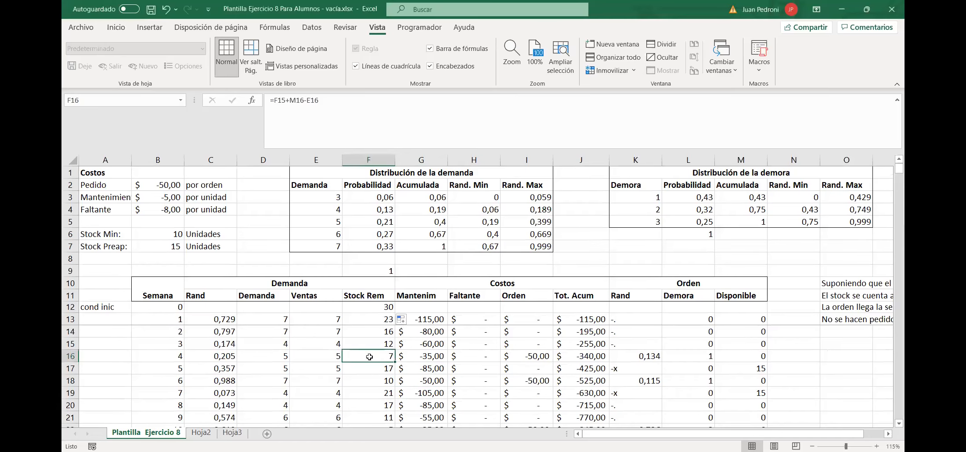
key("Down")
key("Down")
key("Down")
key("Down")
key("Down")
key("Down")
key("Down")
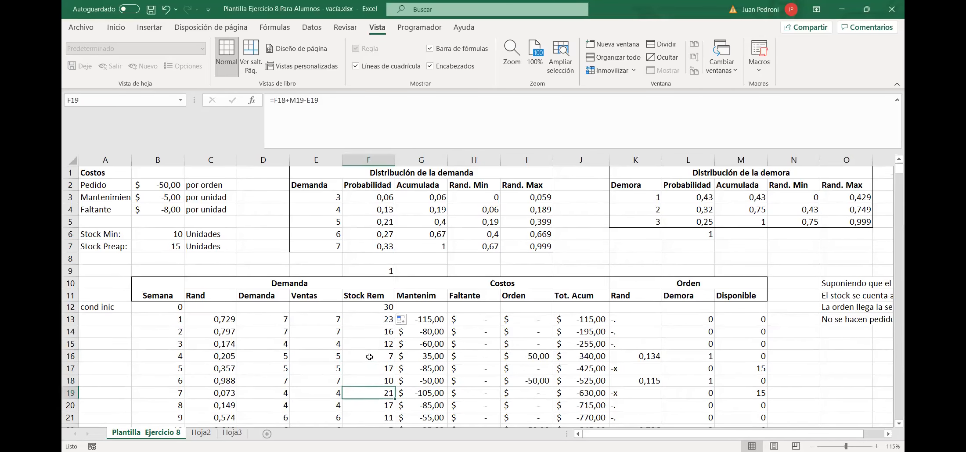
key("Down")
key("Up")
key("Up")
key("Up")
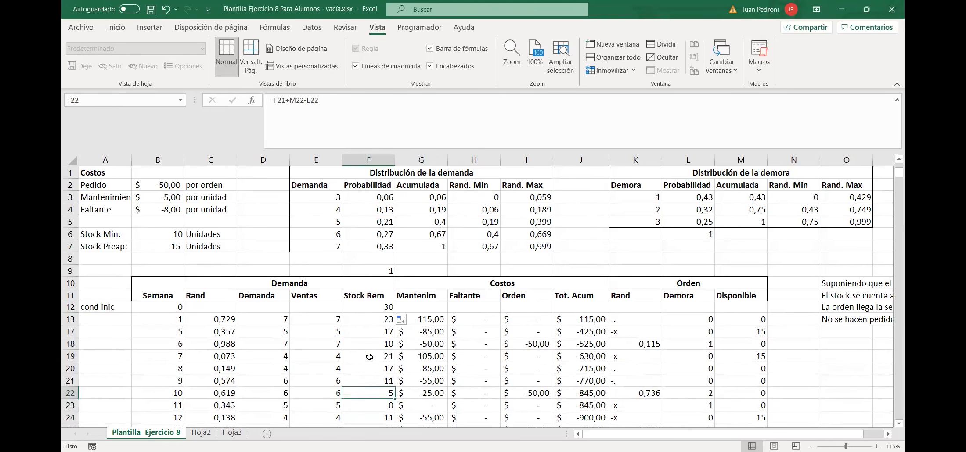
key("Down")
key("Down")
key("Down")
key("Down")
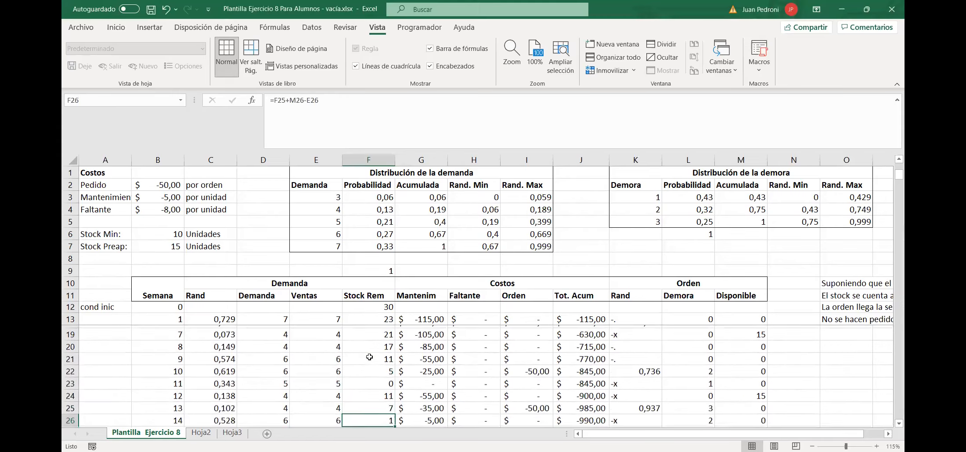
Continue down the Stock Rem column through week 24, looking for weeks with shortages and incoming orders.
key("Down")
key("Up")
key("Up")
key("Down")
key("Down")
key("Down")
key("Down")
key("Down")
key("Down")
key("Down")
key("Down")
key("Up")
key("Down")
key("Down")
key("Down")
key("Up")
key("Down")
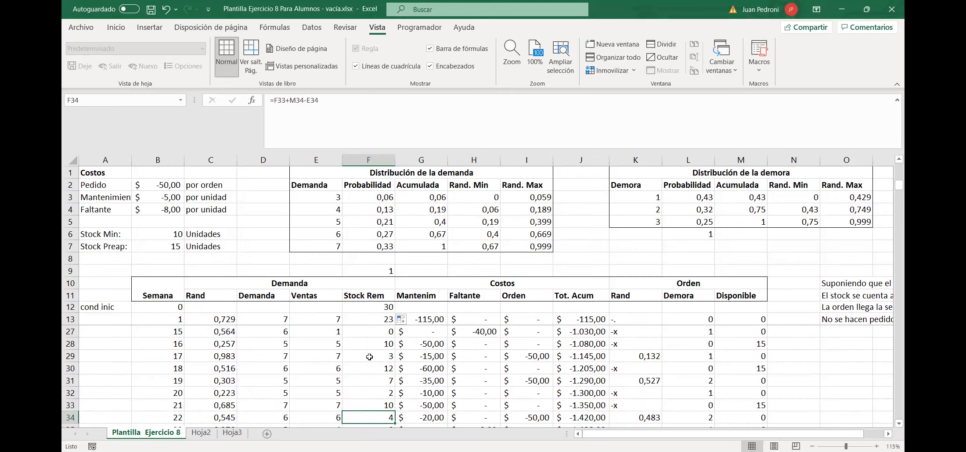
key("Down")
key("Down")
key("Down")
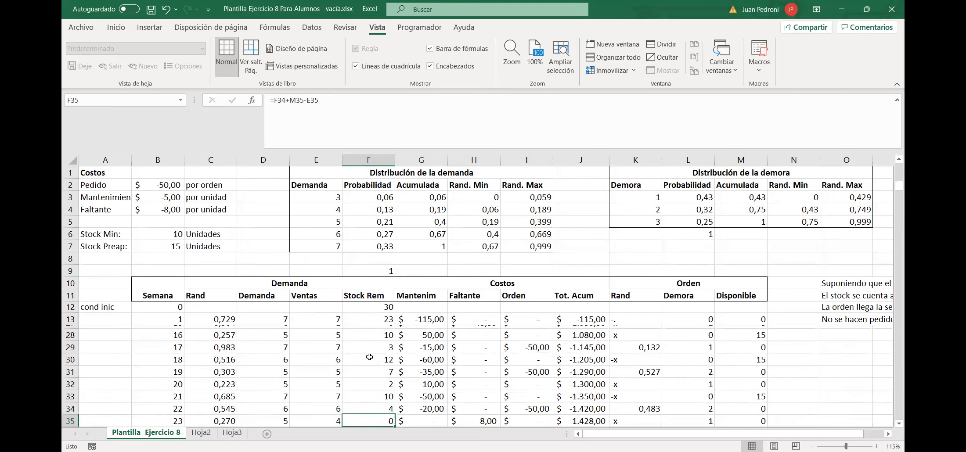
key("Up")
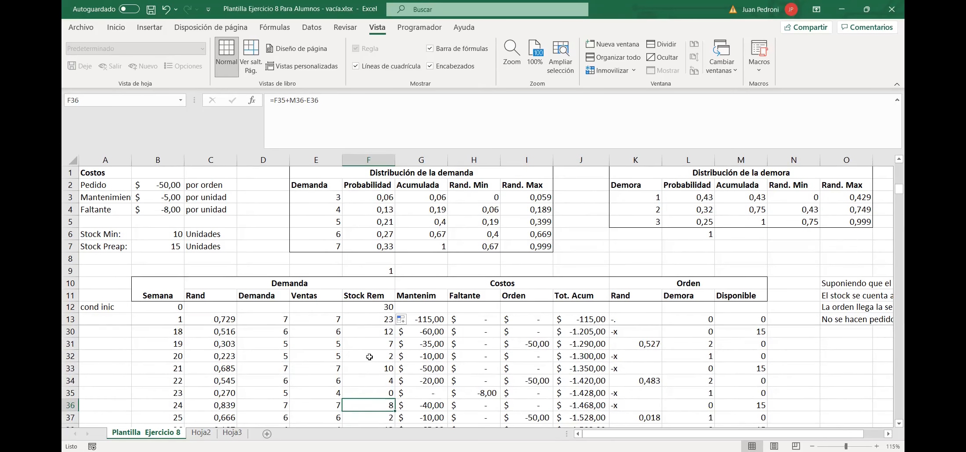
Review week 24's Demanda, Ventas and Stock Rem formulas and the adjoining cost cells.
key("Right")
key("Right")
key("Left")
key("Left")
key("Left")
key("Left")
key("Left")
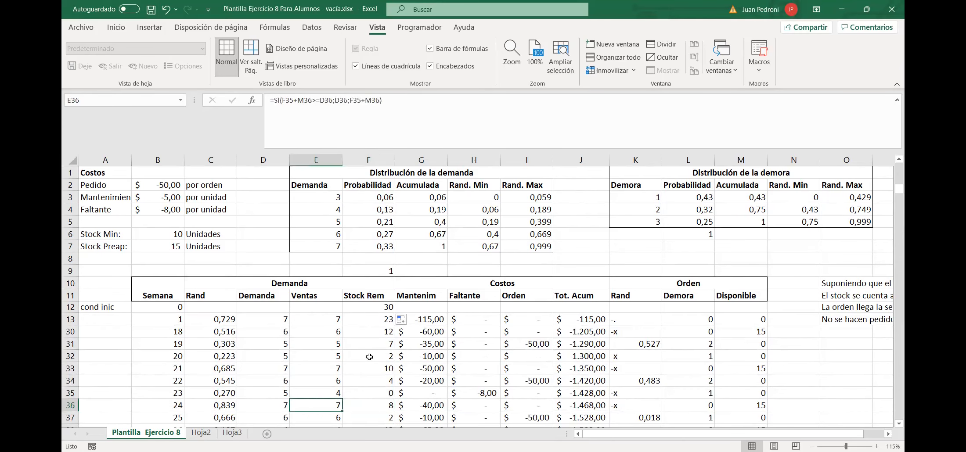
key("Left")
key("Right")
key("Right")
key("Right")
key("Right")
Compare week 23's Ventas, Stock Rem and shortage cost with week 24's Stock Rem and Demanda.
key("Up")
key("Left")
key("Left")
key("Right")
key("Right")
key("Right")
key("Left")
key("Down")
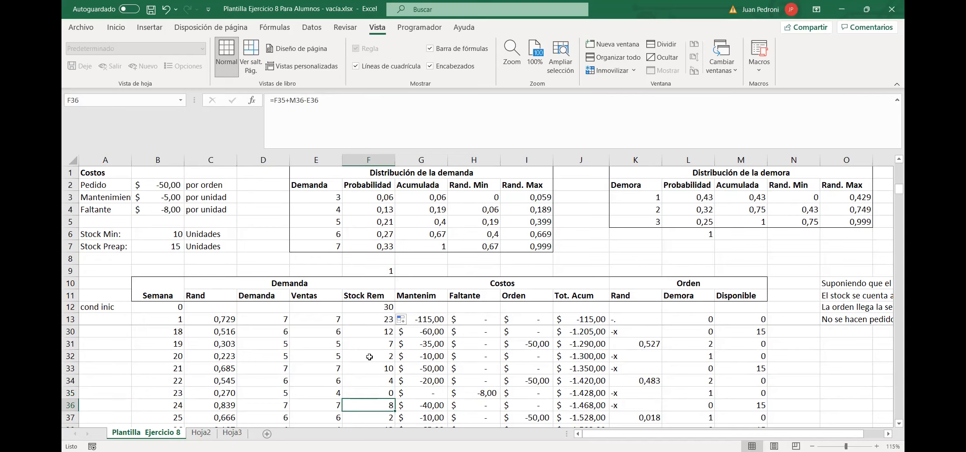
key("Left")
key("Left")
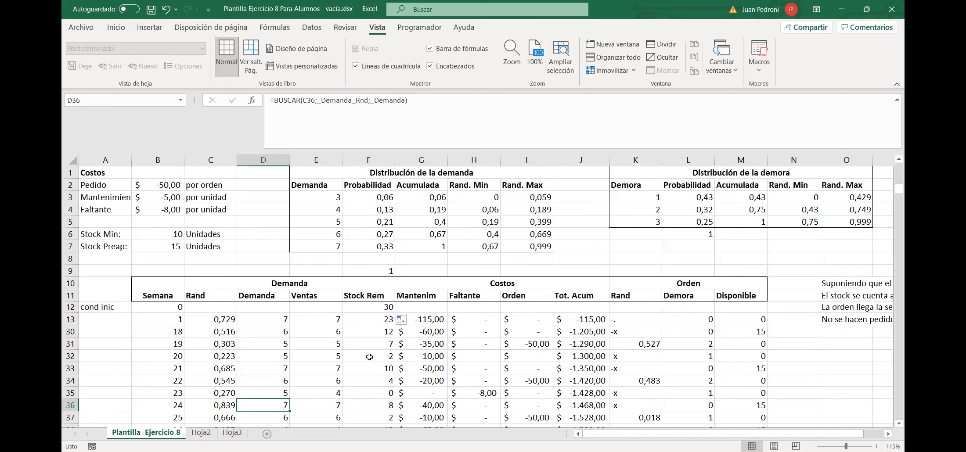
Check week 24's Disponible formula against its Ventas formula to see how arriving stock covers demand.
key("Right")
key("Right")
key("Right")
key("Right")
key("Right")
key("Right")
key("Right")
key("Right")
key("Right")
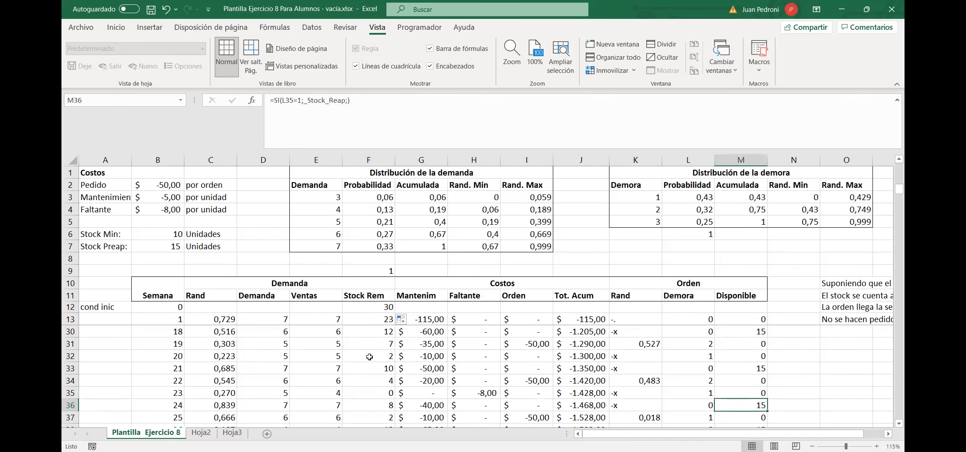
key("Left")
key("Left")
key("Left")
key("Left")
key("Left")
key("Left")
key("Left")
key("Left")
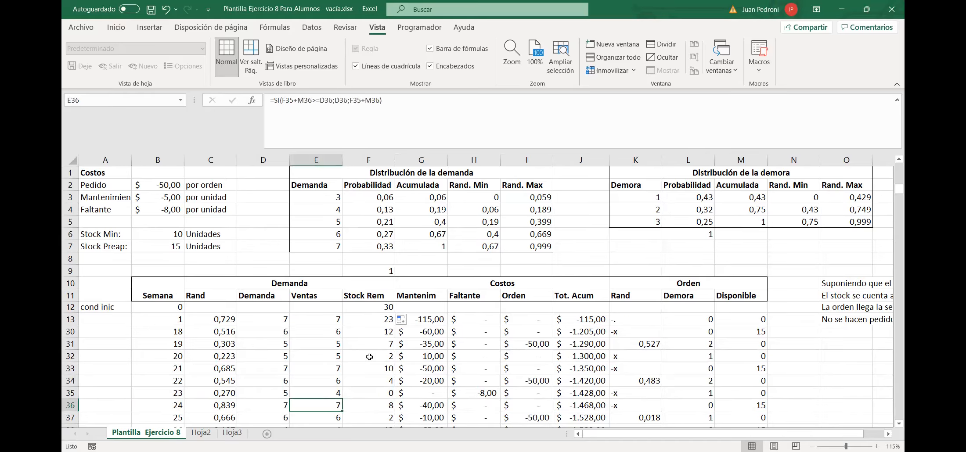
Check week 24's Stock Rem formula and follow its row to the Orden cost formula.
key("Right")
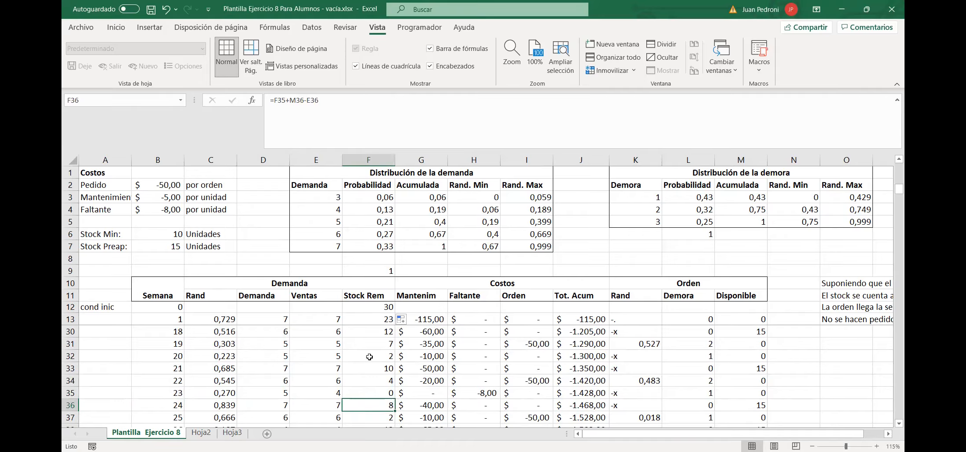
key("Right")
key("Right")
key("Right")
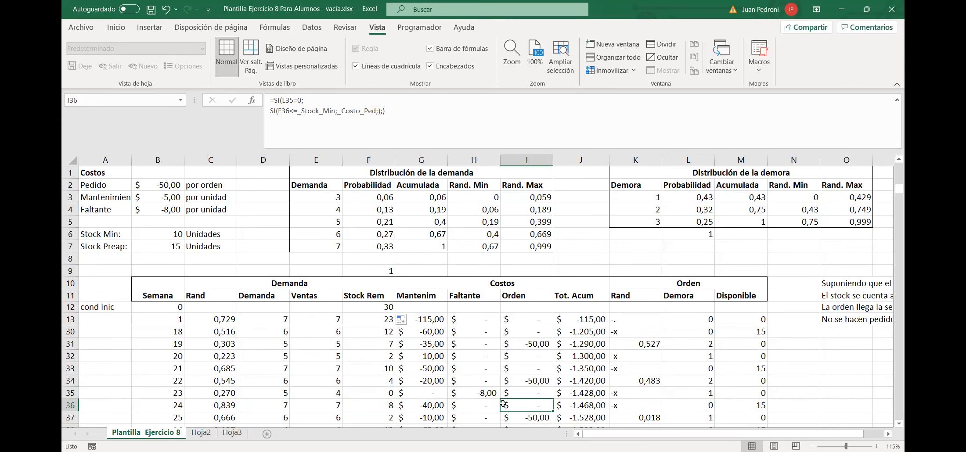
Read the assumption notes beside the simulation table, selecting the one on when the counted stock becomes available.
scroll(613, 436, "right", 1)
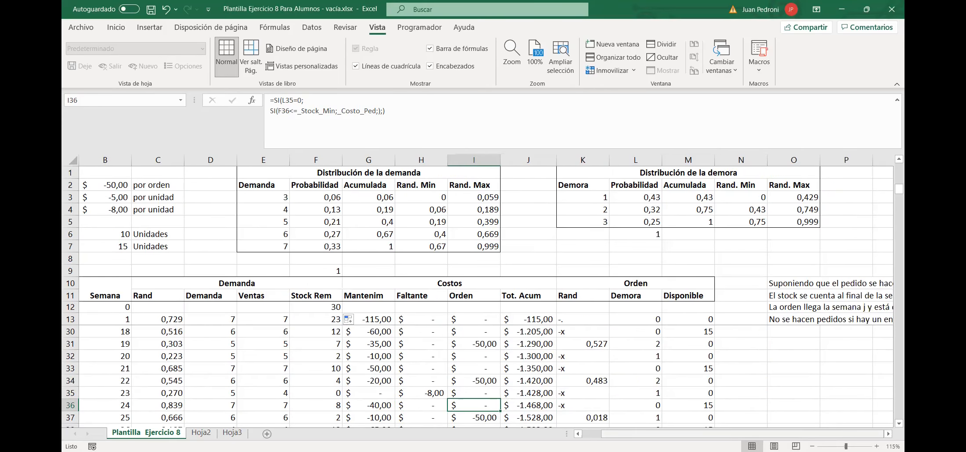
left_click(889, 436)
left_click(889, 435)
left_click(889, 435)
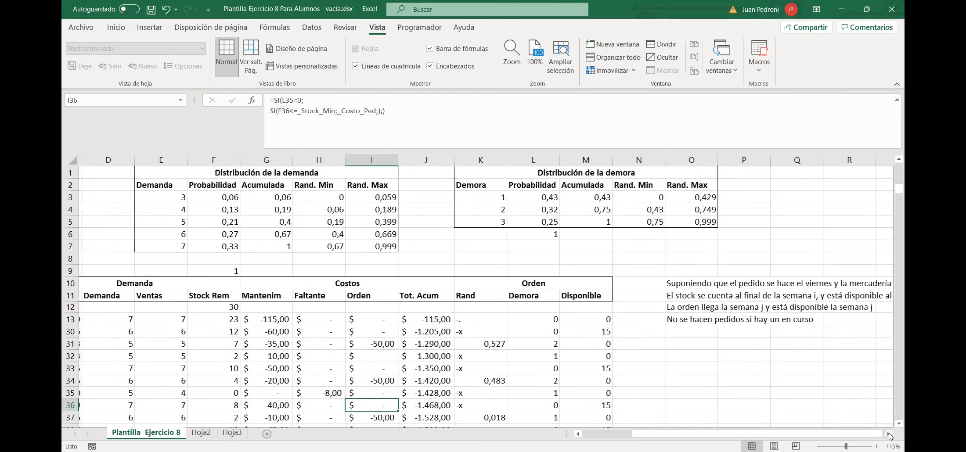
left_click(889, 435)
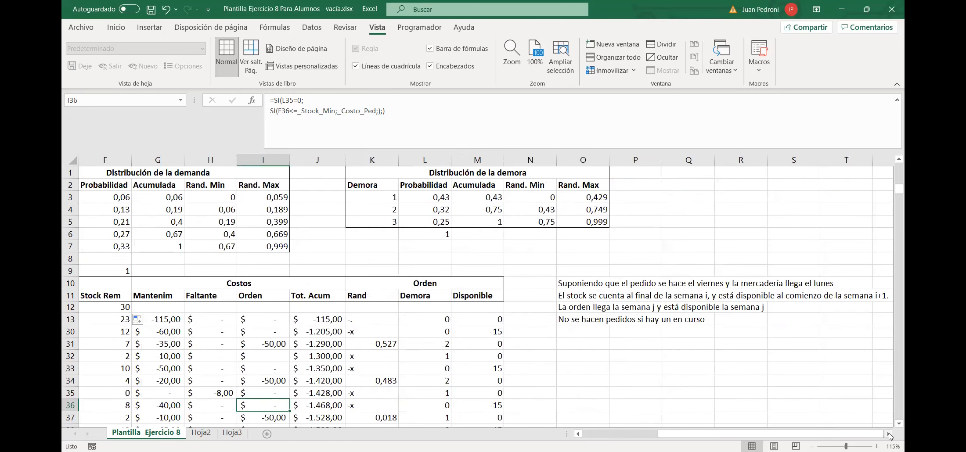
left_click(889, 435)
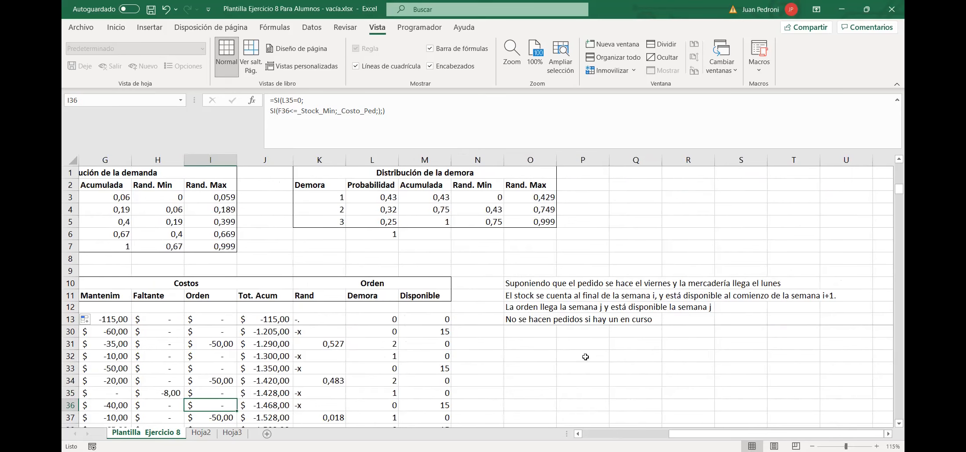
left_click(517, 299)
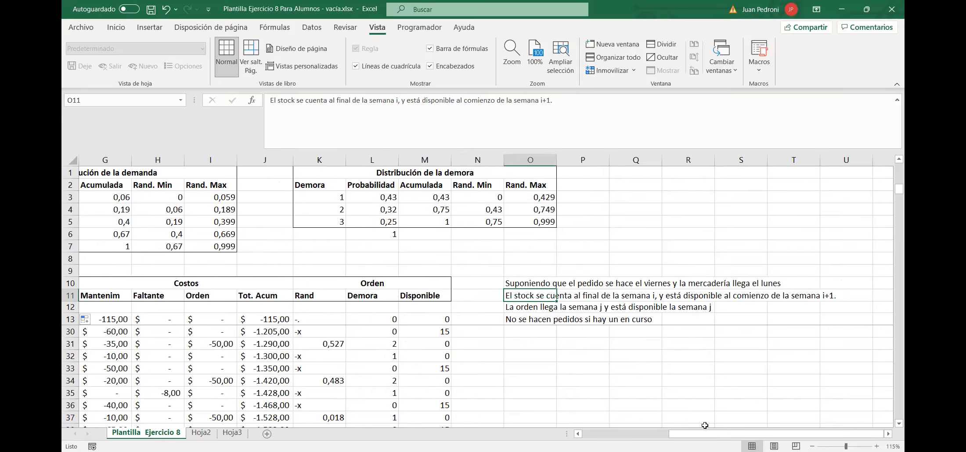
Compare week 1's Ventas formula with its Disponible formula.
left_click_drag(705, 435, 365, 323)
left_click(336, 324)
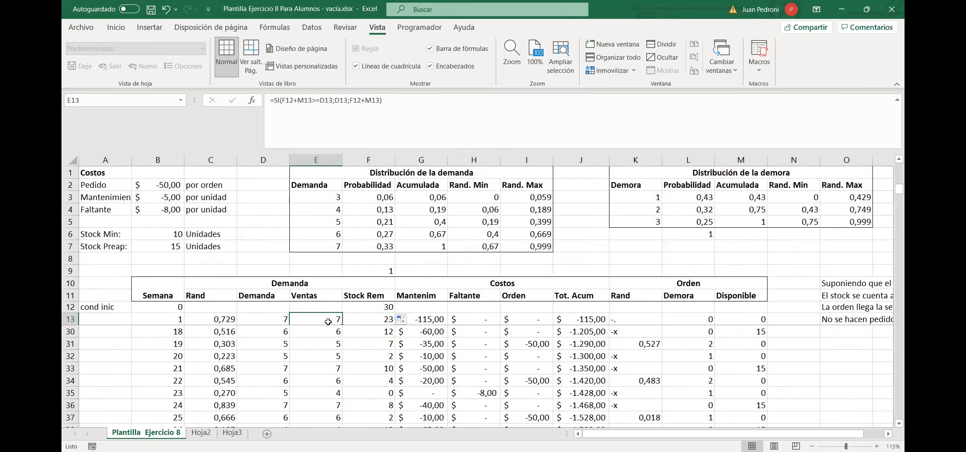
left_click(740, 321)
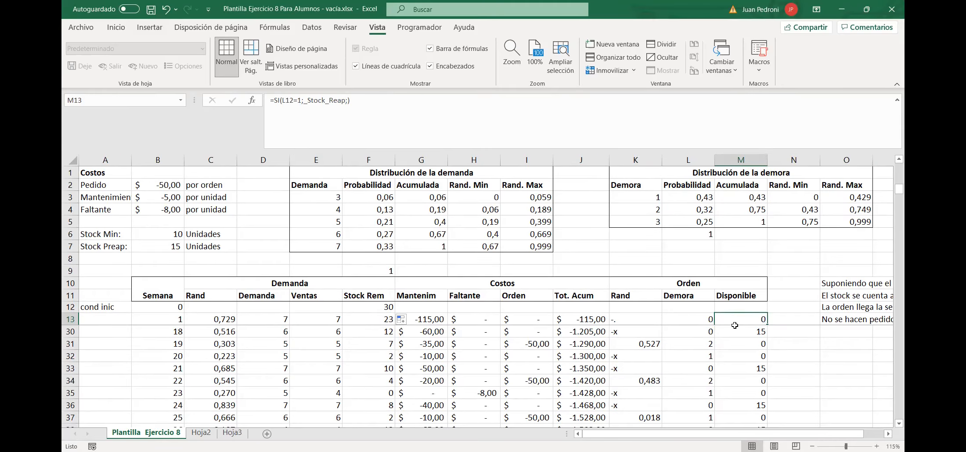
left_click(296, 324)
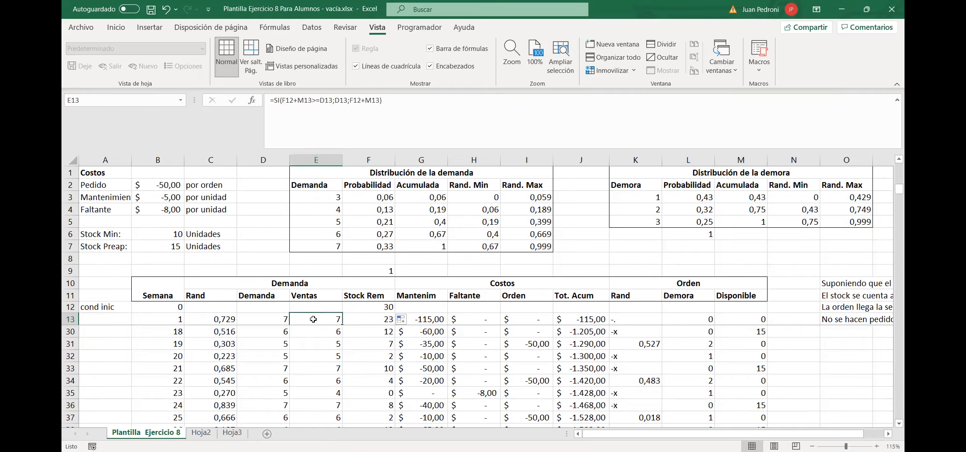
Change week 1's Ventas formula to use the previous week's Disponible: =SI(F12+M12>=D13;D13;F12+M12).
left_click(310, 101)
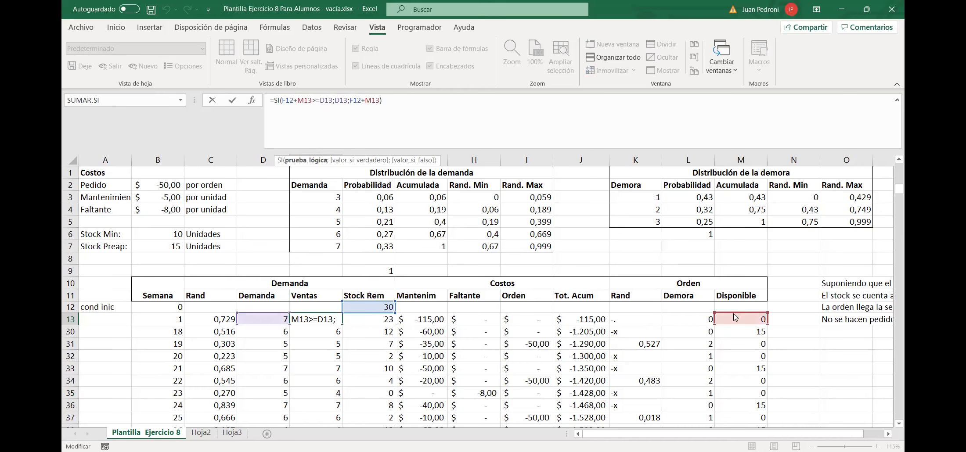
left_click_drag(733, 313, 733, 313)
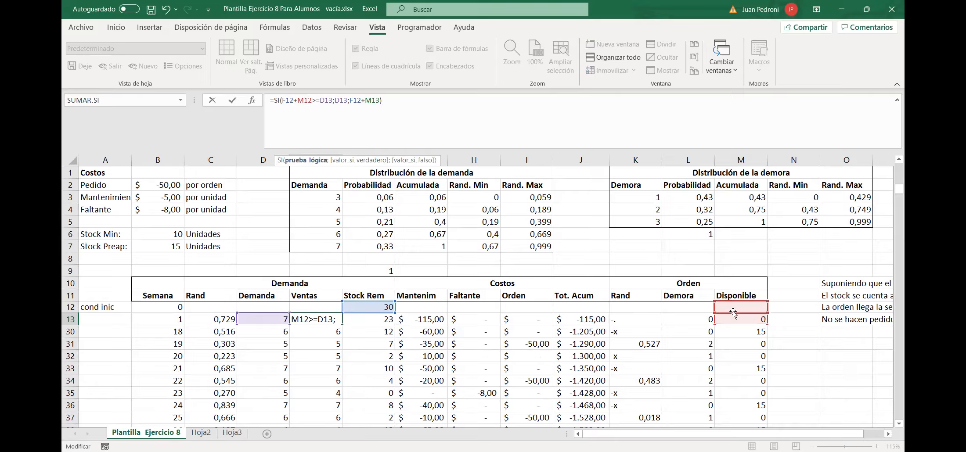
left_click(734, 315)
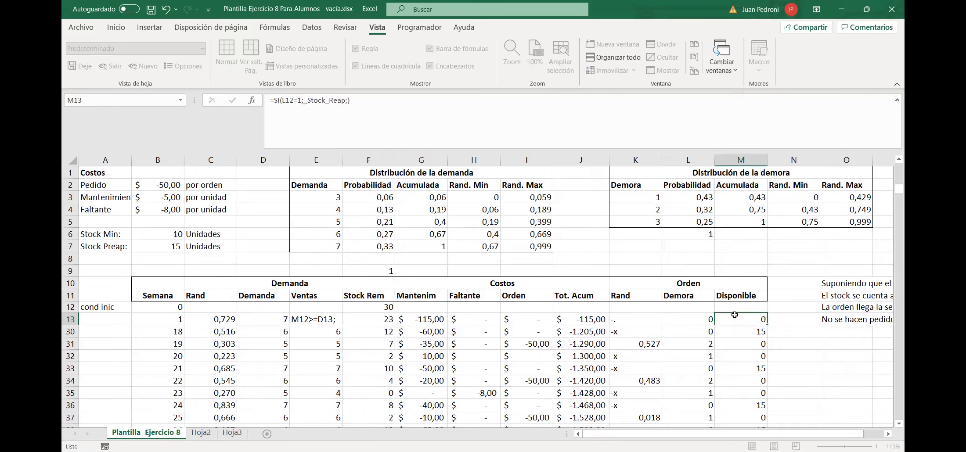
left_click(323, 318)
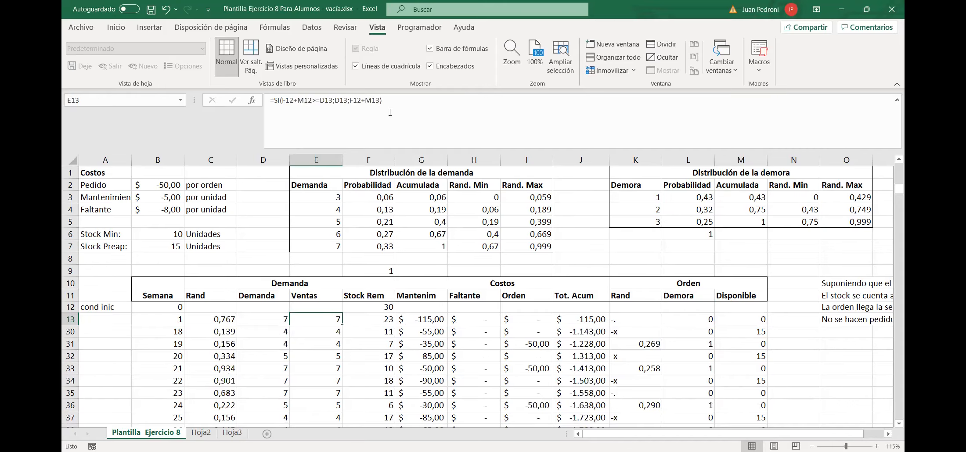
left_click(389, 113)
key("Left")
key("BackSpace")
type("2")
key("Return")
Change week 1's Stock Rem formula to =F12+M12-E13.
key("Up")
key("Right")
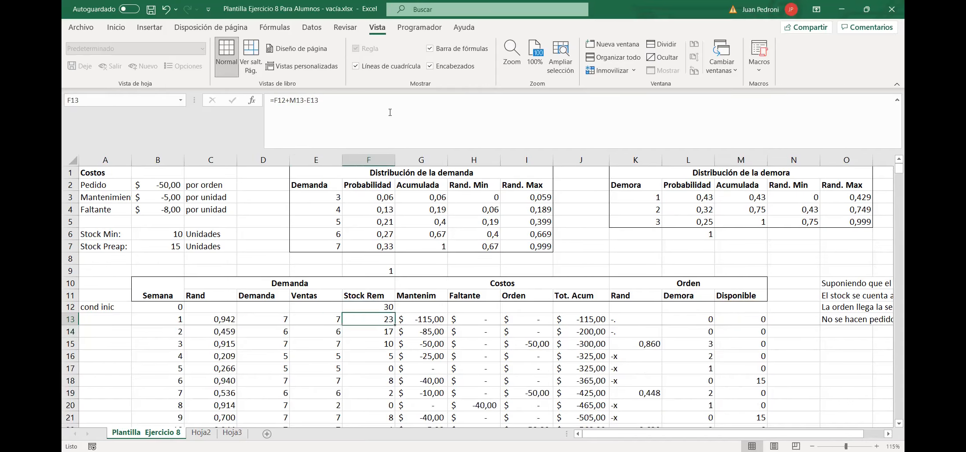
left_click(297, 99)
left_click(303, 105)
key("BackSpace")
type("2")
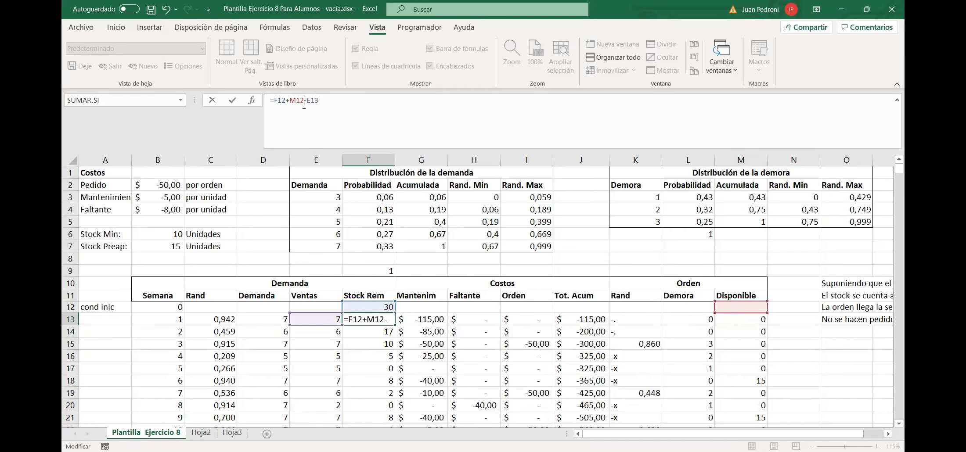
key("Return")
Fill the revised week 1 Ventas and Stock Rem formulas down through all the weeks of the table.
left_click(338, 320)
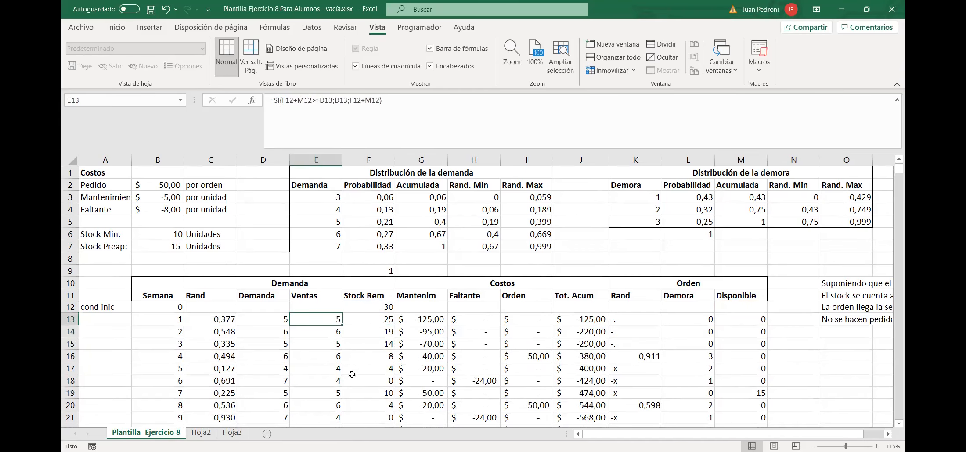
double_click(341, 327)
left_click(390, 322)
double_click(394, 326)
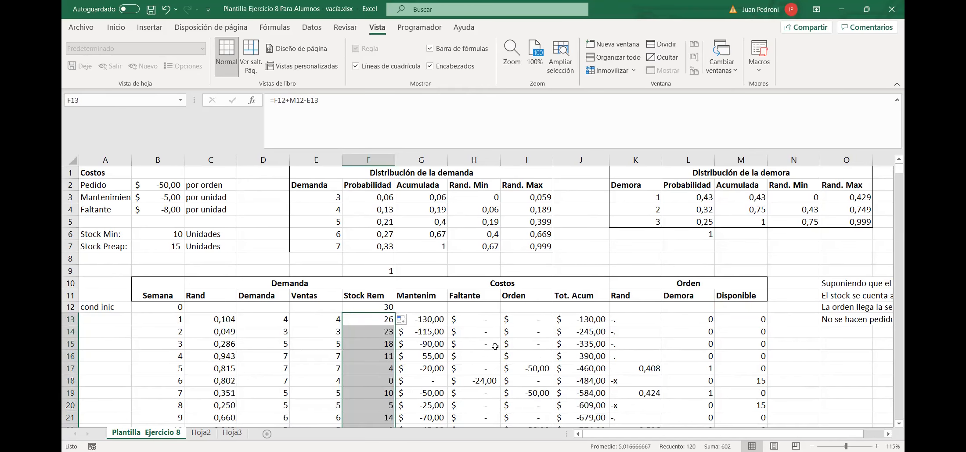
Examine the Stock Rem column from week 5 to week 13, looking for shortages and replenishments.
left_click(380, 367)
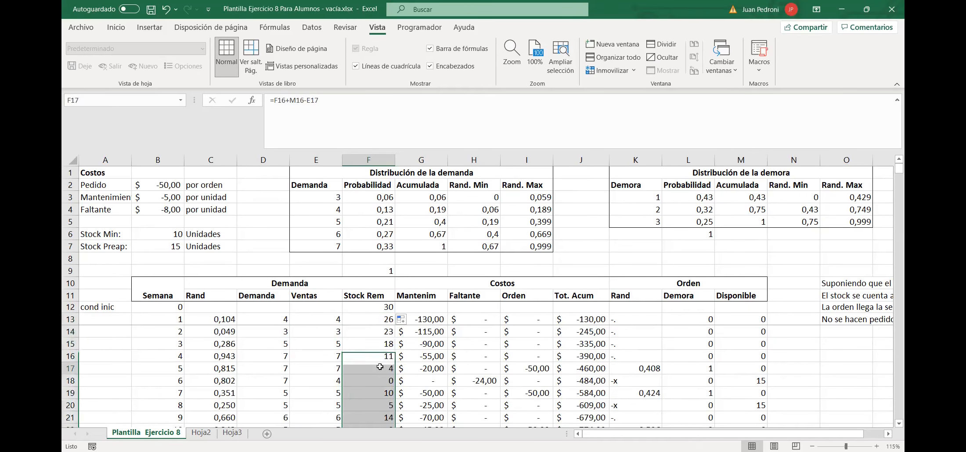
key("Down")
key("Down")
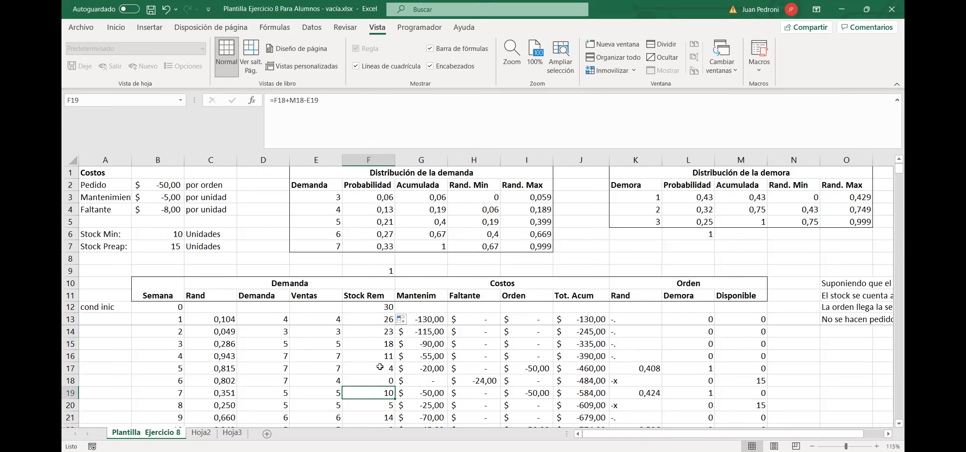
key("Down")
key("Down")
key("Down")
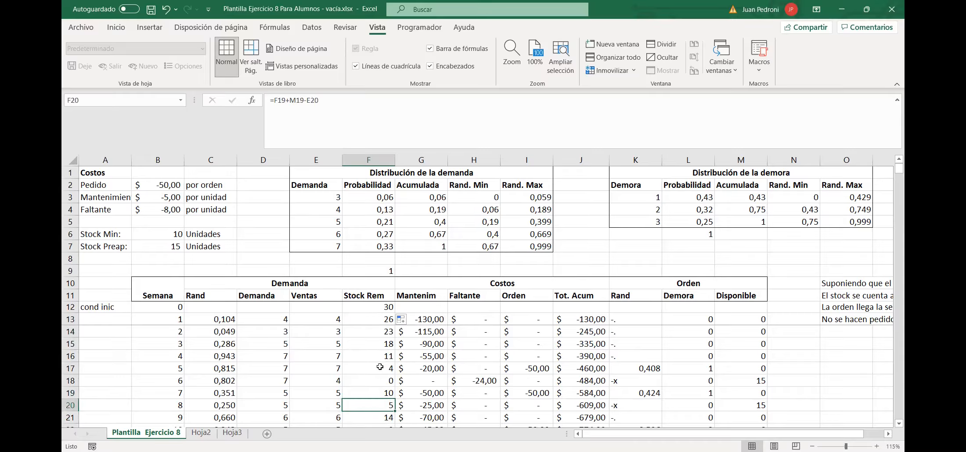
key("Down")
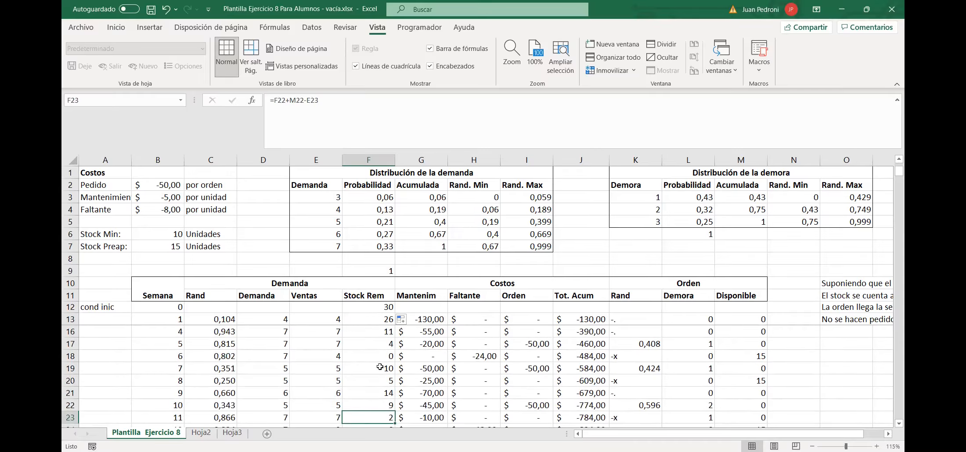
key("Down")
key("Down")
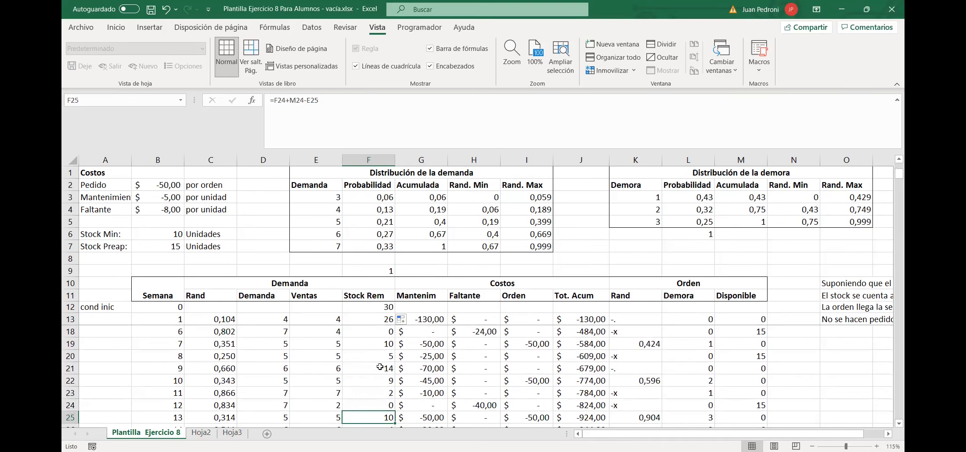
Step back from week 12 to week 10, comparing each week's Demanda and Ventas with the remaining stock.
key("Up")
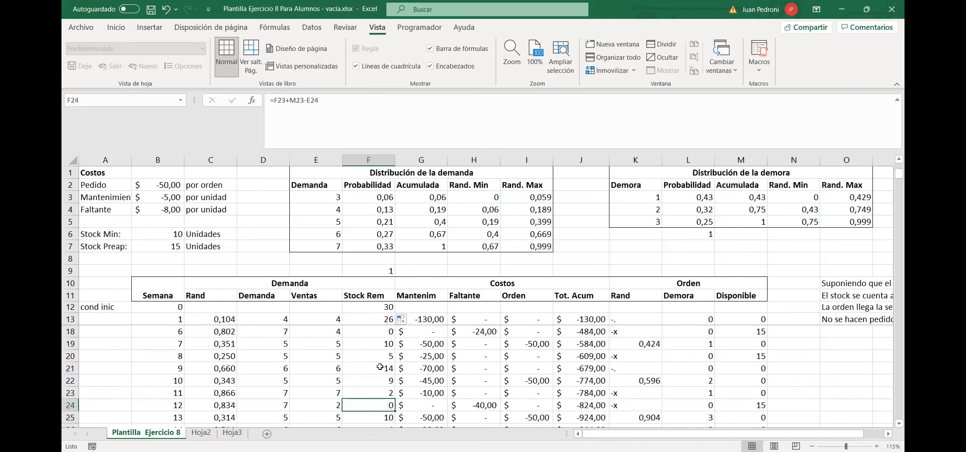
key("Left")
key("Left")
key("Up")
key("Left")
key("Right")
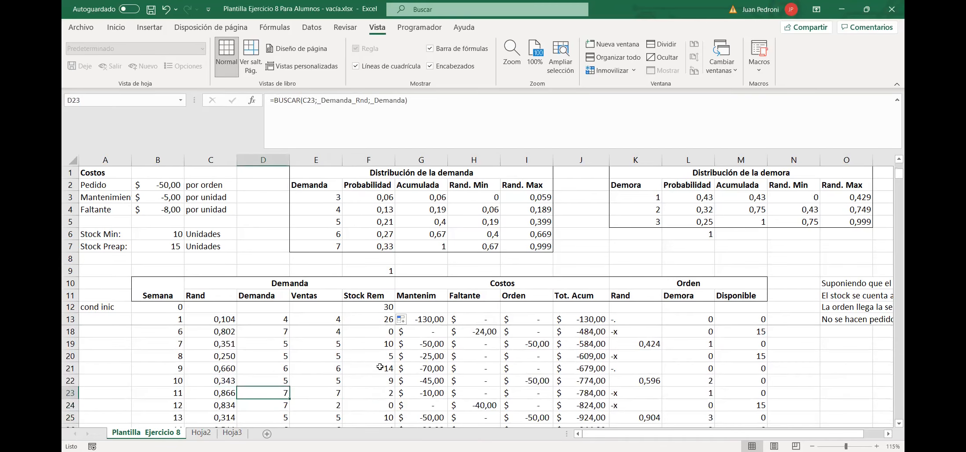
key("Right")
key("Up")
key("Left")
key("Left")
key("Left")
key("Right")
key("Right")
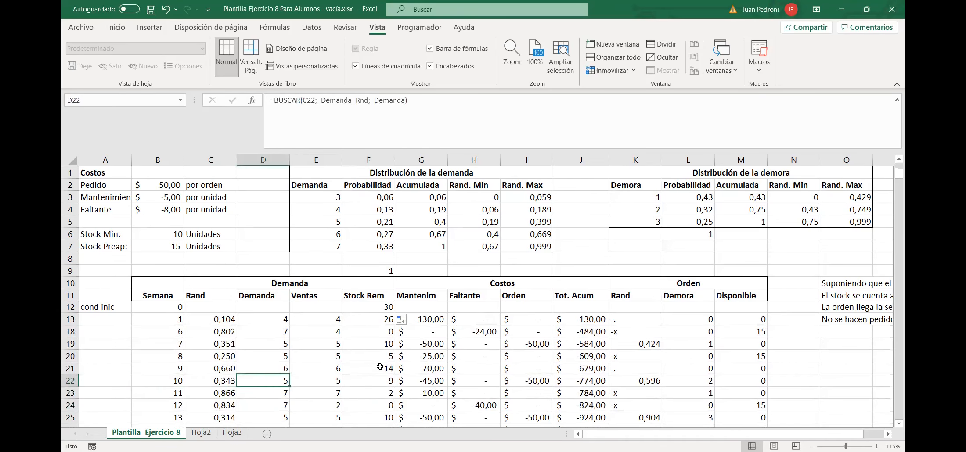
Follow week 10's row from Ventas across the costs to its Demora formula.
key("Right")
key("Right")
key("Right")
key("Right")
key("Right")
key("Right")
key("Right")
key("Right")
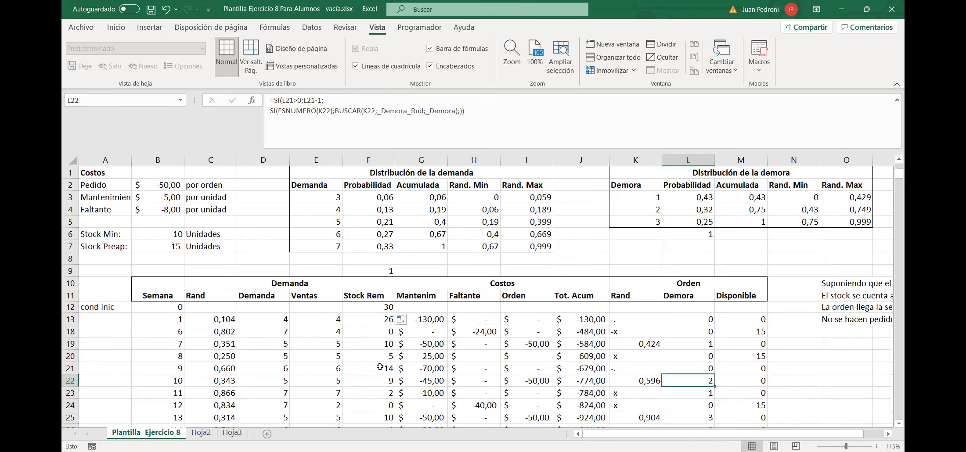
Recheck week 10's Orden cost and Tot. Acum formulas against its Demora.
key("Left")
key("Left")
key("Left")
key("Left")
key("Left")
key("Left")
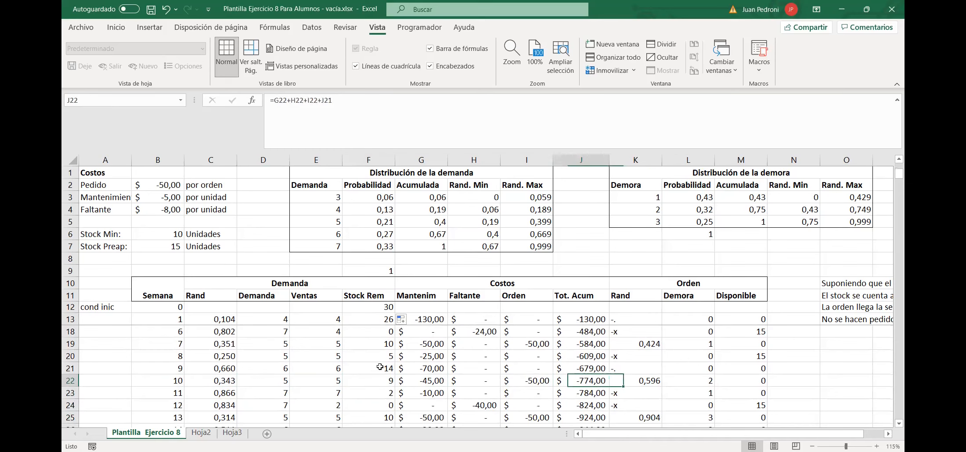
key("Right")
key("Right")
key("Right")
key("Right")
key("Right")
key("Right")
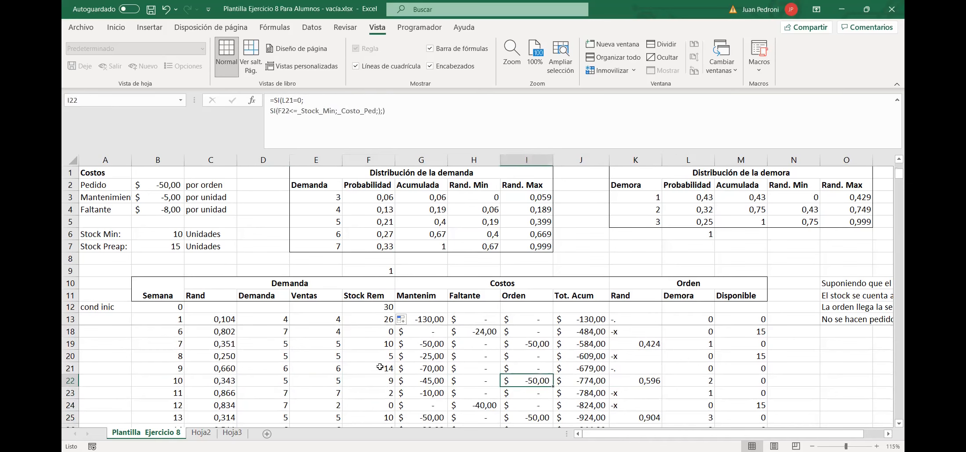
Check how week 11's Demora counts down and compare it with that week's Stock Rem.
key("Down")
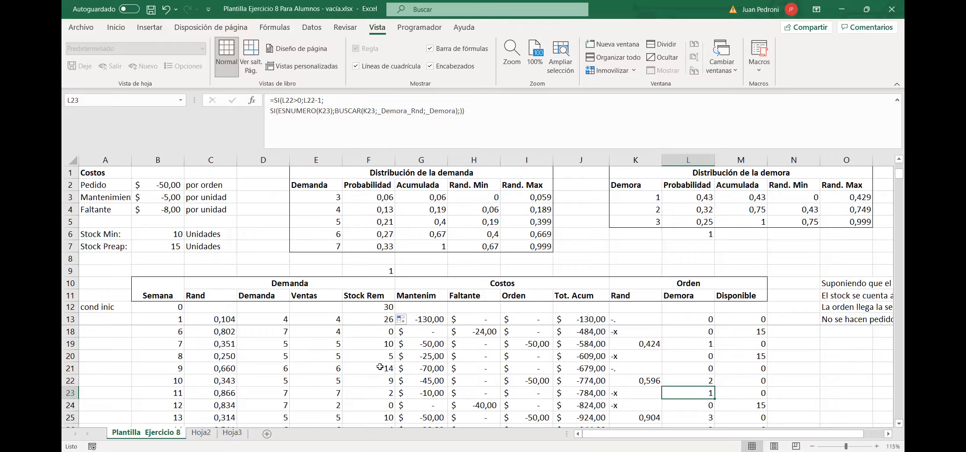
key("Left")
key("Left")
key("Left")
key("Left")
key("Left")
key("Left")
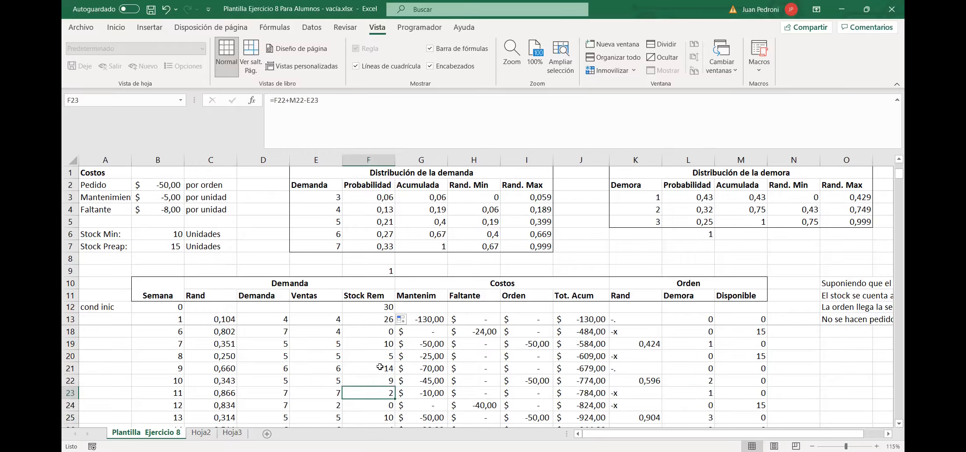
Follow week 12's row from Stock Rem across the costs to its Demora formula.
key("Down")
key("Right")
key("Right")
key("Right")
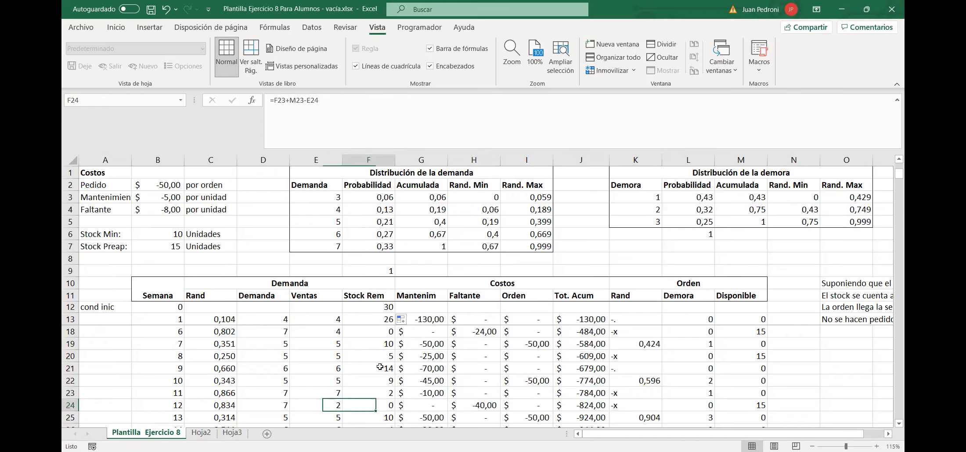
key("Right")
key("Right")
key("Right")
key("Right")
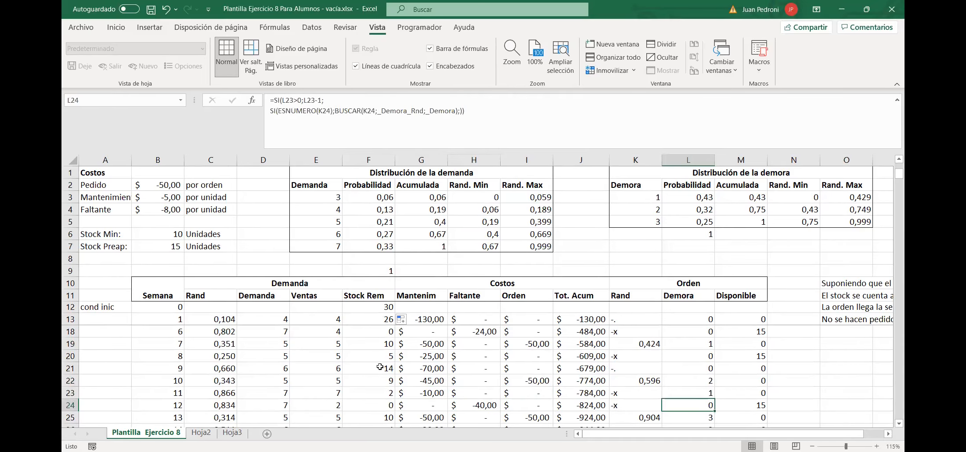
Go back across week 12's costs and check how week 13's Stock Rem formula adds week 12's Disponible.
key("Left")
key("Left")
key("Left")
key("Left")
key("Left")
key("Left")
key("Left")
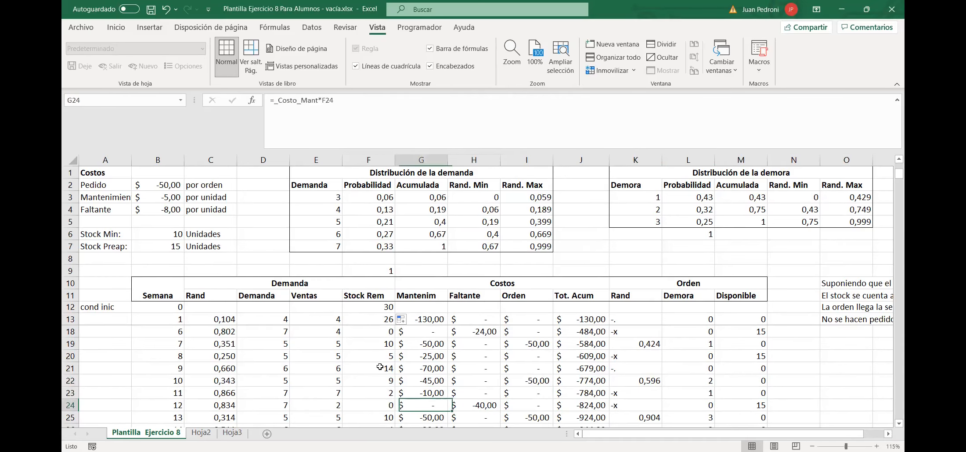
key("Down")
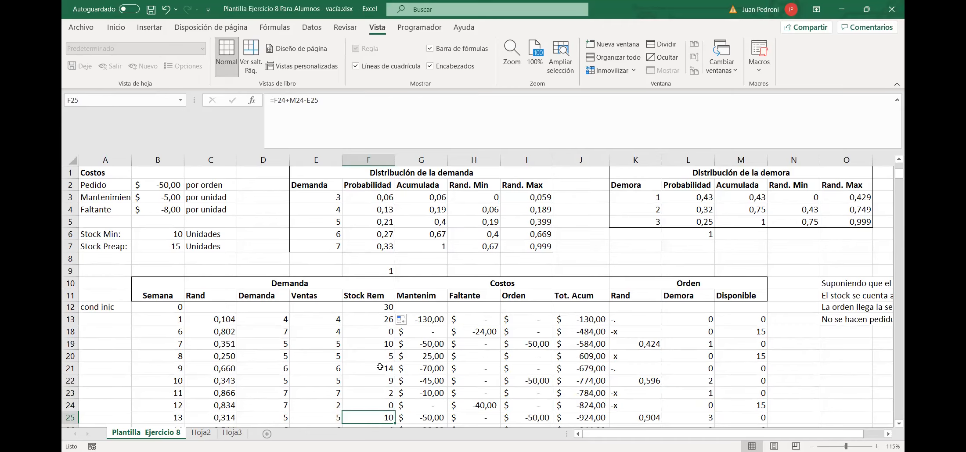
Compare week 13's Ventas with its Stock Rem formula, which draws on week 12's Stock Rem and Disponible.
key("Left")
key("Right")
key("Left")
key("Right")
key("Left")
key("Right")
key("Left")
key("Right")
key("Right")
key("Left")
key("Right")
Trace week 12's row from Stock Rem across the costs to the order columns and back to Stock Rem.
key("Up")
key("Right")
key("Right")
key("Right")
key("Right")
key("Right")
key("Right")
key("Left")
key("Left")
key("Left")
key("Left")
key("Left")
key("Left")
key("Left")
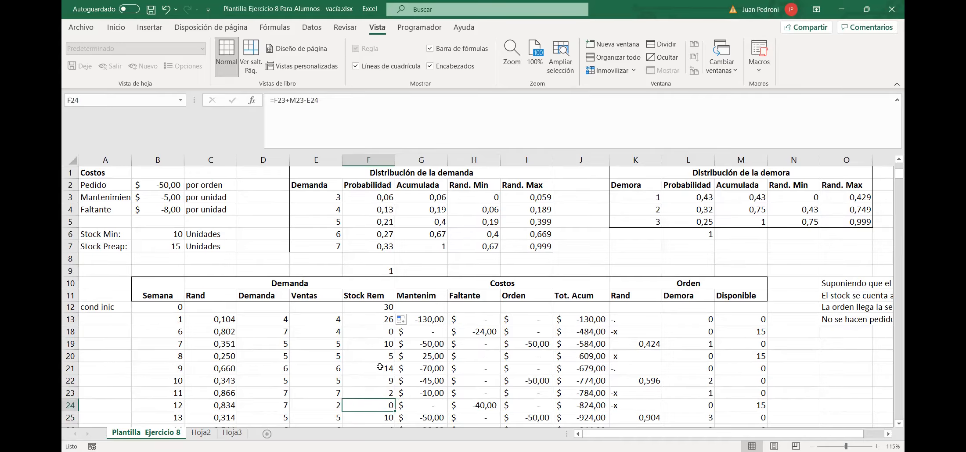
Check week 13's Demanda, Ventas and Stock Rem against its Orden cost formula.
key("Down")
key("Left")
key("Left")
key("Right")
key("Right")
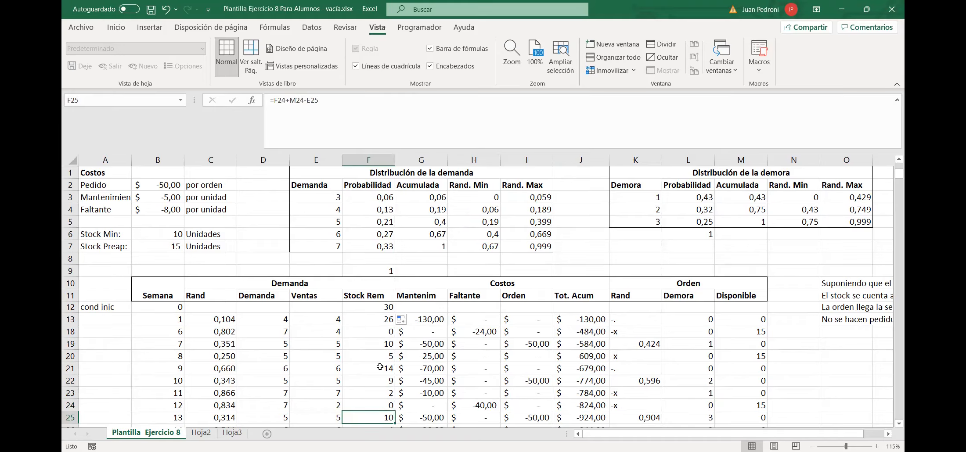
key("Right")
key("Right")
key("Right")
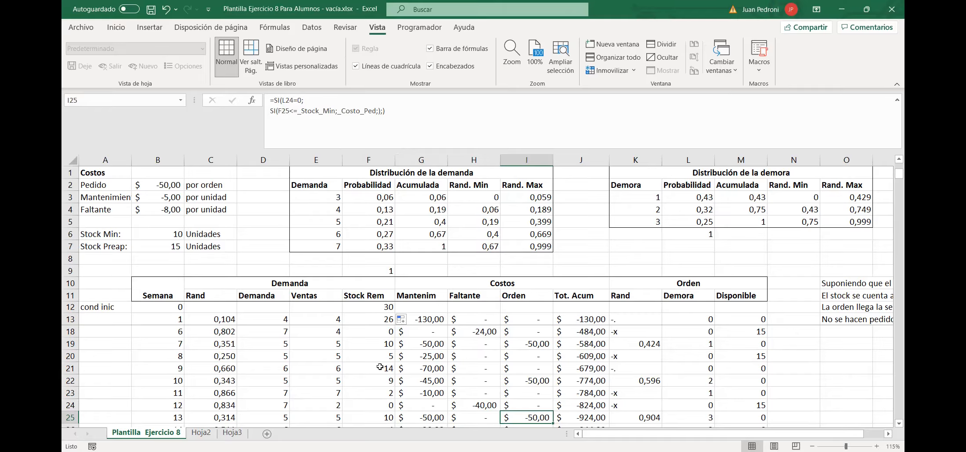
Follow the Demora column from week 14 through week 20 to check how each order's delay counts down.
scroll(380, 367, "down", 1)
key("Down")
key("Right")
key("Right")
key("Right")
key("Down")
key("Down")
key("Down")
key("Down")
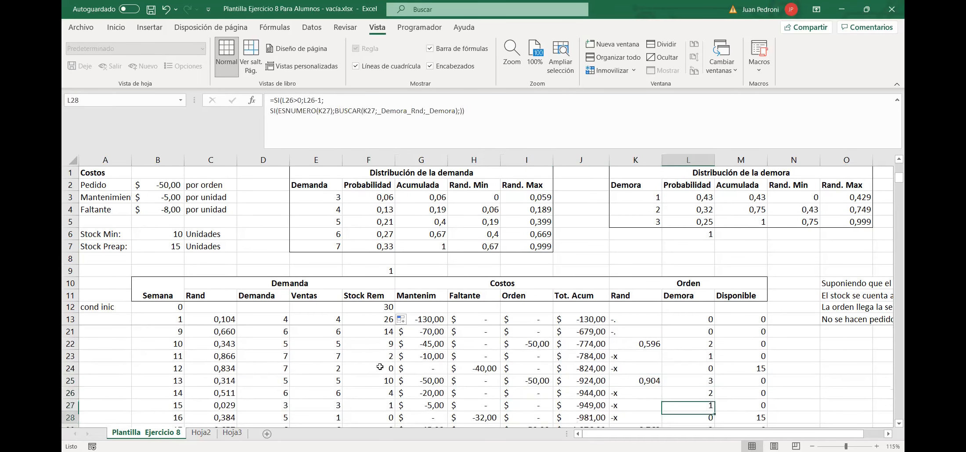
key("Down")
key("Down")
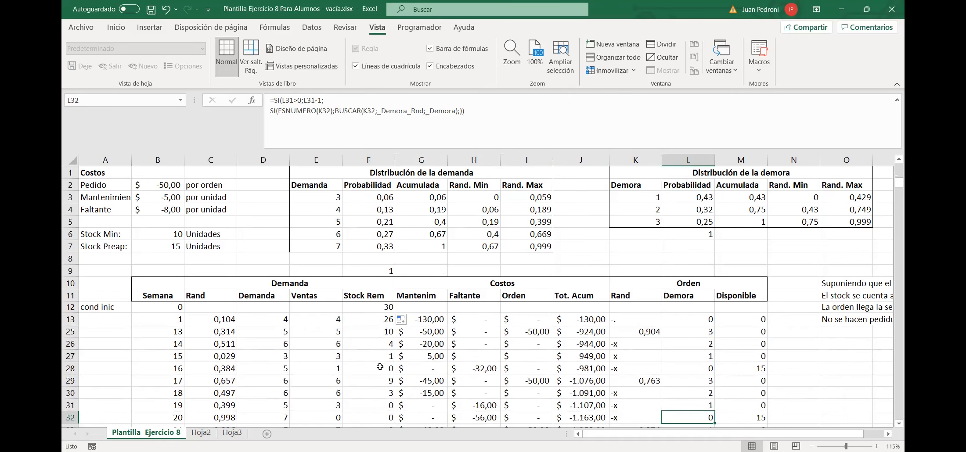
Review the Demora formulas back up the column from week 20 to the first weeks.
key("Up")
key("Up")
key("Up")
key("Up")
key("Up")
key("Up")
key("Up")
key("Up")
key("Up")
key("Up")
key("Up")
key("Up")
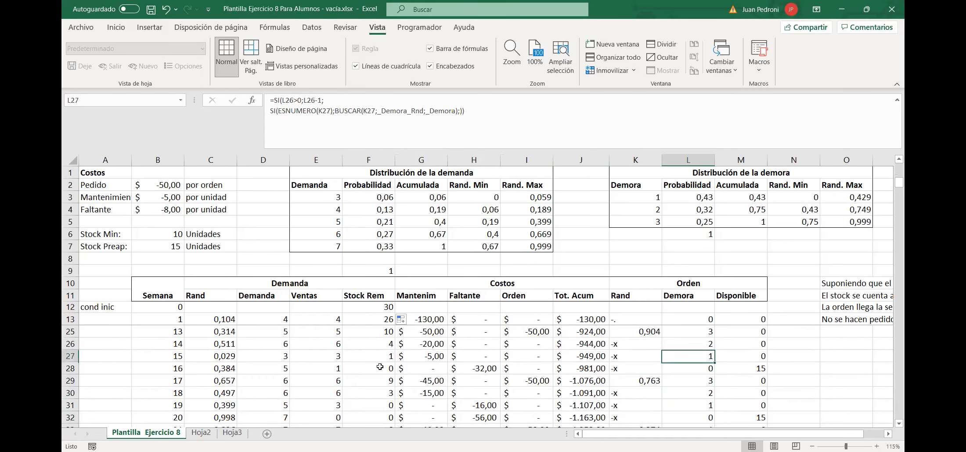
key("Up")
key("Up")
key("Up")
key("Up")
key("Up")
key("Up")
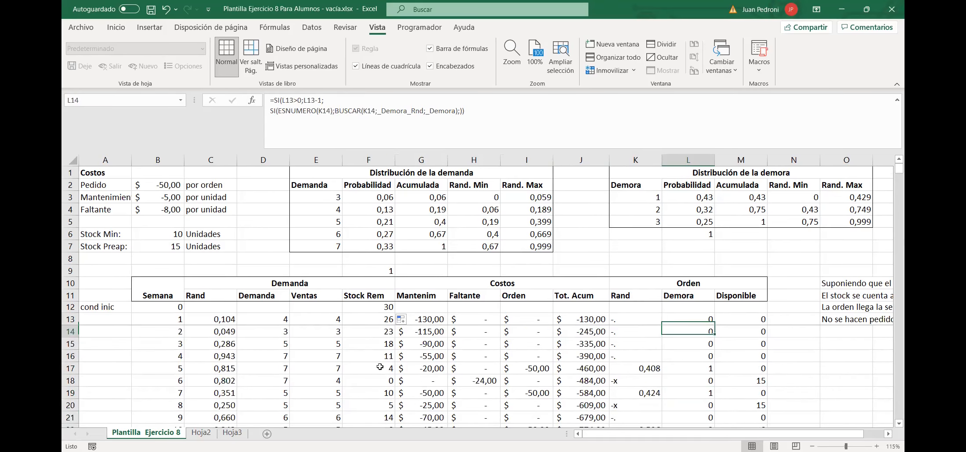
key("Up")
key("Up")
key("Down")
key("Down")
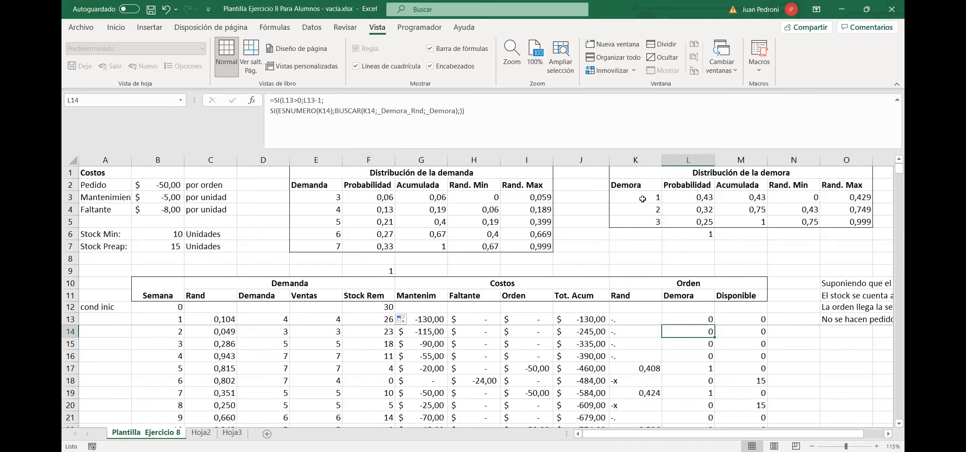
Try 0 as the first Demora value in the delay distribution table and set it back to 1.
left_click(642, 198)
type("0")
key("Return")
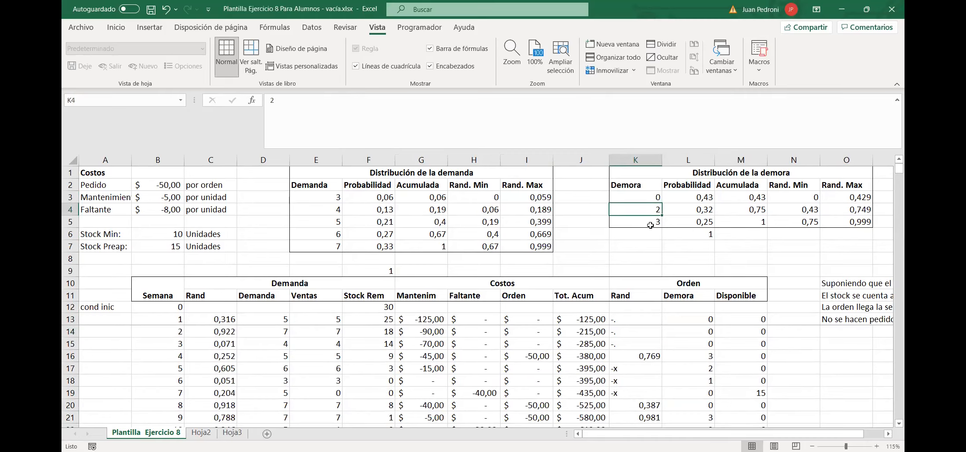
key("Up")
type("1")
key("Return")
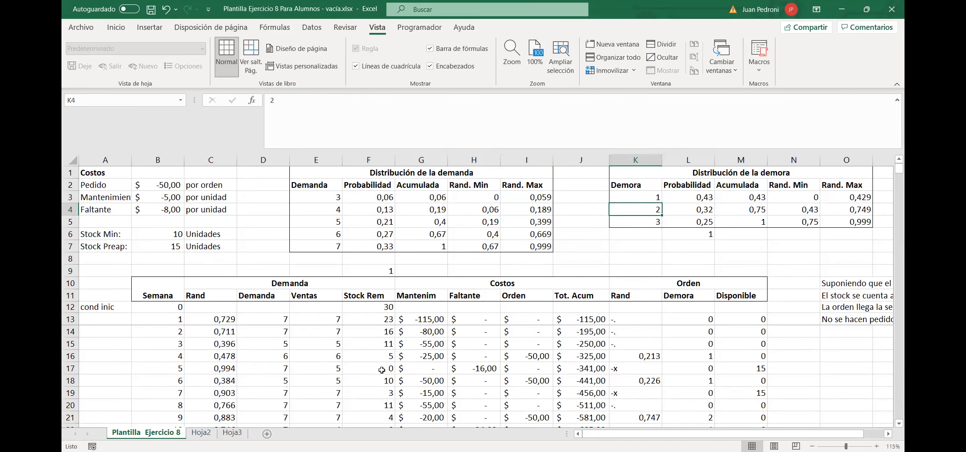
Examine week 4's Stock Rem together with its costs and the Demora of the order placed that week.
left_click(356, 368)
left_click(383, 356)
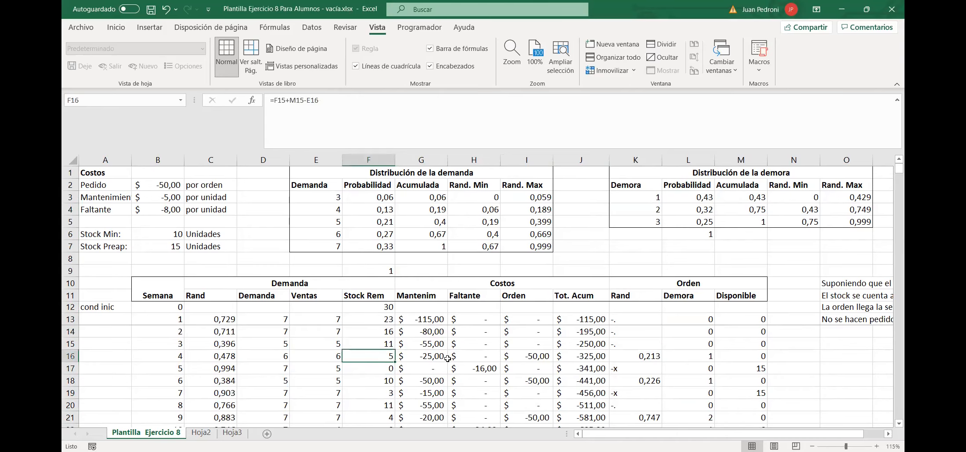
left_click(446, 358)
left_click(715, 358)
left_click(680, 358)
left_click(484, 358)
Check week 5's Tot. Acum, Orden and Faltante cost formulas.
left_click(606, 365)
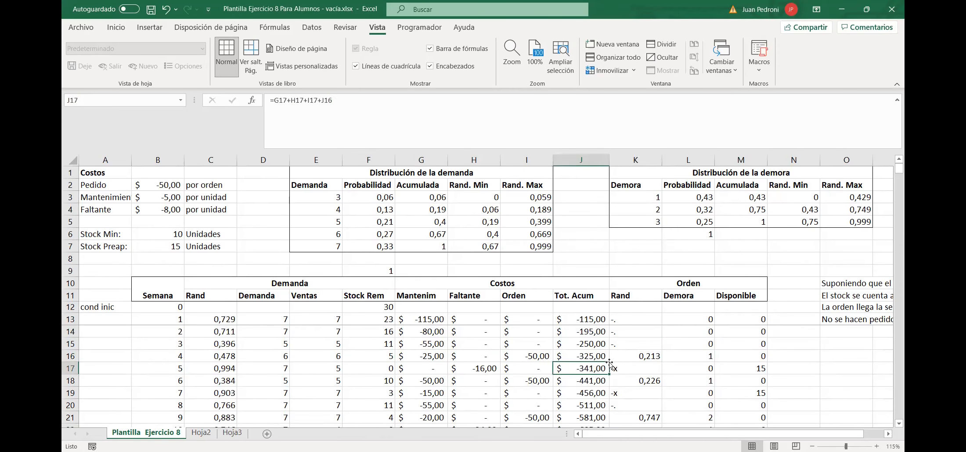
left_click(524, 368)
left_click(489, 369)
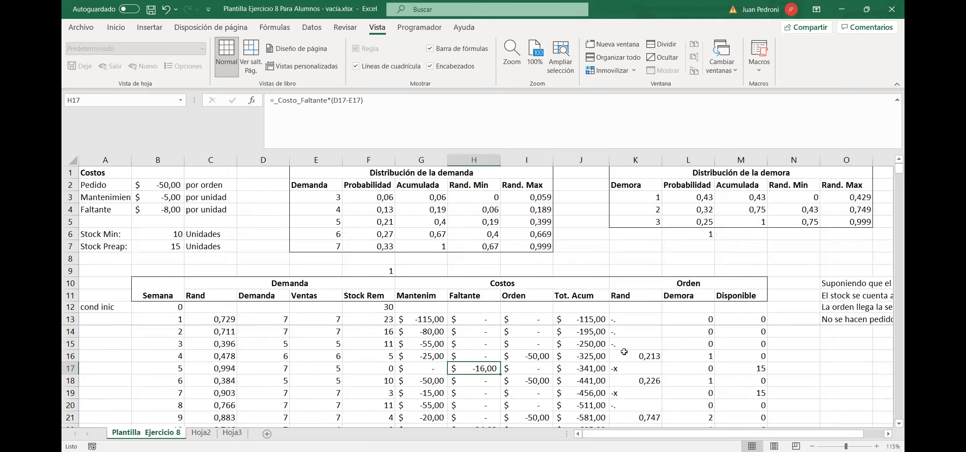
Go over week 3's row, comparing Stock Rem with Mantenim, the other costs, Tot. Acum, Rand and Demora.
left_click(377, 343)
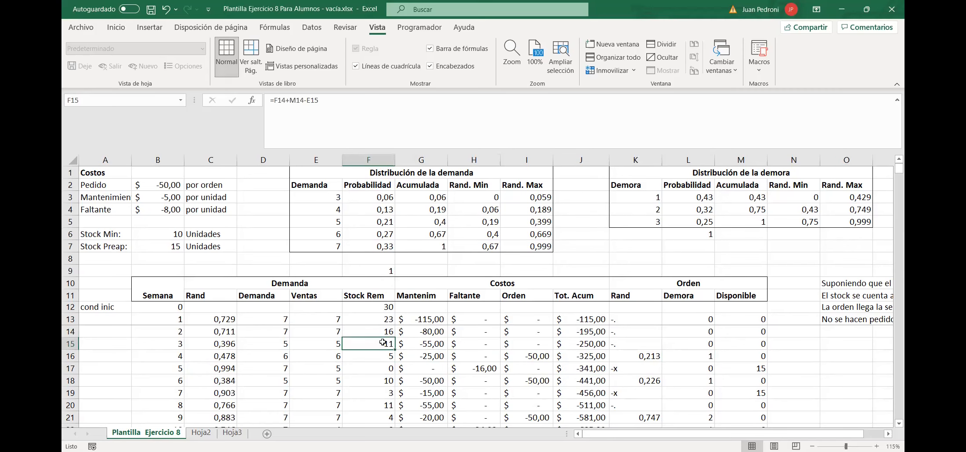
left_click(433, 345, "ctrl")
left_click(484, 345, "ctrl")
left_click(534, 345, "ctrl")
left_click(583, 355, "ctrl")
left_click(628, 343, "ctrl")
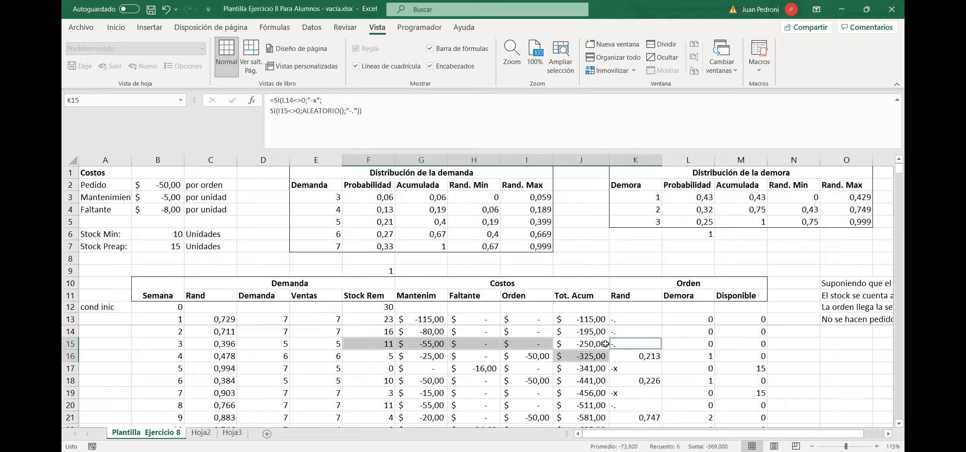
left_click(579, 343)
left_click(368, 344, "ctrl")
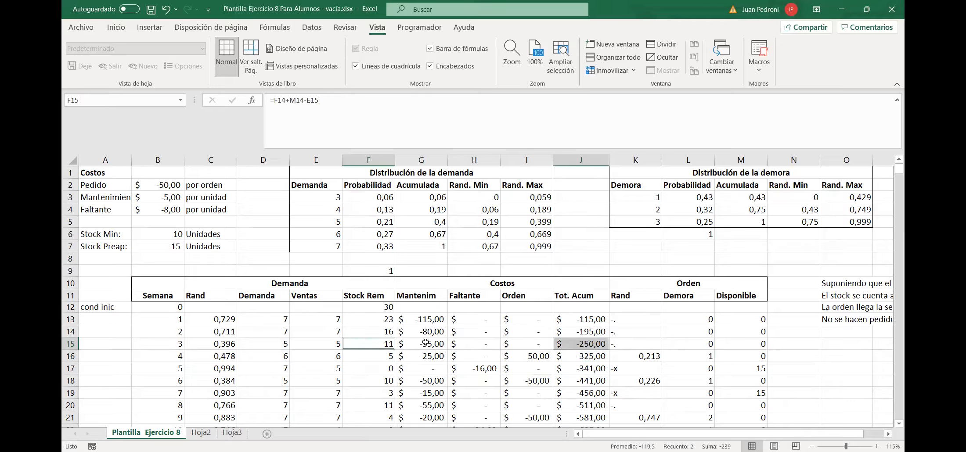
left_click(426, 344, "ctrl")
left_click(696, 346, "ctrl")
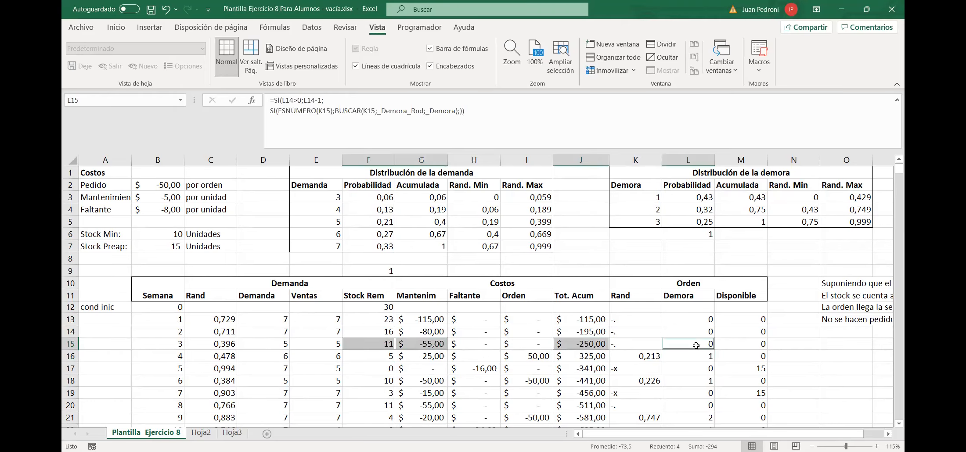